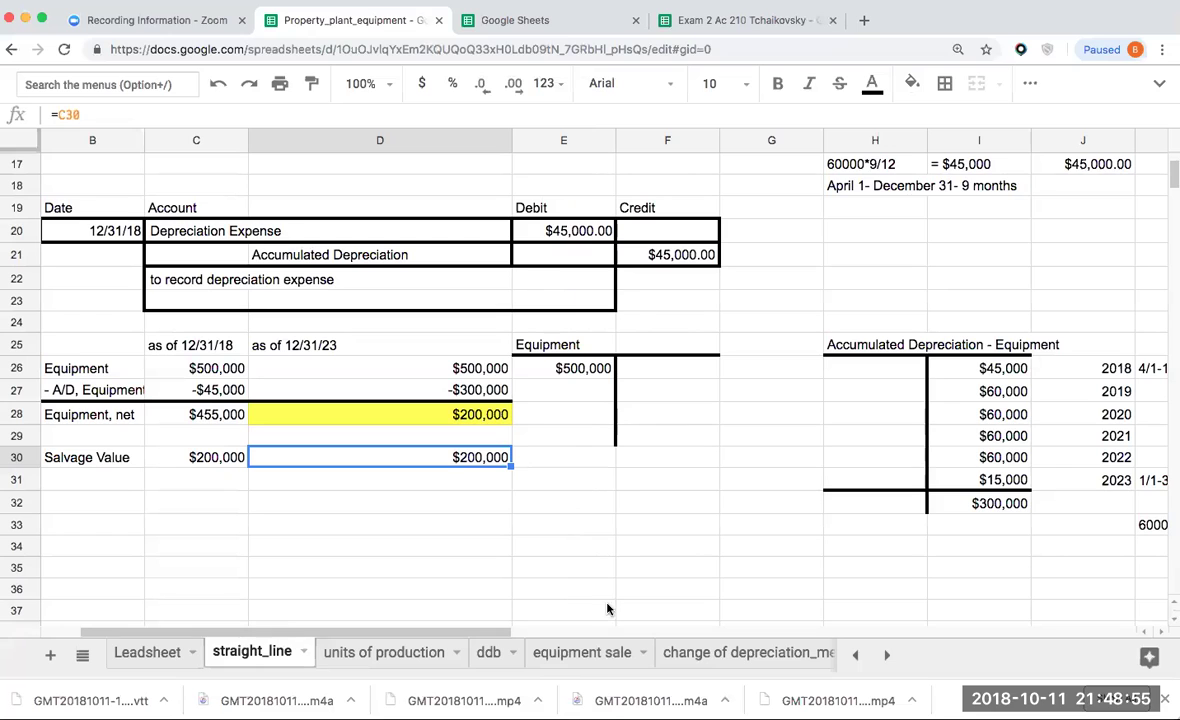
On the Leadsheet sheet, enter 'units of production depreciation' in C7 below the topic line
{"action": "left_click", "coordinate": [147, 652]}
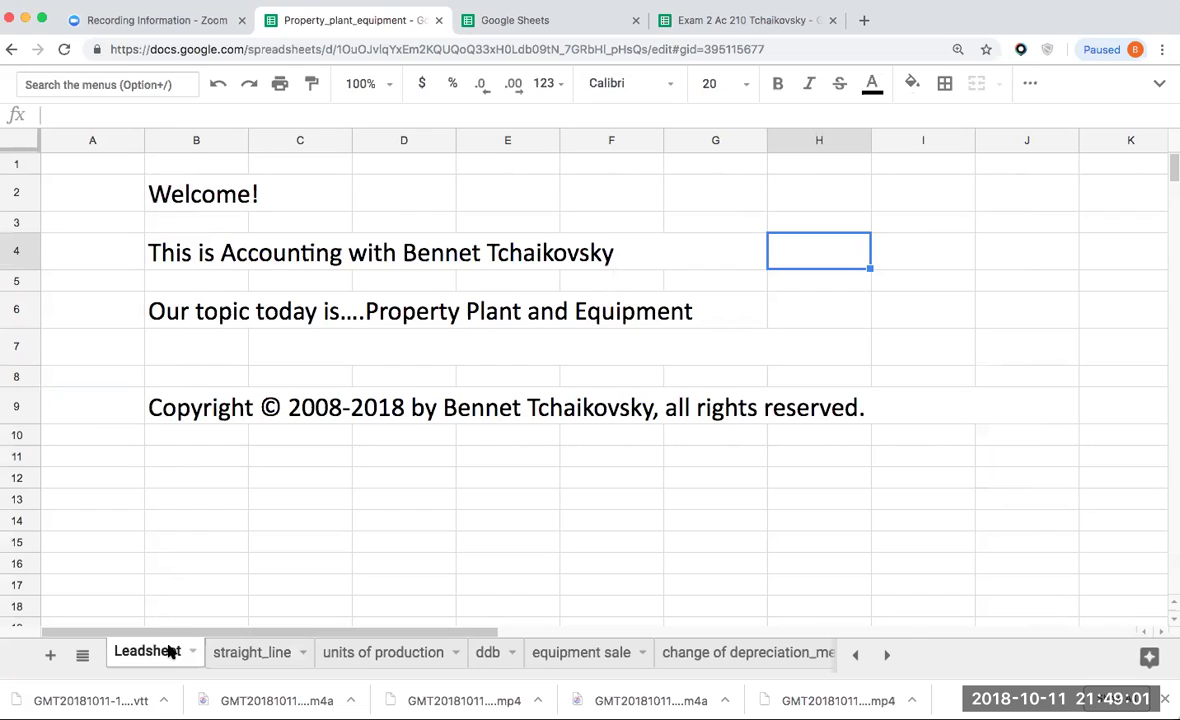
{"action": "left_click", "coordinate": [416, 354]}
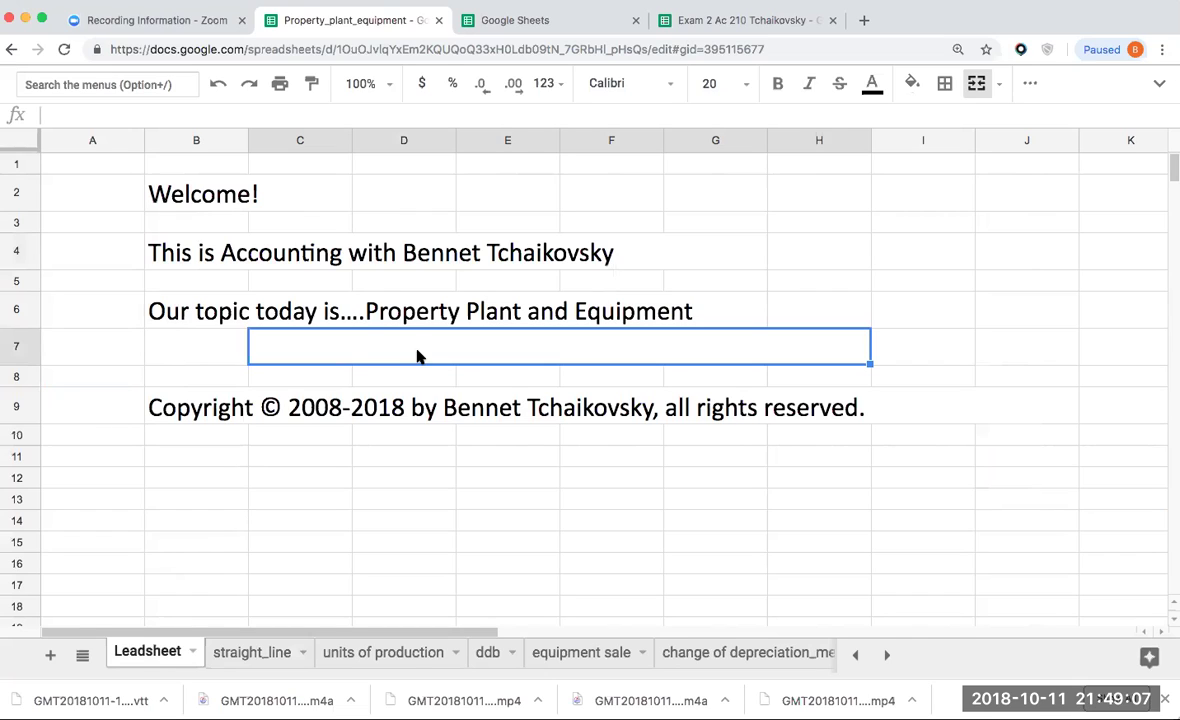
{"action": "type", "text": "units o"}
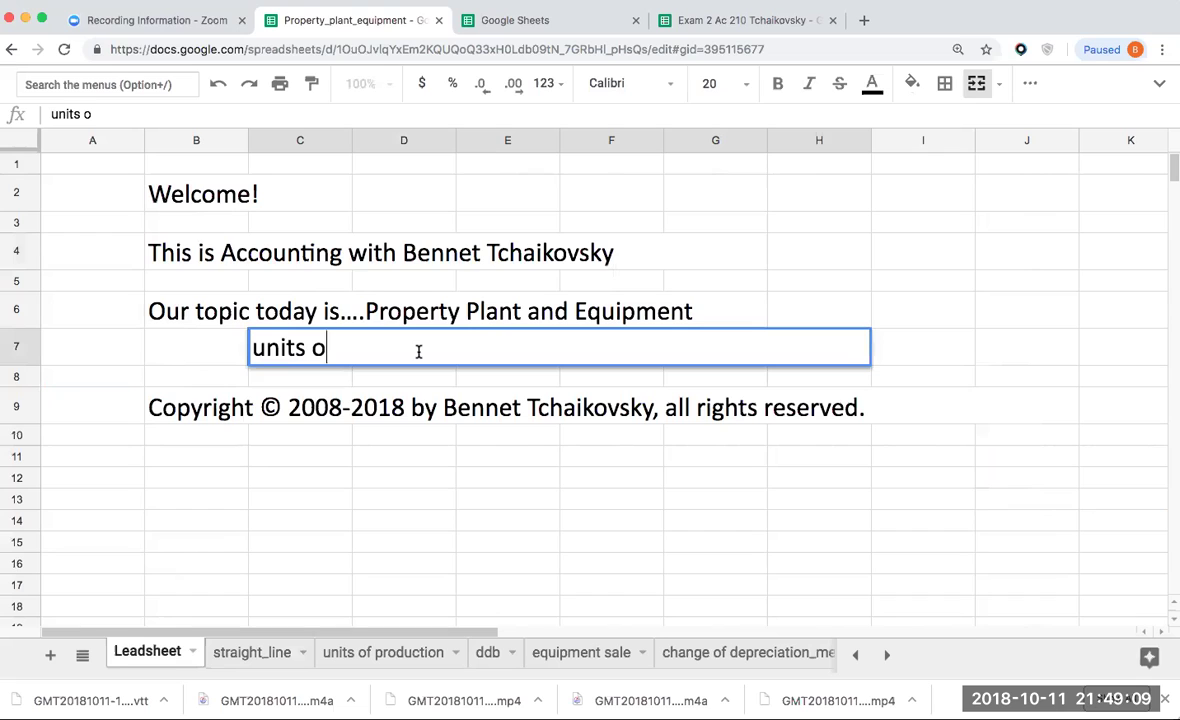
{"action": "type", "text": "f production d"}
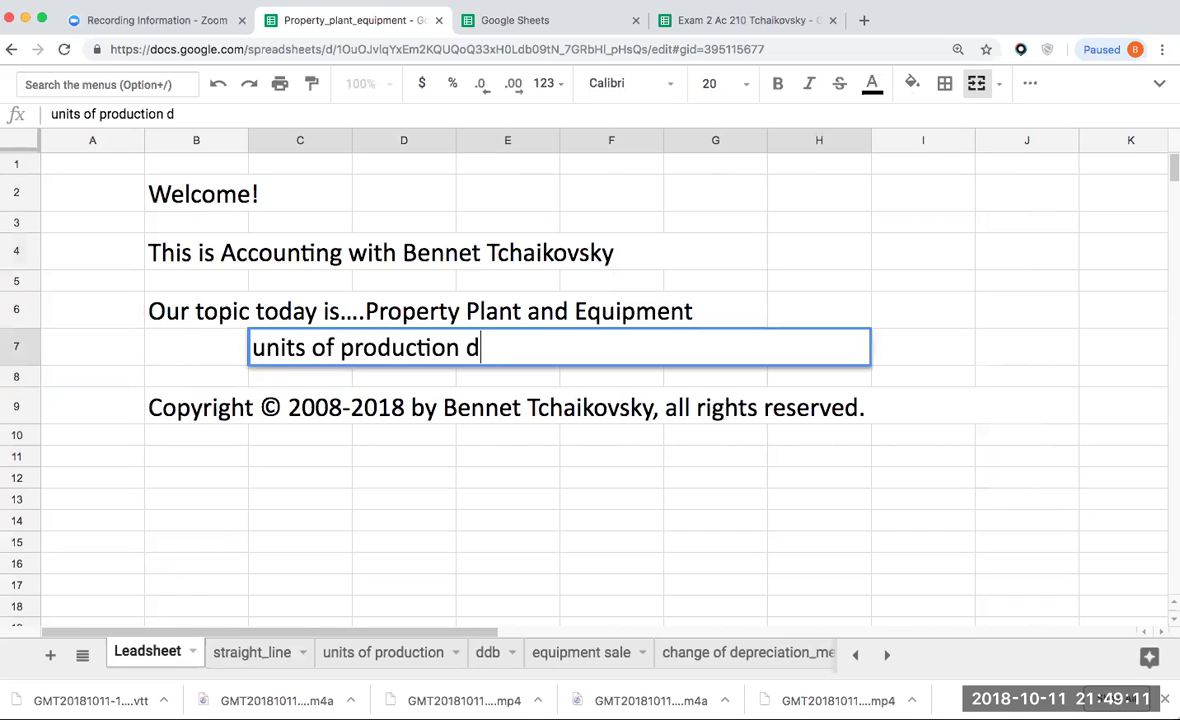
{"action": "type", "text": "epreciation"}
{"action": "key", "text": "Return"}
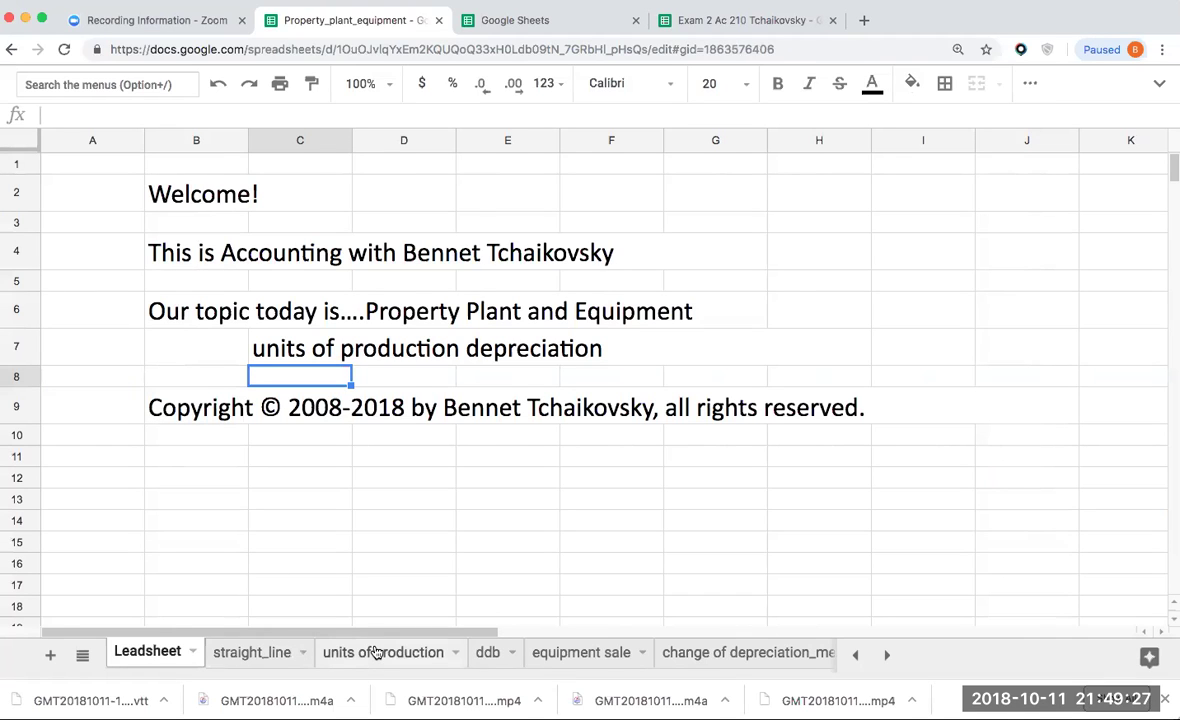
Go to the units of production sheet and review the question in B8 and the formula label in B11
{"action": "left_click", "coordinate": [377, 652]}
{"action": "scroll", "coordinate": [366, 574], "scroll_direction": "down", "scroll_amount": 1}
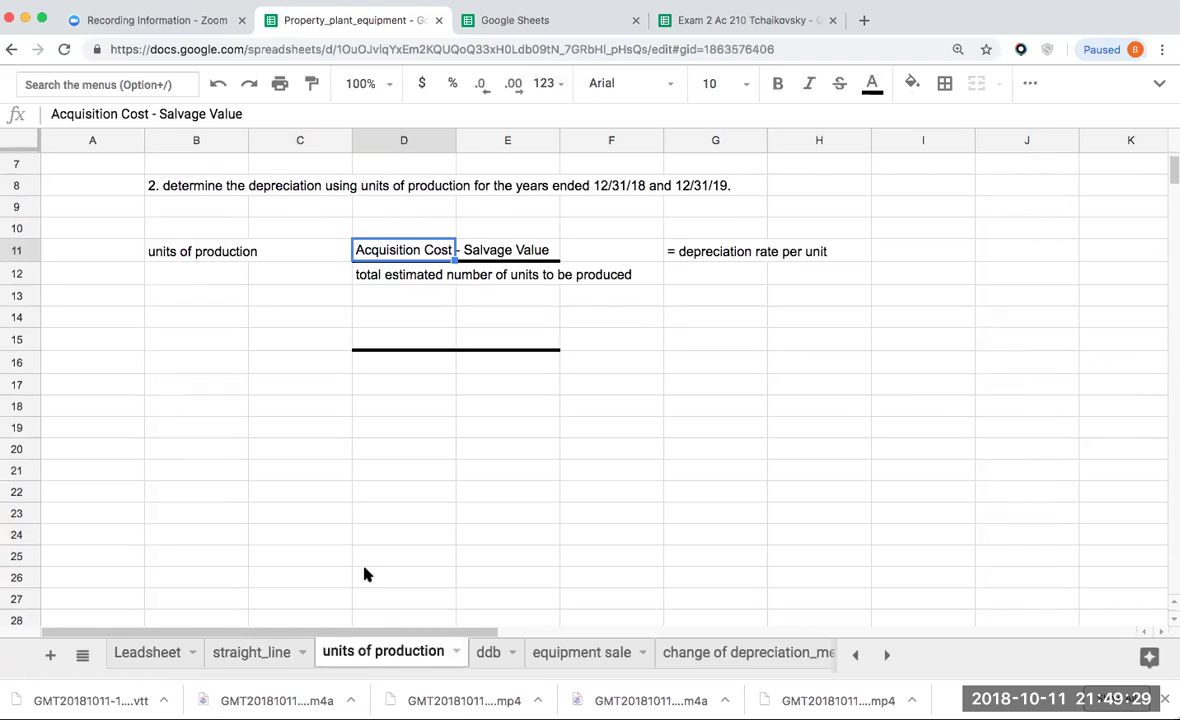
{"action": "scroll", "coordinate": [366, 574], "scroll_direction": "down", "scroll_amount": 2}
{"action": "scroll", "coordinate": [366, 574], "scroll_direction": "up", "scroll_amount": 4}
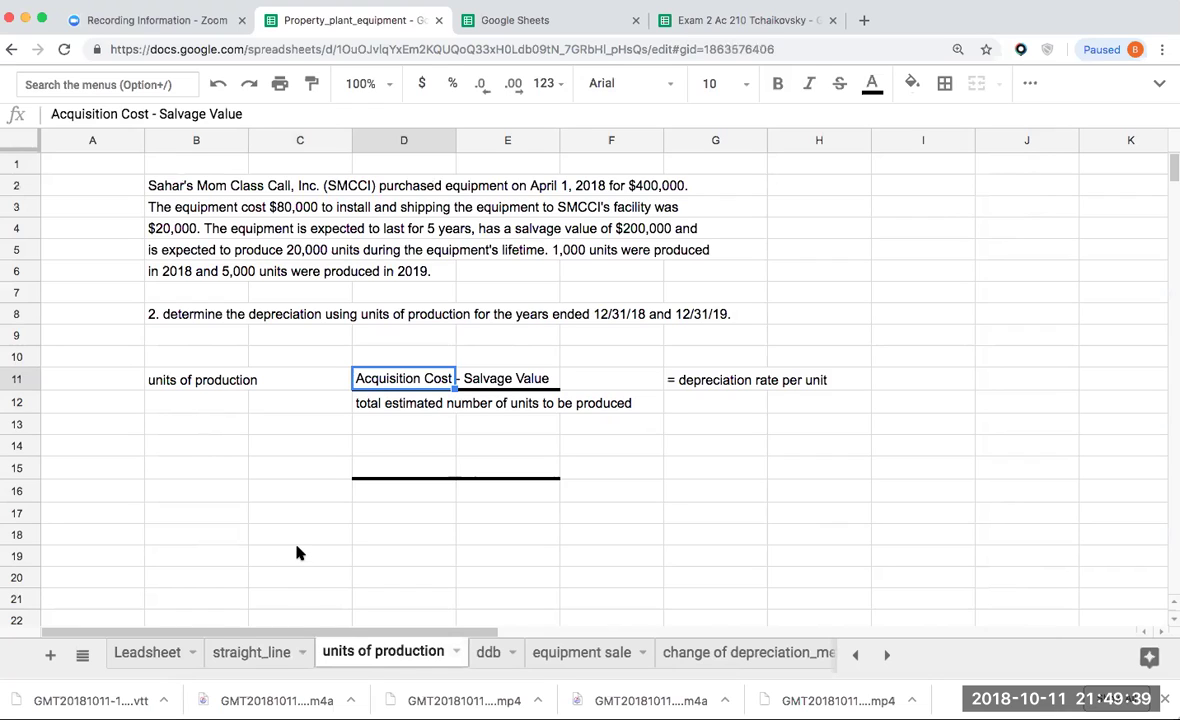
{"action": "left_click", "coordinate": [206, 317]}
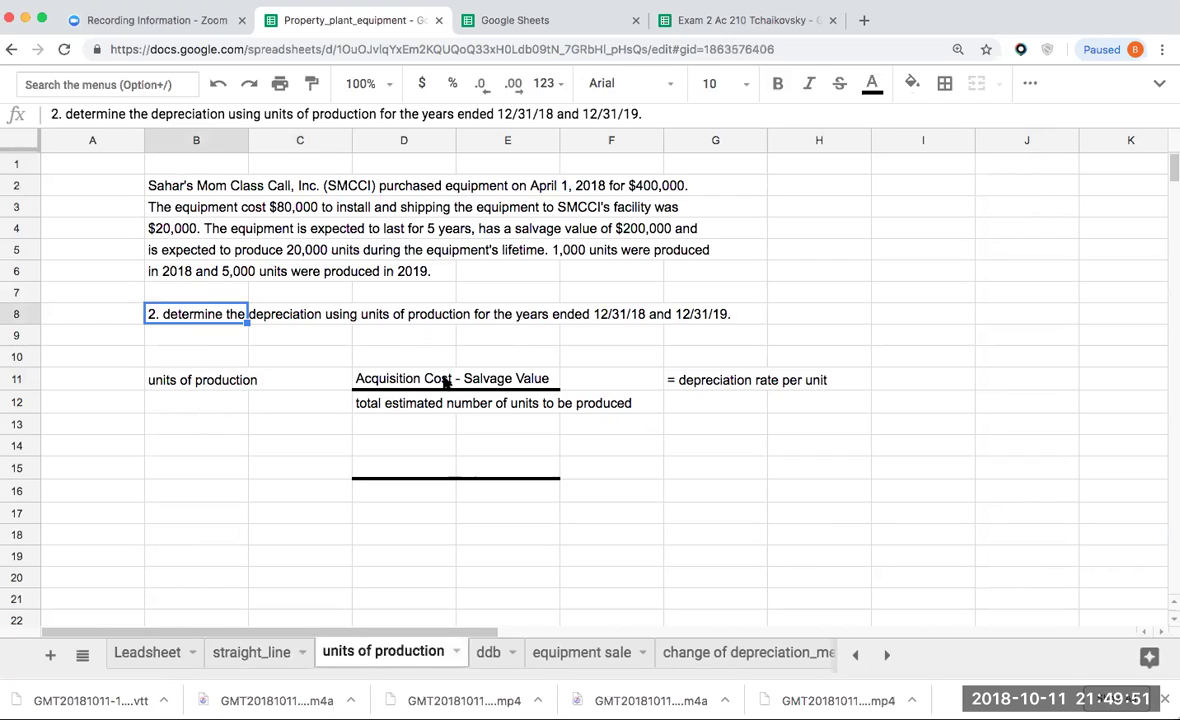
{"action": "left_click", "coordinate": [203, 385]}
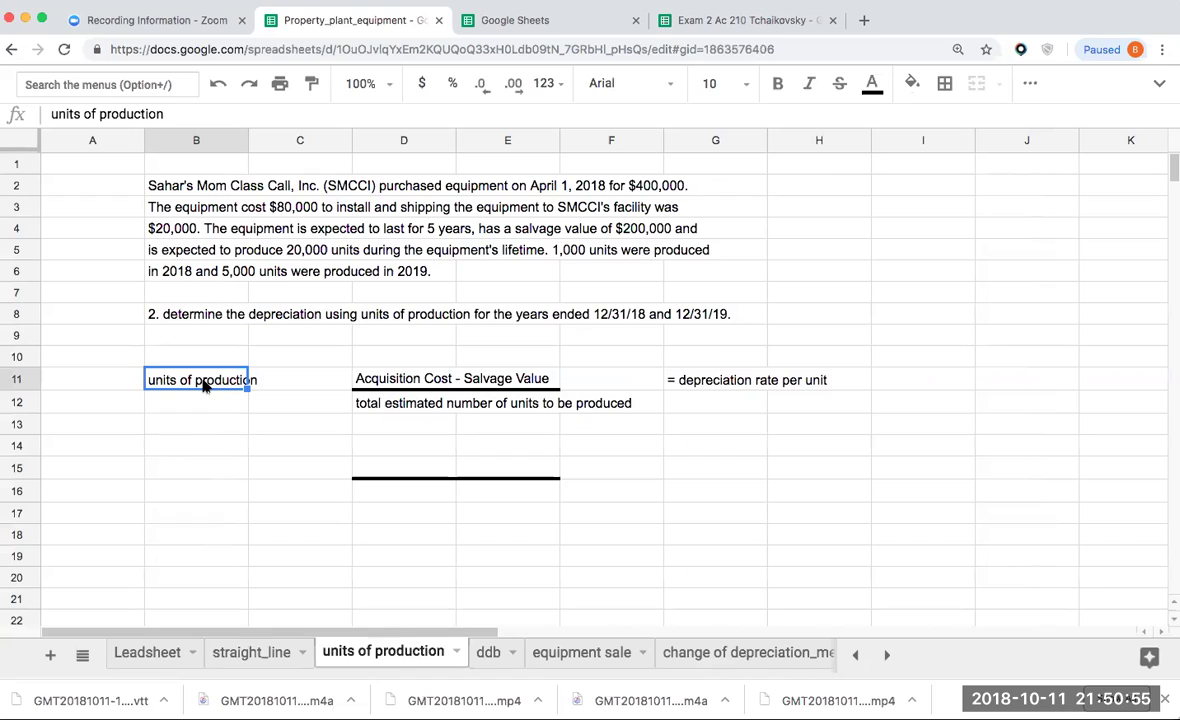
Copy the Acquisition Cost table H8:I12 from straight_line to I3 on the units of production sheet
{"action": "left_click", "coordinate": [444, 472]}
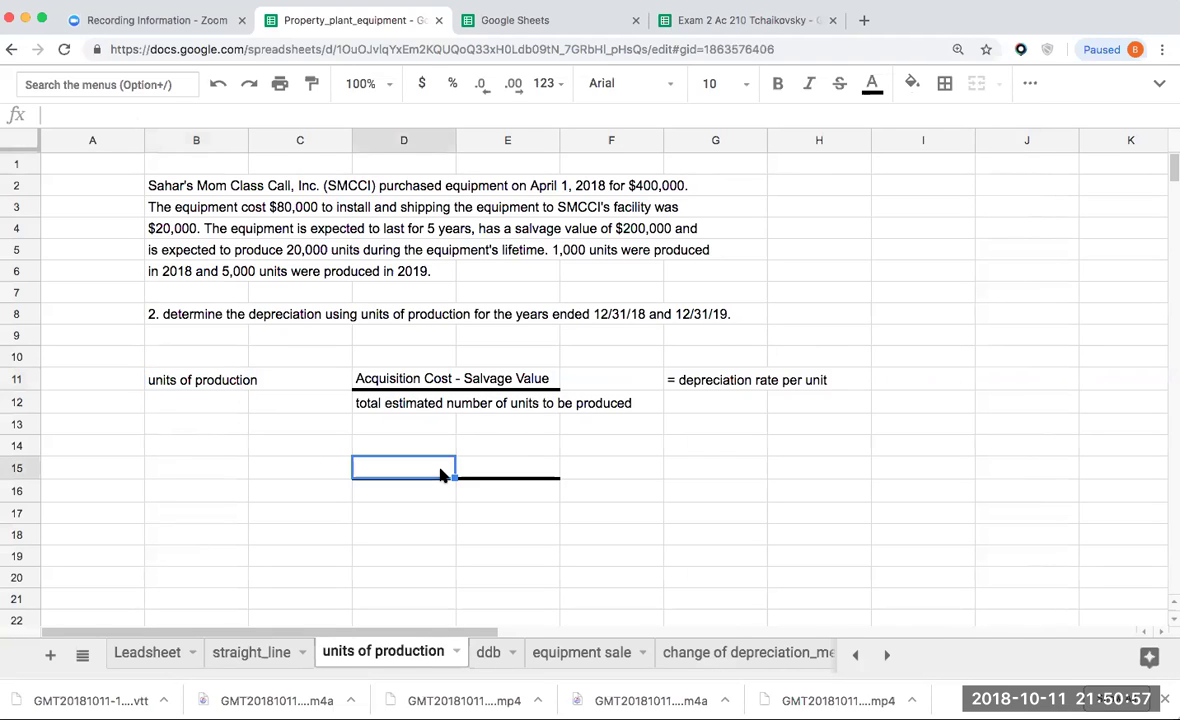
{"action": "left_click", "coordinate": [255, 651]}
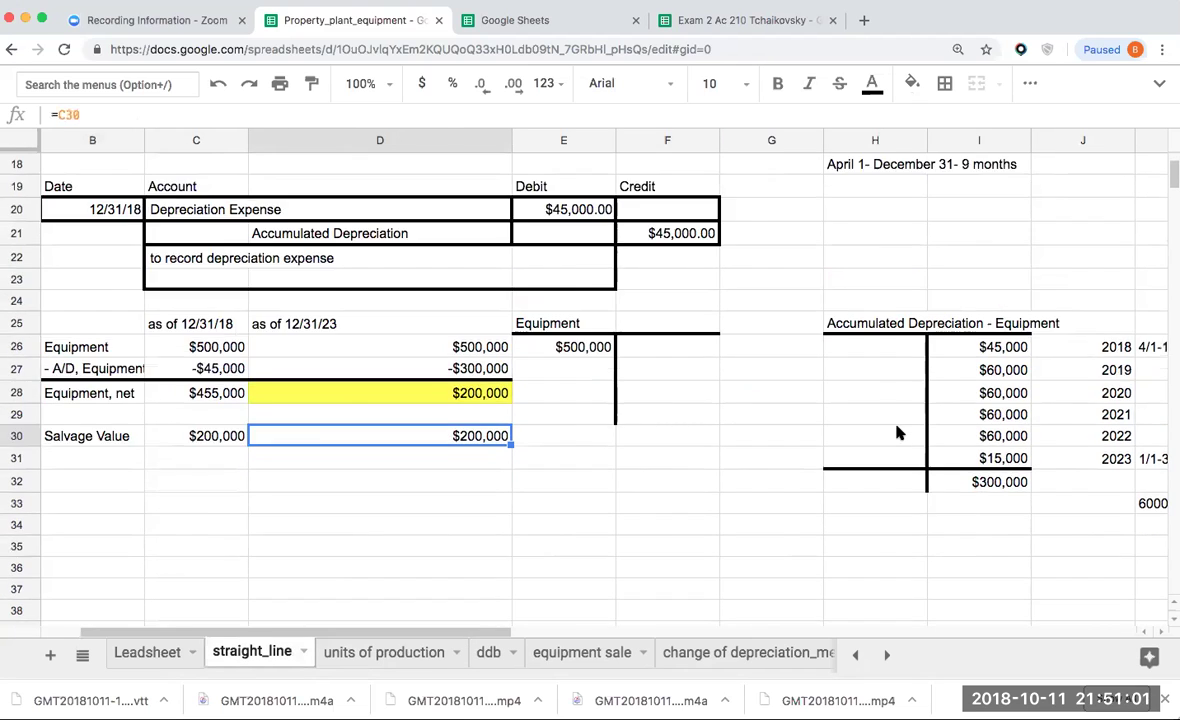
{"action": "scroll", "coordinate": [898, 432], "scroll_direction": "up", "scroll_amount": 3}
{"action": "scroll", "coordinate": [898, 432], "scroll_direction": "up", "scroll_amount": 5}
{"action": "left_click_drag", "start_coordinate": [883, 318], "coordinate": [963, 398]}
{"action": "key", "text": "ctrl+c"}
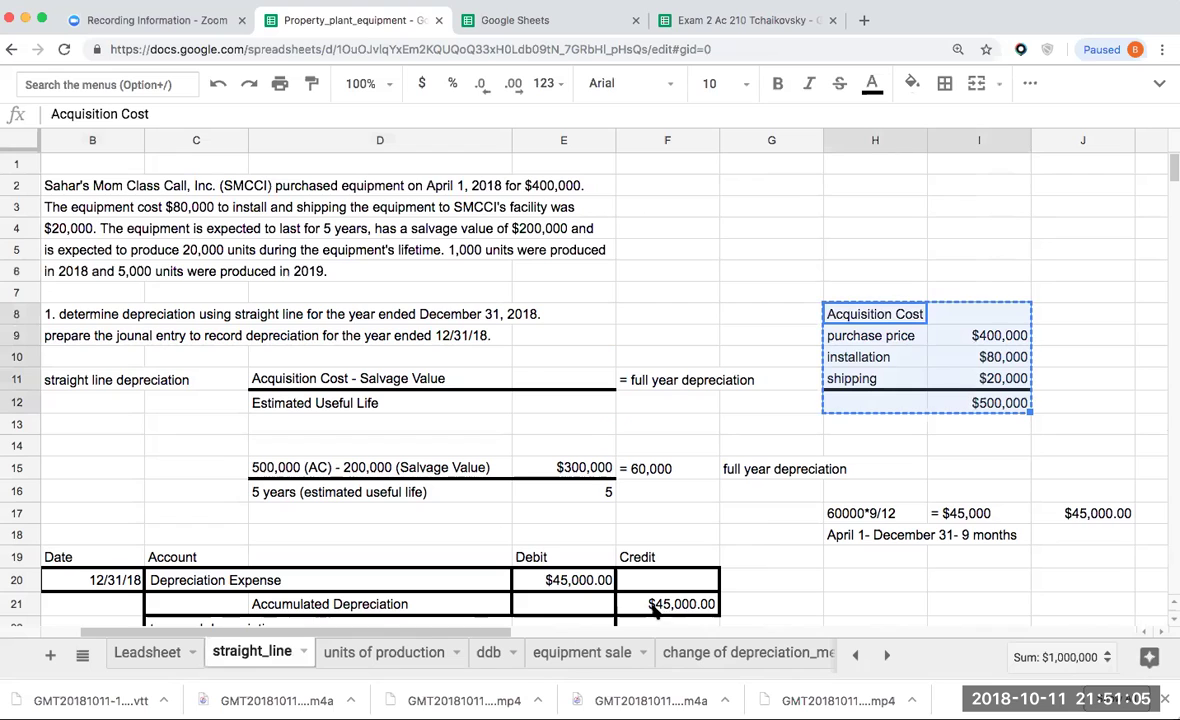
{"action": "left_click", "coordinate": [403, 651]}
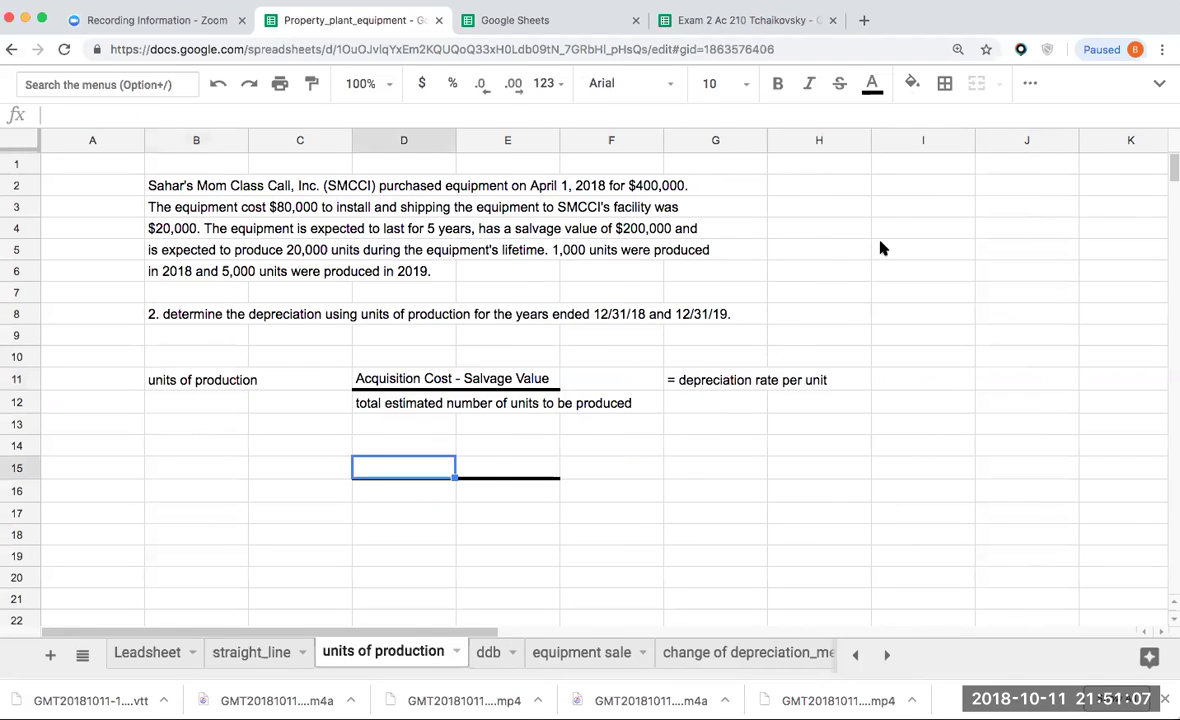
{"action": "left_click", "coordinate": [903, 212]}
{"action": "key", "text": "ctrl+v"}
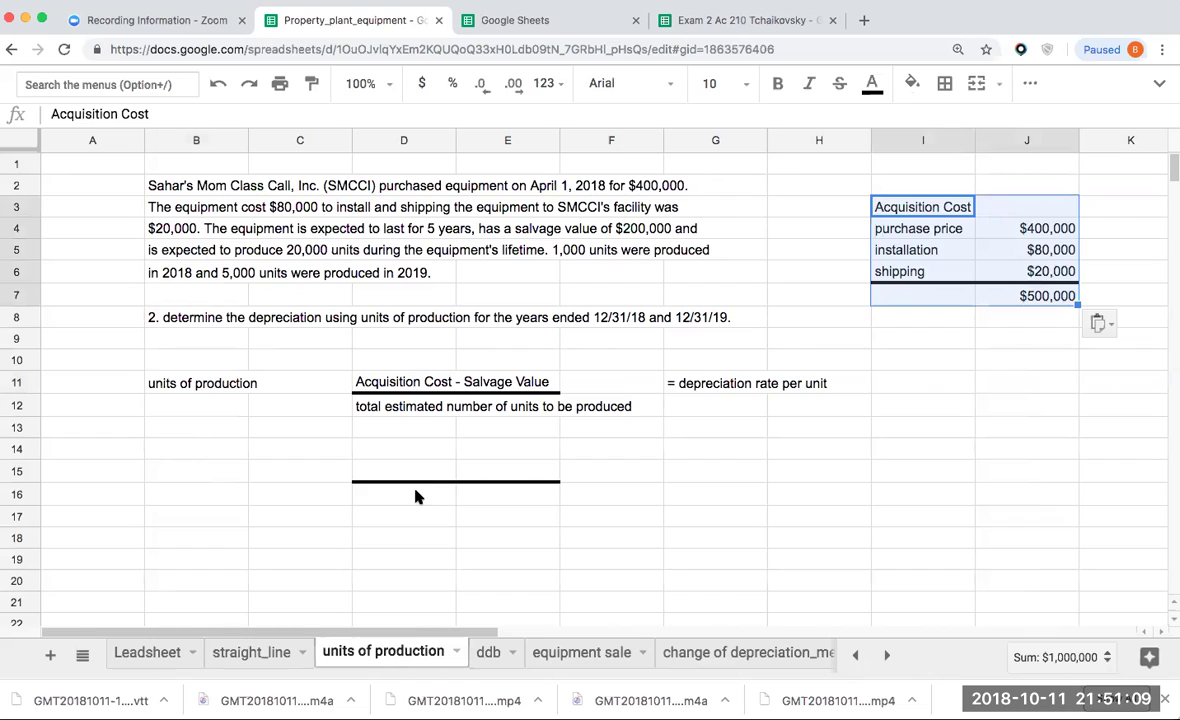
{"action": "left_click", "coordinate": [418, 476]}
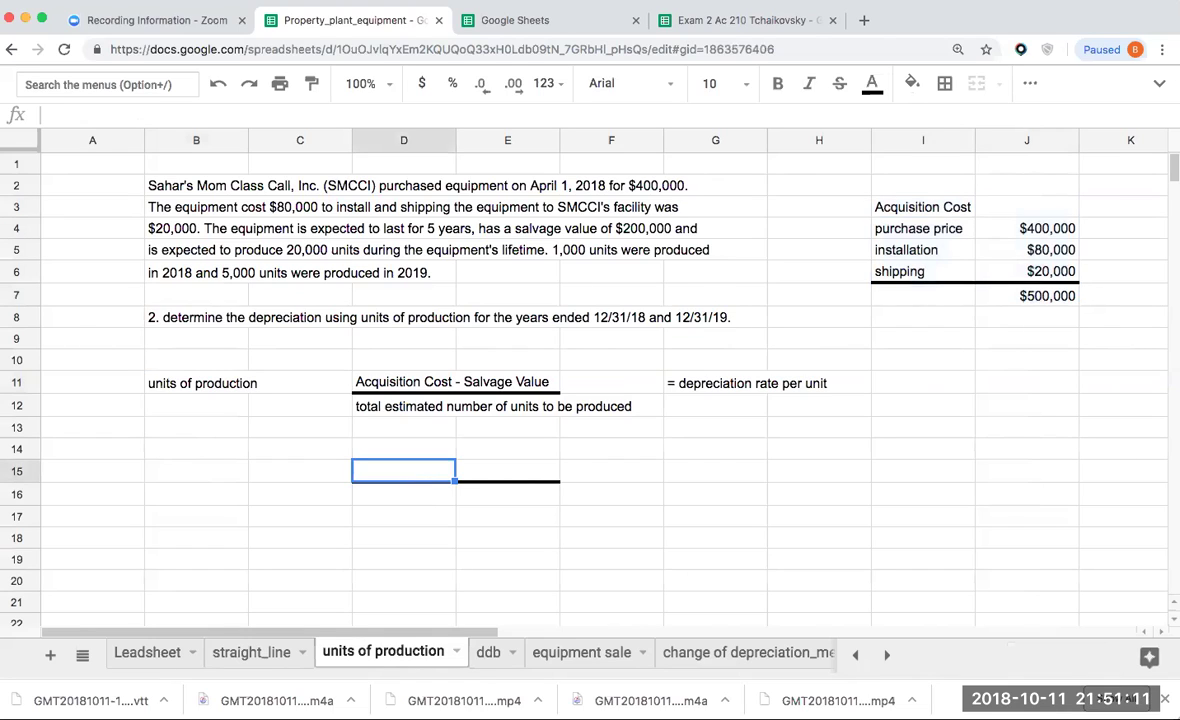
Write '500,000 (AC) - 200,000 (SV)' over '20,000 units' as the worked fraction in D15:D16
{"action": "type", "text": "500,000 (A"}
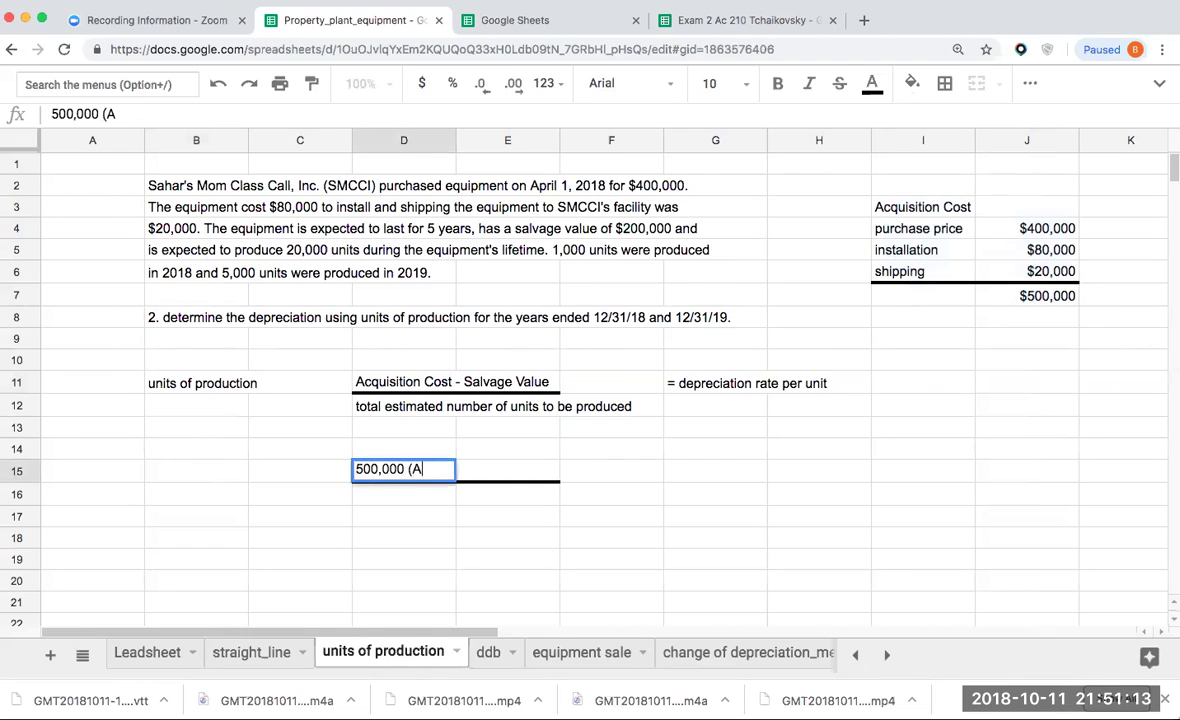
{"action": "type", "text": "C) - "}
{"action": "type", "text": "200,000 (S"}
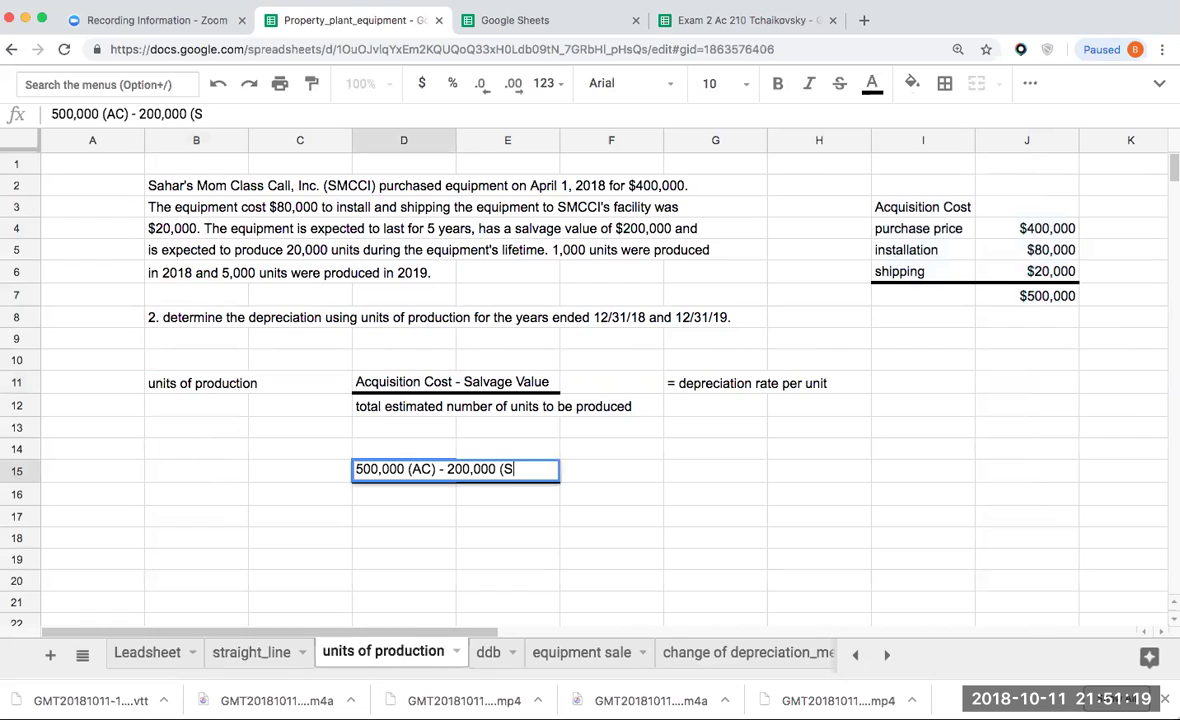
{"action": "type", "text": "V)"}
{"action": "key", "text": "Return"}
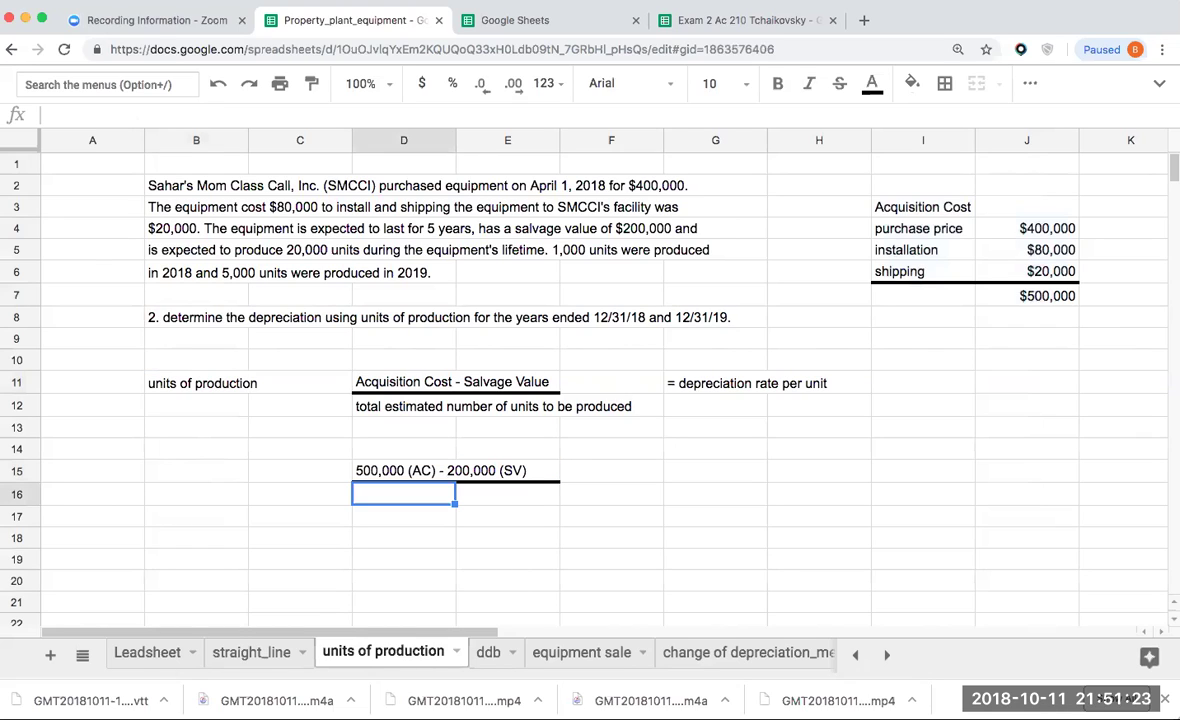
{"action": "type", "text": "20,000 "}
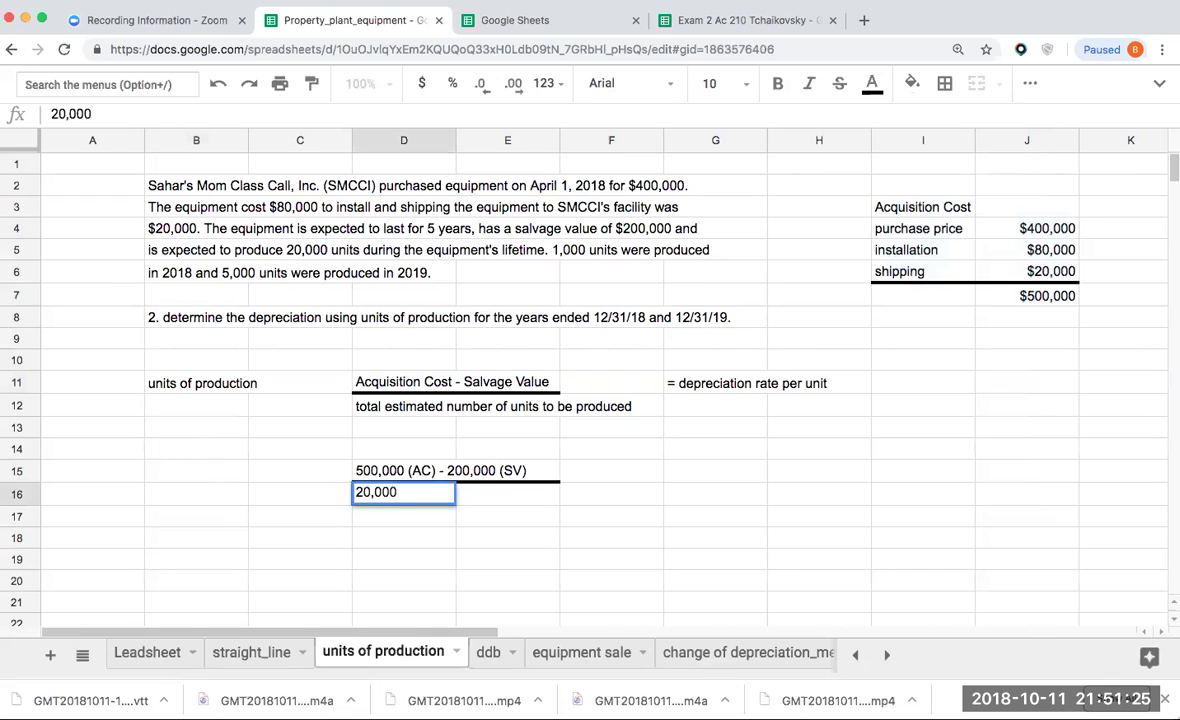
{"action": "type", "text": "units"}
{"action": "key", "text": "Return"}
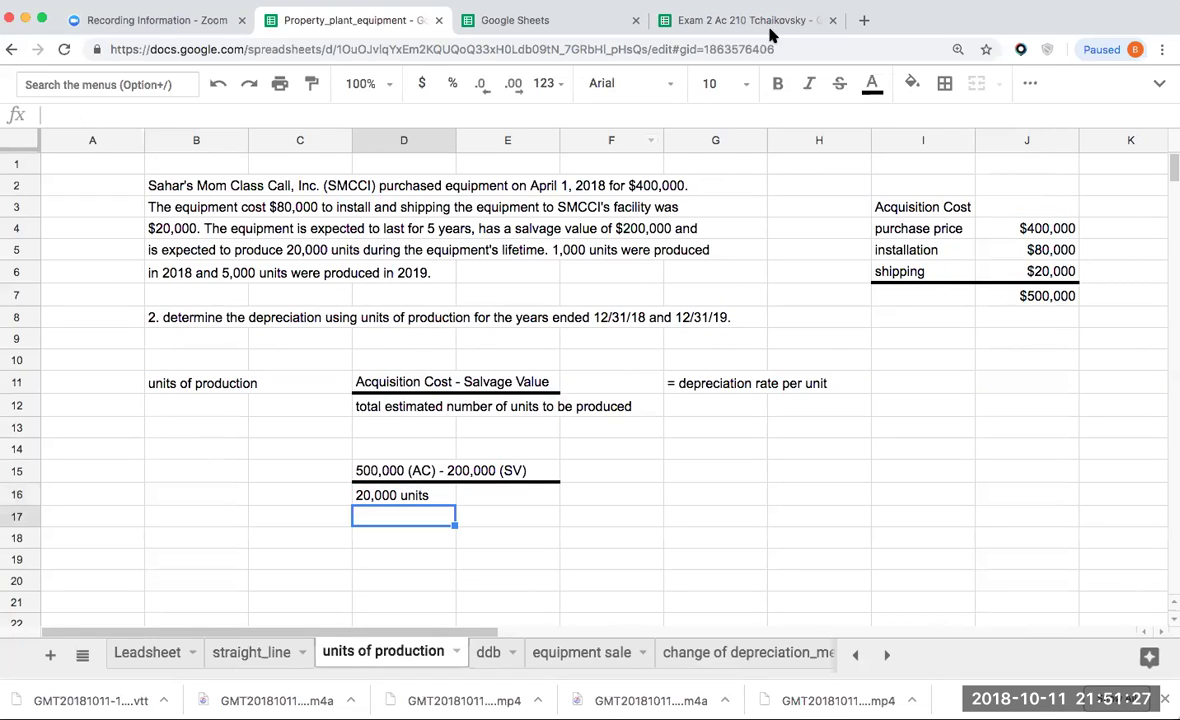
Put '=' in F15 and $300,000 in G15, formatted as currency with no decimals and a bottom border
{"action": "left_click", "coordinate": [634, 480]}
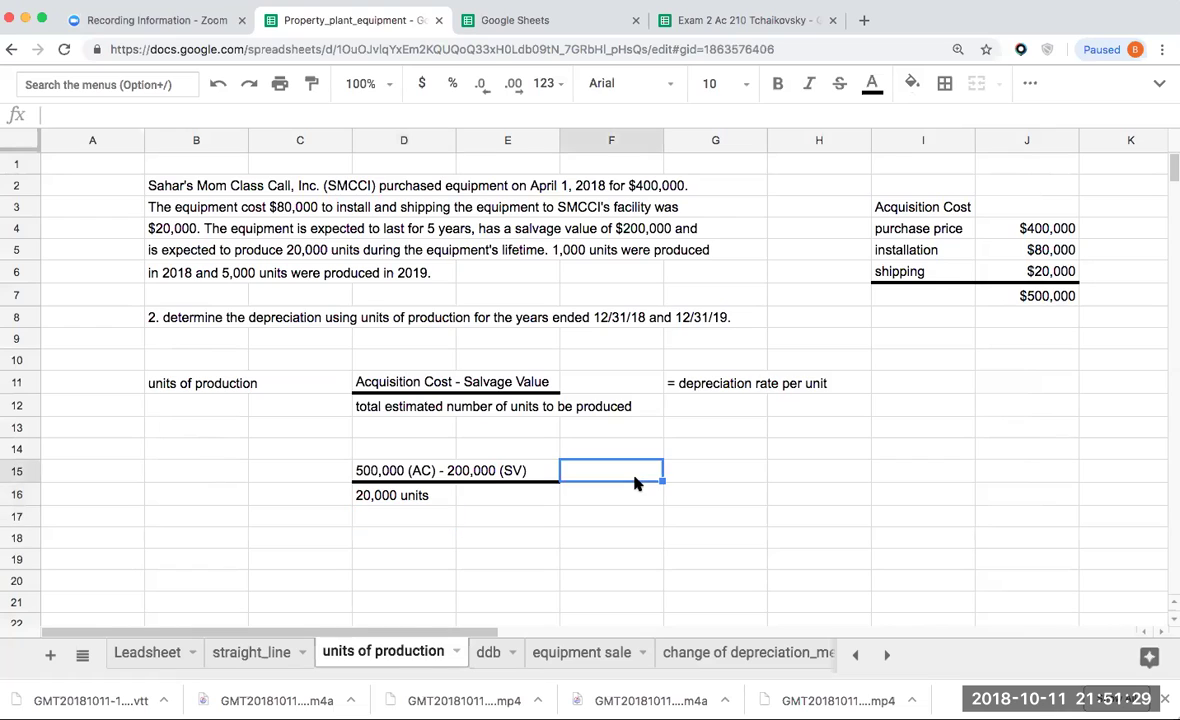
{"action": "type", "text": "="}
{"action": "key", "text": "Return"}
{"action": "key", "text": "Up"}
{"action": "key", "text": "Right"}
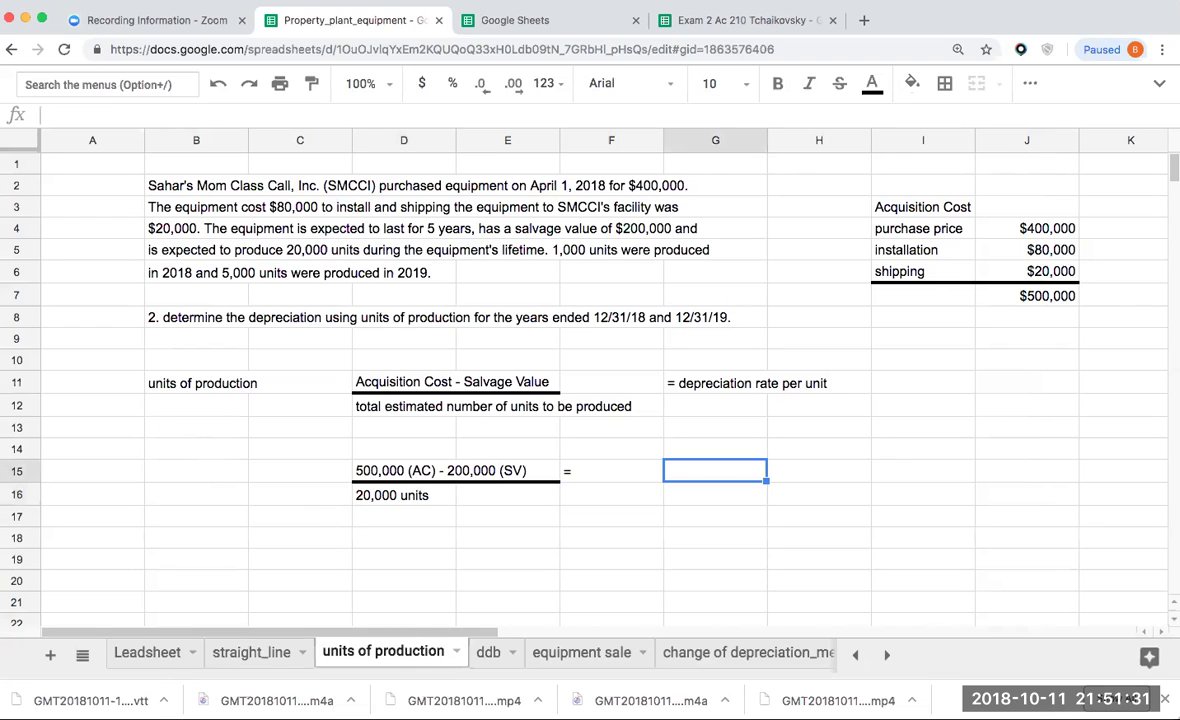
{"action": "left_click", "coordinate": [944, 83]}
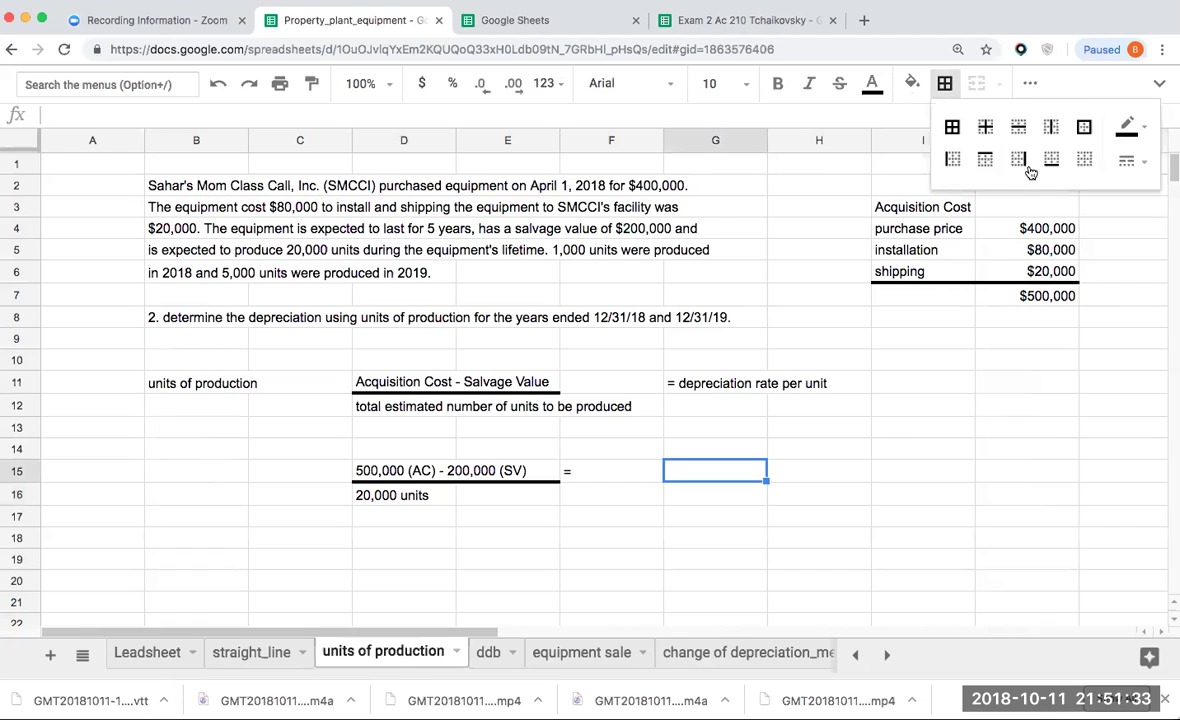
{"action": "left_click", "coordinate": [1048, 160]}
{"action": "left_click", "coordinate": [752, 474]}
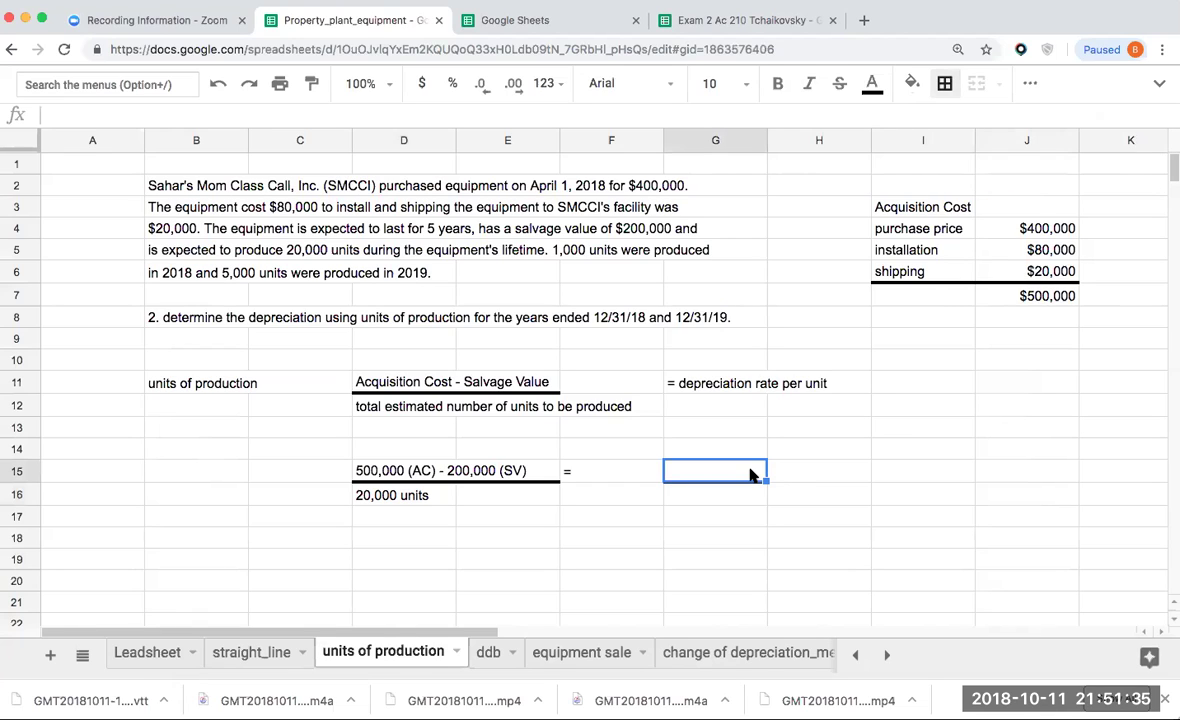
{"action": "type", "text": "300000"}
{"action": "left_click", "coordinate": [421, 83]}
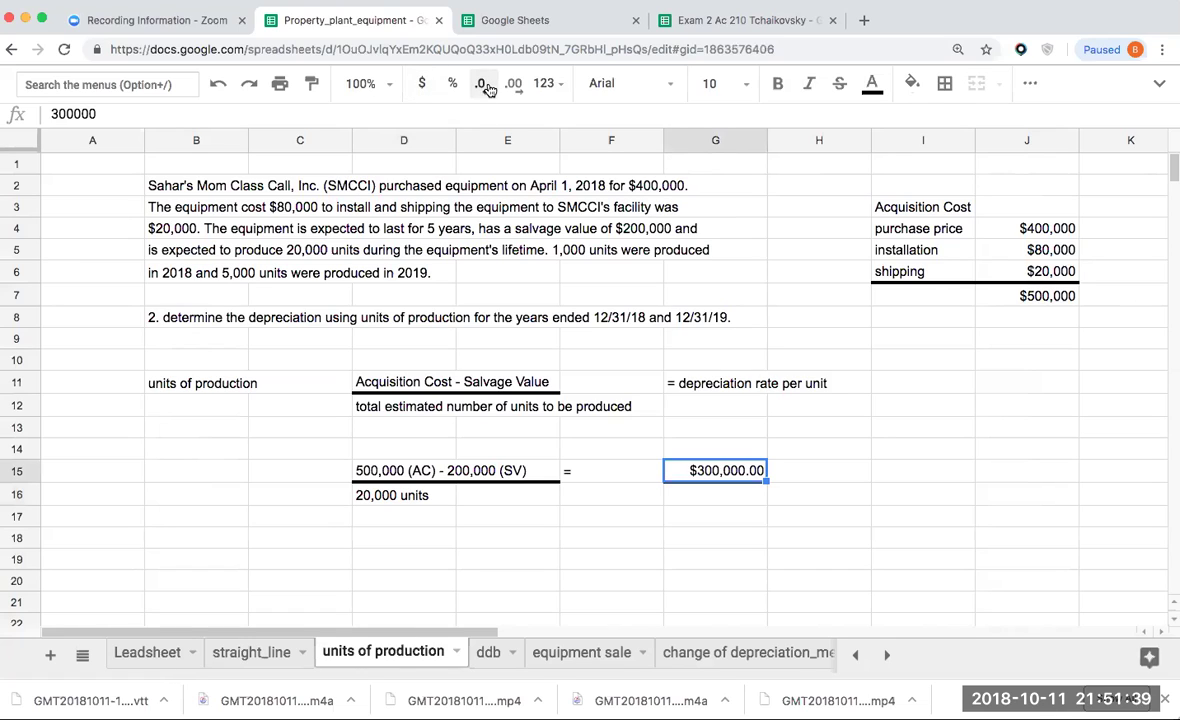
{"action": "double_click", "coordinate": [480, 83]}
Enter 20000 in G16 and a plain-text '=' sign in H15
{"action": "left_click", "coordinate": [710, 495]}
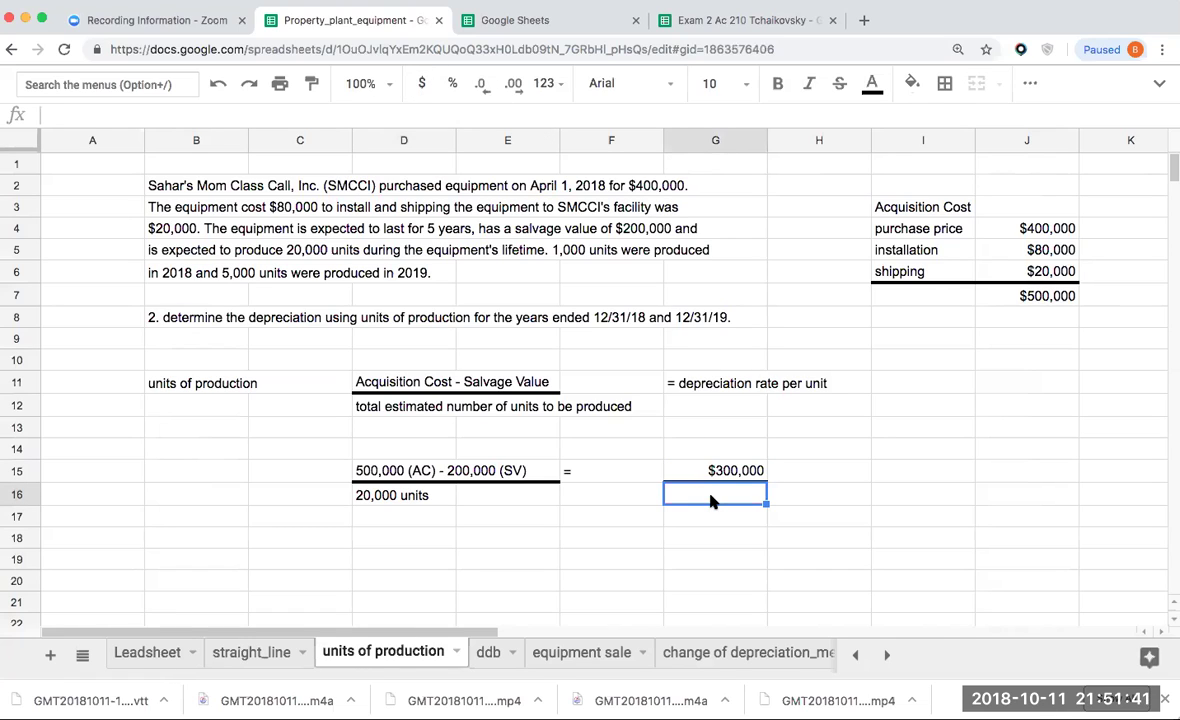
{"action": "type", "text": "20000"}
{"action": "key", "text": "Tab"}
{"action": "key", "text": "Up"}
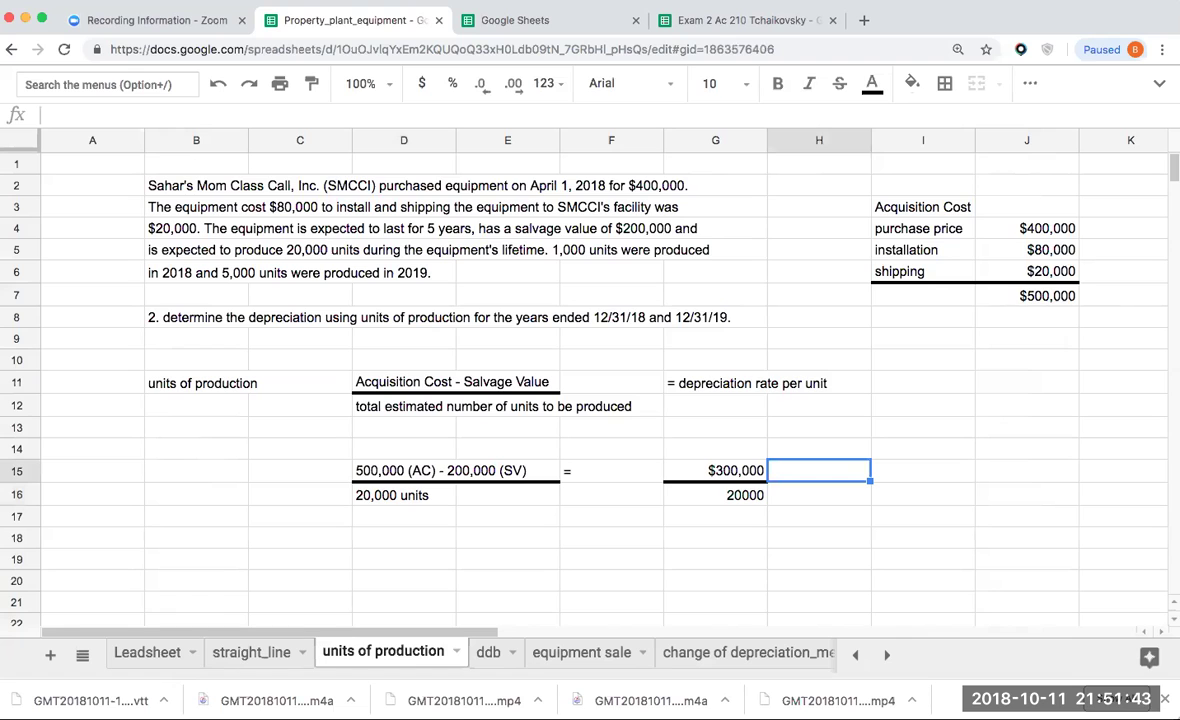
{"action": "type", "text": "="}
{"action": "key", "text": "Return"}
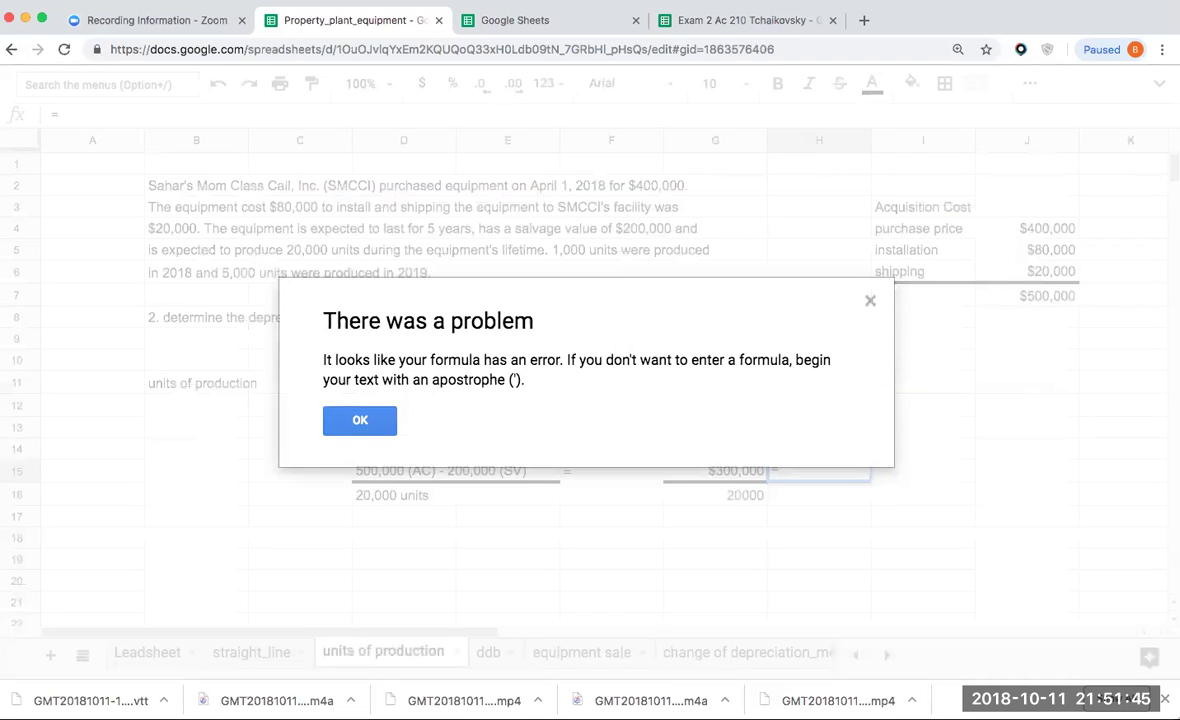
{"action": "key", "text": "Return"}
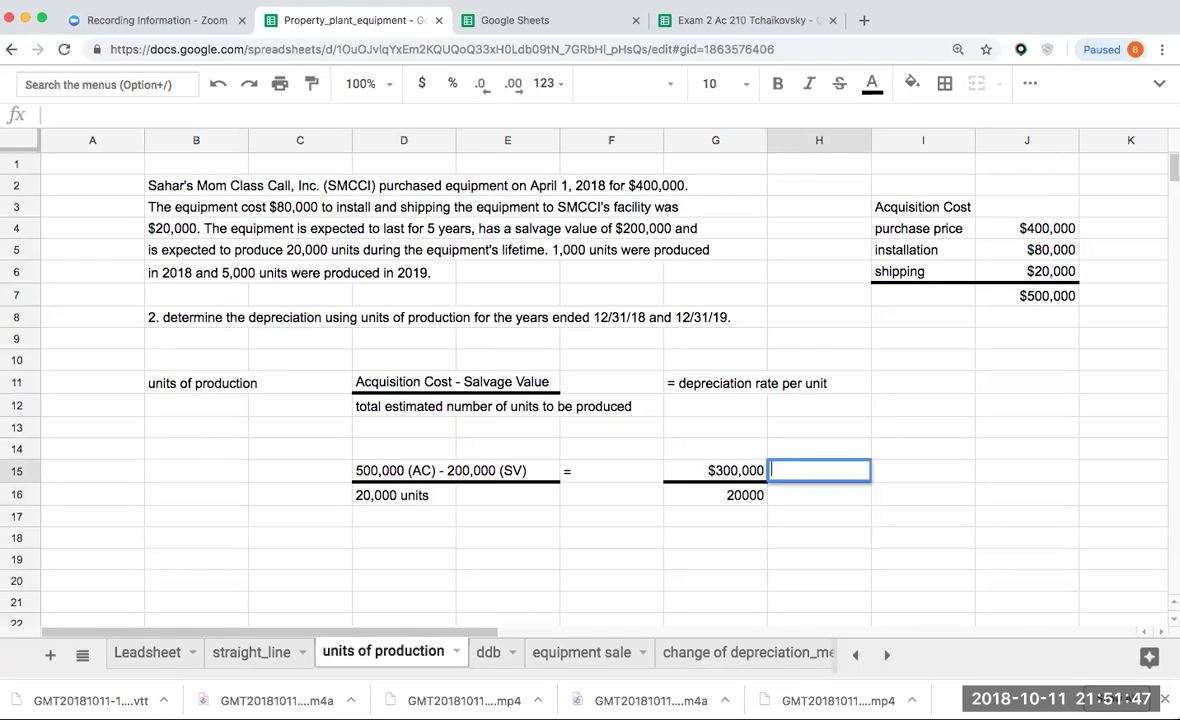
{"action": "key", "text": "BackSpace"}
{"action": "type", "text": "'="}
{"action": "key", "text": "Return"}
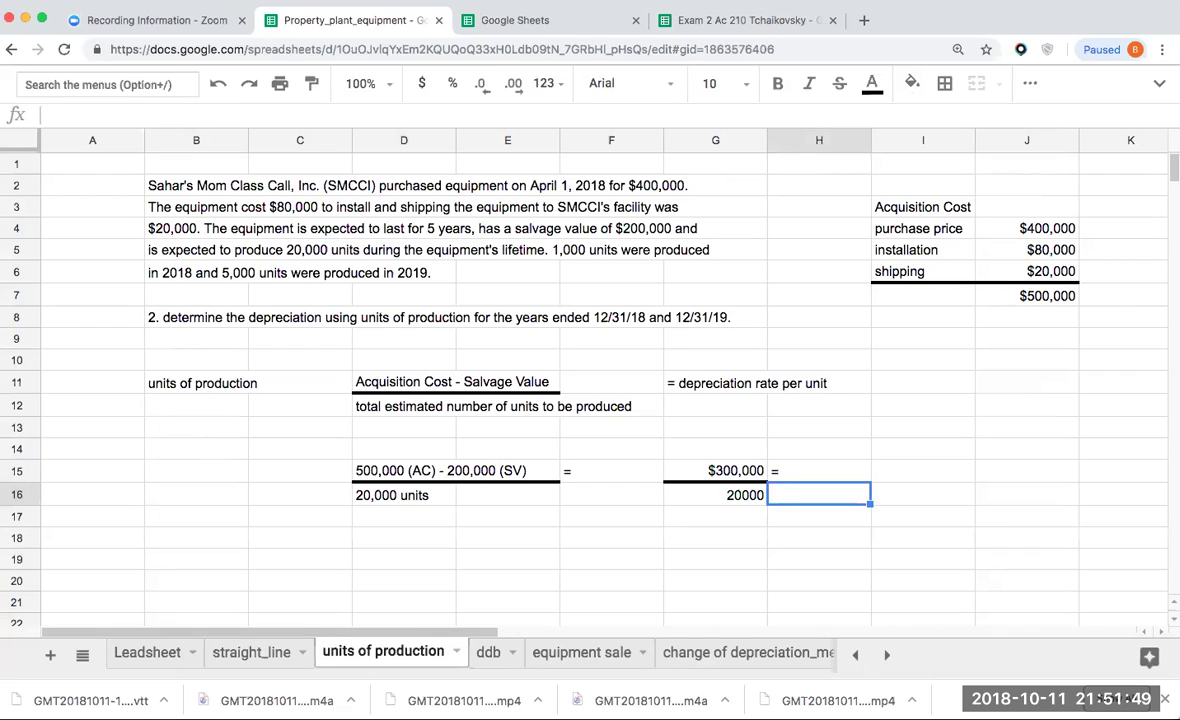
Enter the formula =G15/G16 in I15, giving a $15 per-unit rate
{"action": "key", "text": "Up"}
{"action": "key", "text": "Right"}
{"action": "type", "text": "+"}
{"action": "key", "text": "Left"}
{"action": "key", "text": "Left"}
{"action": "type", "text": "/"}
{"action": "key", "text": "Down"}
{"action": "key", "text": "Left"}
{"action": "key", "text": "Left"}
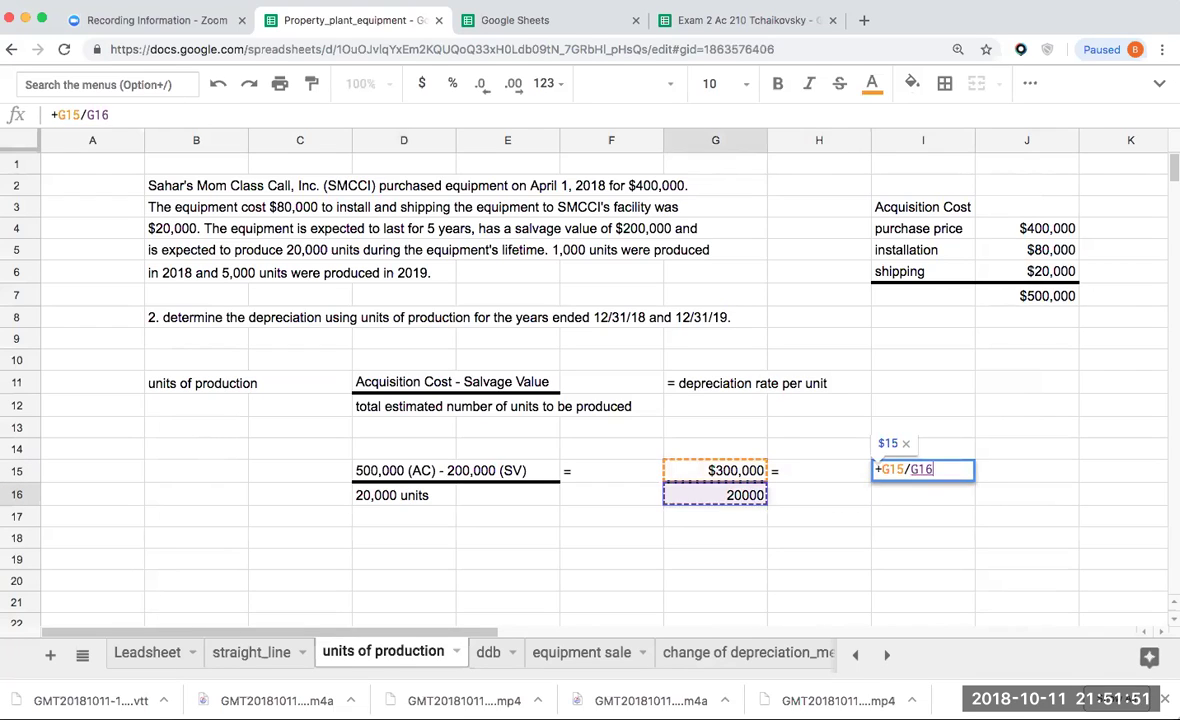
{"action": "key", "text": "Return"}
{"action": "key", "text": "Up"}
{"action": "key", "text": "Right"}
Label the rate 'depreciation rate' in J15 and 'per unit' in J16
{"action": "type", "text": "depre"}
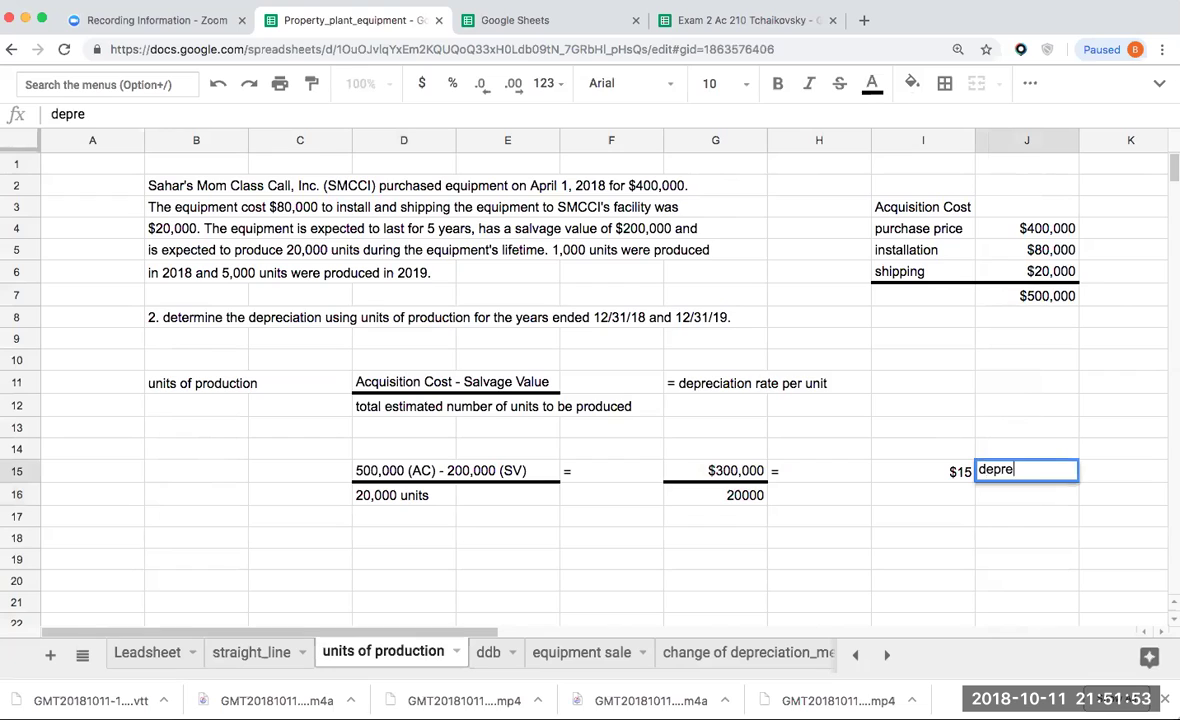
{"action": "type", "text": "ciation"}
{"action": "key", "text": "BackSpace"}
{"action": "key", "text": "BackSpace"}
{"action": "key", "text": "BackSpace"}
{"action": "key", "text": "BackSpace"}
{"action": "key", "text": "BackSpace"}
{"action": "type", "text": "ation reate"}
{"action": "key", "text": "BackSpace"}
{"action": "key", "text": "BackSpace"}
{"action": "key", "text": "BackSpace"}
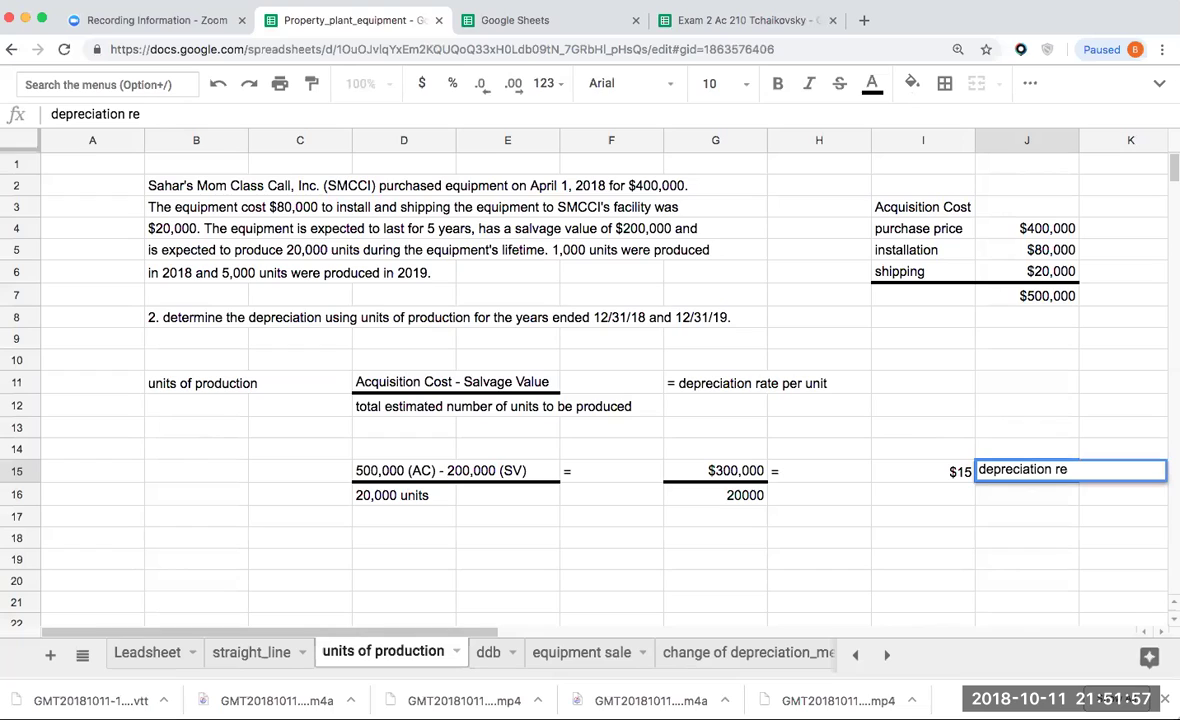
{"action": "type", "text": "ate"}
{"action": "key", "text": "Return"}
{"action": "type", "text": "per"}
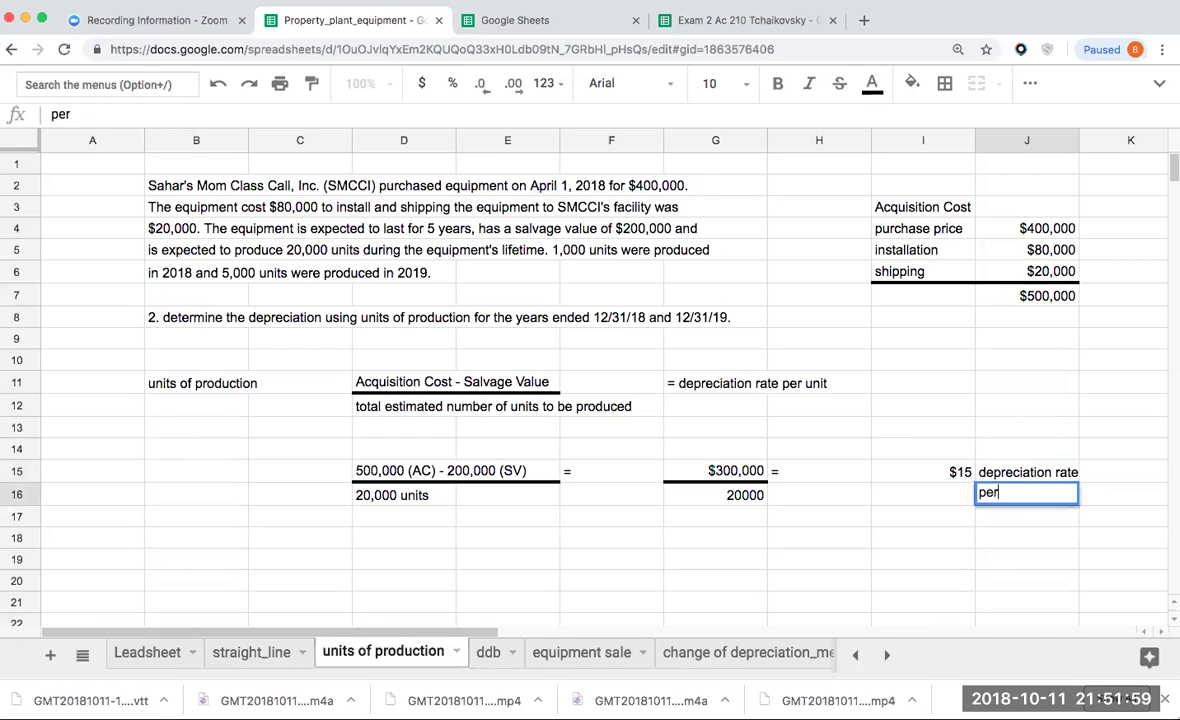
{"action": "type", "text": " unit"}
{"action": "key", "text": "Return"}
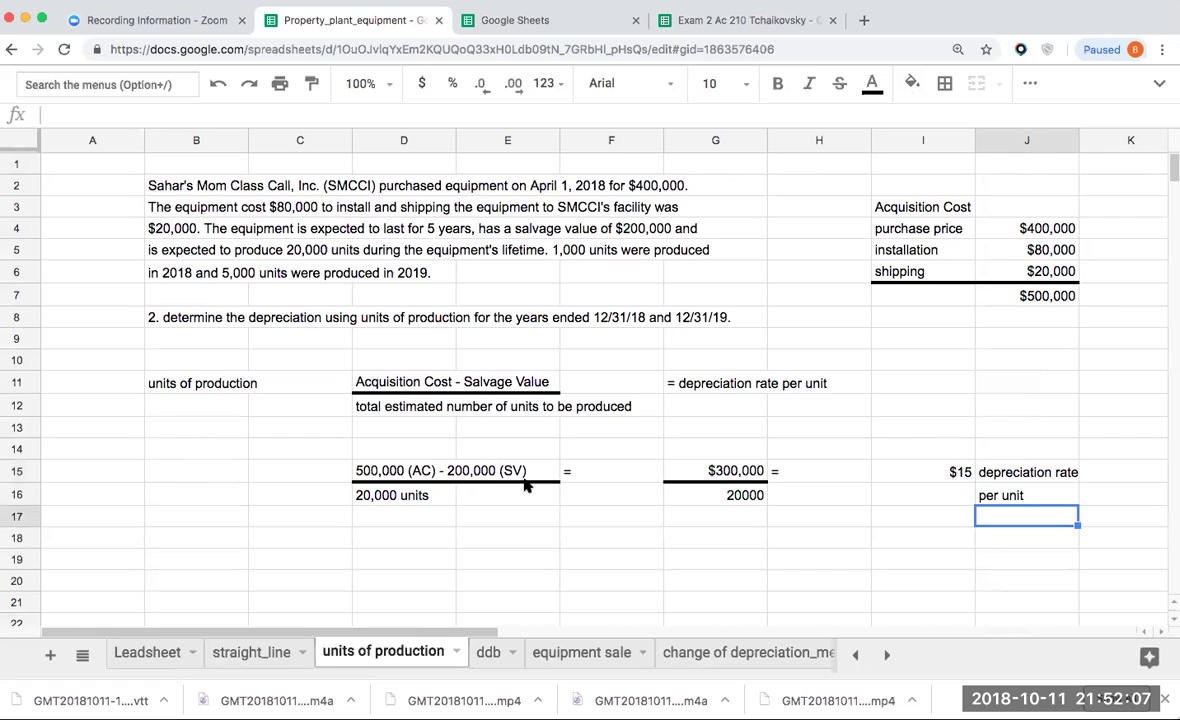
Add the 2018 line '1,000 units * $15 / unit' with =1000*15, shown as $15,000.00
{"action": "left_click", "coordinate": [319, 537]}
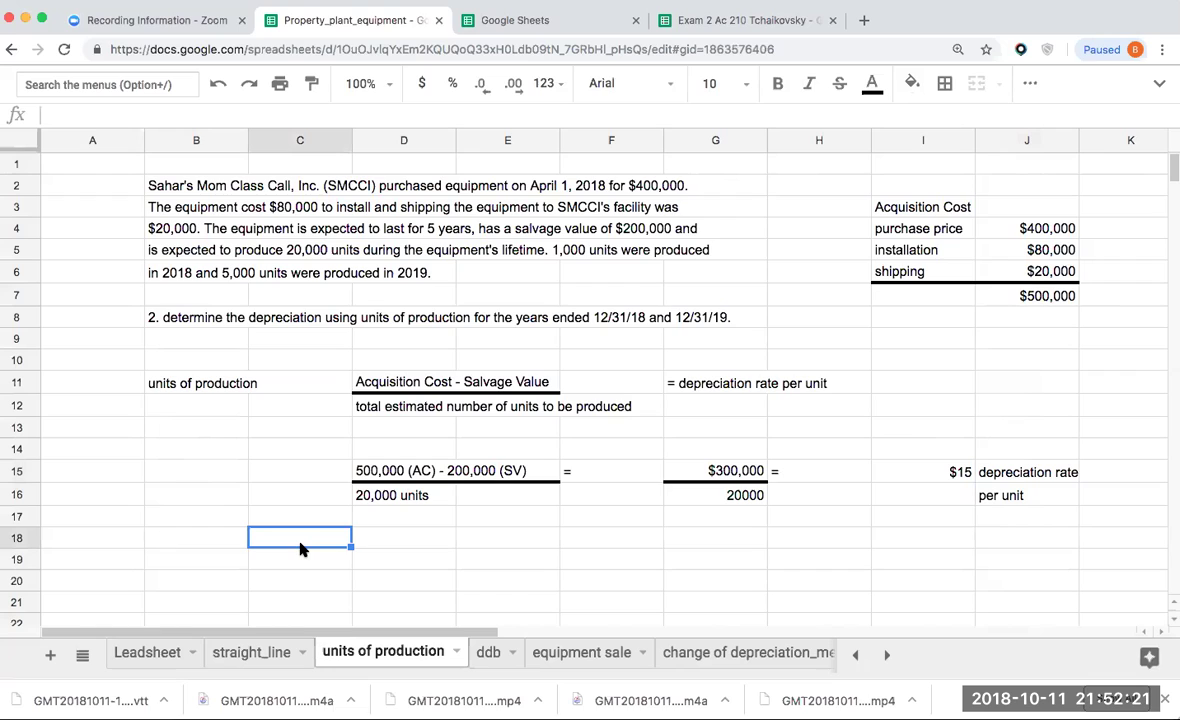
{"action": "type", "text": "2018"}
{"action": "key", "text": "Return"}
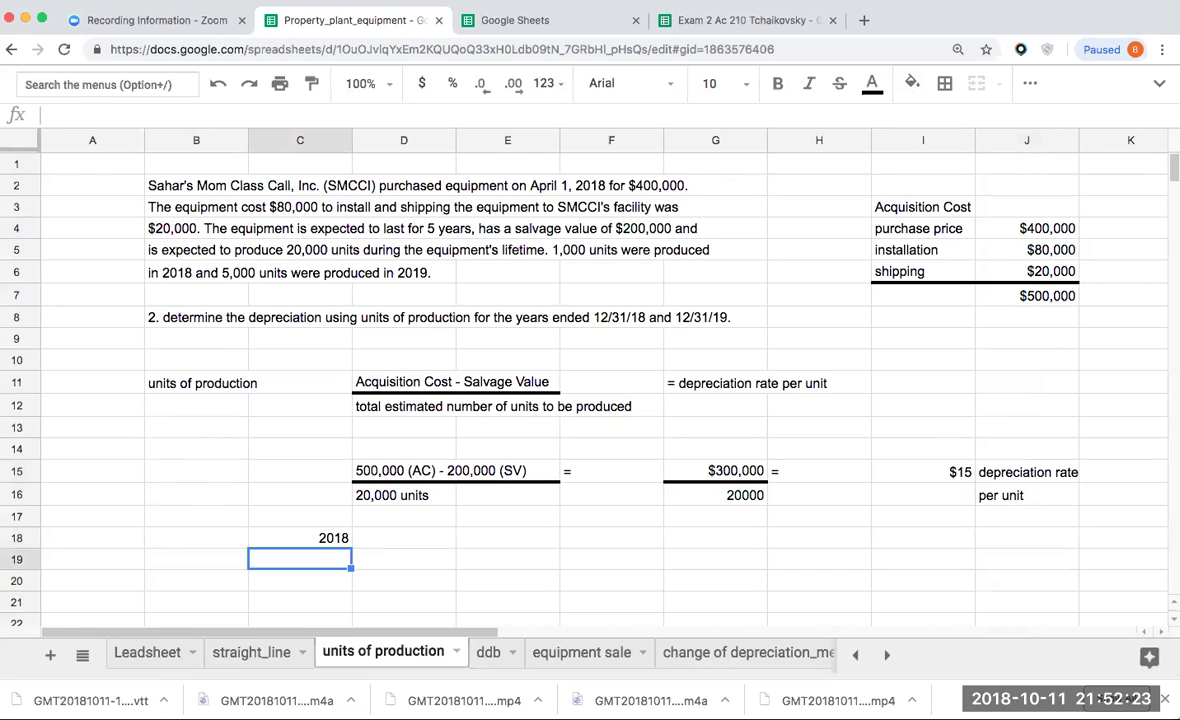
{"action": "key", "text": "Up"}
{"action": "key", "text": "Right"}
{"action": "type", "text": "1"}
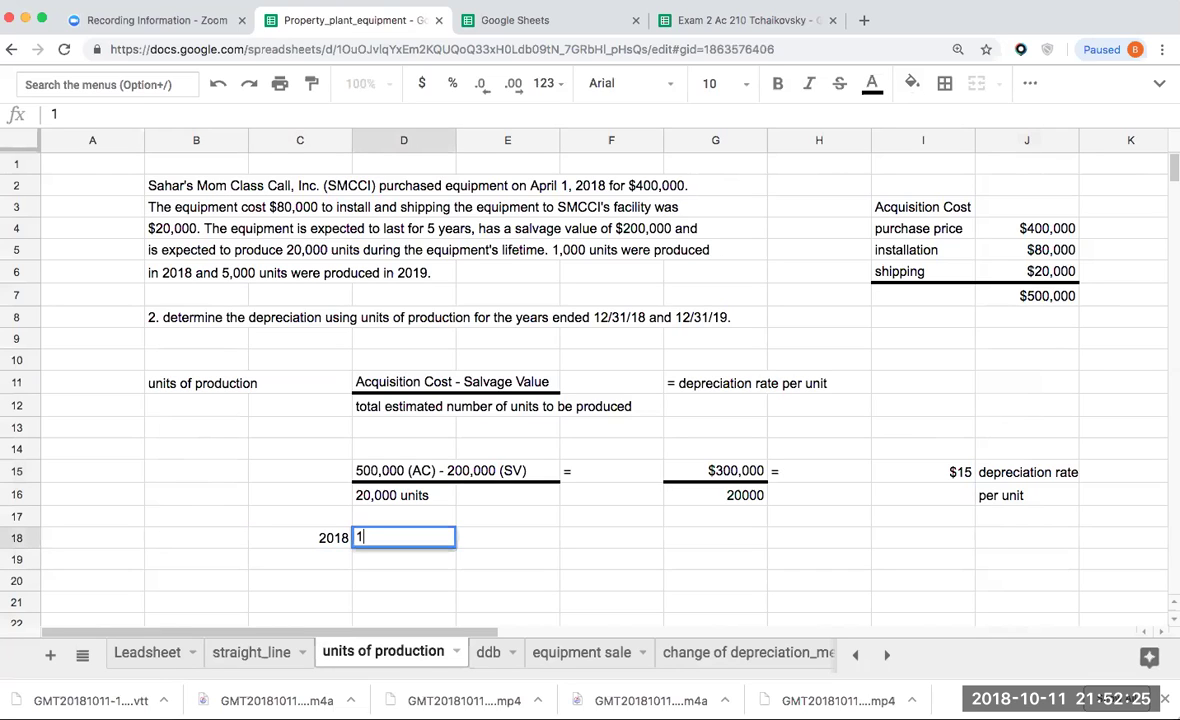
{"action": "type", "text": ",000 units =-"}
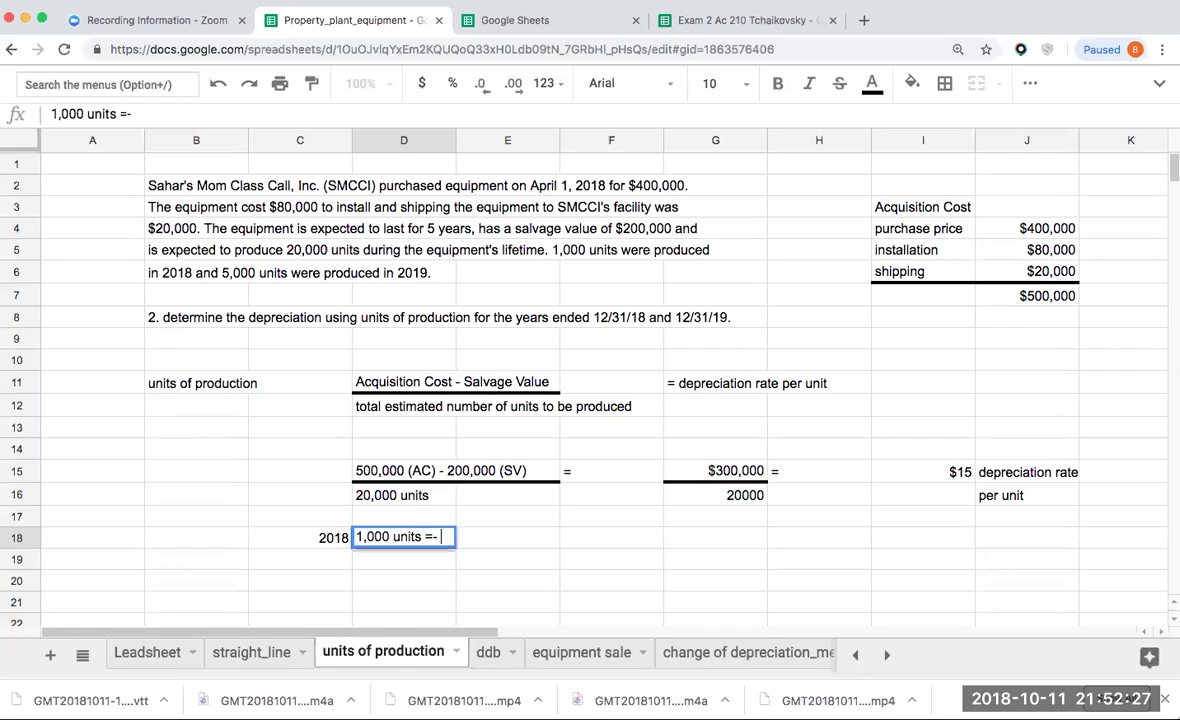
{"action": "key", "text": "BackSpace"}
{"action": "key", "text": "BackSpace"}
{"action": "type", "text": "("}
{"action": "key", "text": "BackSpace"}
{"action": "type", "text": "* $15 "}
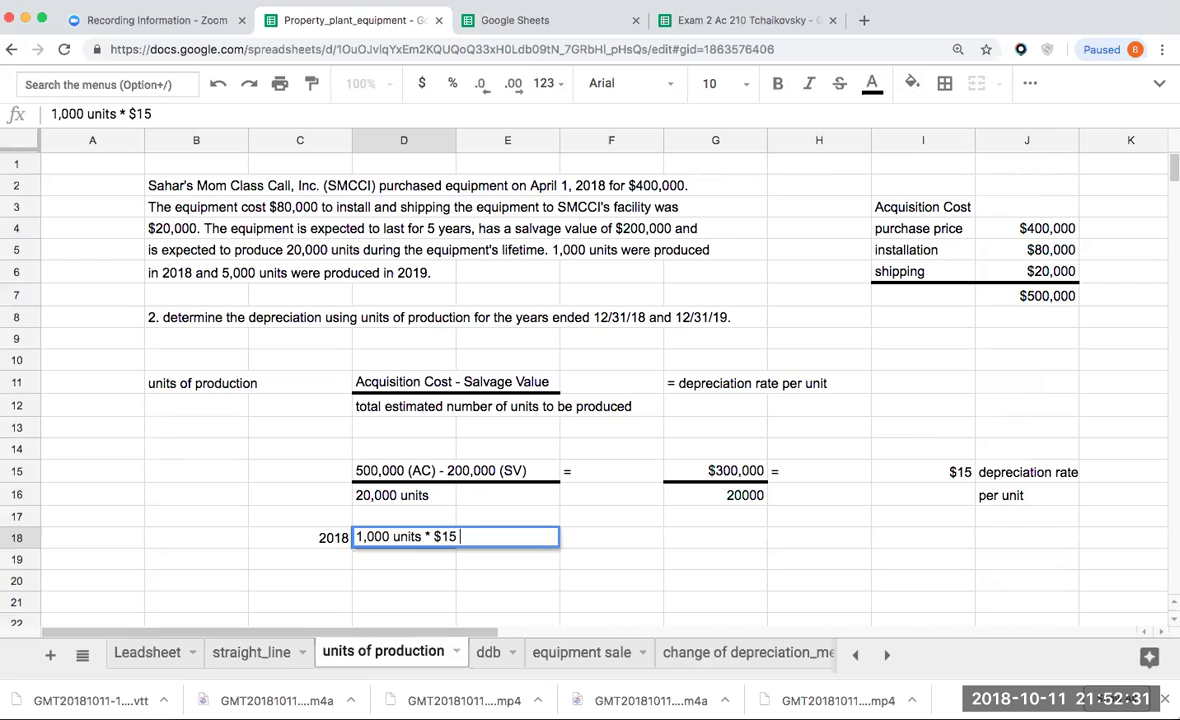
{"action": "type", "text": "/ unit"}
{"action": "key", "text": "Tab"}
{"action": "key", "text": "Tab"}
{"action": "type", "text": "+10"}
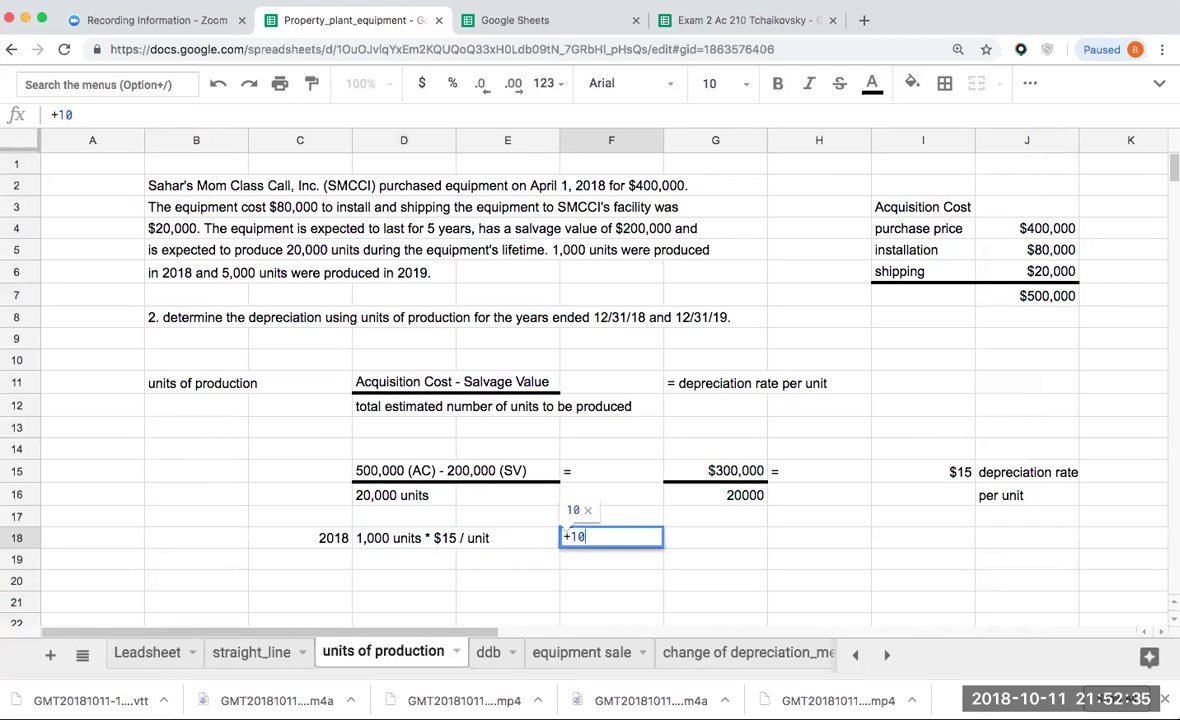
{"action": "type", "text": "00*15"}
{"action": "key", "text": "Return"}
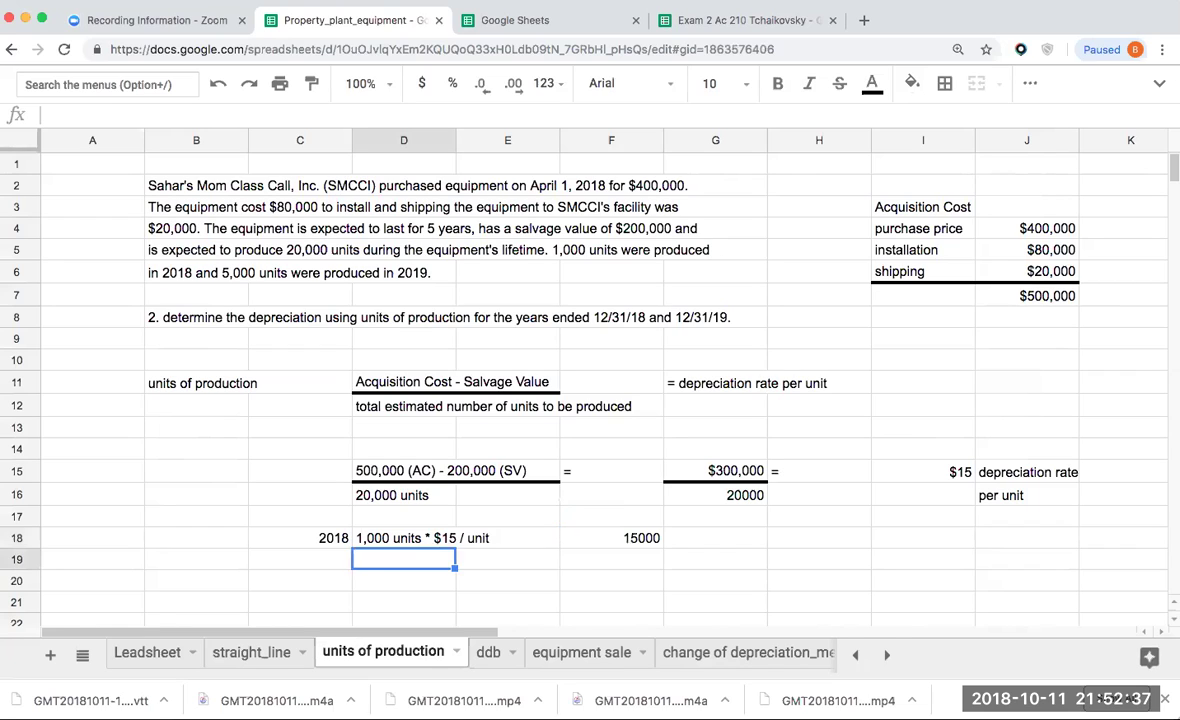
{"action": "left_click", "coordinate": [405, 538]}
{"action": "left_click", "coordinate": [575, 542]}
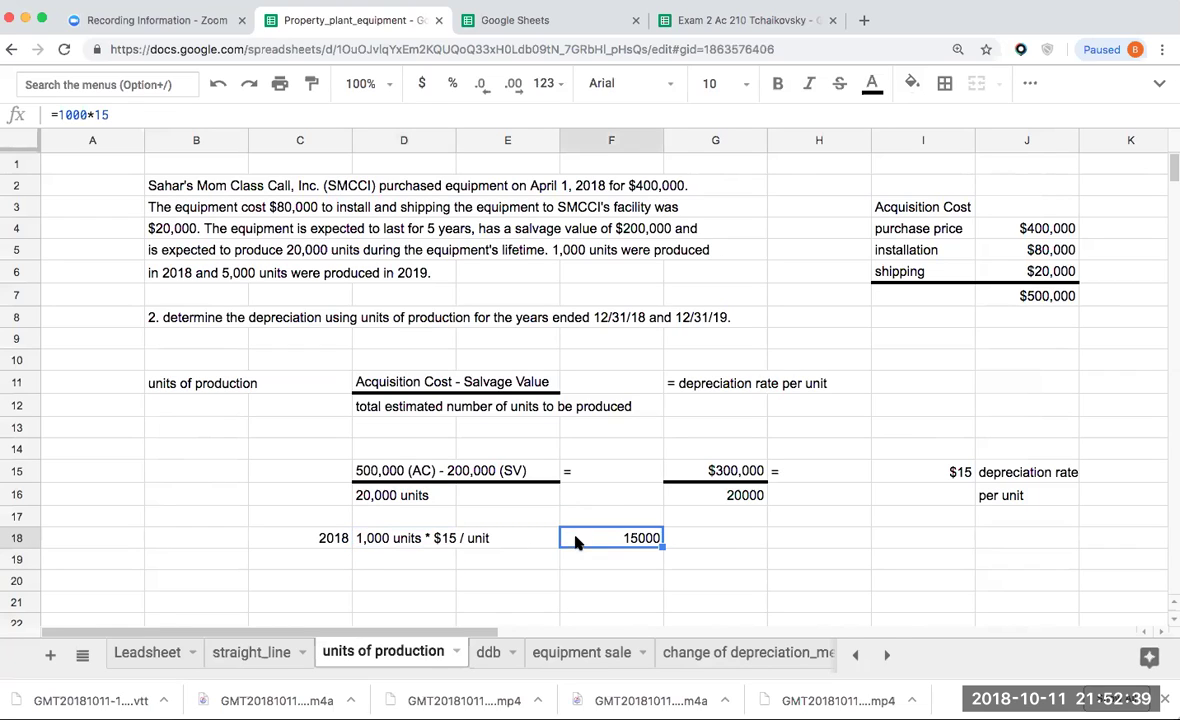
{"action": "left_click", "coordinate": [424, 86]}
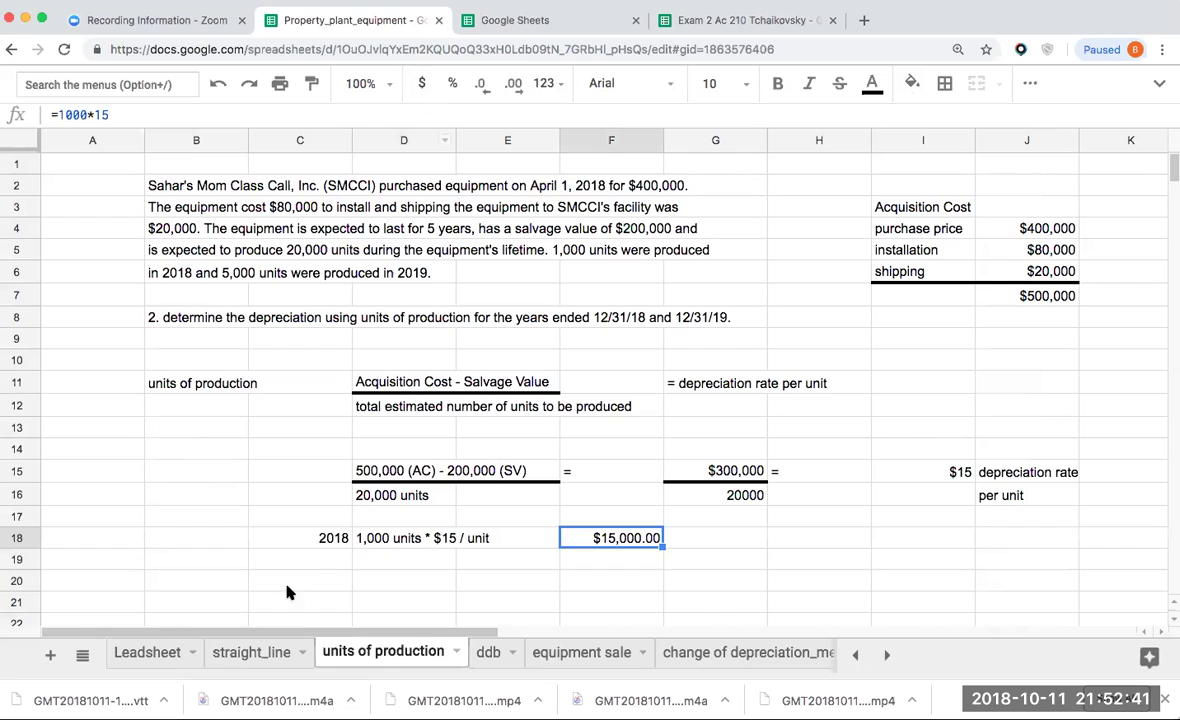
Add the 2019 line '5,000 units * $15 / unit' with =5000*15, shown as $75,000.00
{"action": "left_click", "coordinate": [316, 566]}
{"action": "type", "text": "201"}
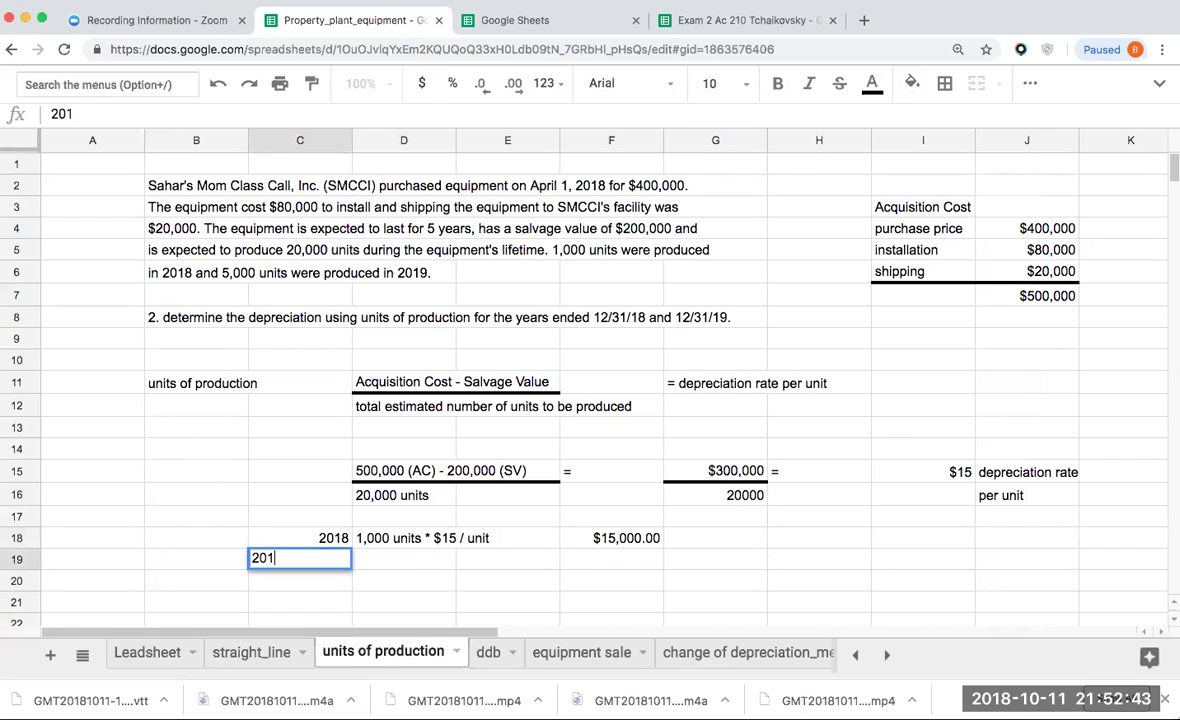
{"action": "type", "text": "9"}
{"action": "key", "text": "Return"}
{"action": "key", "text": "Up"}
{"action": "key", "text": "Right"}
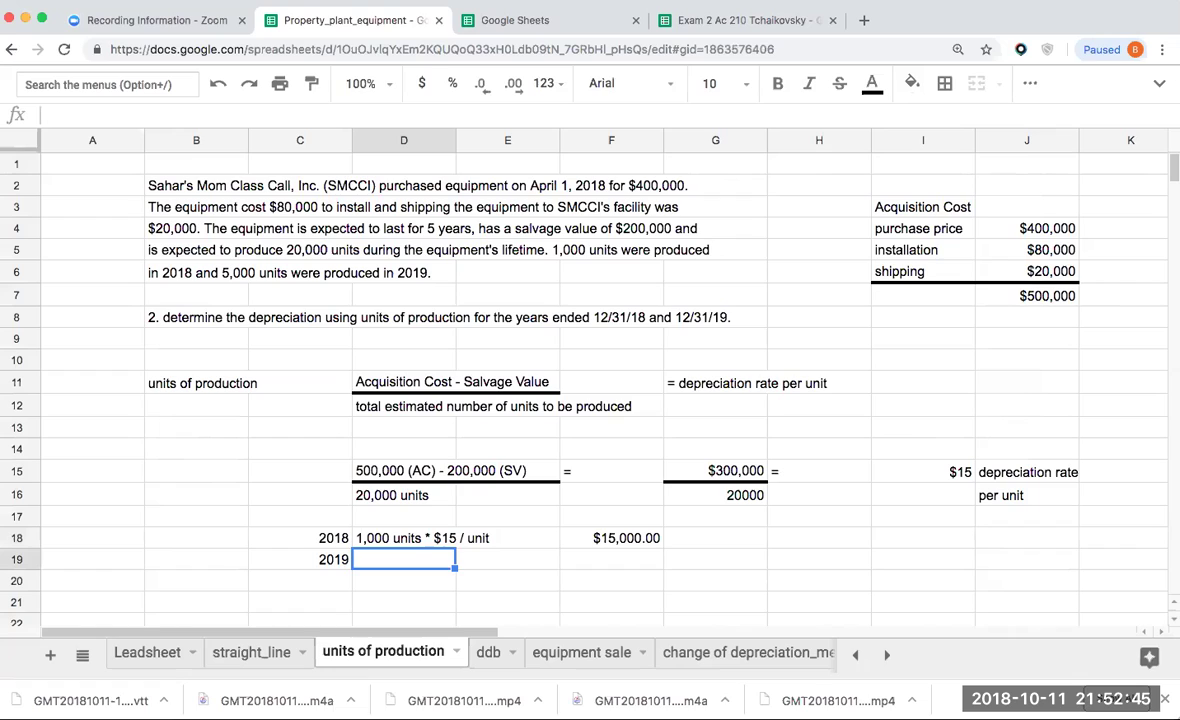
{"action": "type", "text": "5,000 u"}
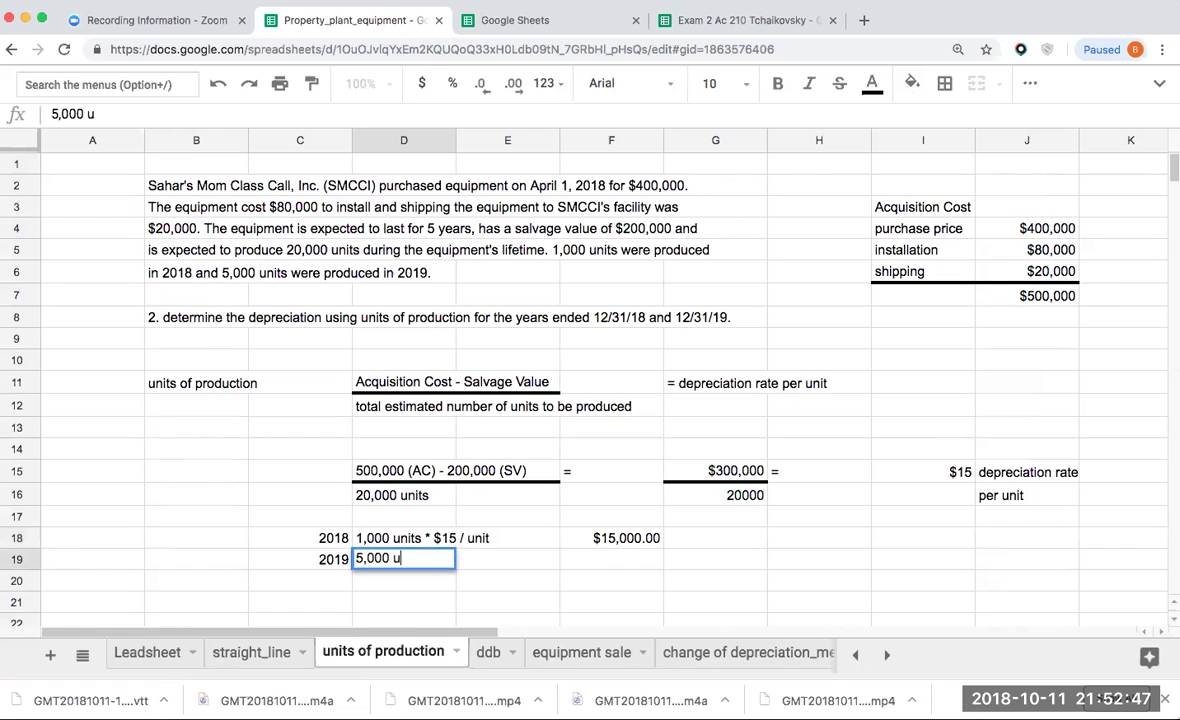
{"action": "type", "text": "nits *"}
{"action": "type", "text": " $15 un"}
{"action": "key", "text": "BackSpace"}
{"action": "key", "text": "BackSpace"}
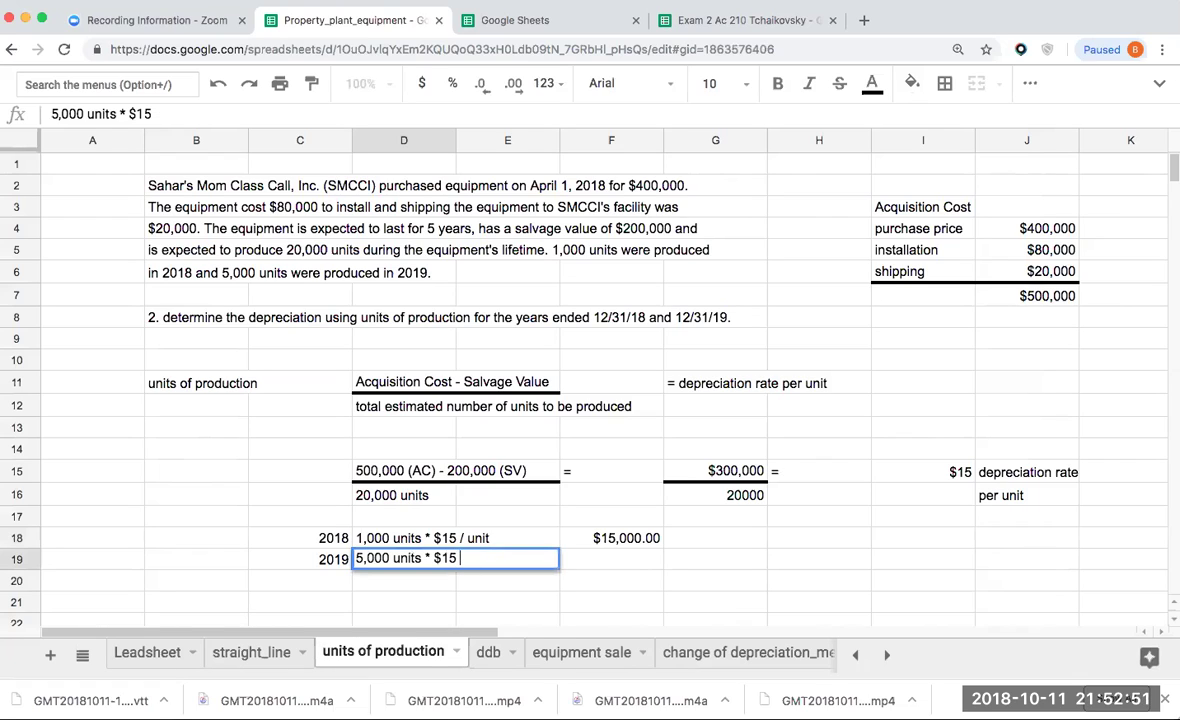
{"action": "key", "text": "BackSpace"}
{"action": "type", "text": "/"}
{"action": "key", "text": "BackSpace"}
{"action": "type", "text": "/ "}
{"action": "type", "text": "unit"}
{"action": "key", "text": "Return"}
{"action": "key", "text": "Up"}
{"action": "key", "text": "Right"}
{"action": "key", "text": "Right"}
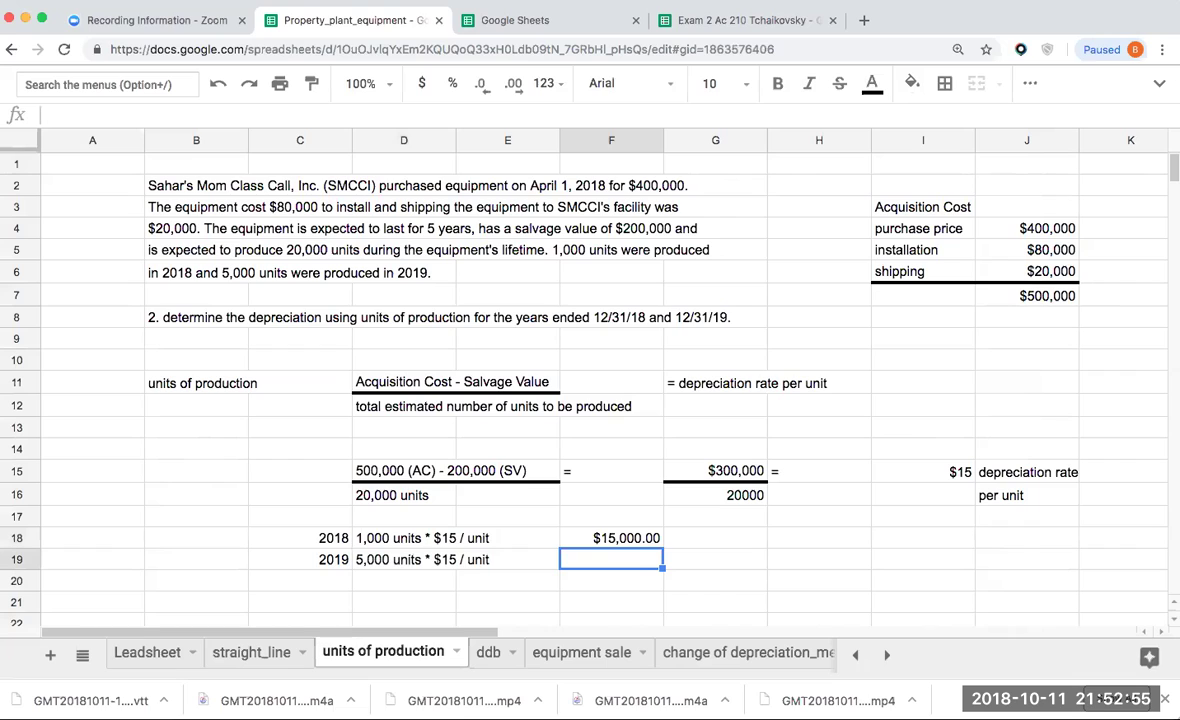
{"action": "type", "text": "=5000*15"}
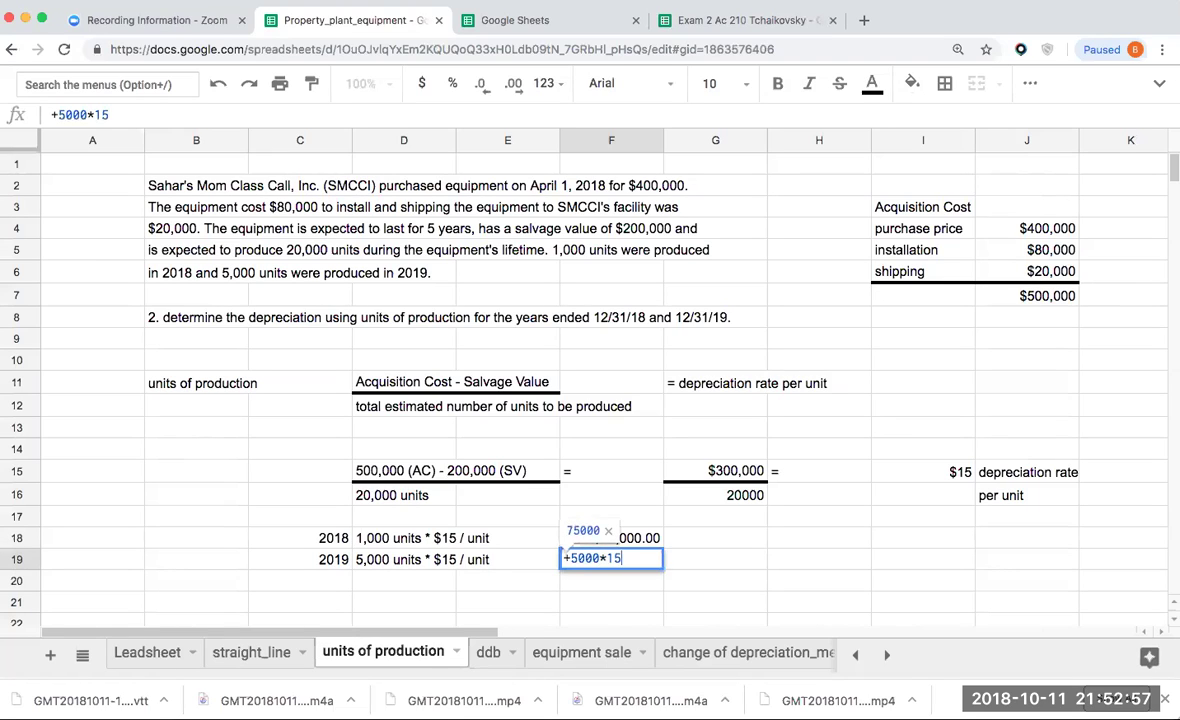
{"action": "key", "text": "Return"}
{"action": "key", "text": "Up"}
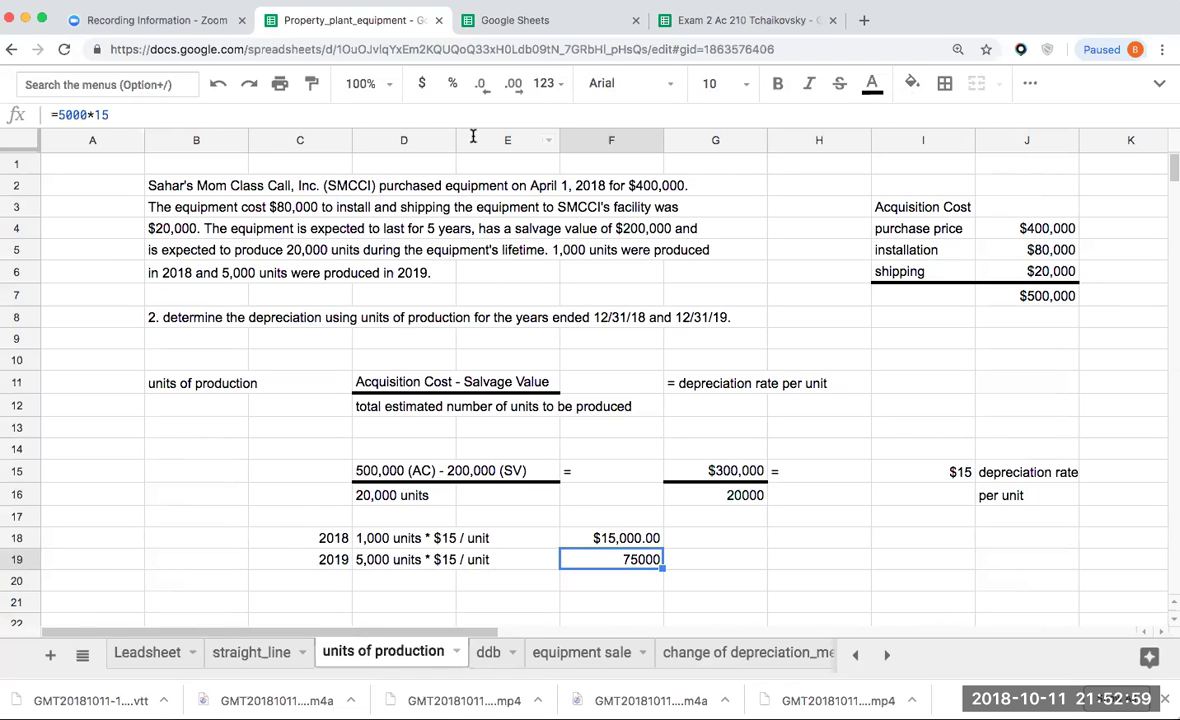
{"action": "left_click", "coordinate": [422, 85]}
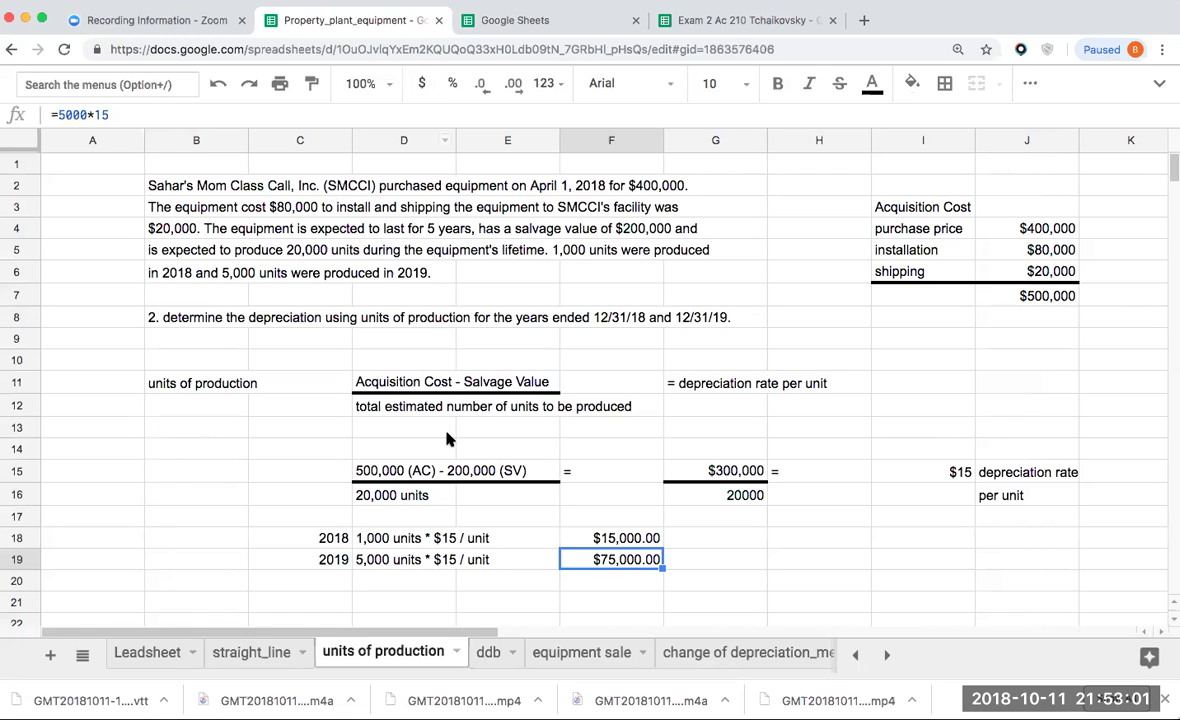
Copy the straight_line journal-entry table B19:F24 to B21 and widen column D to fit
{"action": "left_click", "coordinate": [280, 651]}
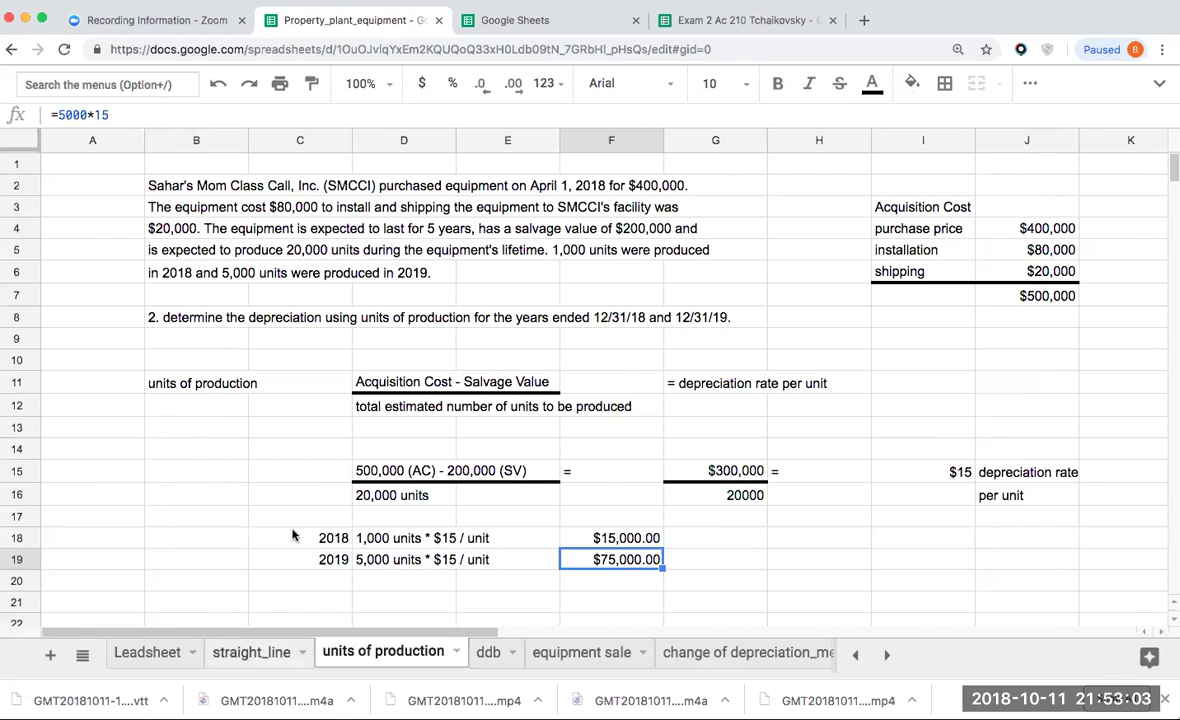
{"action": "left_click", "coordinate": [293, 520]}
{"action": "scroll", "coordinate": [296, 490], "scroll_direction": "down", "scroll_amount": 3}
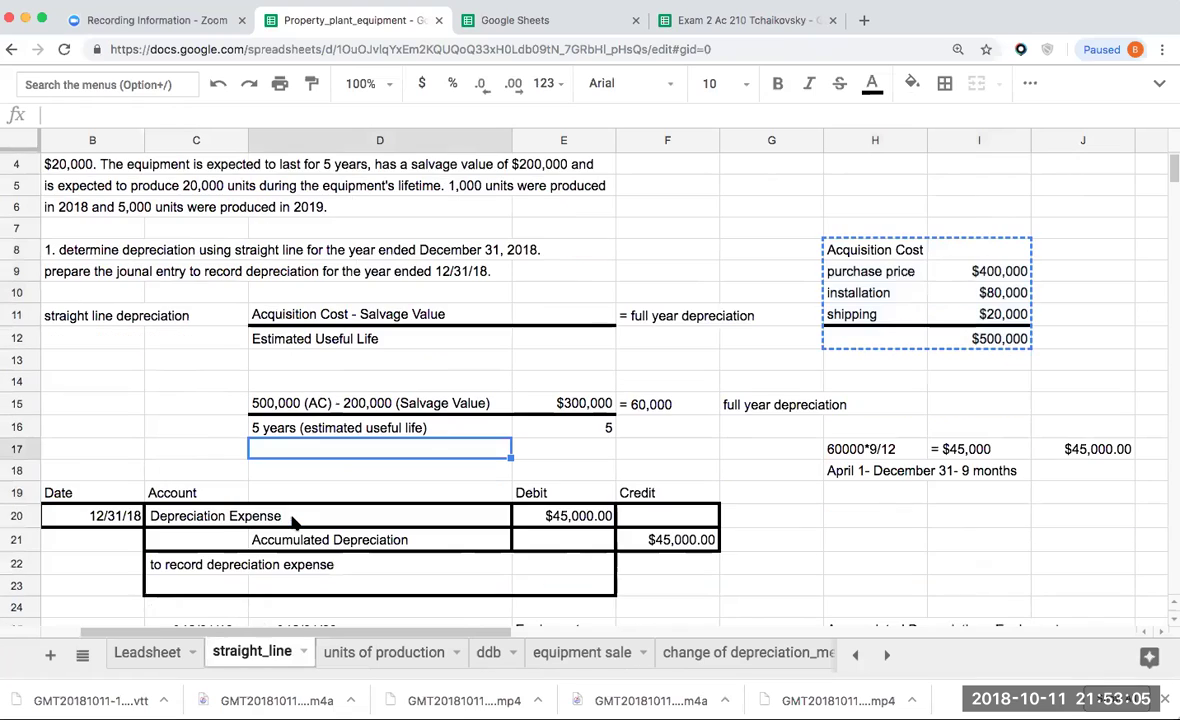
{"action": "left_click_drag", "start_coordinate": [110, 500], "coordinate": [660, 602]}
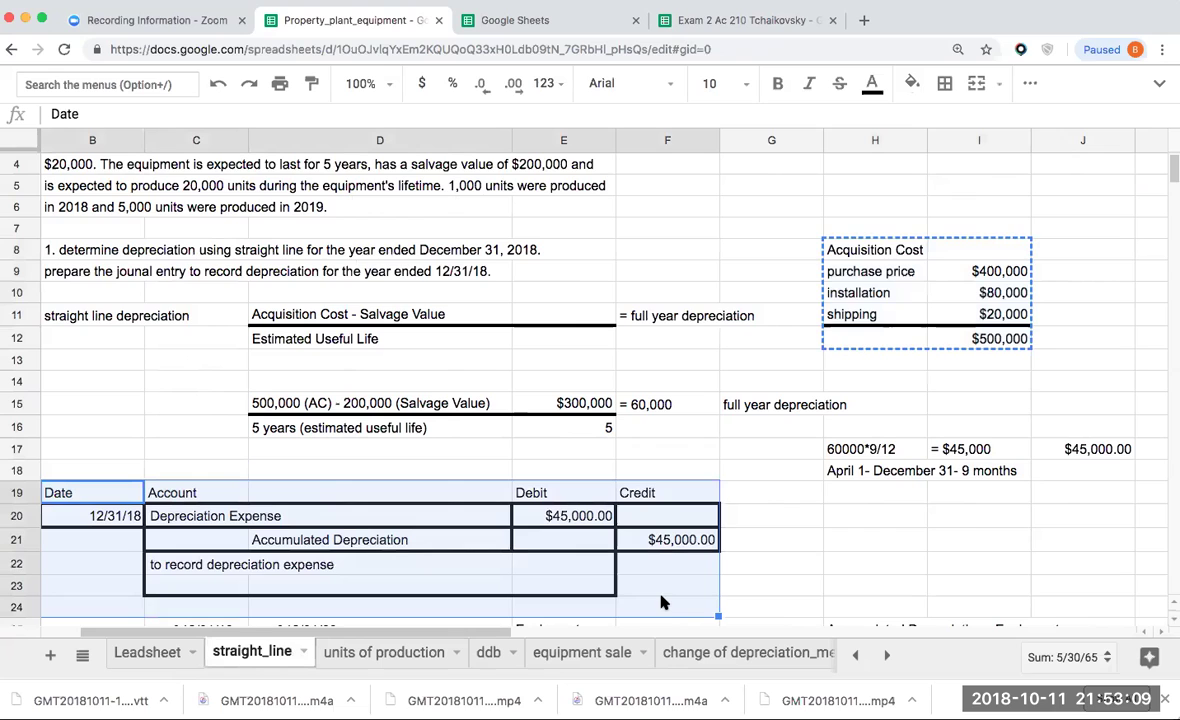
{"action": "key", "text": "ctrl+c"}
{"action": "left_click", "coordinate": [395, 652]}
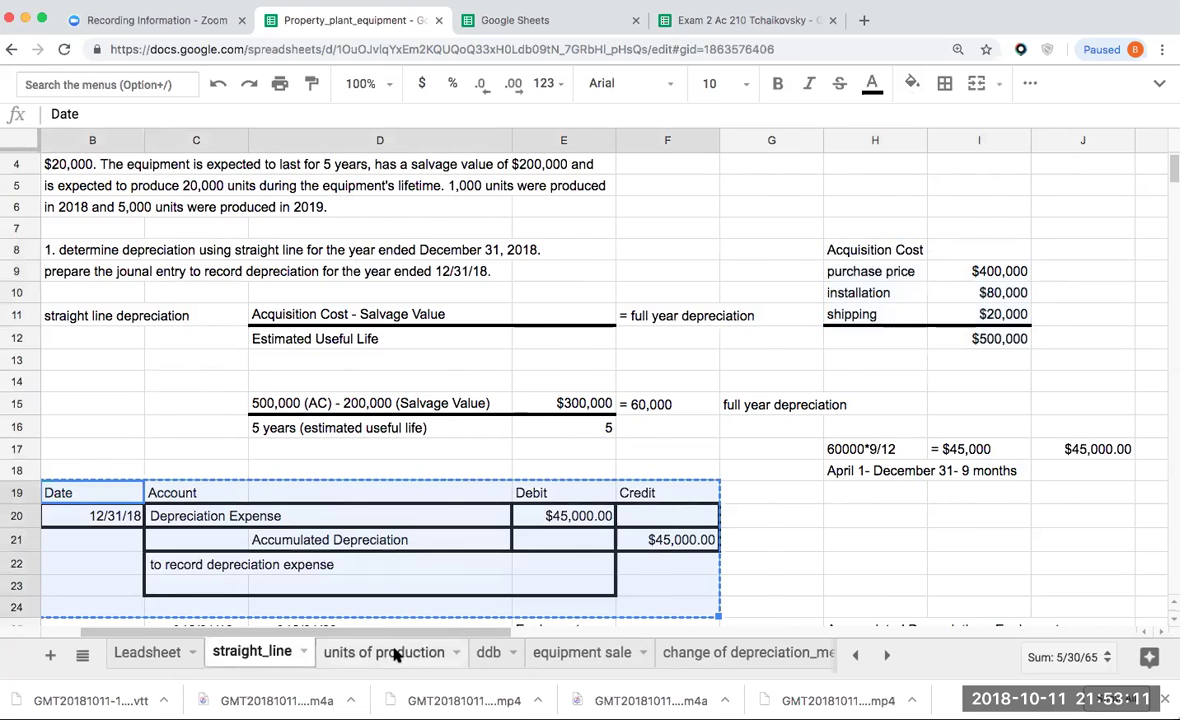
{"action": "scroll", "coordinate": [275, 534], "scroll_direction": "down", "scroll_amount": 3}
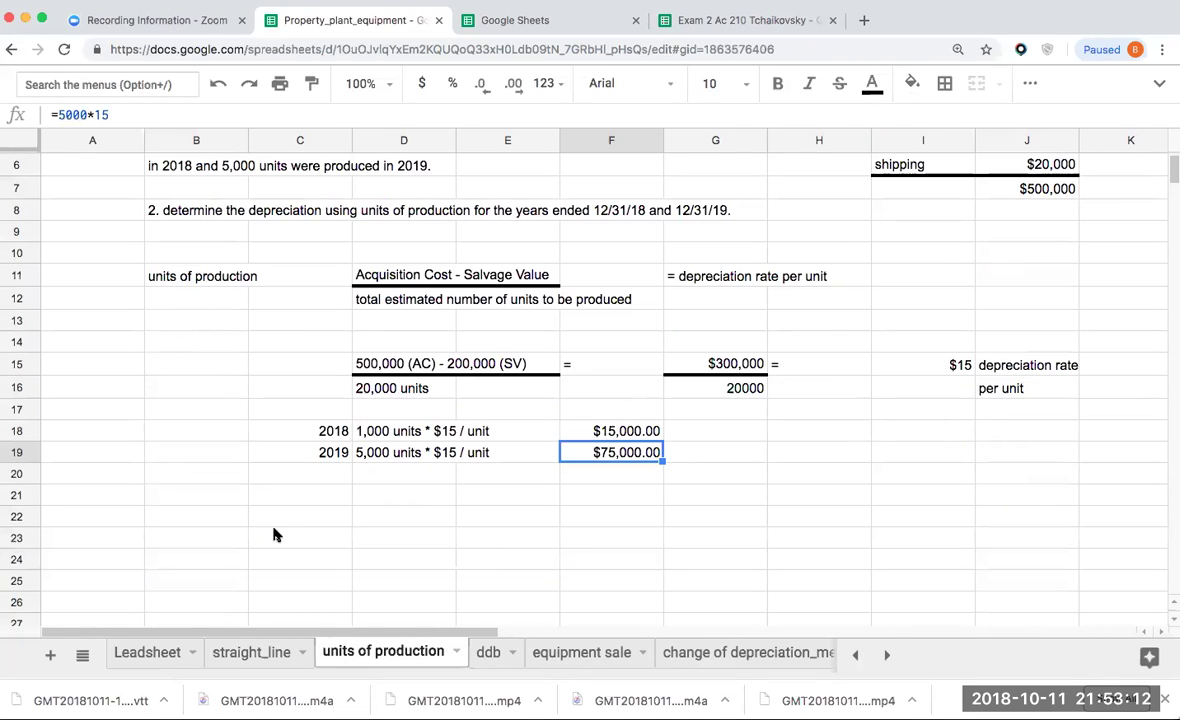
{"action": "left_click", "coordinate": [205, 496]}
{"action": "key", "text": "ctrl+v"}
{"action": "left_click", "coordinate": [341, 500]}
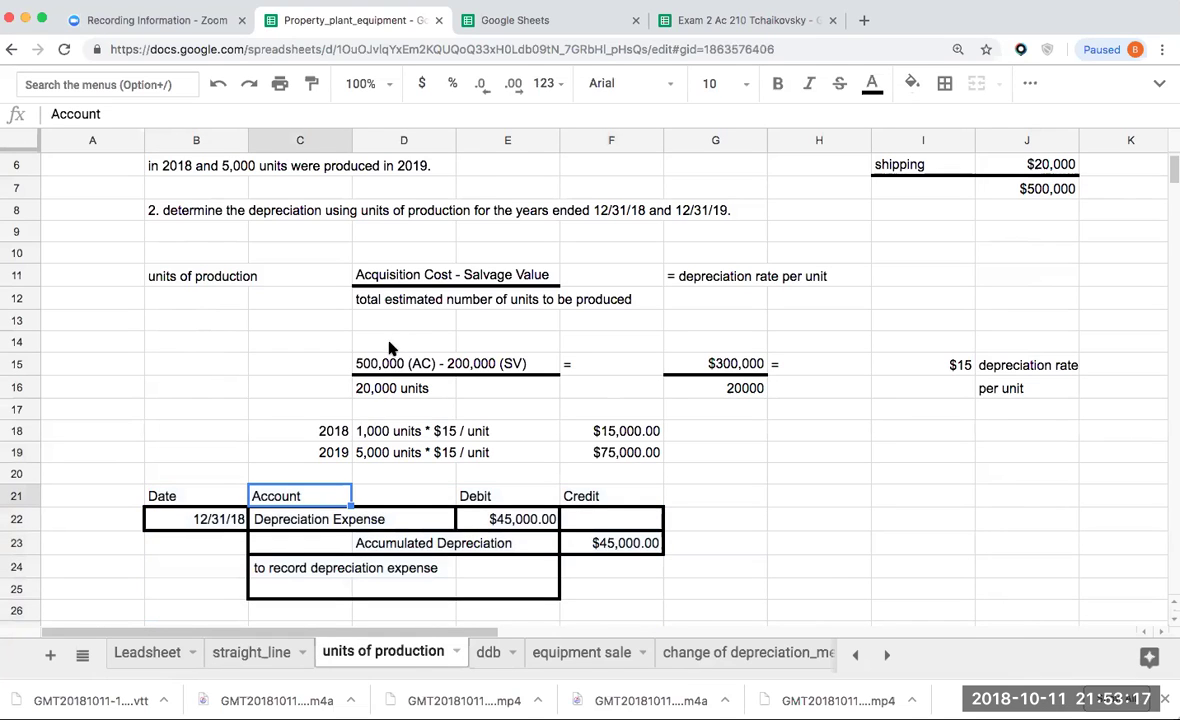
{"action": "left_click_drag", "start_coordinate": [456, 140], "coordinate": [562, 140]}
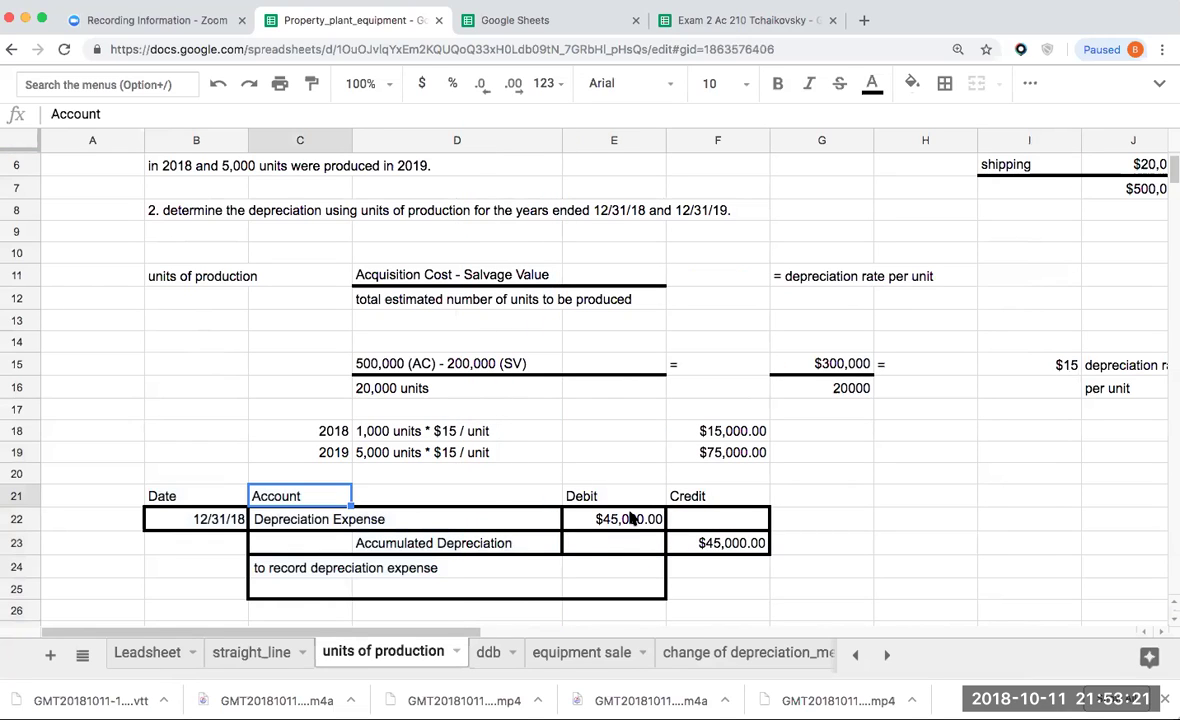
{"action": "left_click", "coordinate": [637, 519]}
Clear the old $45,000.00 debit and credit amounts from the 12/31/18 entry
{"action": "key", "text": "Delete"}
{"action": "key", "text": "Down"}
{"action": "key", "text": "Right"}
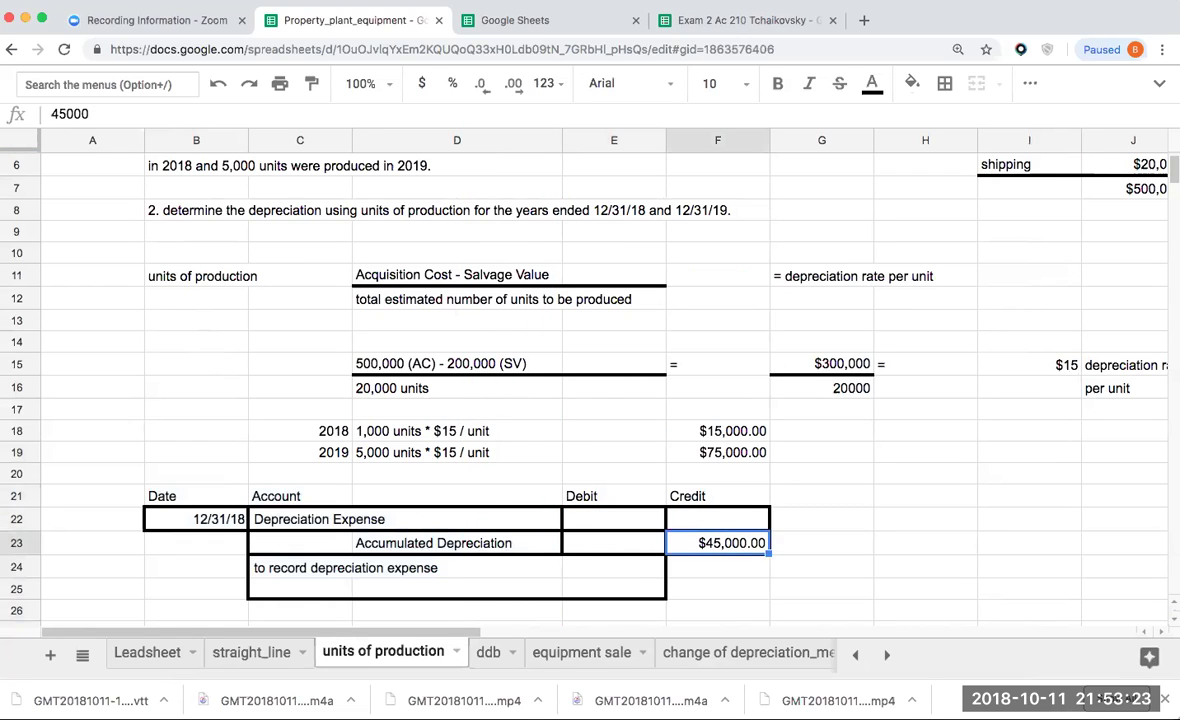
{"action": "key", "text": "Delete"}
{"action": "key", "text": "Left"}
{"action": "key", "text": "Left"}
{"action": "key", "text": "Left"}
{"action": "key", "text": "Left"}
{"action": "key", "text": "Right"}
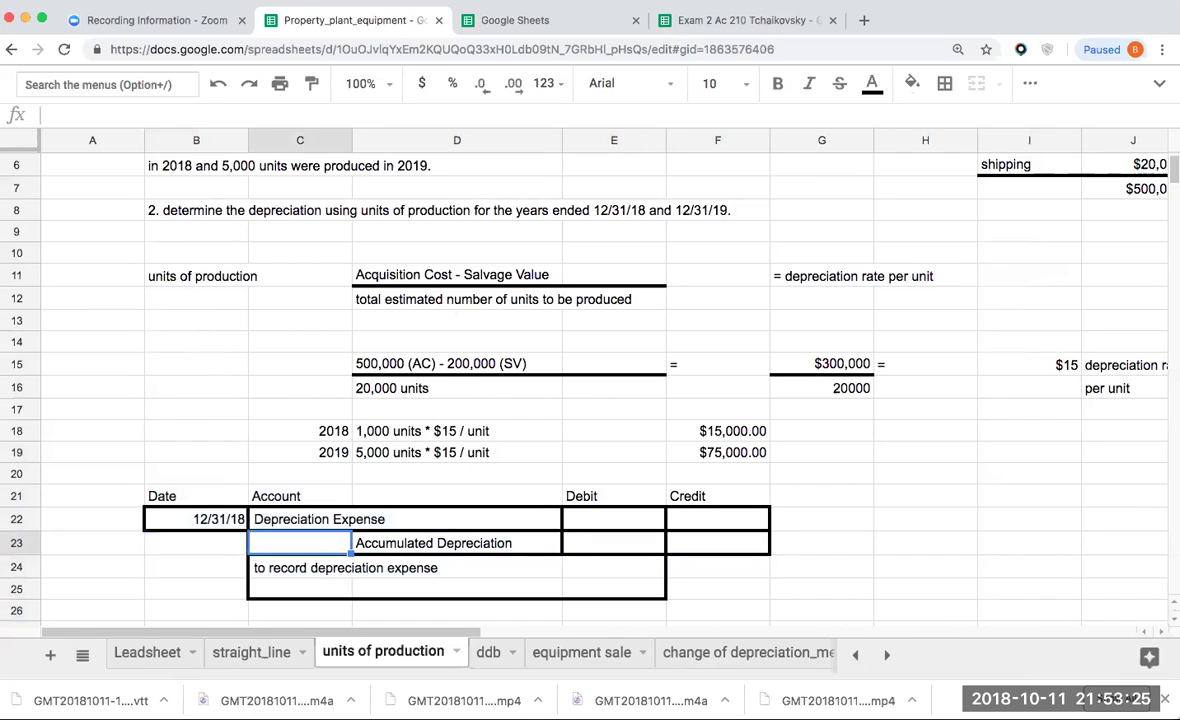
{"action": "key", "text": "Right"}
{"action": "key", "text": "Right"}
{"action": "key", "text": "Up"}
{"action": "key", "text": "Left"}
{"action": "key", "text": "Left"}
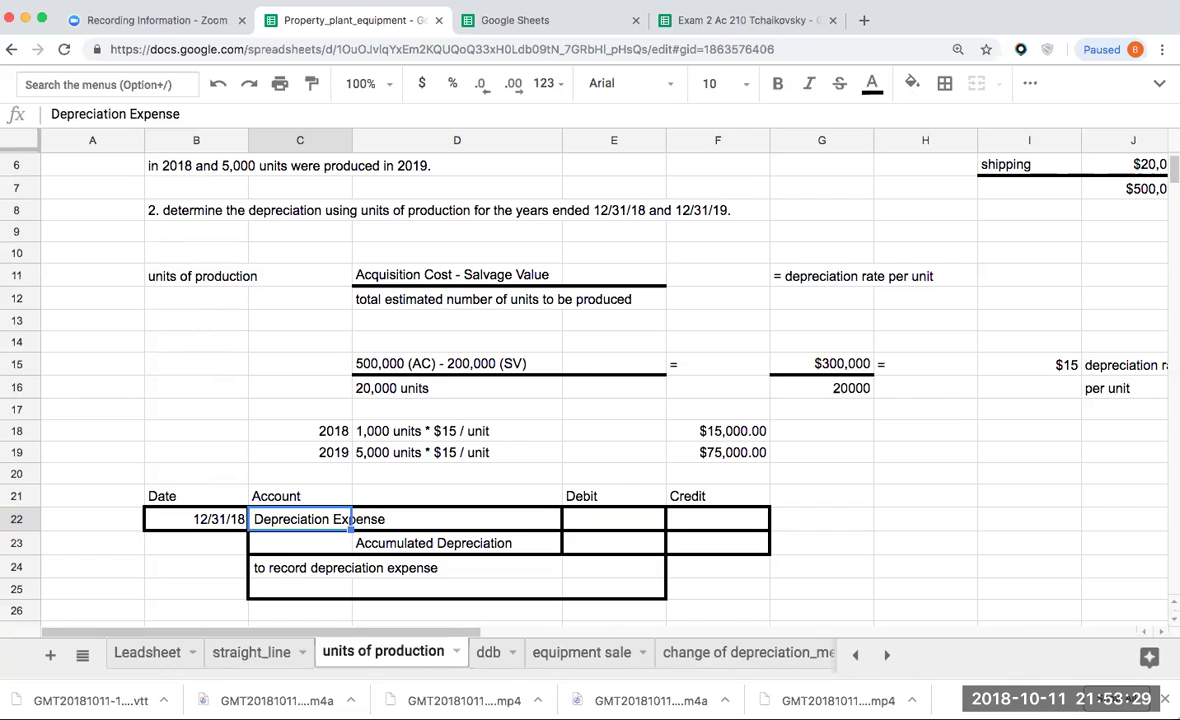
{"action": "key", "text": "Right"}
{"action": "key", "text": "Right"}
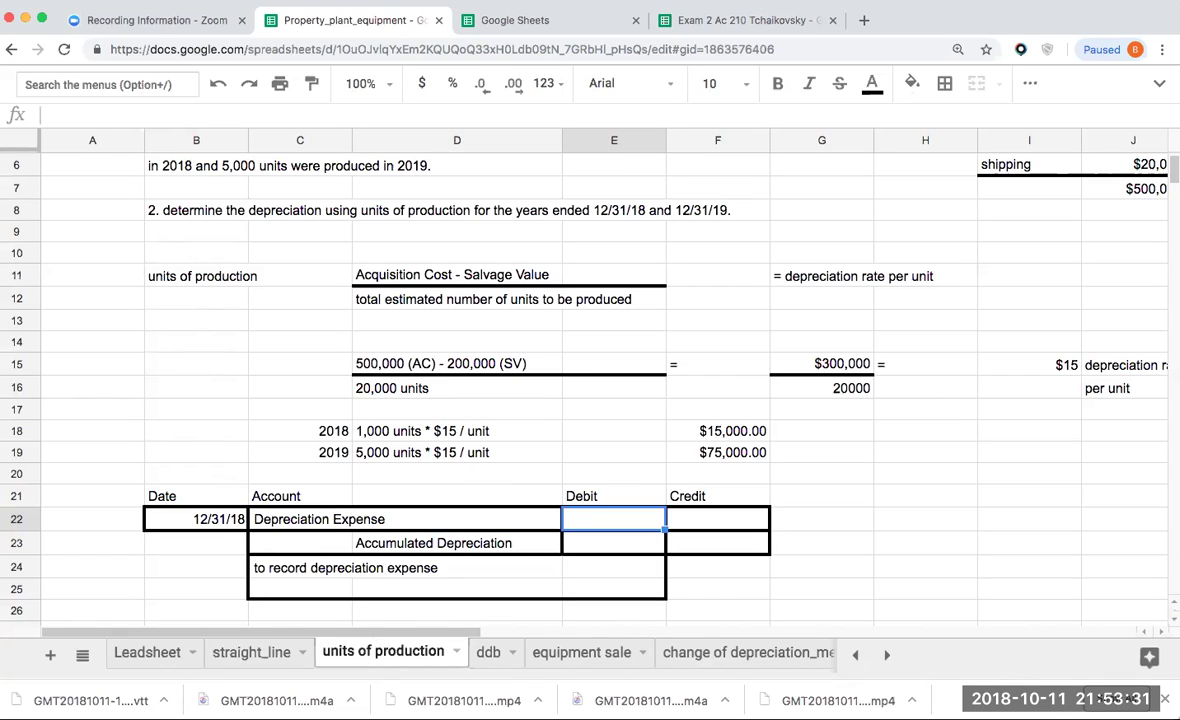
{"action": "key", "text": "Left"}
{"action": "key", "text": "Left"}
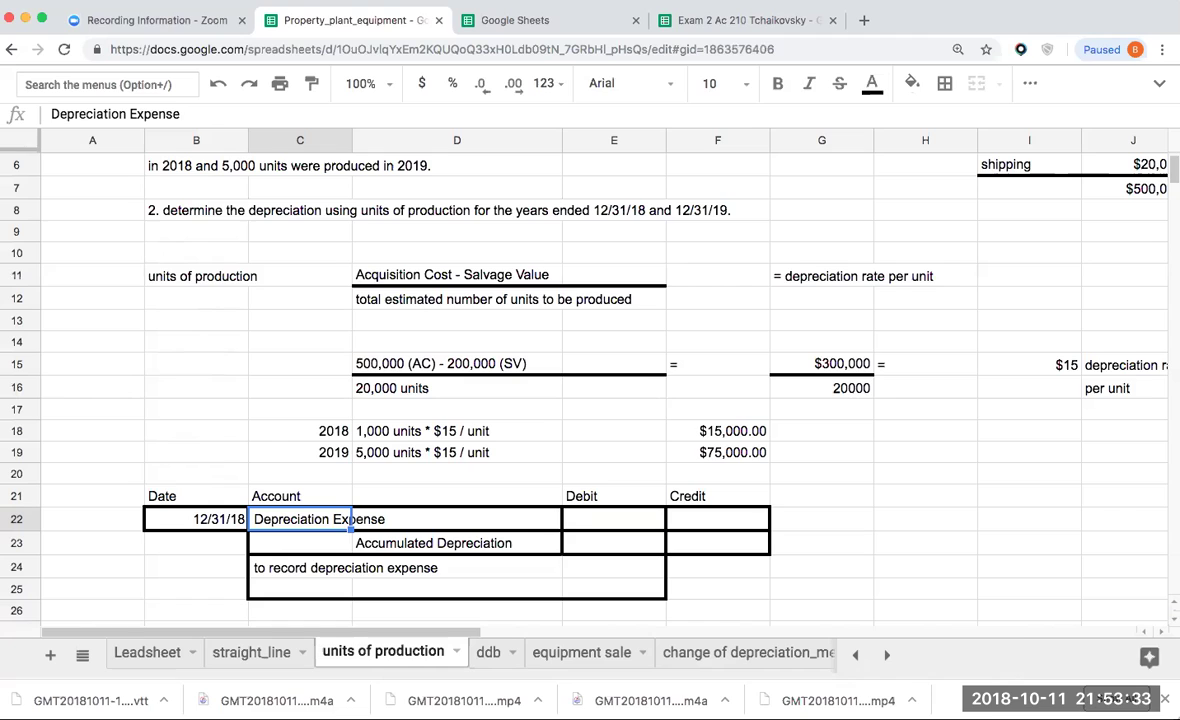
{"action": "key", "text": "Right"}
{"action": "key", "text": "Down"}
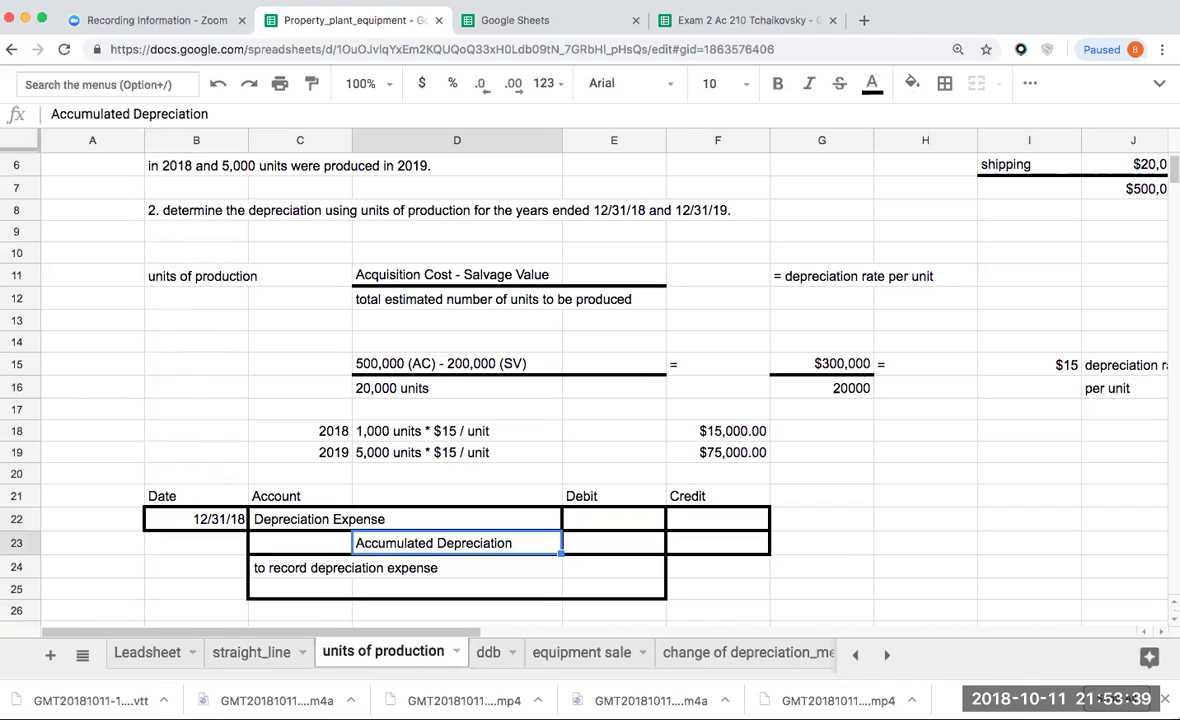
{"action": "key", "text": "Up"}
{"action": "key", "text": "Right"}
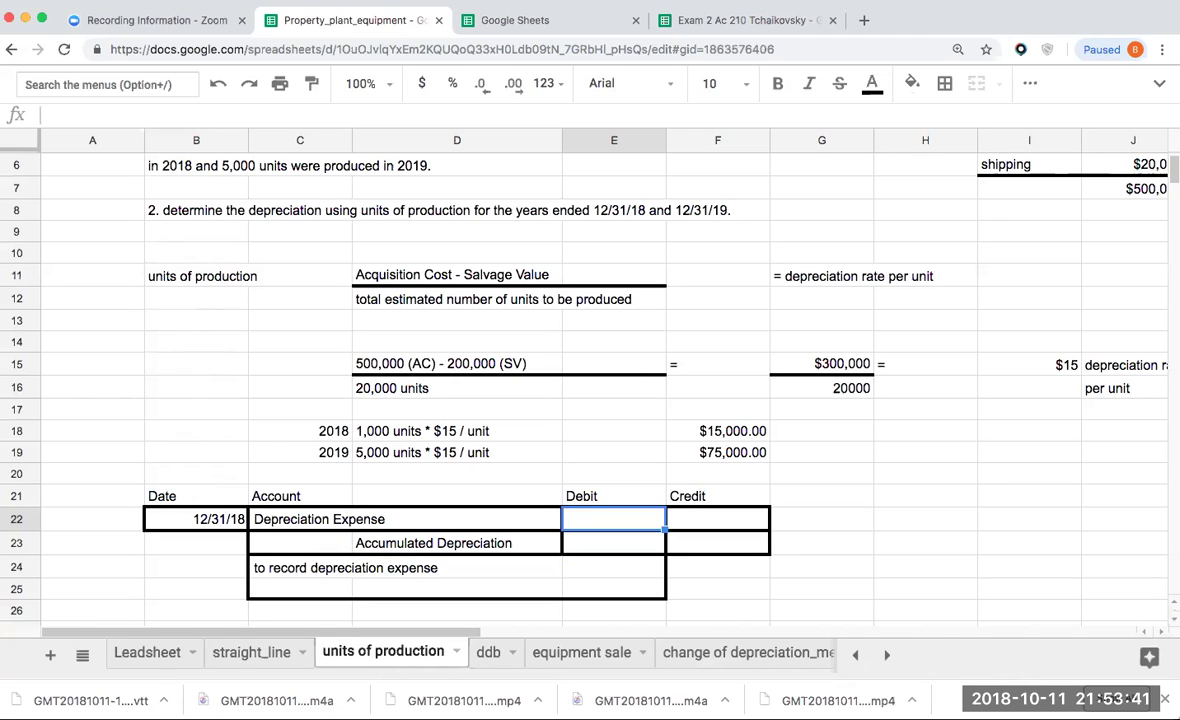
Set the debit in E22 and credit in F23 to +F18, both $15,000.00
{"action": "type", "text": "+"}
{"action": "key", "text": "Right"}
{"action": "key", "text": "Up"}
{"action": "key", "text": "Up"}
{"action": "key", "text": "Up"}
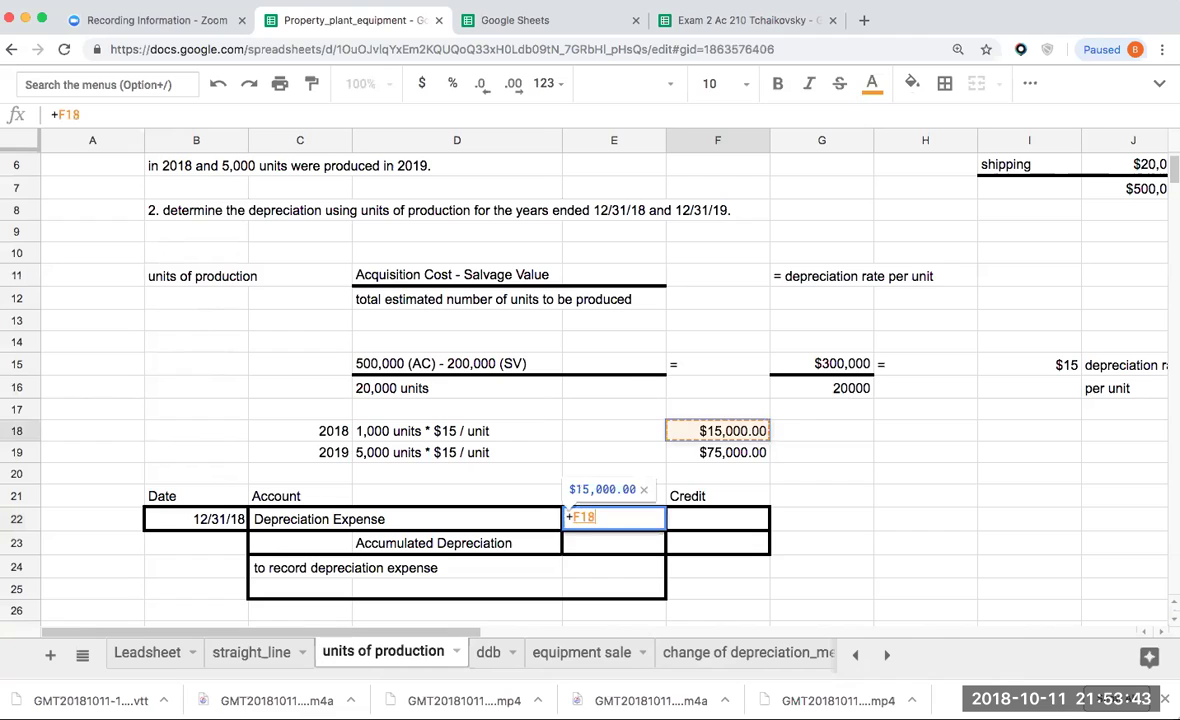
{"action": "key", "text": "Return"}
{"action": "key", "text": "Right"}
{"action": "type", "text": "+"}
{"action": "key", "text": "Up"}
{"action": "key", "text": "Up"}
{"action": "key", "text": "Up"}
{"action": "key", "text": "Return"}
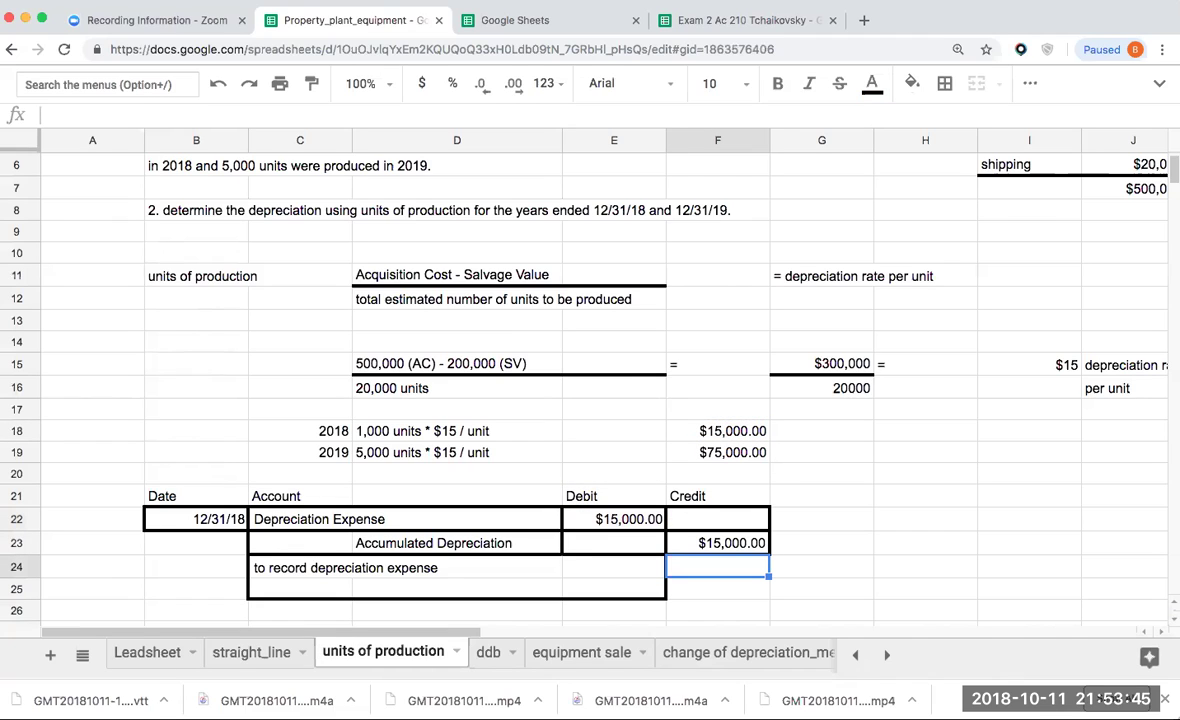
{"action": "key", "text": "Right"}
{"action": "key", "text": "Right"}
{"action": "key", "text": "Up"}
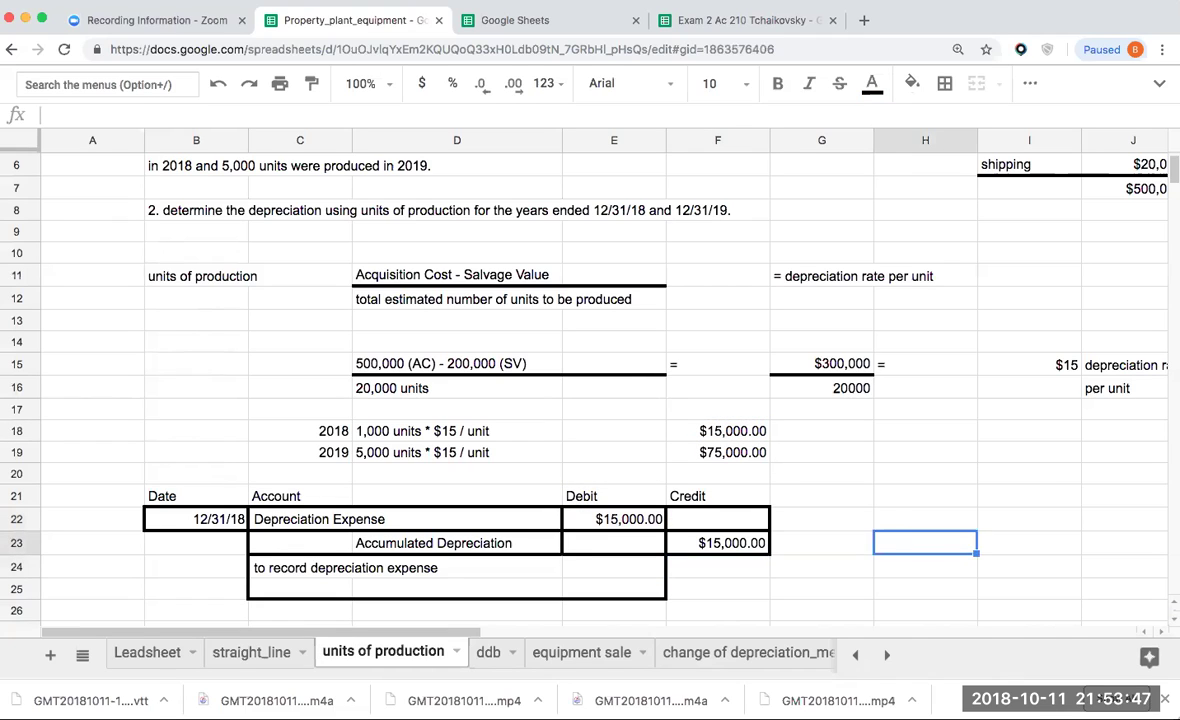
{"action": "key", "text": "Up"}
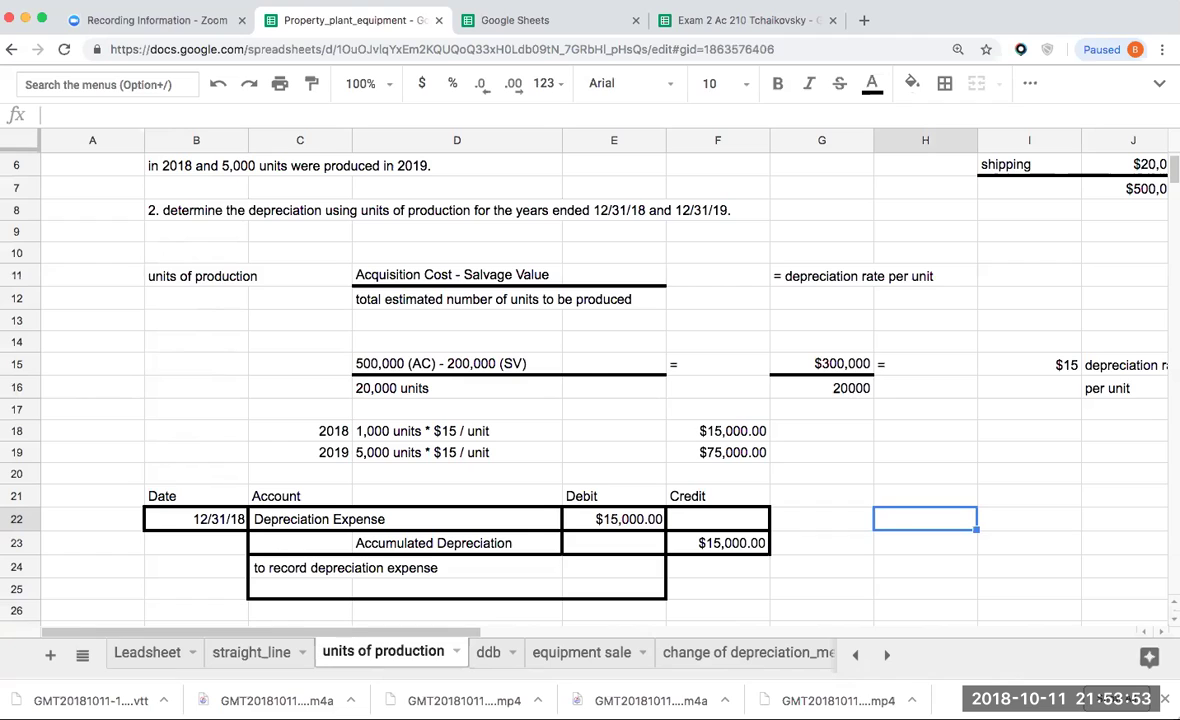
Add the header 'units produced' in cell I21
{"action": "key", "text": "Up"}
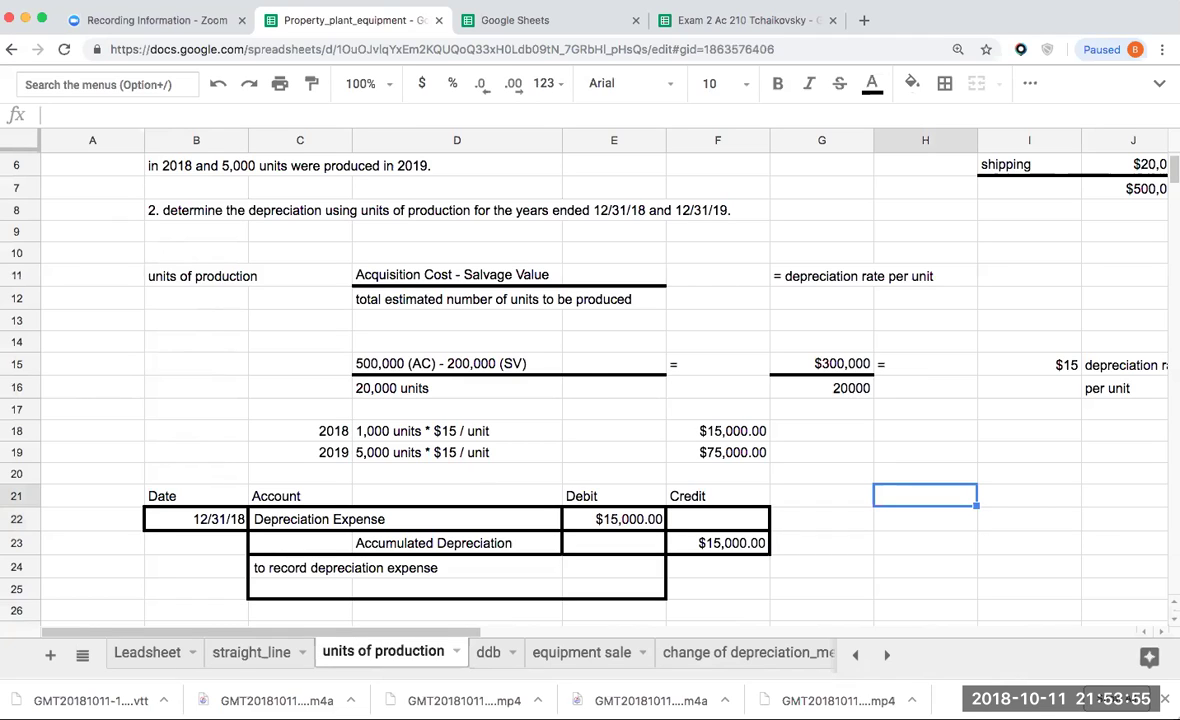
{"action": "key", "text": "Right"}
{"action": "type", "text": "units "}
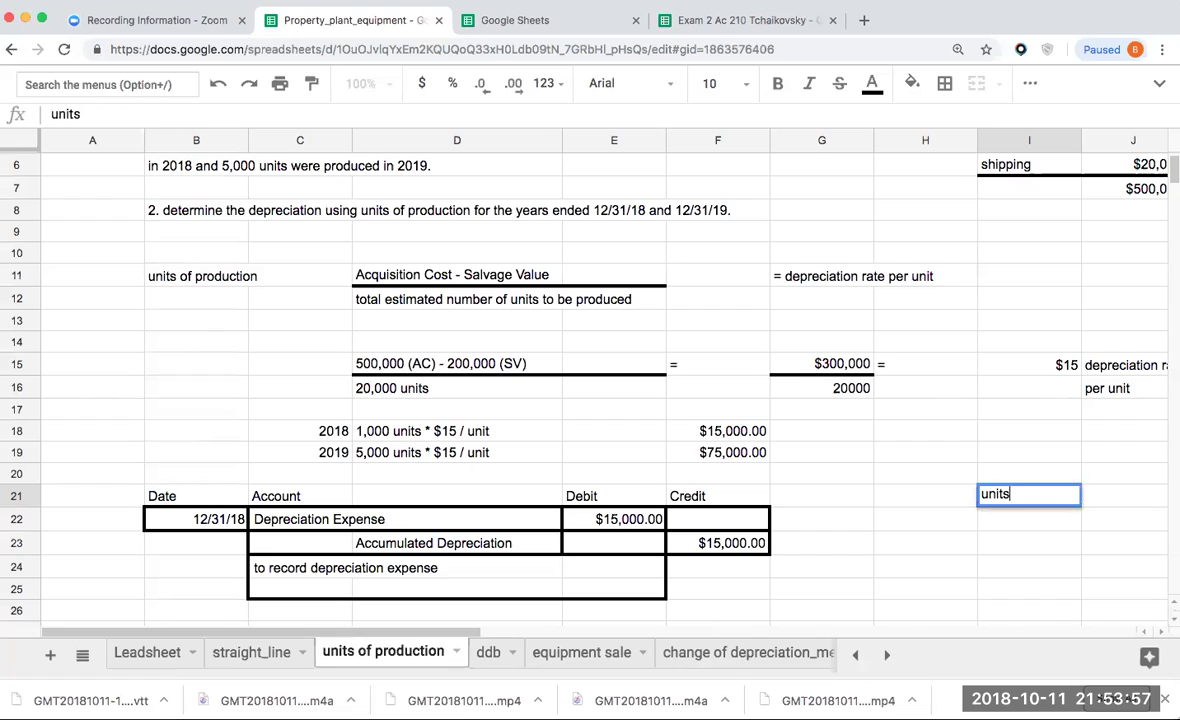
{"action": "type", "text": "produced"}
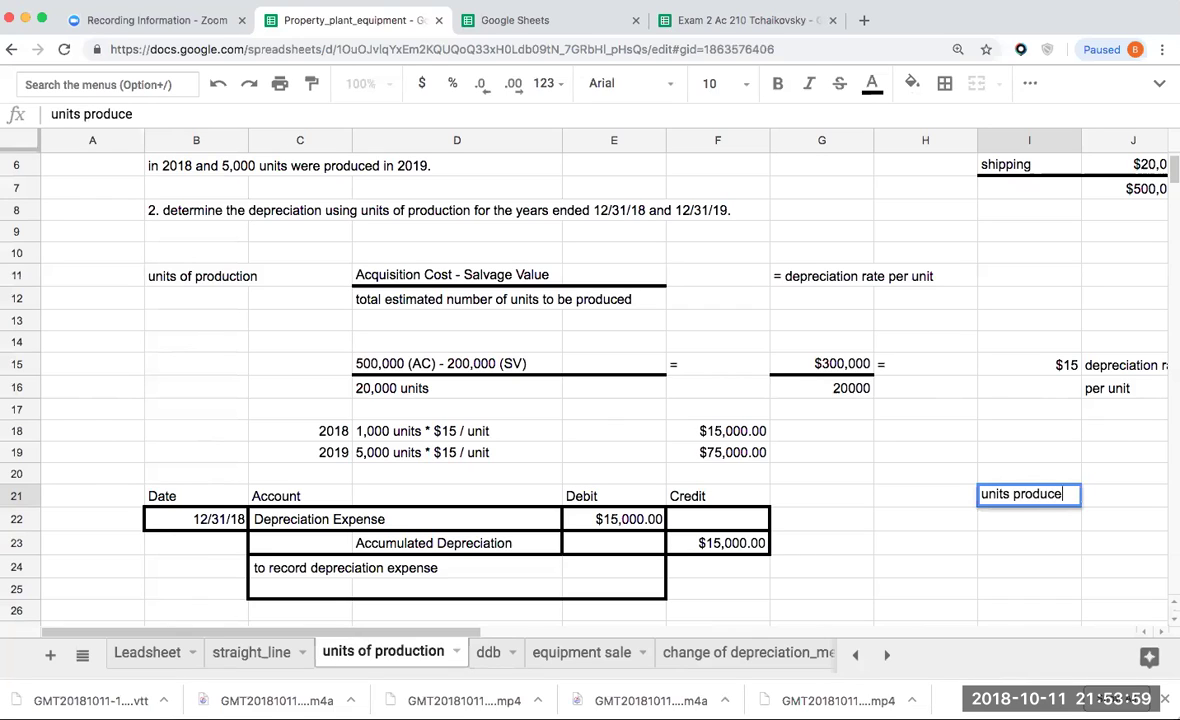
{"action": "key", "text": "Return"}
Enter the dates 12/31/18, 12/31/19, 12/31/20, 12/31/21 and 12/31/22 in H22:H26
{"action": "key", "text": "Left"}
{"action": "type", "text": "12/31/"}
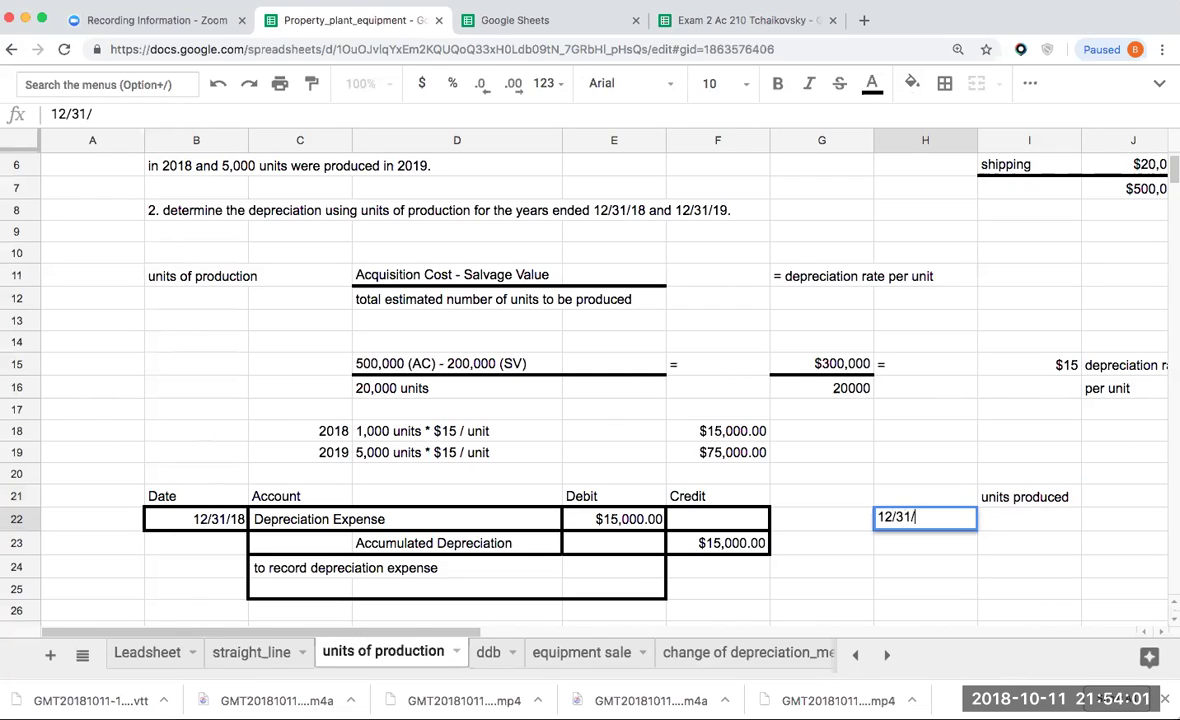
{"action": "type", "text": "18"}
{"action": "key", "text": "Return"}
{"action": "type", "text": "12/31/19"}
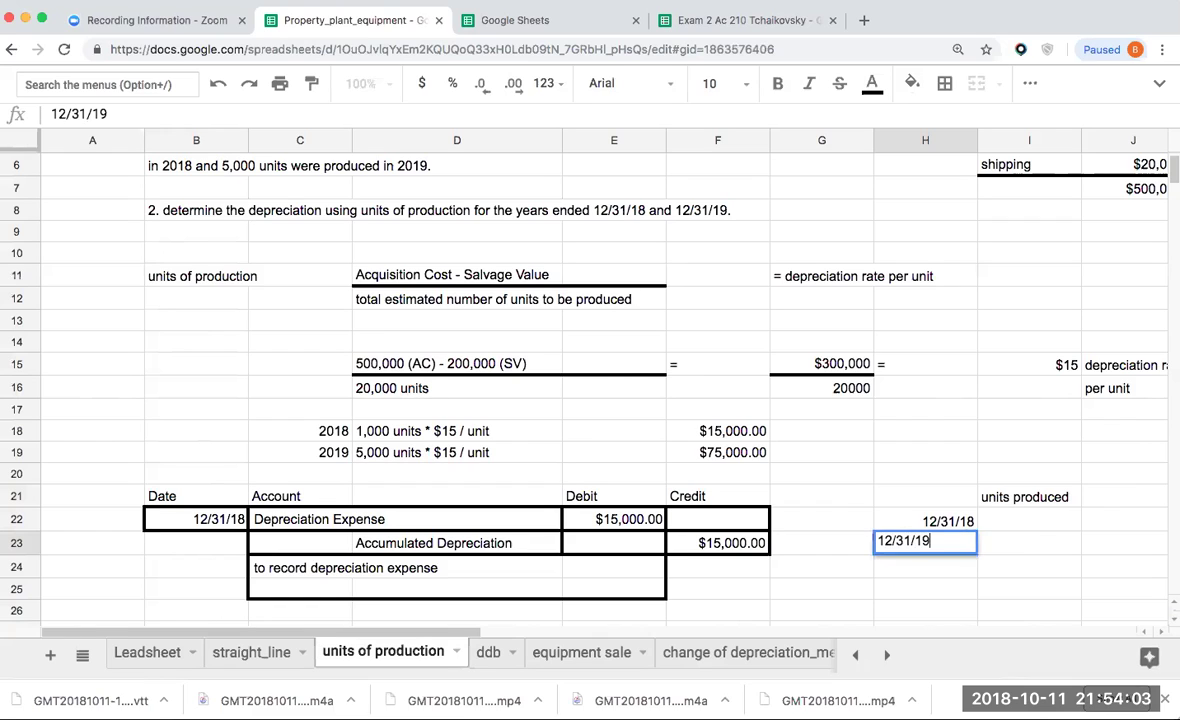
{"action": "key", "text": "Return"}
{"action": "type", "text": "12/31/21"}
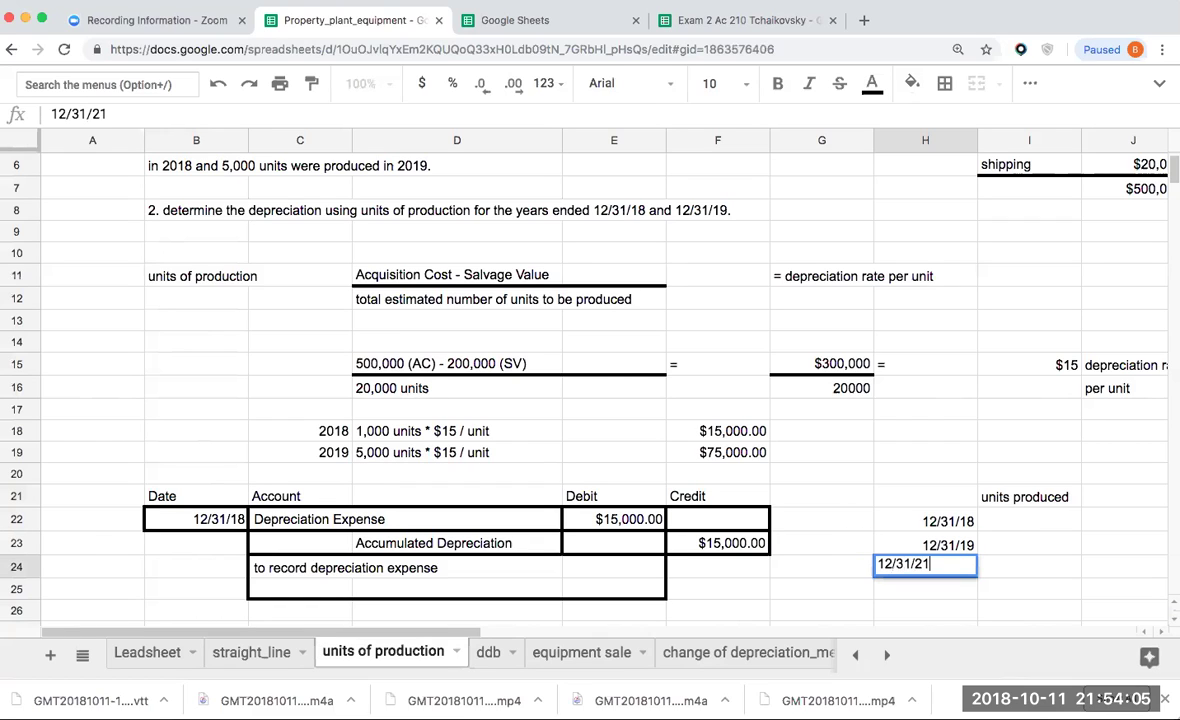
{"action": "key", "text": "BackSpace"}
{"action": "type", "text": "0"}
{"action": "key", "text": "Return"}
{"action": "type", "text": "12/31"}
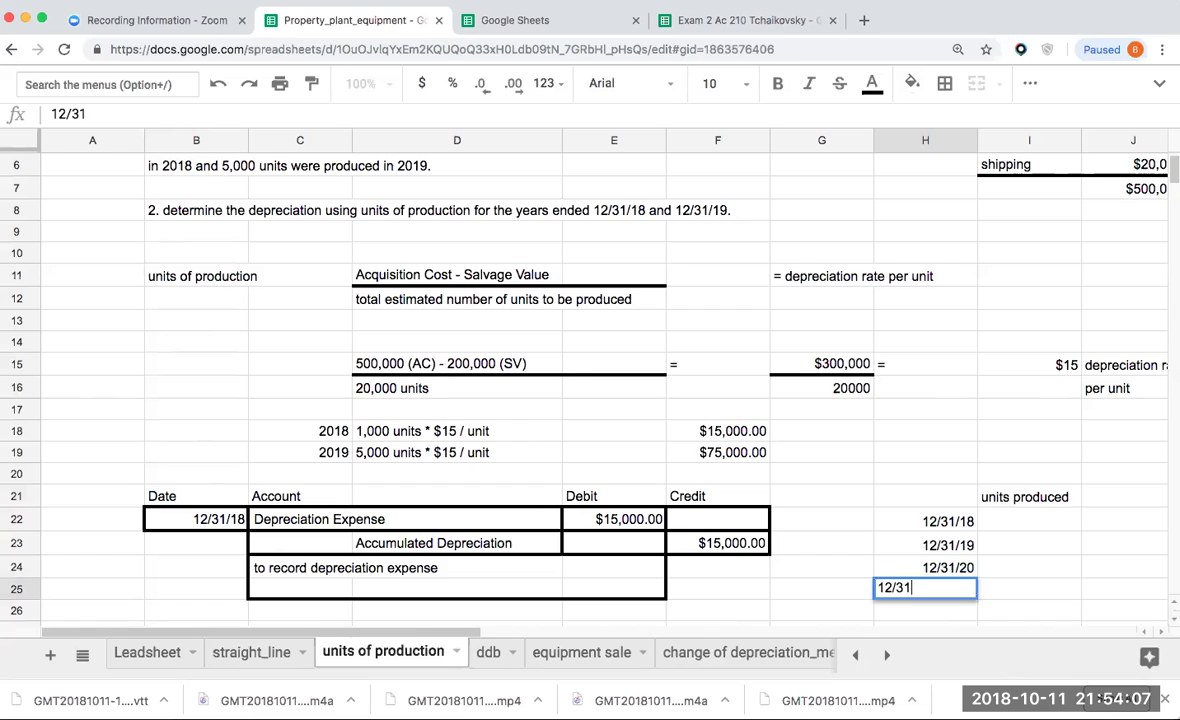
{"action": "type", "text": "/21"}
{"action": "key", "text": "Return"}
{"action": "key", "text": "Up"}
{"action": "key", "text": "Down"}
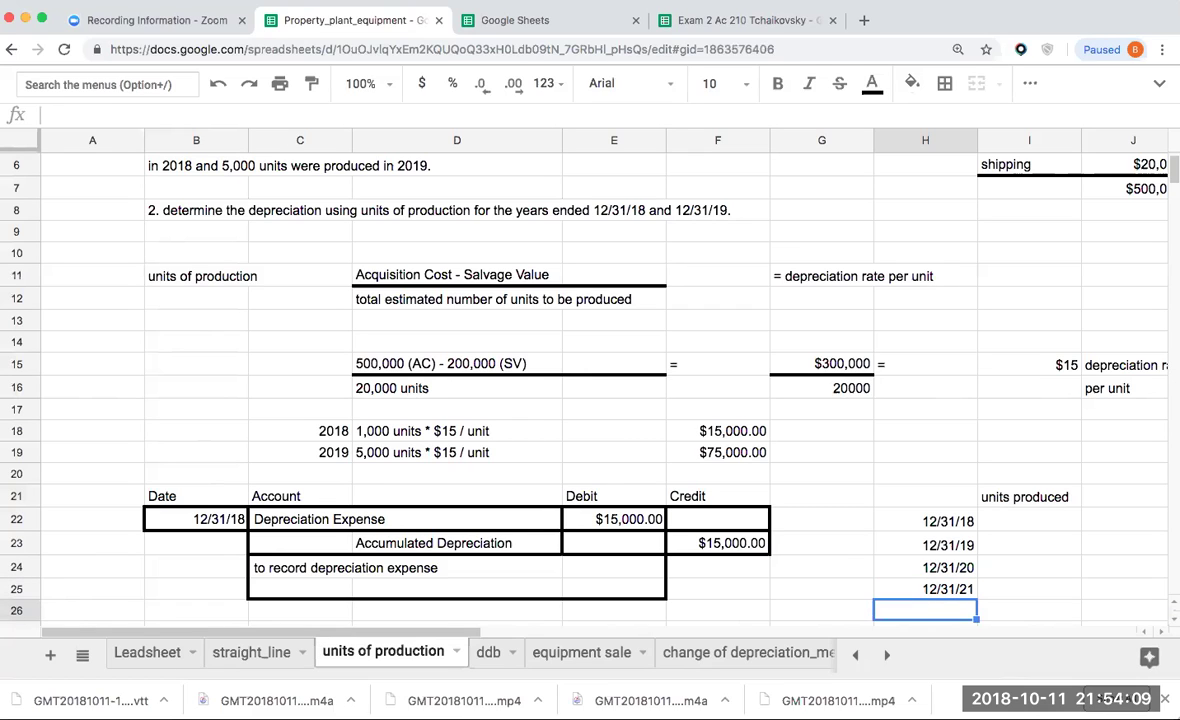
{"action": "type", "text": "12/31/22"}
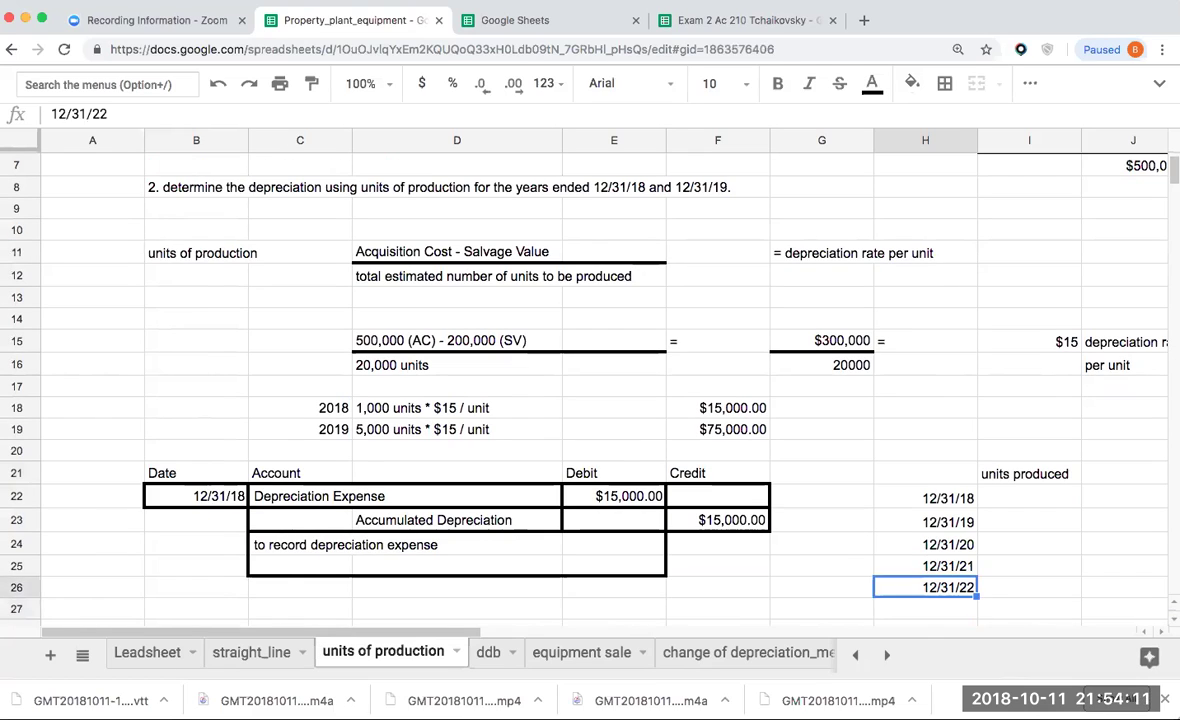
{"action": "key", "text": "Tab"}
Enter 1000 units for 2018 and 5000 units for 2019
{"action": "key", "text": "Up"}
{"action": "key", "text": "Up"}
{"action": "key", "text": "Up"}
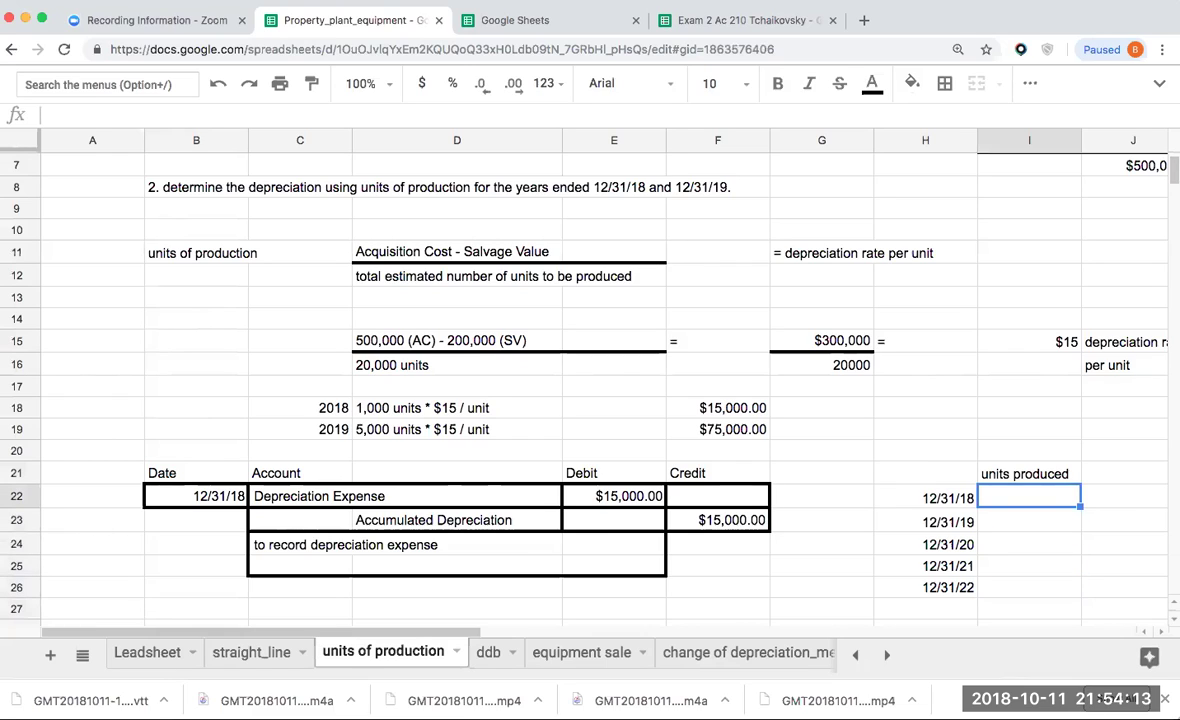
{"action": "type", "text": "1000"}
{"action": "key", "text": "Return"}
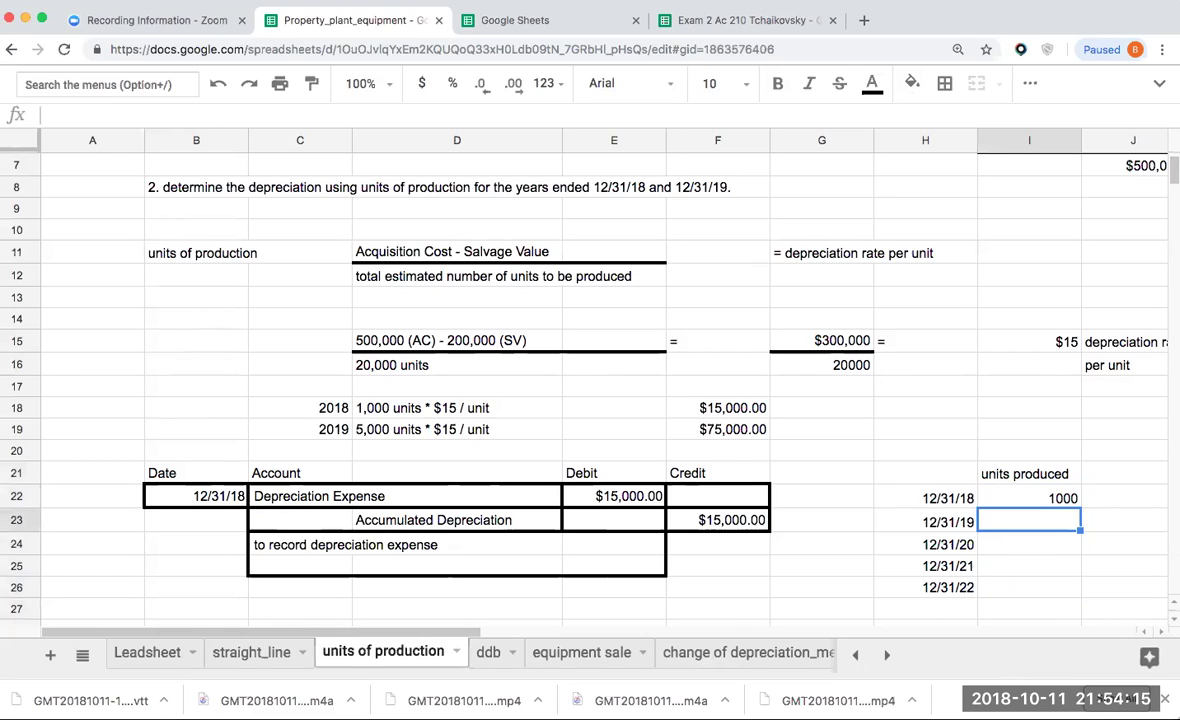
{"action": "type", "text": "5000"}
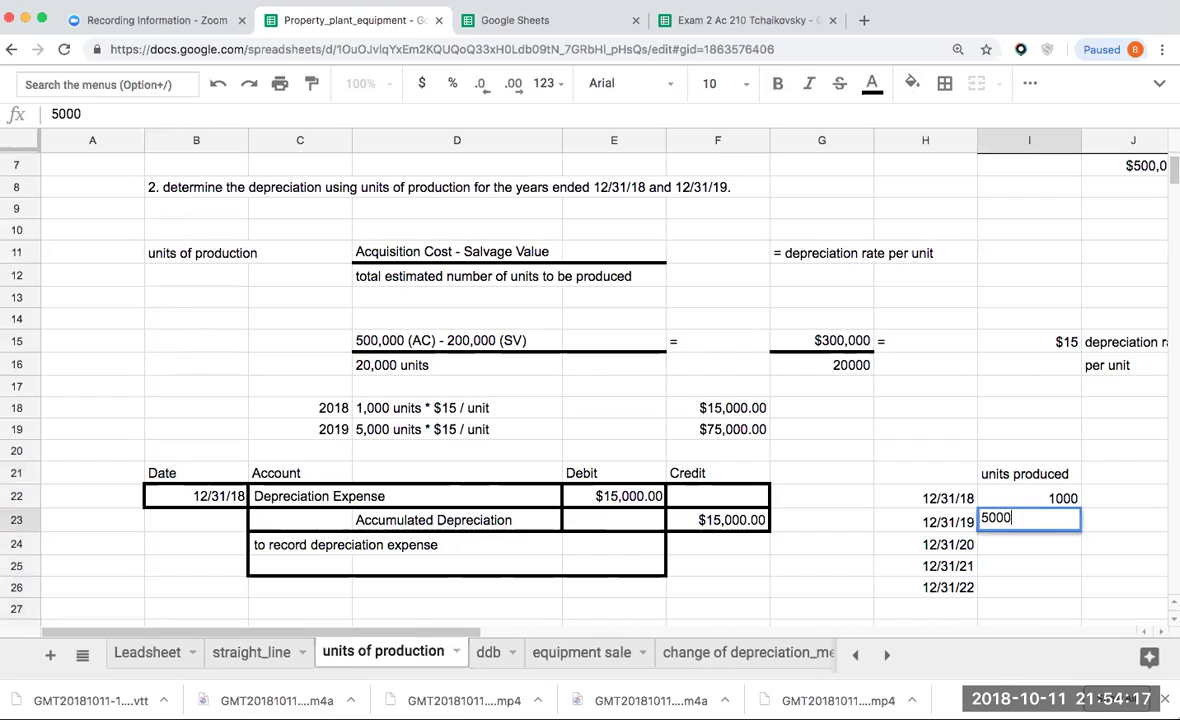
{"action": "key", "text": "Return"}
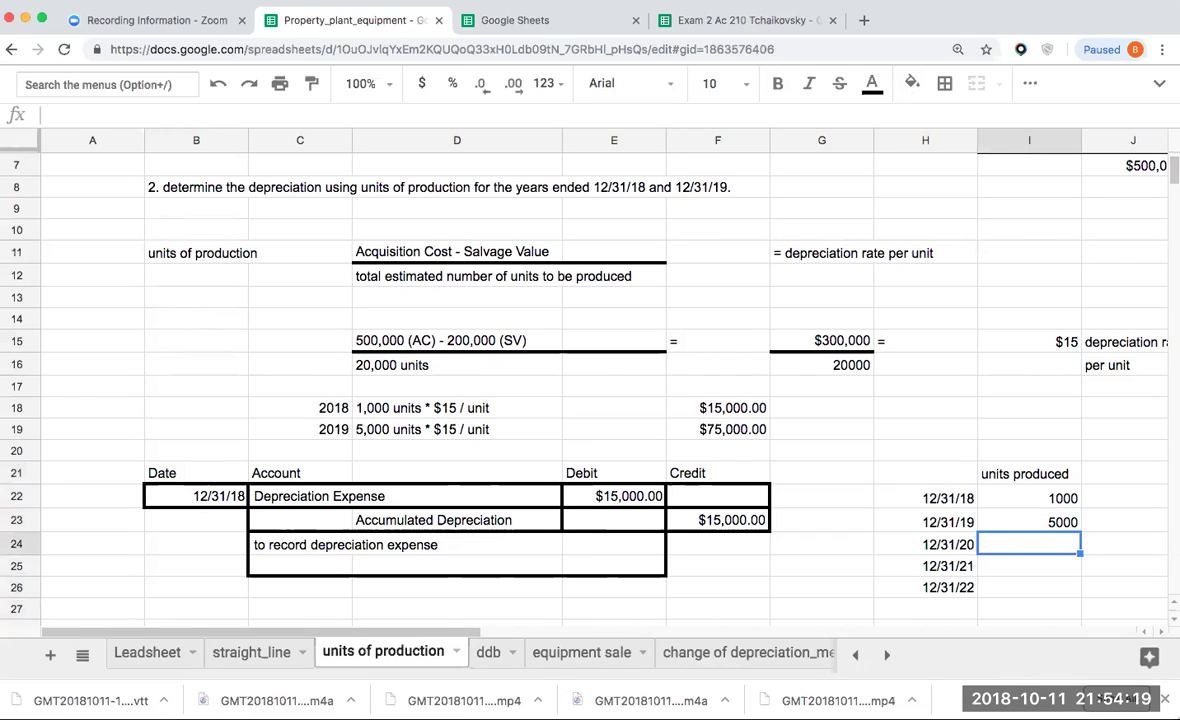
{"action": "key", "text": "Left"}
{"action": "key", "text": "Up"}
{"action": "key", "text": "Down"}
{"action": "key", "text": "Right"}
Enter 10000, 11000 and 5000 units for 2020–2022, fixing a typo, and check their sum
{"action": "type", "text": "100"}
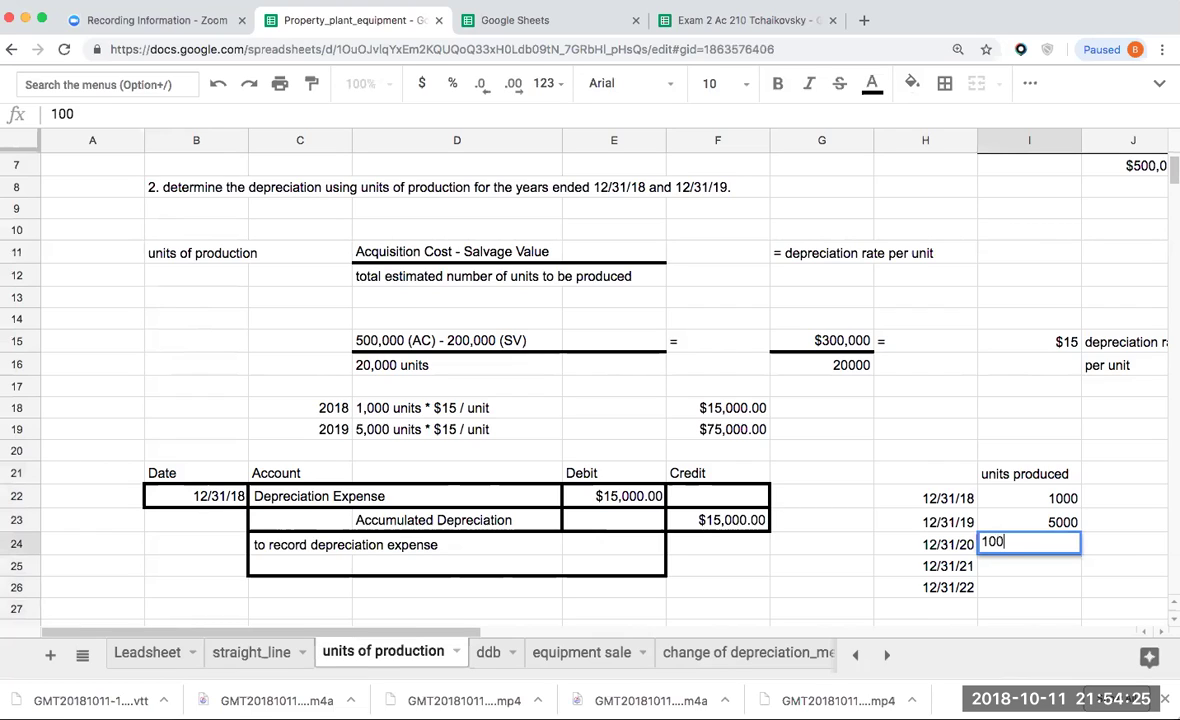
{"action": "type", "text": "0000"}
{"action": "key", "text": "Return"}
{"action": "key", "text": "Left"}
{"action": "key", "text": "Up"}
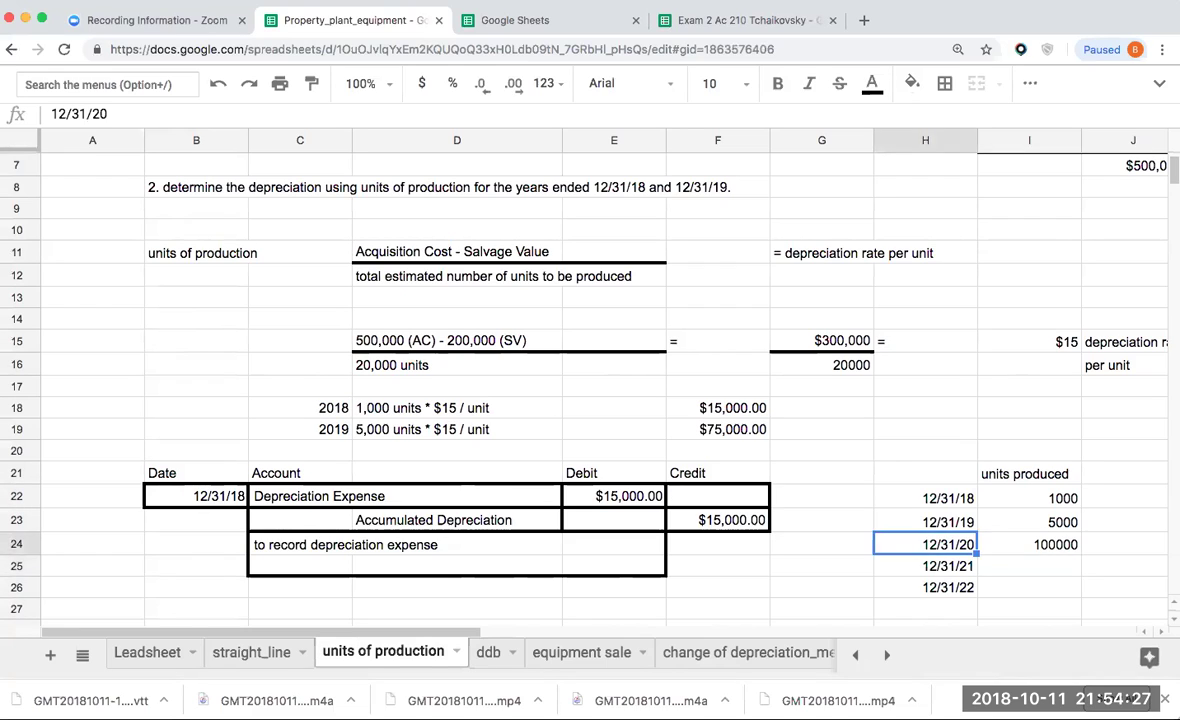
{"action": "key", "text": "Down"}
{"action": "key", "text": "Right"}
{"action": "key", "text": "Up"}
{"action": "type", "text": "10000"}
{"action": "key", "text": "Return"}
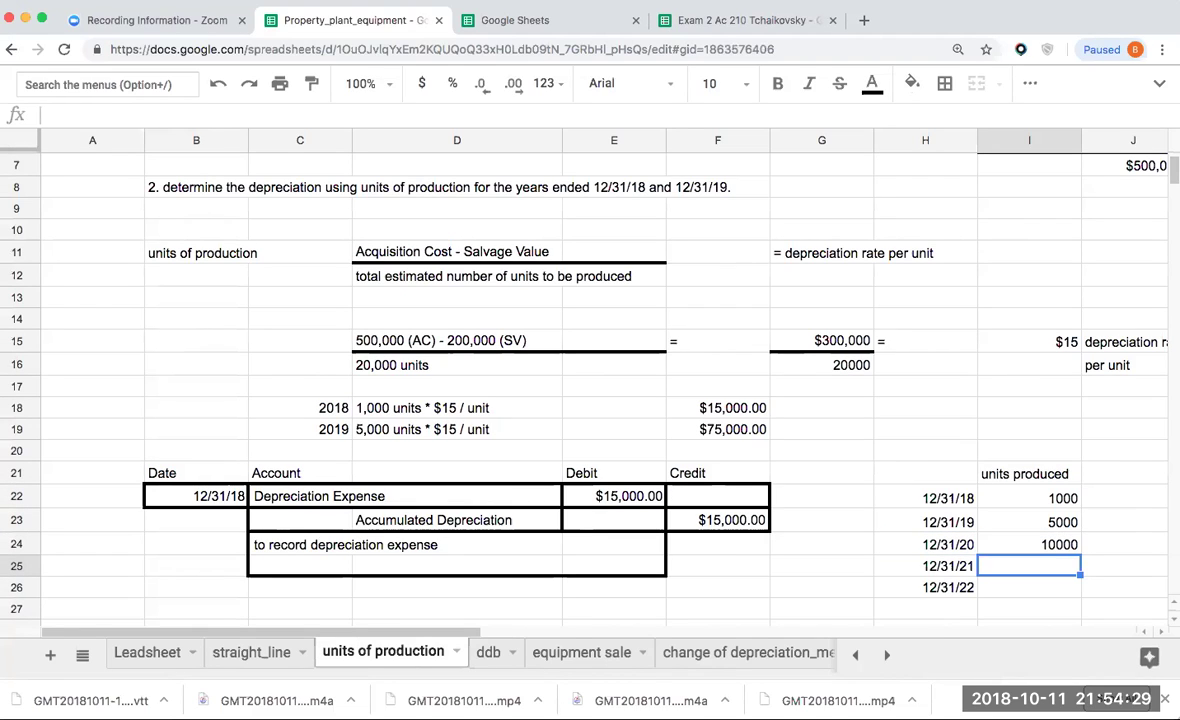
{"action": "type", "text": "110"}
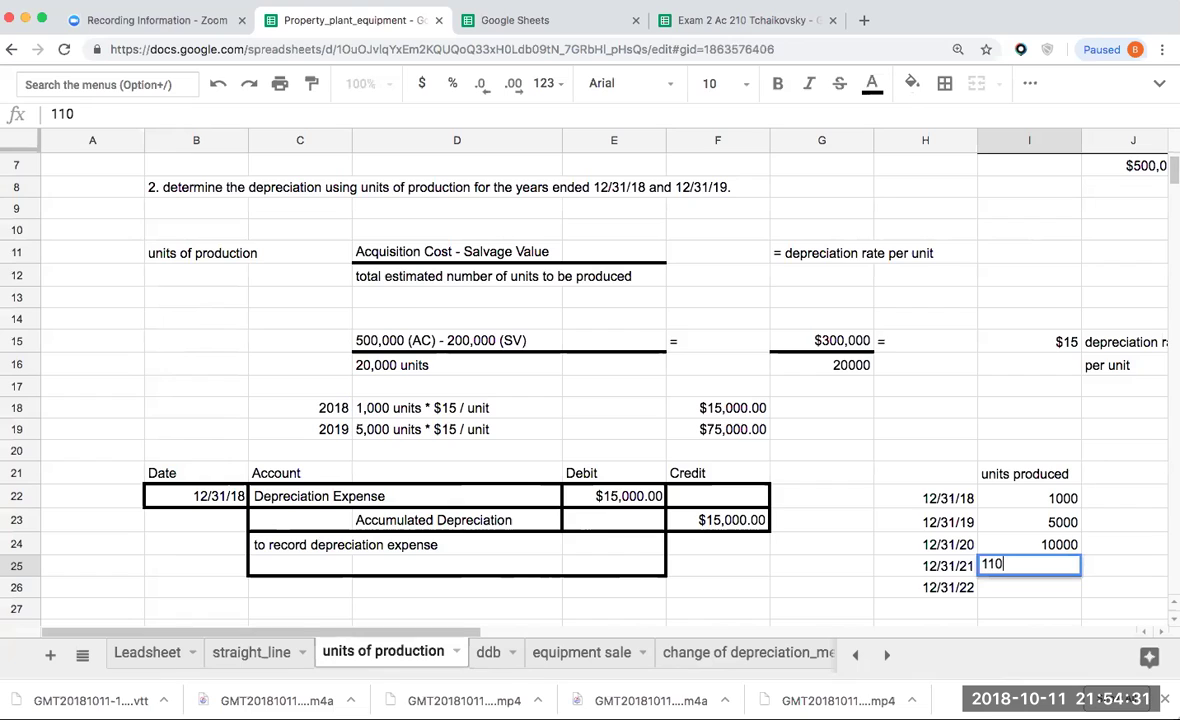
{"action": "type", "text": "00"}
{"action": "key", "text": "Return"}
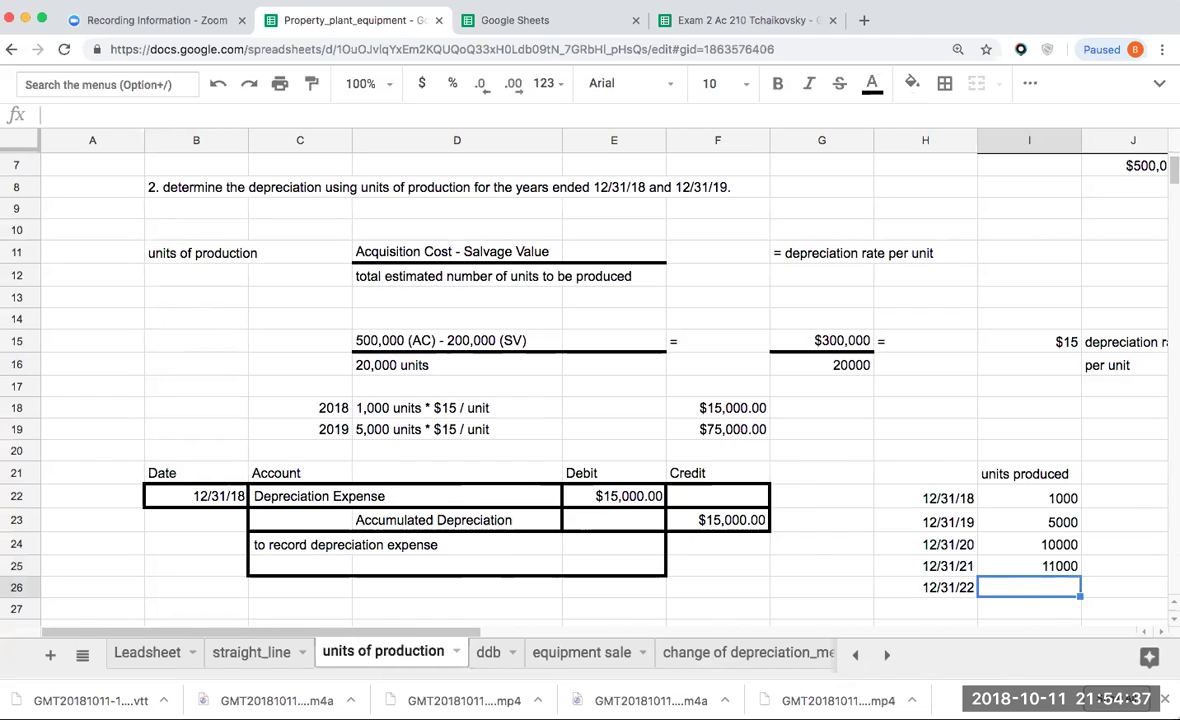
{"action": "type", "text": "5000"}
{"action": "left_click_drag", "start_coordinate": [1022, 510], "coordinate": [1032, 585]}
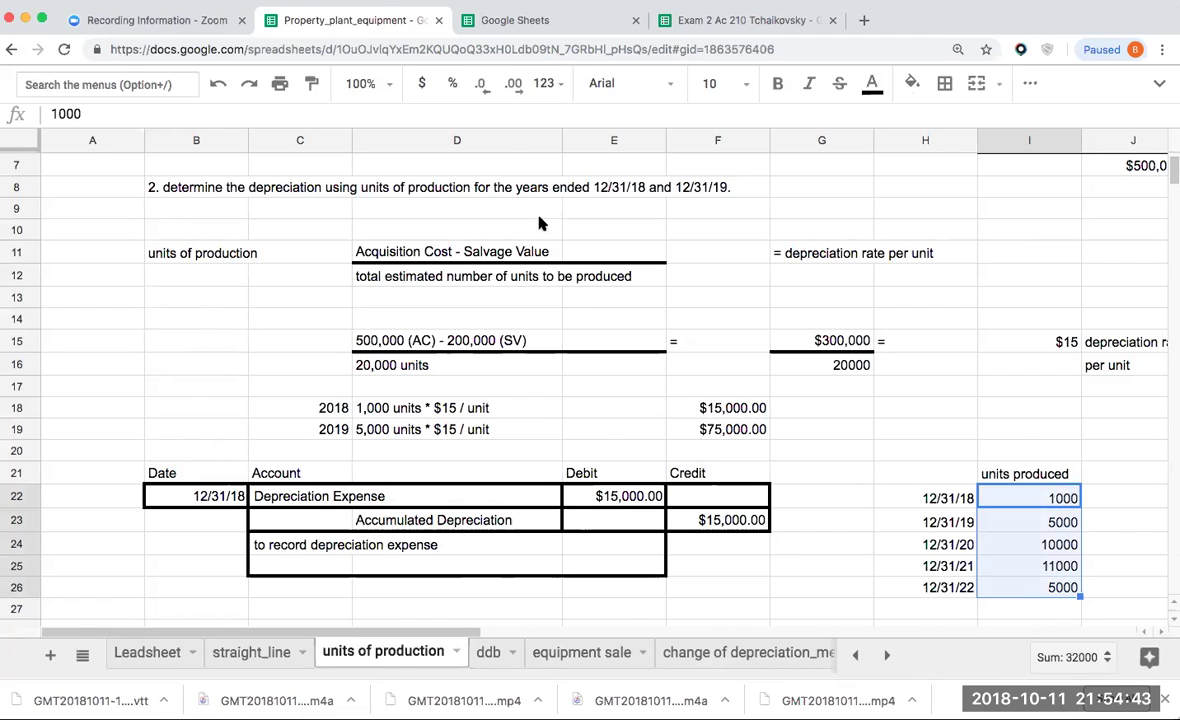
Format units in I22:I26 as numbers with separators and zero decimals (1,000 … 11,000)
{"action": "left_click", "coordinate": [543, 83]}
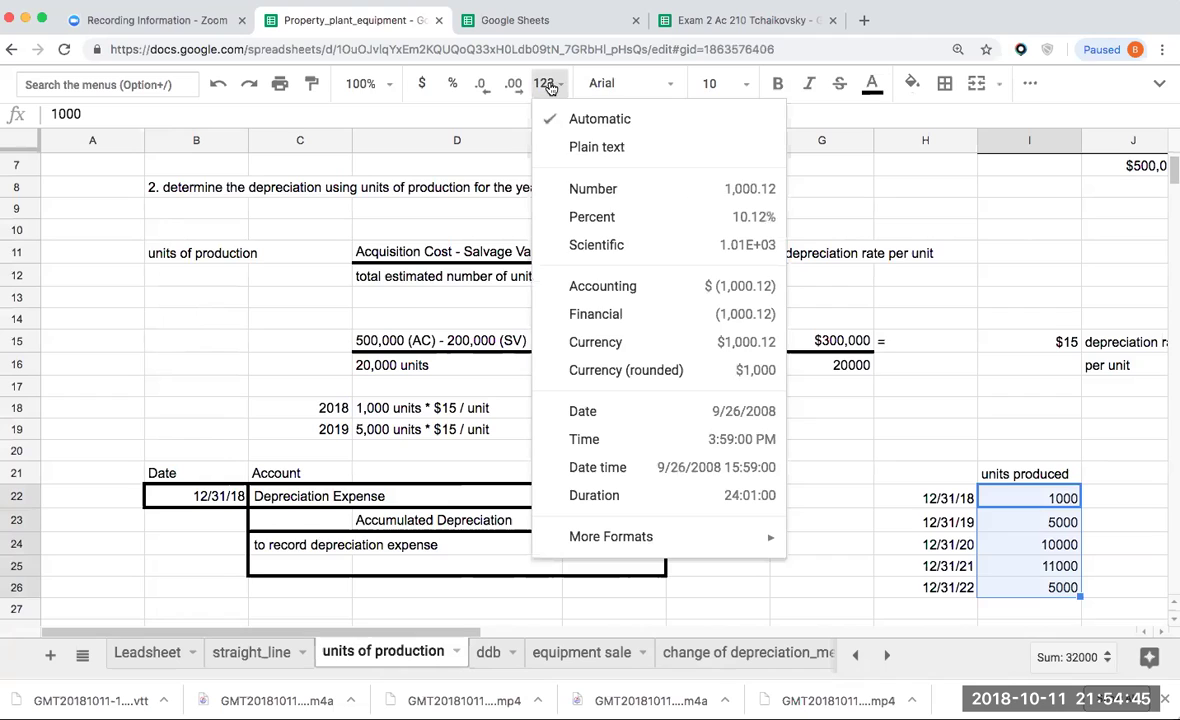
{"action": "left_click", "coordinate": [580, 189]}
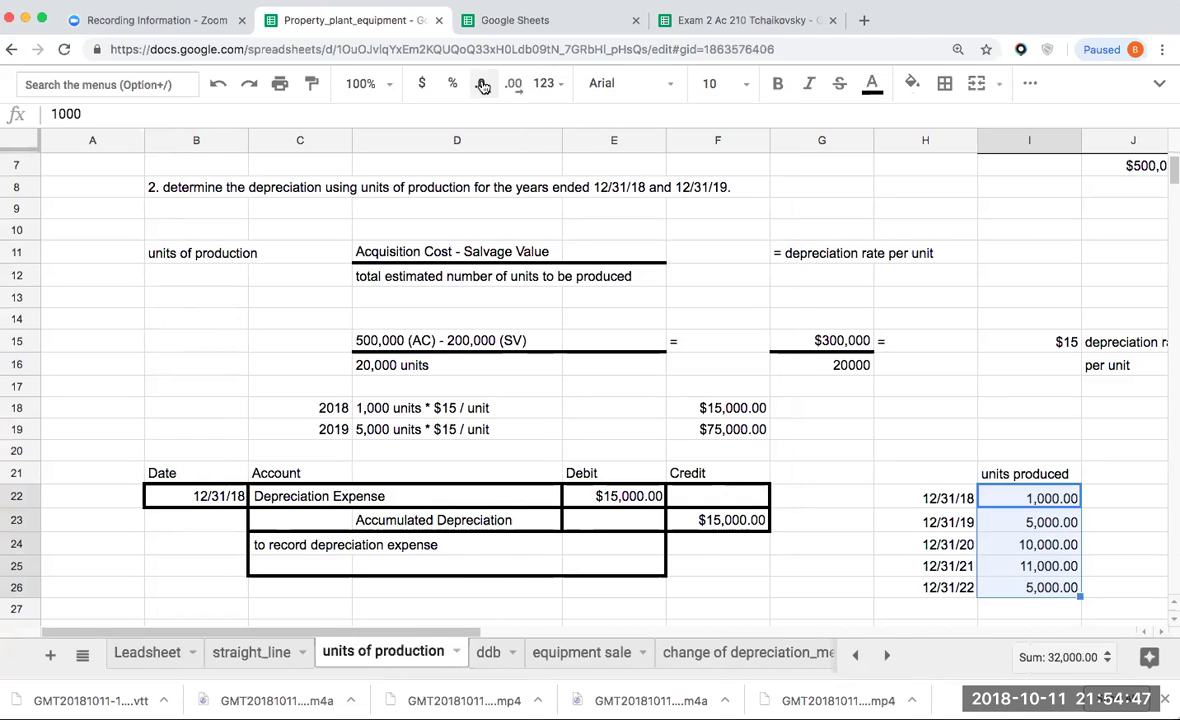
{"action": "left_click", "coordinate": [511, 86]}
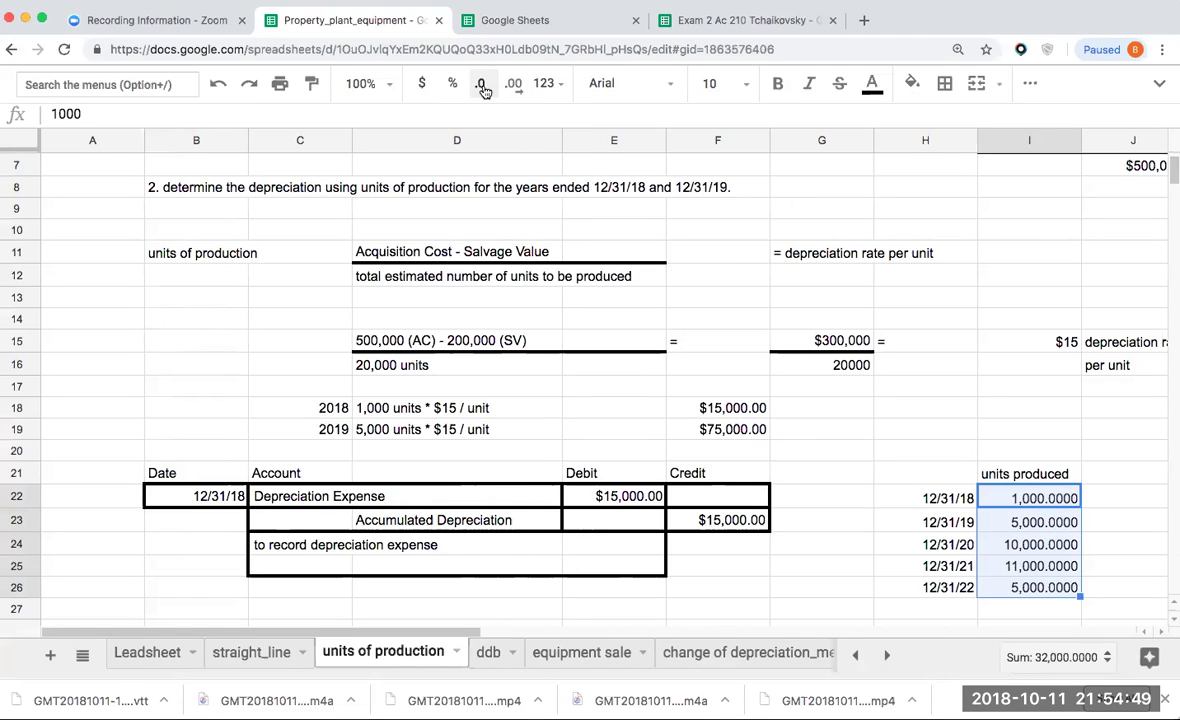
{"action": "left_click", "coordinate": [482, 88]}
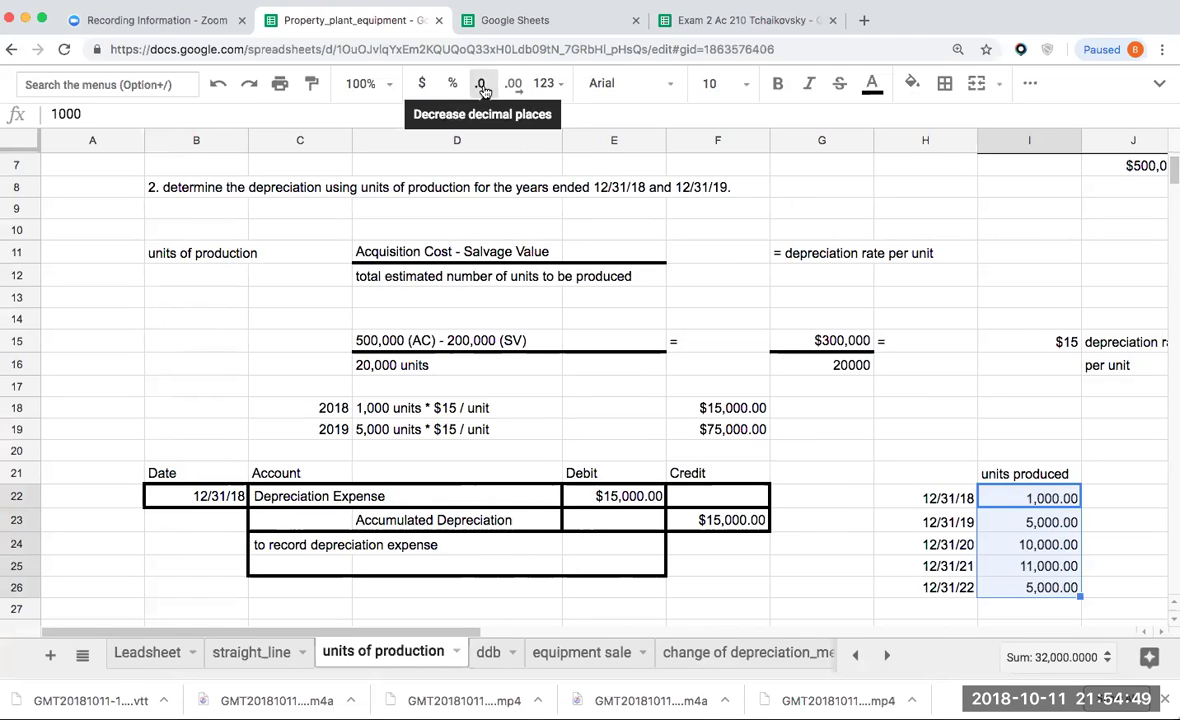
{"action": "left_click", "coordinate": [944, 603]}
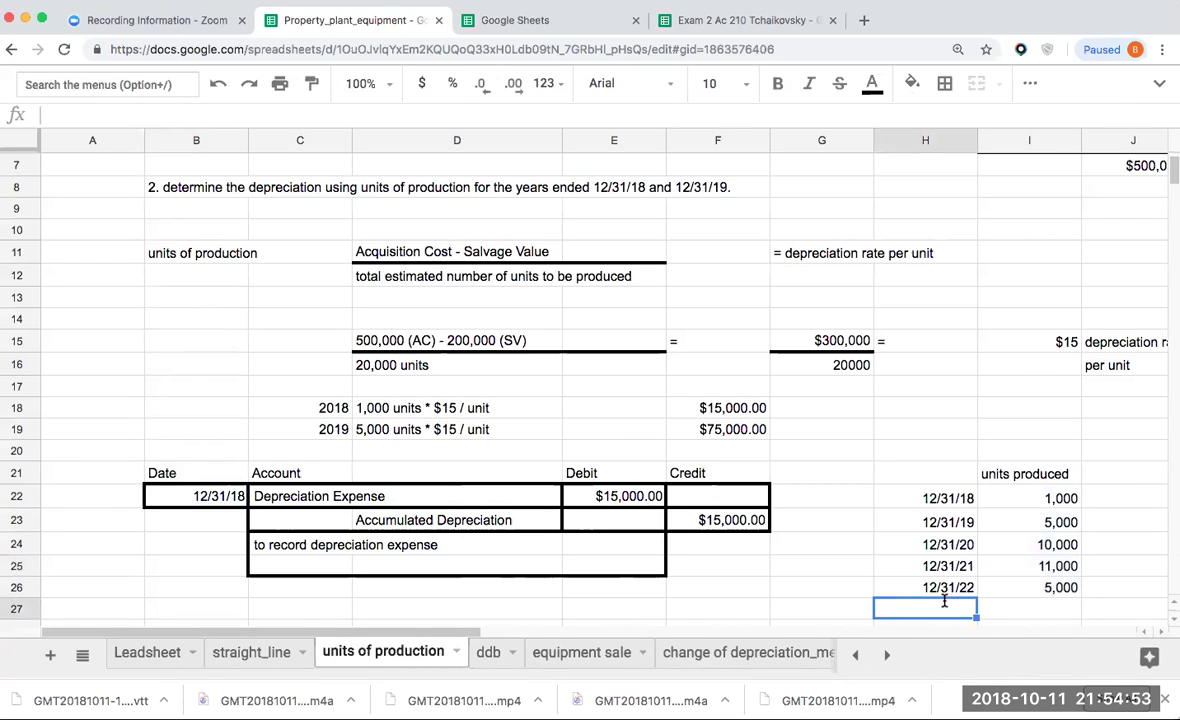
Label H27 'ttl units produced' and sum I22 through I26 in I27, giving 32,000
{"action": "type", "text": "ttl units produc"}
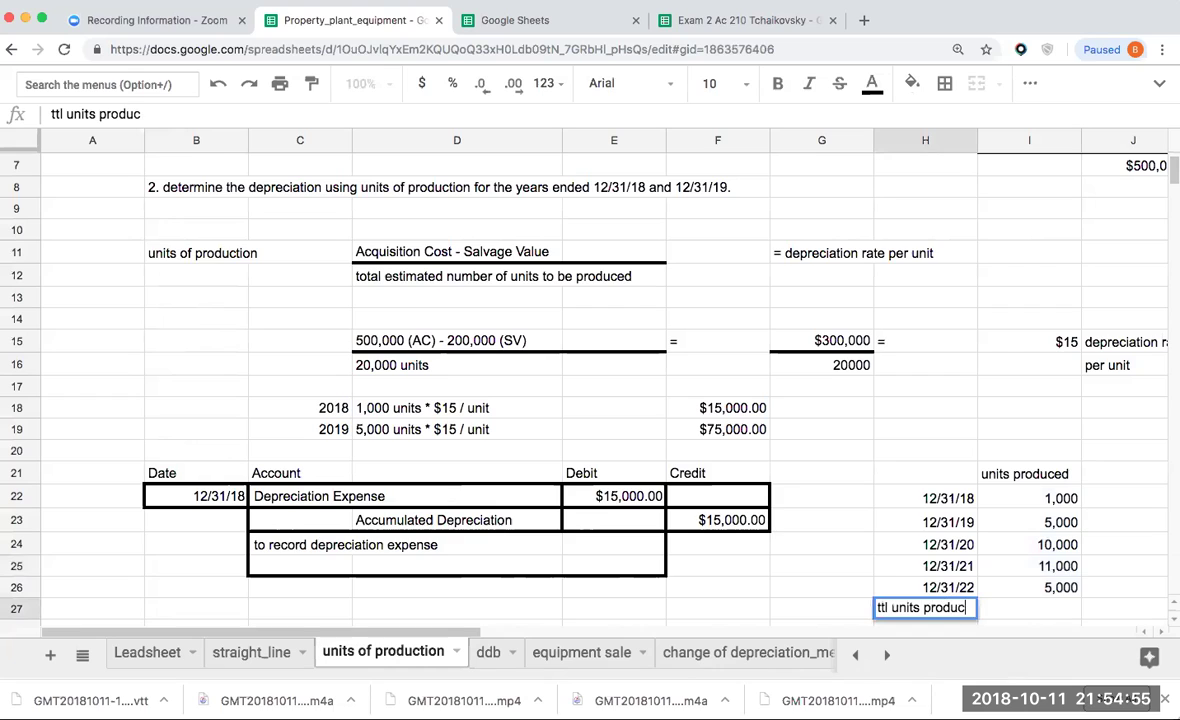
{"action": "type", "text": "ed"}
{"action": "key", "text": "Return"}
{"action": "key", "text": "Up"}
{"action": "key", "text": "Right"}
{"action": "type", "text": "+"}
{"action": "key", "text": "Up"}
{"action": "key", "text": "Up"}
{"action": "key", "text": "Up"}
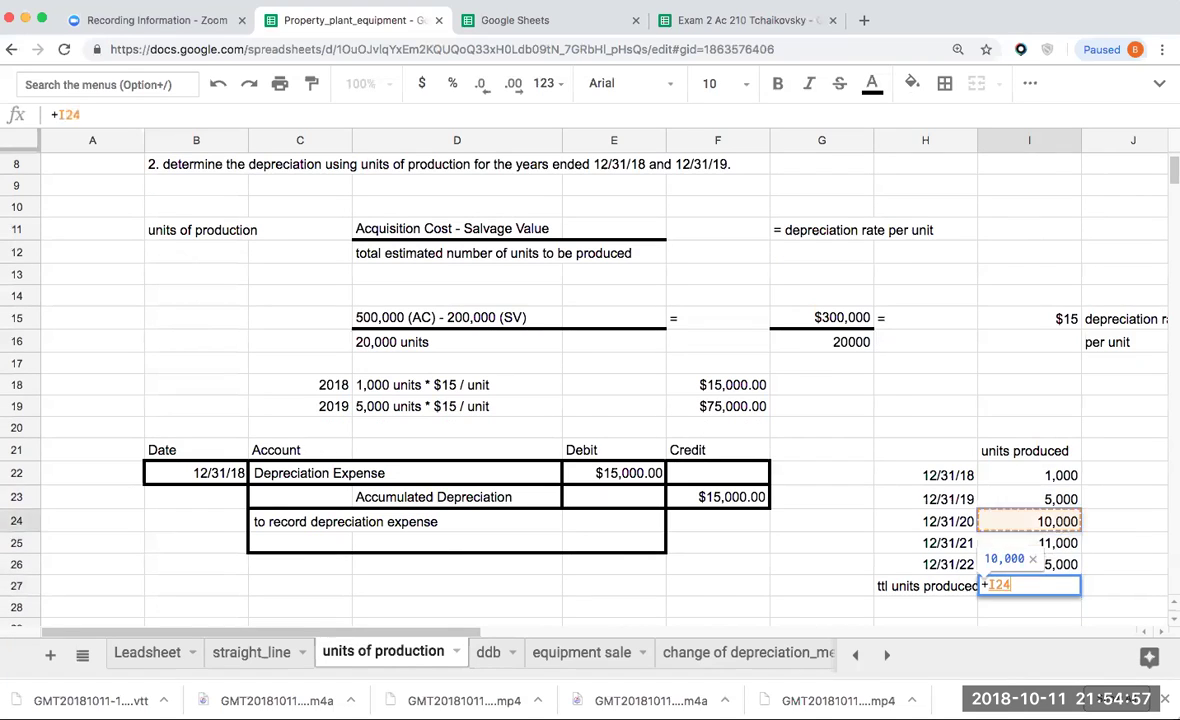
{"action": "key", "text": "Up"}
{"action": "key", "text": "Up"}
{"action": "type", "text": "+"}
{"action": "key", "text": "Up"}
{"action": "key", "text": "Up"}
{"action": "key", "text": "Up"}
{"action": "type", "text": "+"}
{"action": "key", "text": "Up"}
{"action": "key", "text": "Up"}
{"action": "key", "text": "Up"}
{"action": "type", "text": "+"}
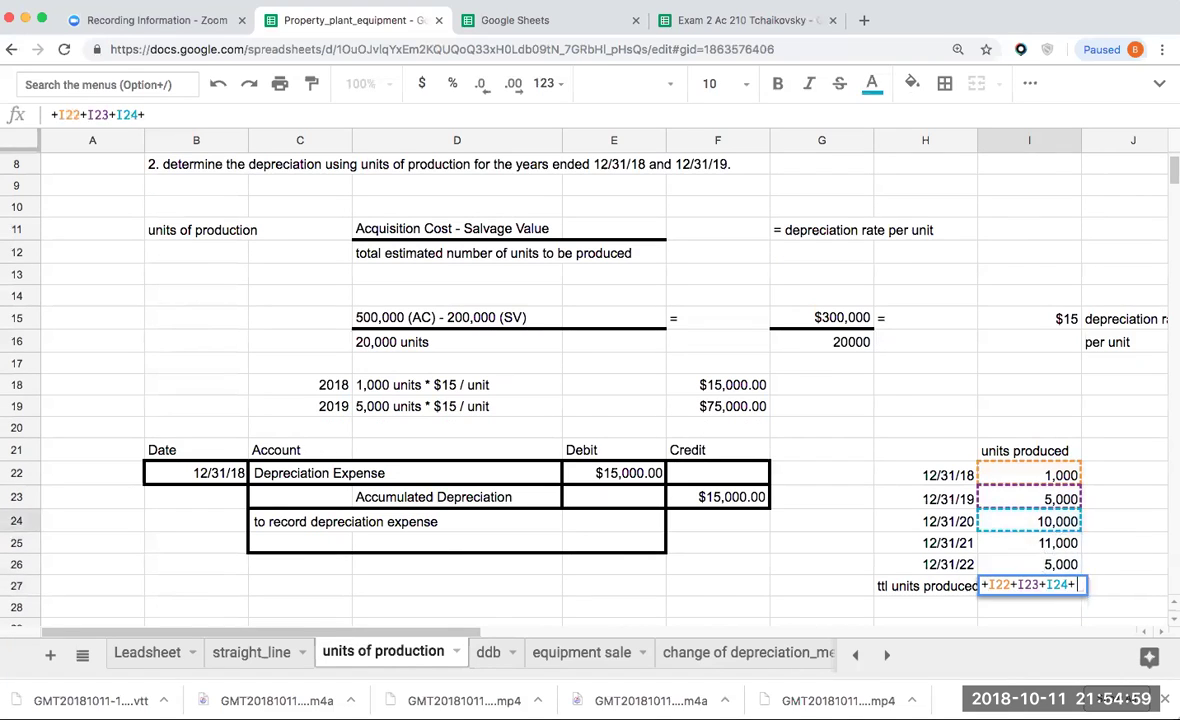
{"action": "key", "text": "Up"}
{"action": "key", "text": "Up"}
{"action": "type", "text": "+"}
{"action": "key", "text": "Up"}
{"action": "key", "text": "Return"}
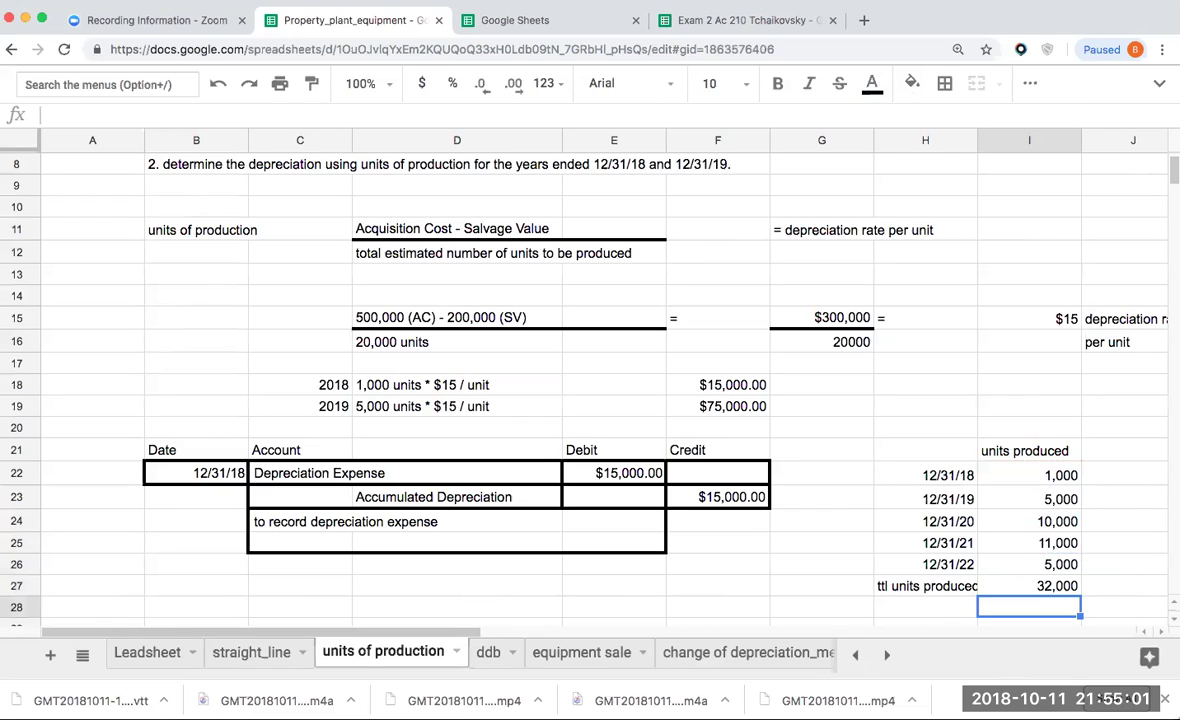
Review the 20,000 estimated units entry against the table
{"action": "left_click", "coordinate": [1100, 476]}
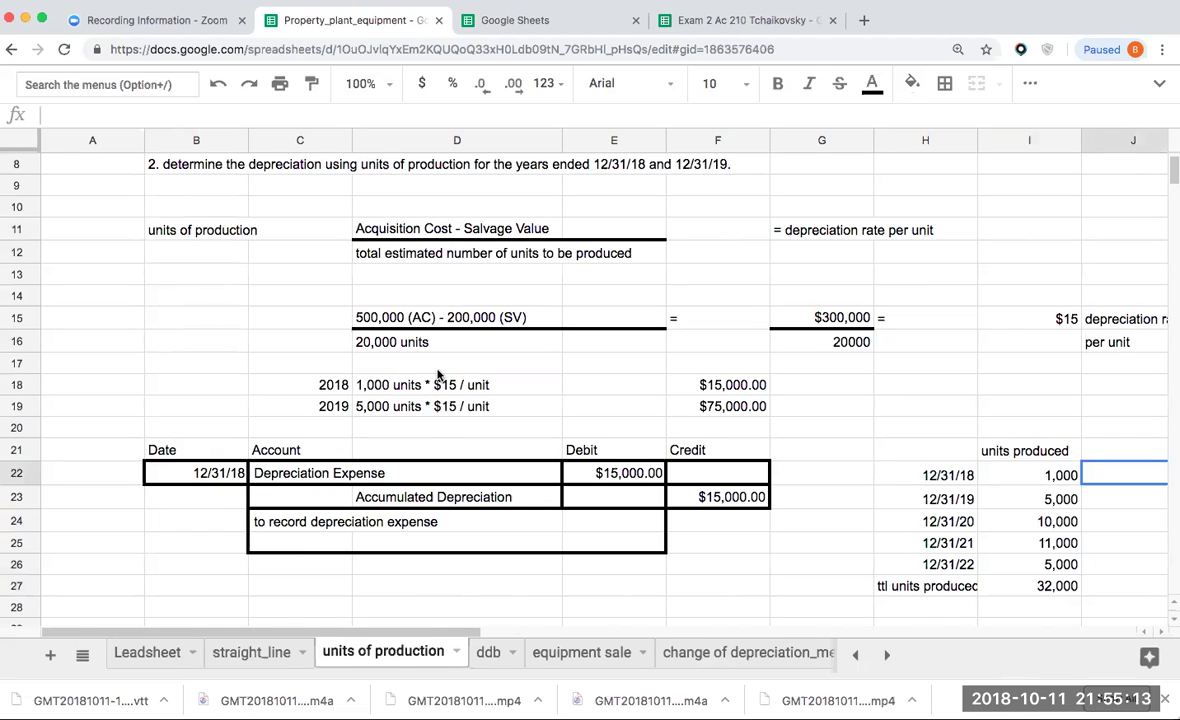
{"action": "left_click", "coordinate": [421, 342]}
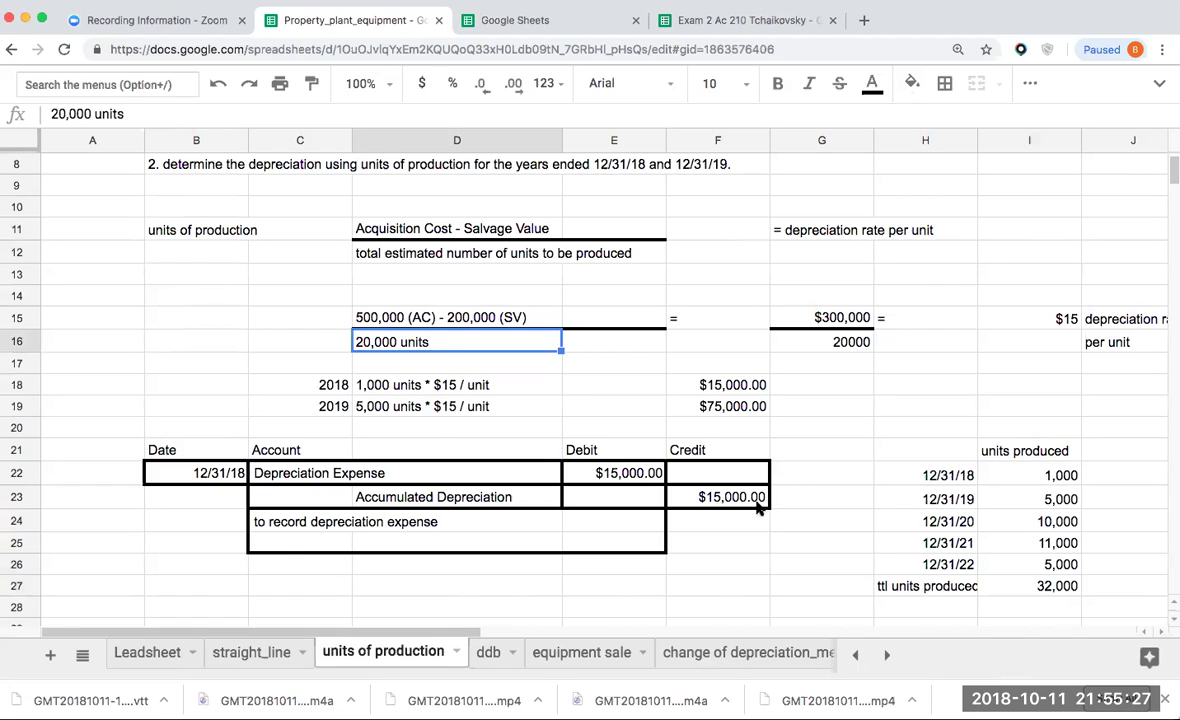
{"action": "left_click", "coordinate": [820, 450]}
Add 'depreciation expense' and 'A/D' headings in J21 and K21, widening column J
{"action": "key", "text": "Right"}
{"action": "key", "text": "Right"}
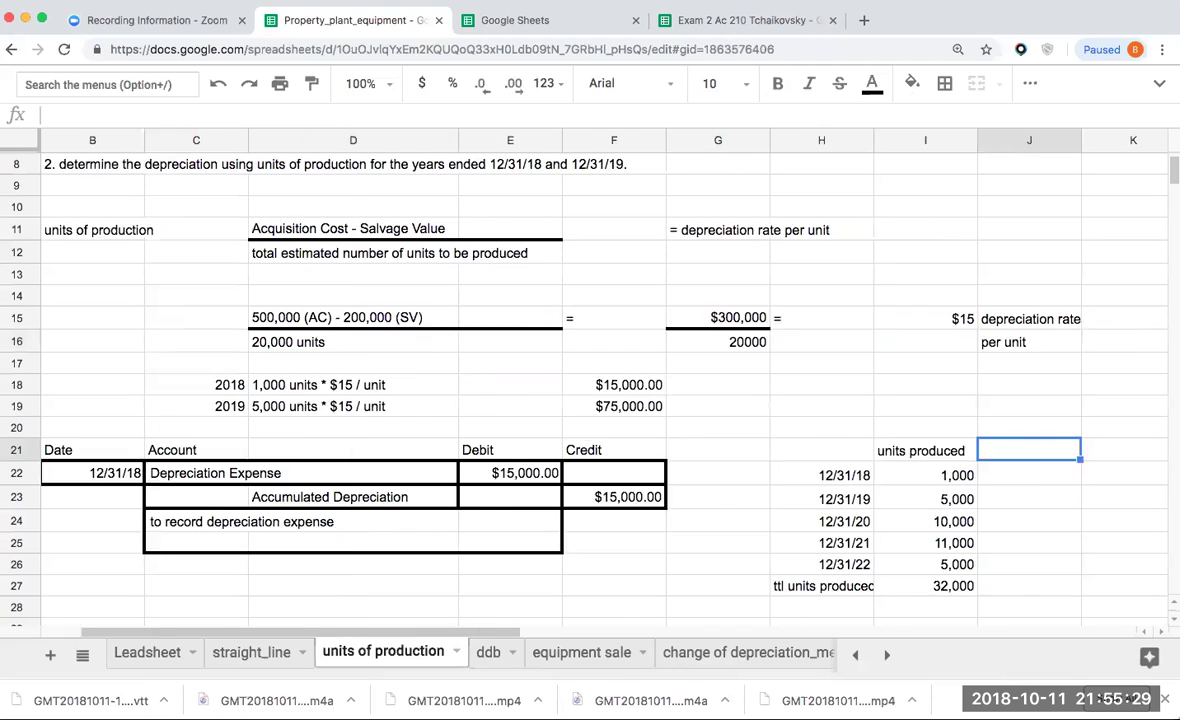
{"action": "key", "text": "Right"}
{"action": "type", "text": "d"}
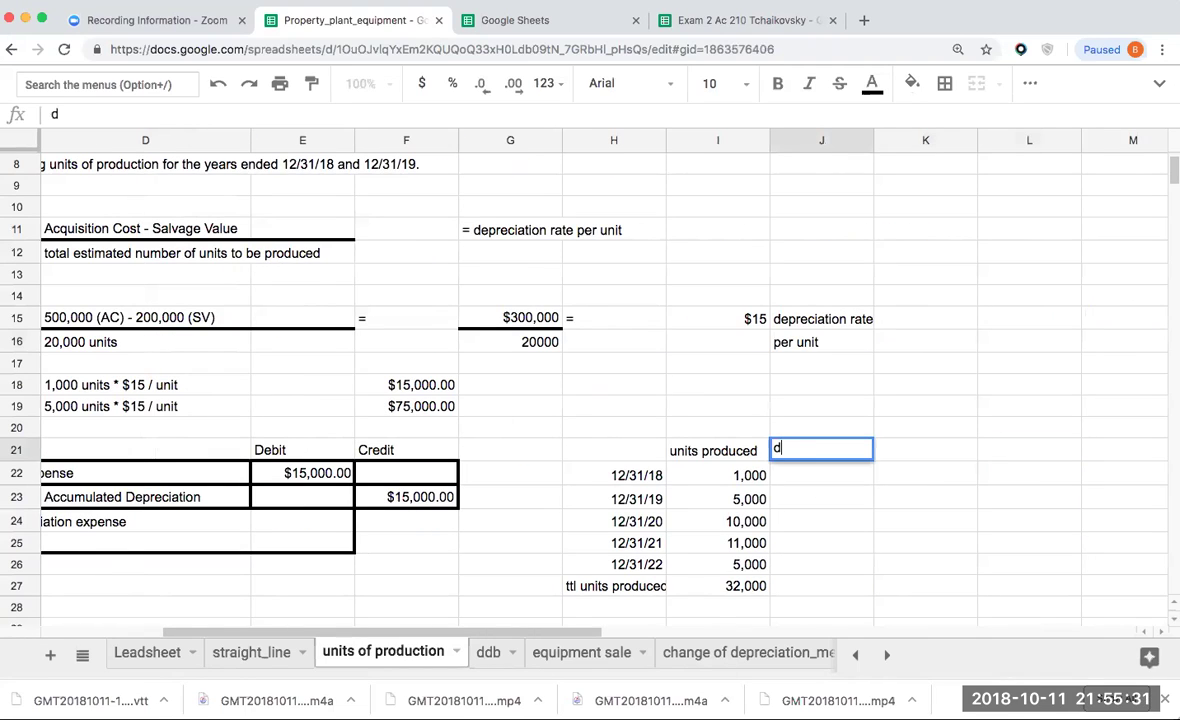
{"action": "type", "text": "epreciation expen"}
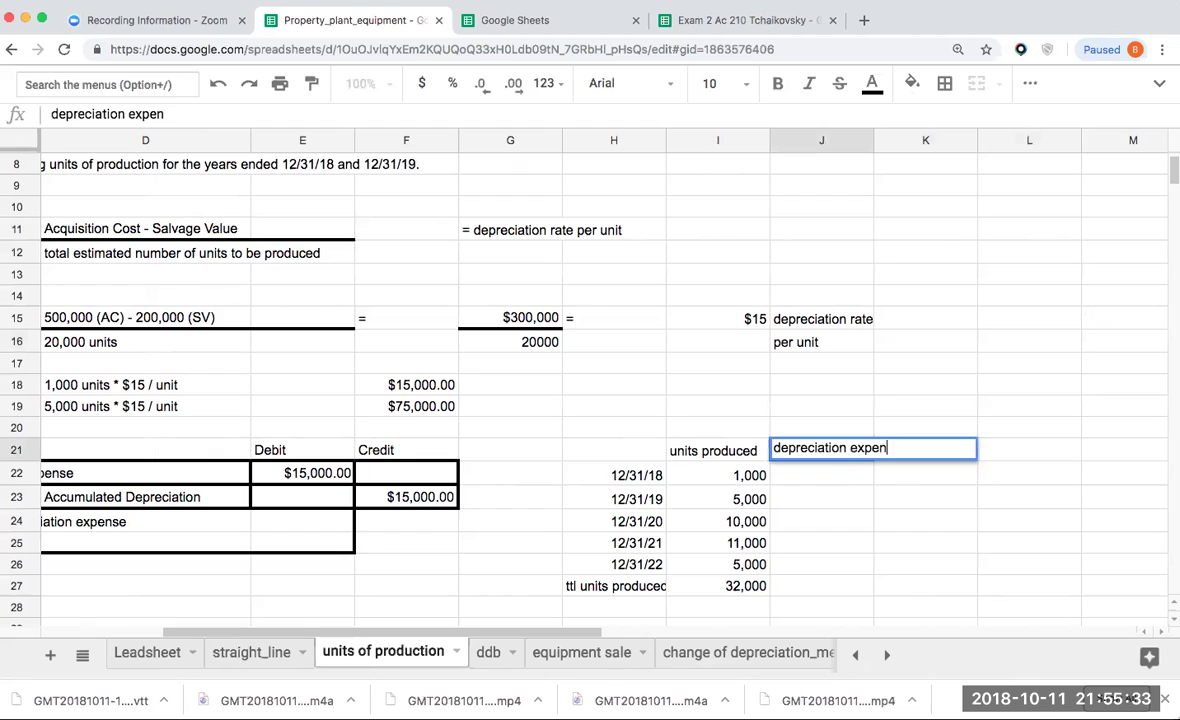
{"action": "type", "text": "se"}
{"action": "key", "text": "Return"}
{"action": "key", "text": "Up"}
{"action": "key", "text": "Right"}
{"action": "type", "text": "accu"}
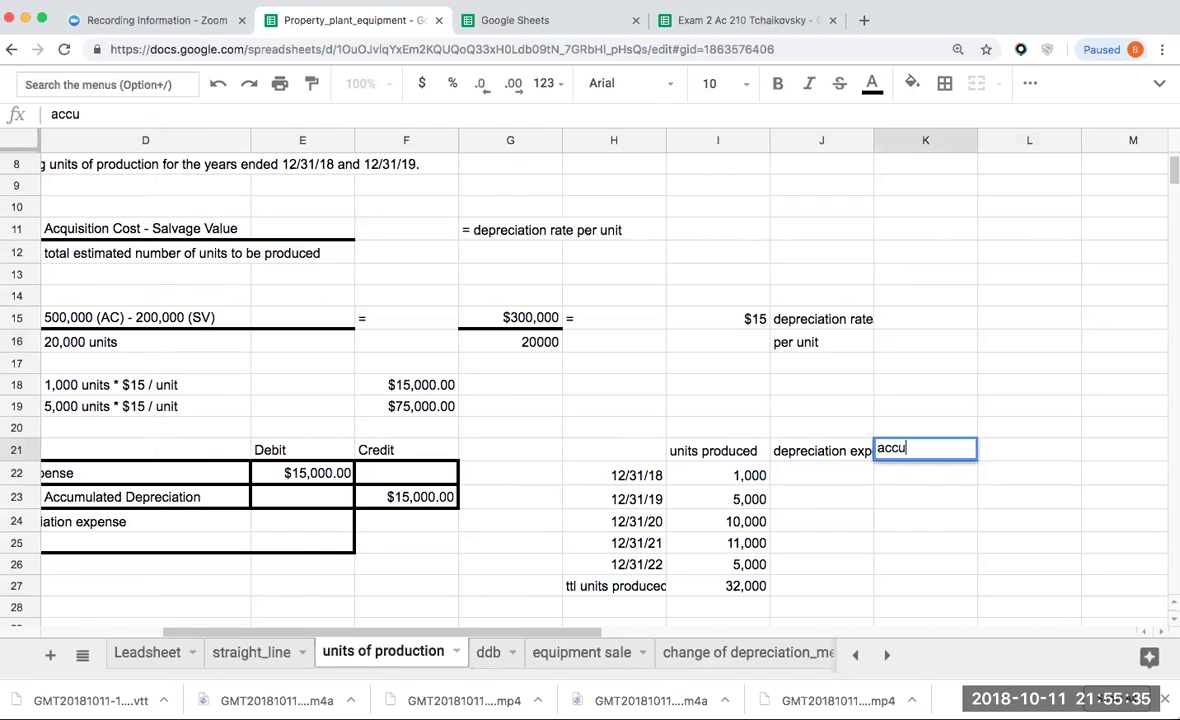
{"action": "type", "text": "mu"}
{"action": "key", "text": "BackSpace"}
{"action": "key", "text": "BackSpace"}
{"action": "key", "text": "BackSpace"}
{"action": "key", "text": "BackSpace"}
{"action": "key", "text": "BackSpace"}
{"action": "type", "text": "A/D"}
{"action": "key", "text": "Return"}
{"action": "key", "text": "Left"}
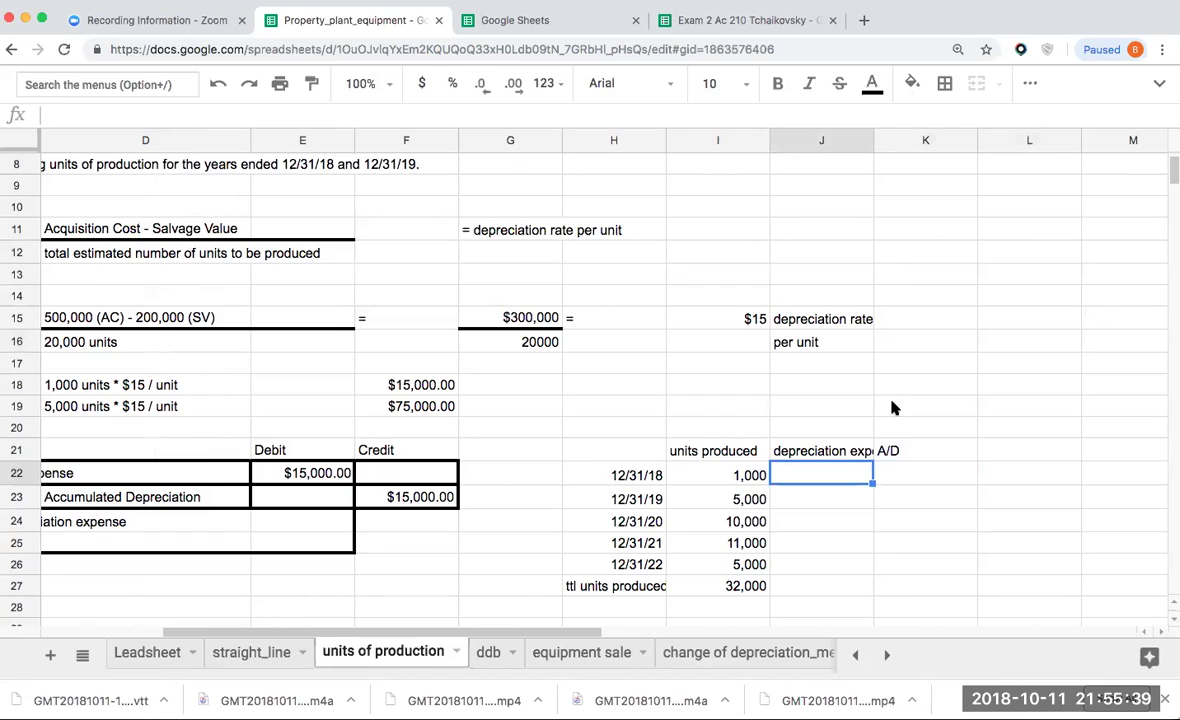
{"action": "left_click_drag", "start_coordinate": [872, 140], "coordinate": [918, 140]}
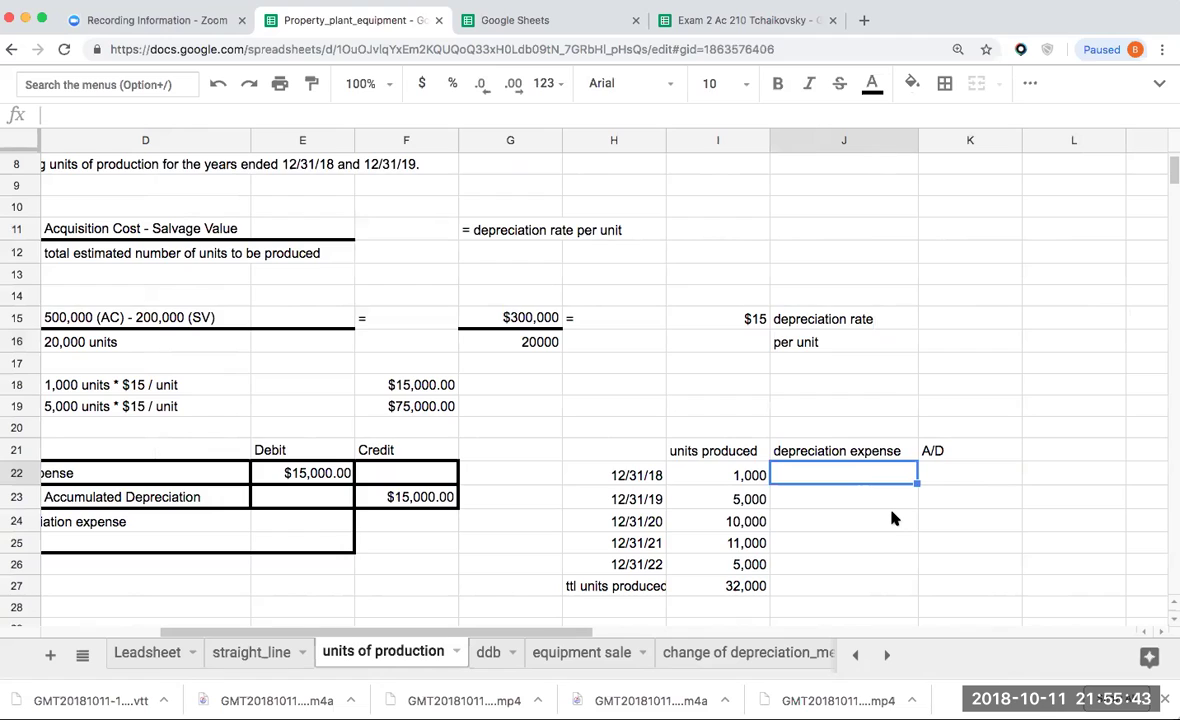
Link J22 and J23 to the computed 2018 and 2019 expenses, $15,000 and $75,000
{"action": "type", "text": "+"}
{"action": "key", "text": "Left"}
{"action": "key", "text": "Left"}
{"action": "key", "text": "Left"}
{"action": "key", "text": "Left"}
{"action": "key", "text": "Up"}
{"action": "key", "text": "Up"}
{"action": "key", "text": "Up"}
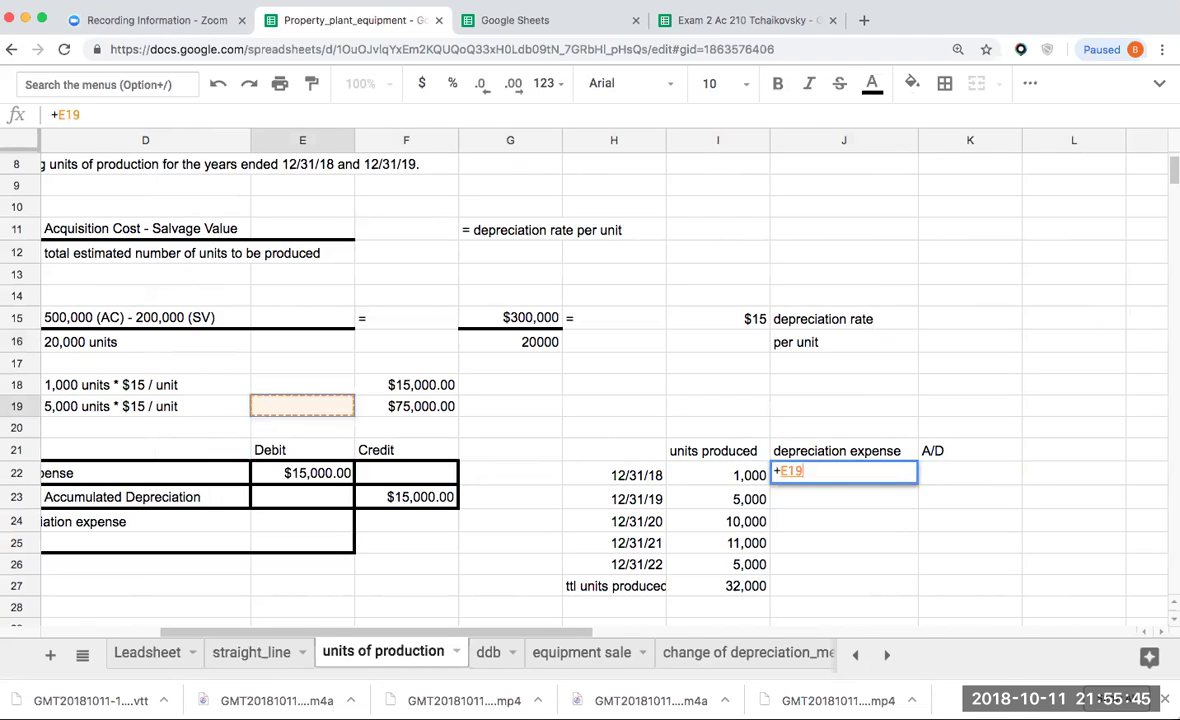
{"action": "key", "text": "Up"}
{"action": "key", "text": "Return"}
{"action": "key", "text": "Up"}
{"action": "key", "text": "Left"}
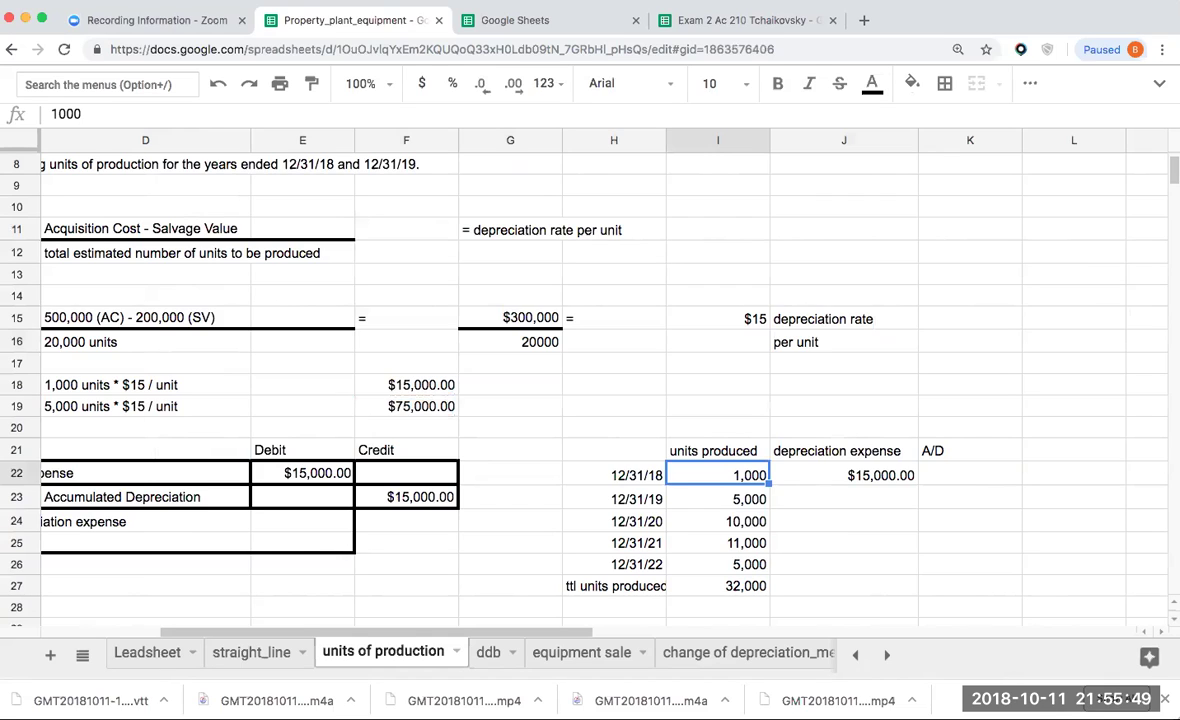
{"action": "key", "text": "Down"}
{"action": "key", "text": "Right"}
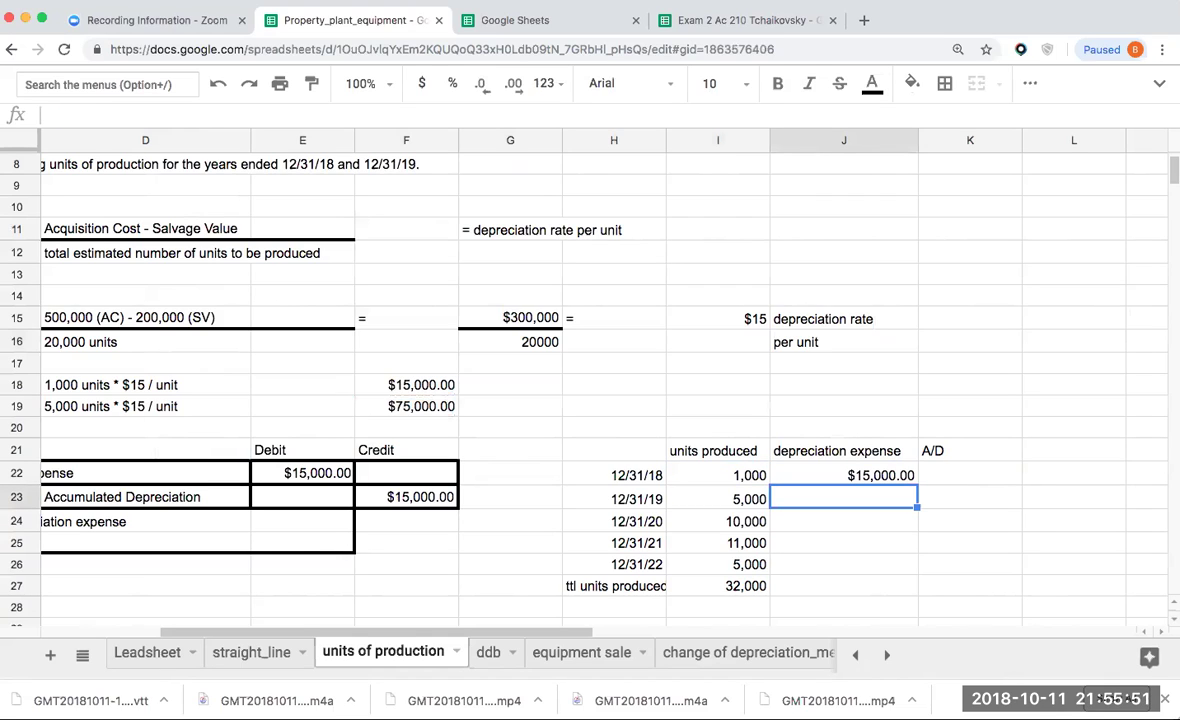
{"action": "type", "text": "+"}
{"action": "key", "text": "Left"}
{"action": "key", "text": "Left"}
{"action": "key", "text": "Left"}
{"action": "key", "text": "Left"}
{"action": "key", "text": "Up"}
{"action": "key", "text": "Up"}
{"action": "key", "text": "Up"}
{"action": "key", "text": "Return"}
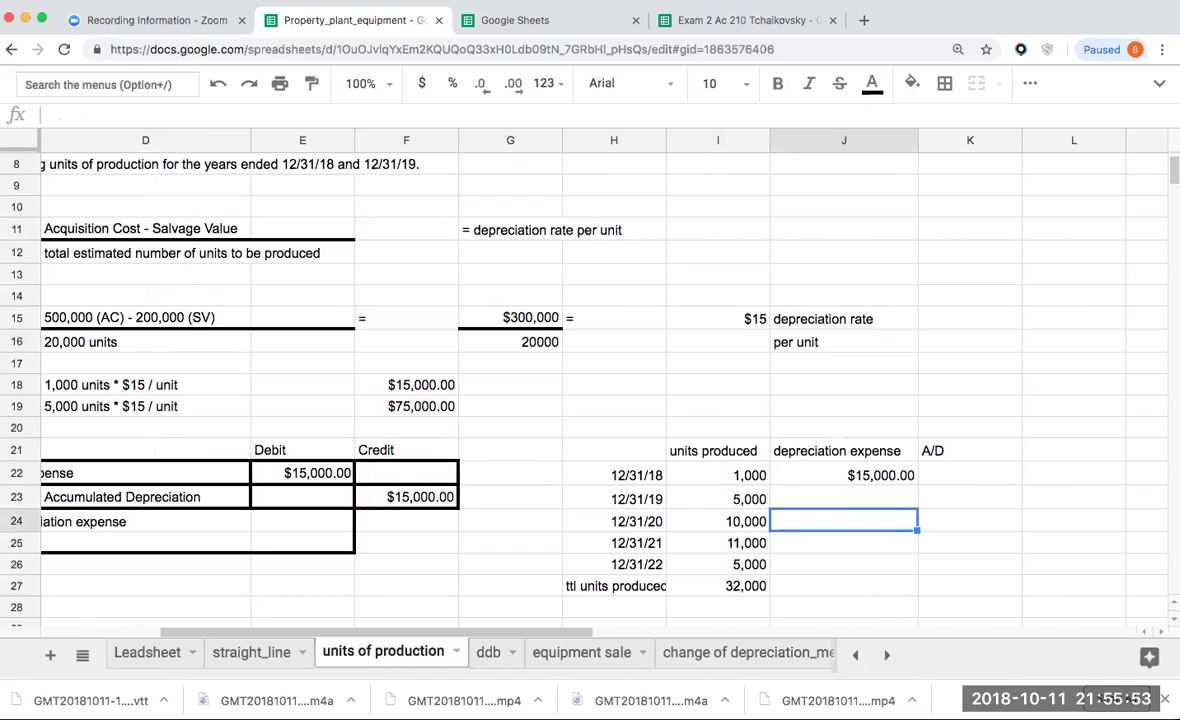
{"action": "key", "text": "Up"}
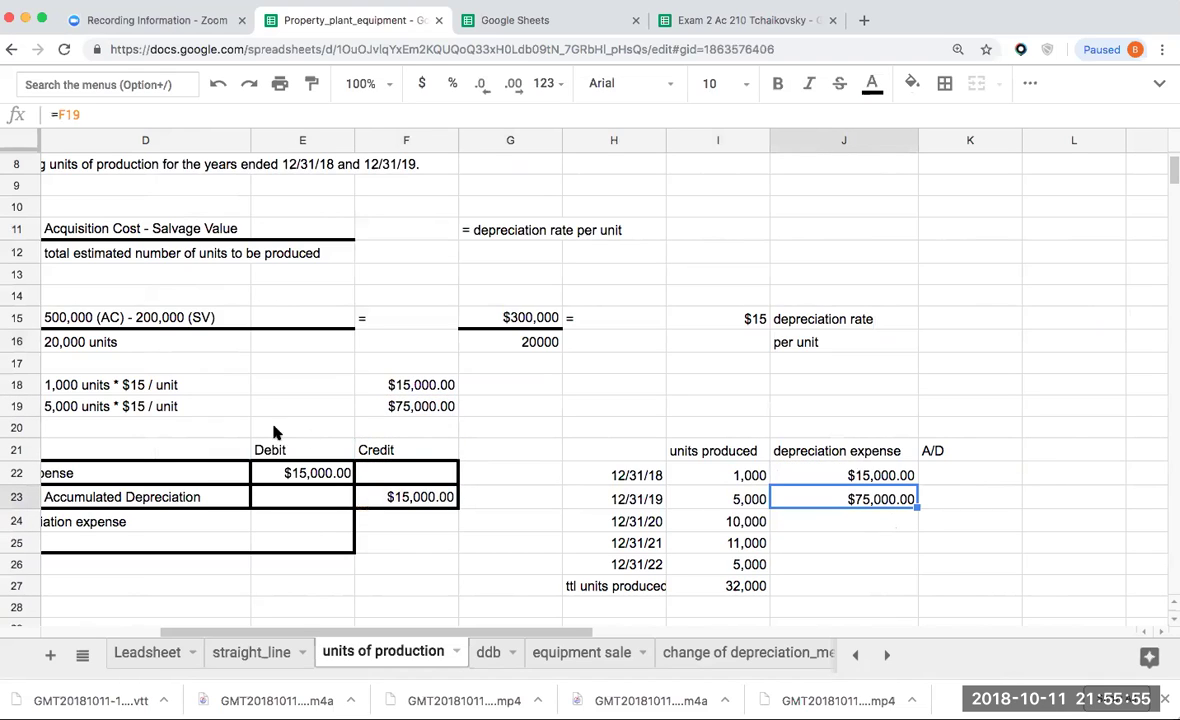
{"action": "left_click", "coordinate": [110, 415]}
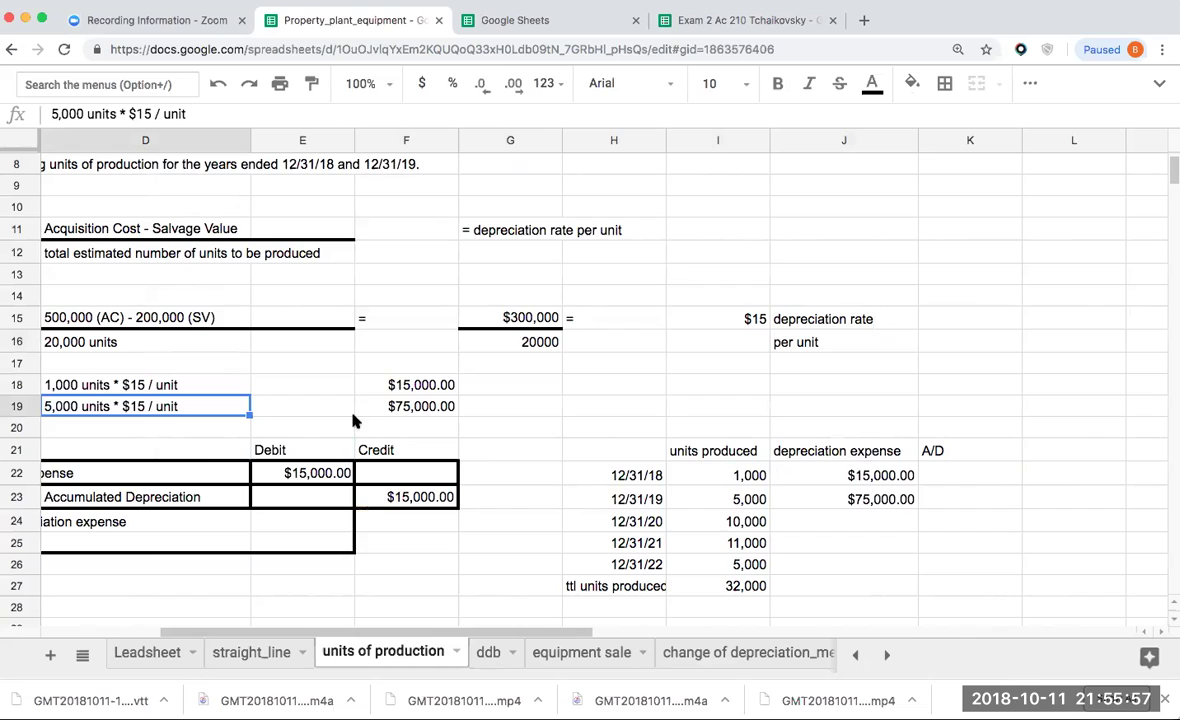
Enter =J22 in K22 and =K22+J23 in K23, giving $15,000 and $90,000
{"action": "left_click", "coordinate": [960, 483]}
{"action": "type", "text": "+J22"}
{"action": "key", "text": "Return"}
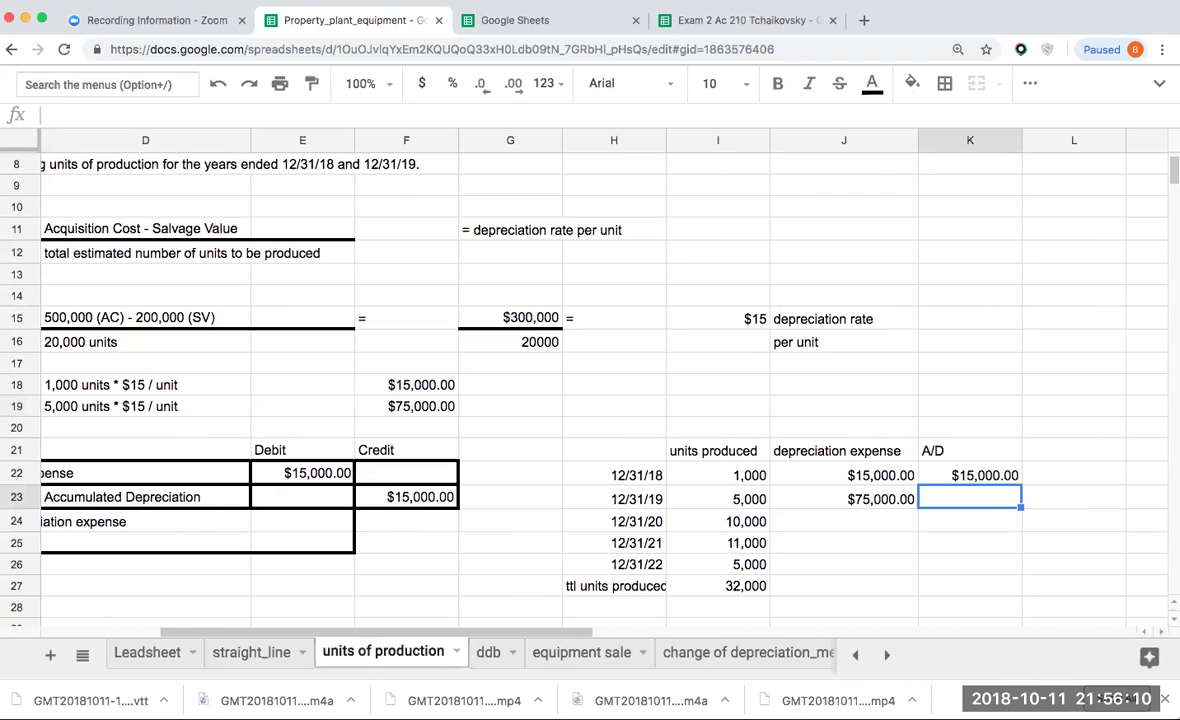
{"action": "type", "text": "+"}
{"action": "key", "text": "Up"}
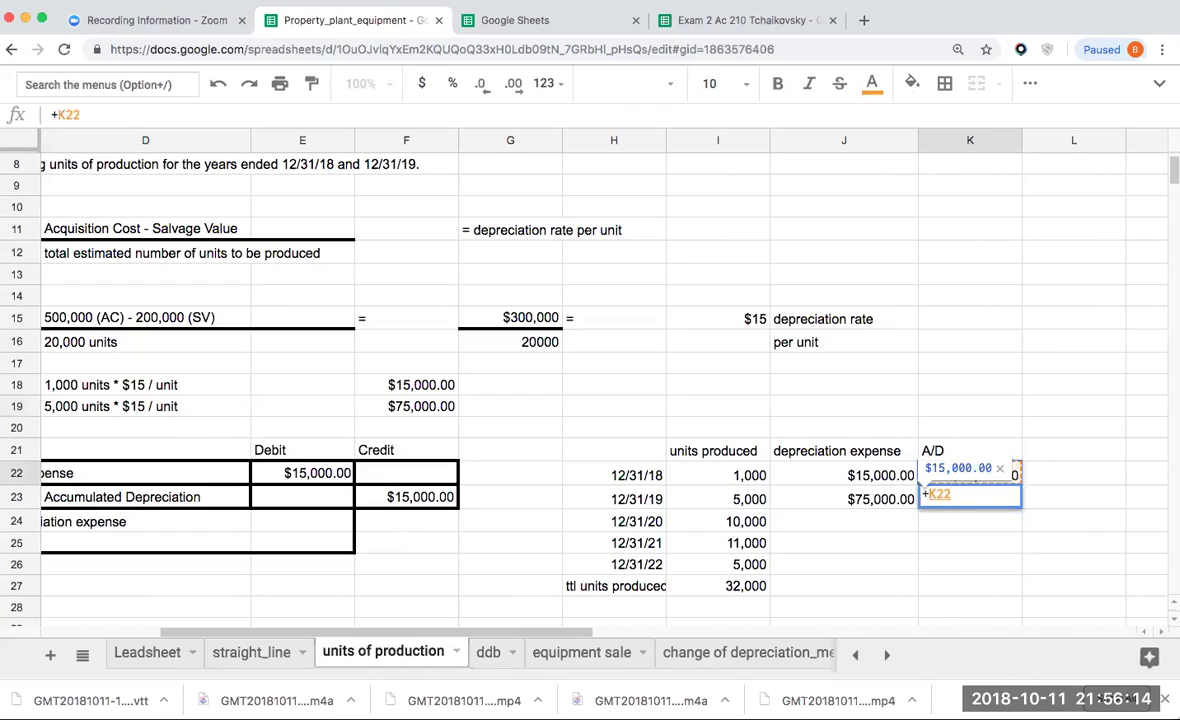
{"action": "type", "text": "+"}
{"action": "key", "text": "Left"}
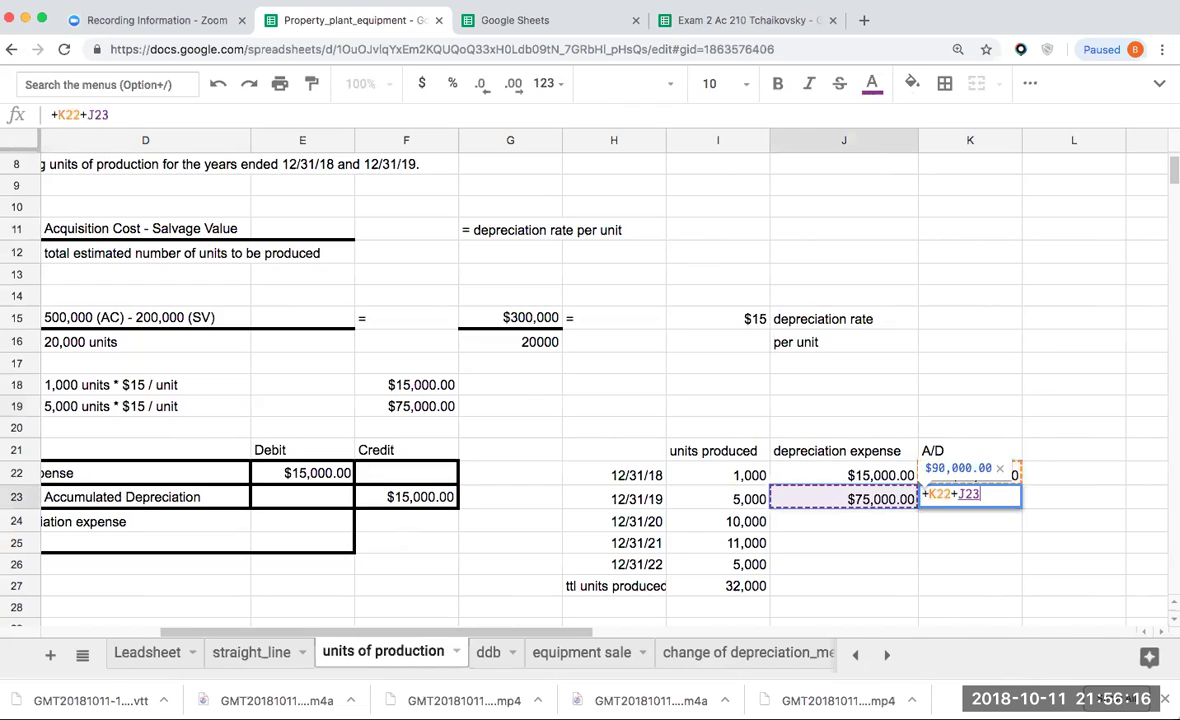
{"action": "key", "text": "Return"}
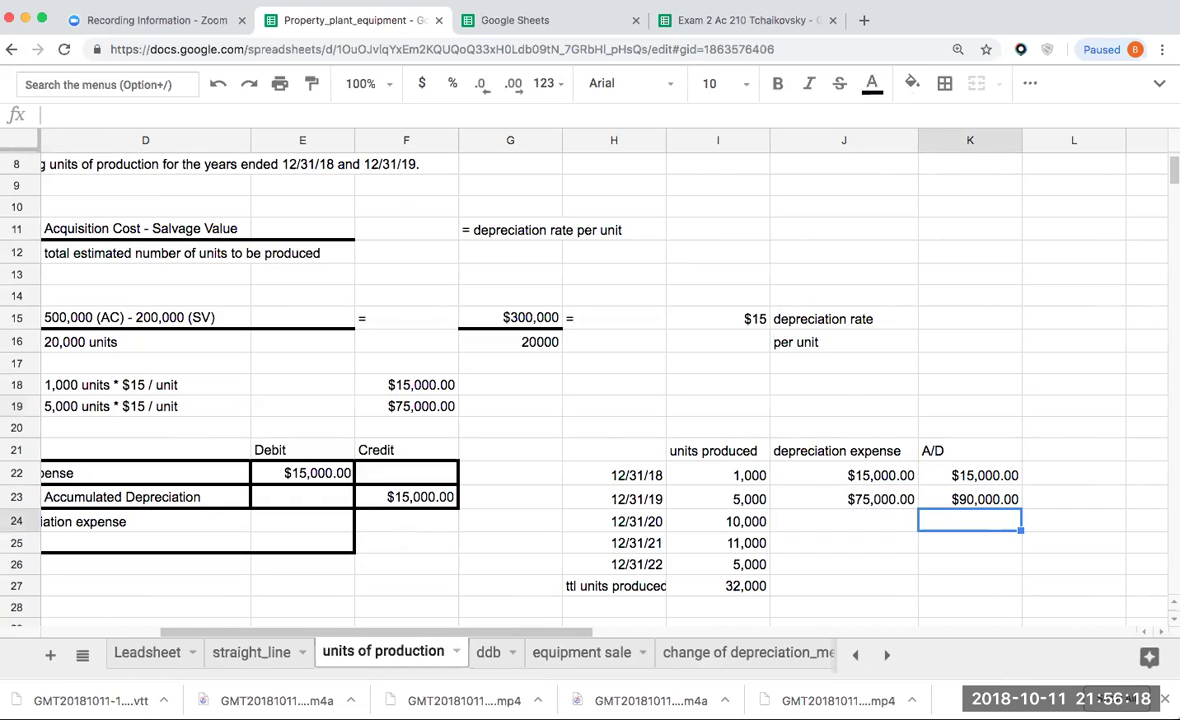
{"action": "key", "text": "Left"}
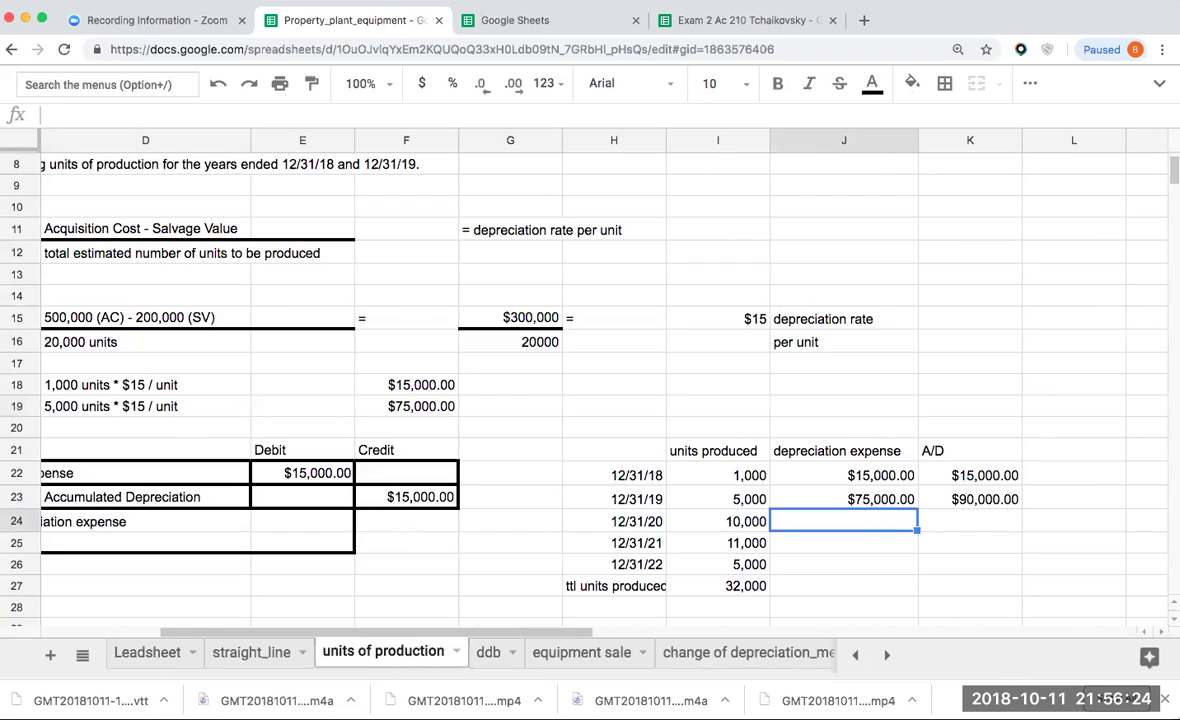
{"action": "key", "text": "Right"}
{"action": "key", "text": "Right"}
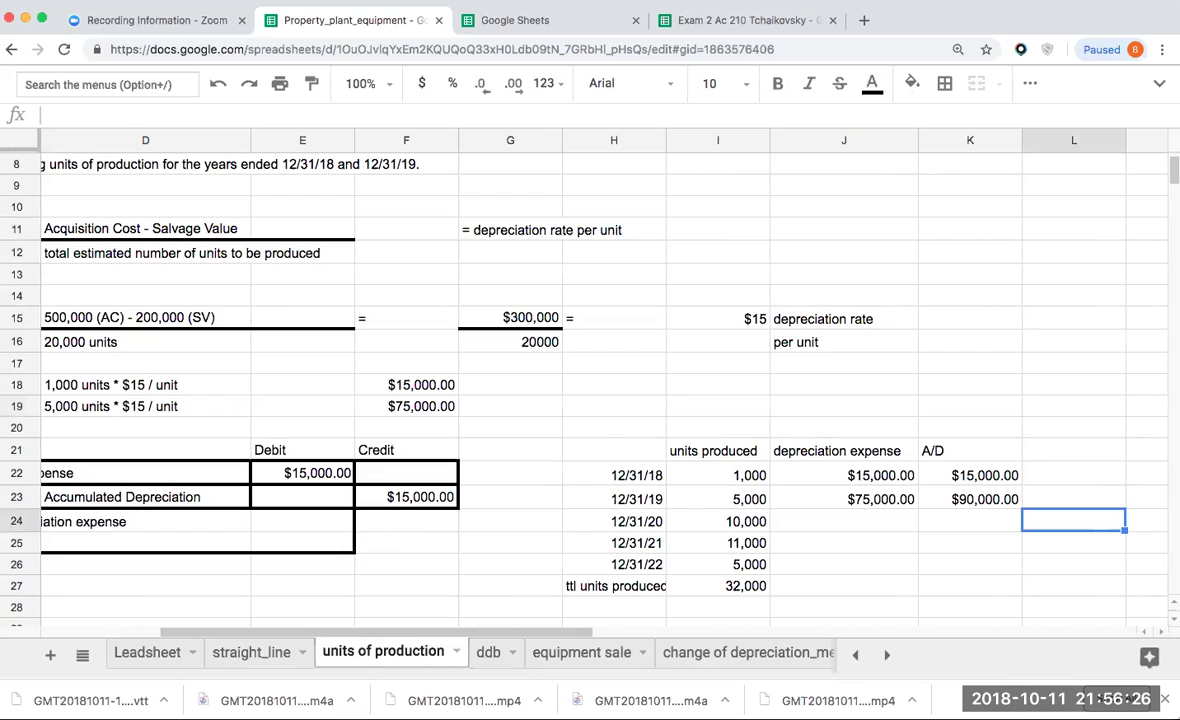
Enter =10000*15 in J24, formatted as currency with no decimals ($150,000)
{"action": "key", "text": "Left"}
{"action": "key", "text": "Left"}
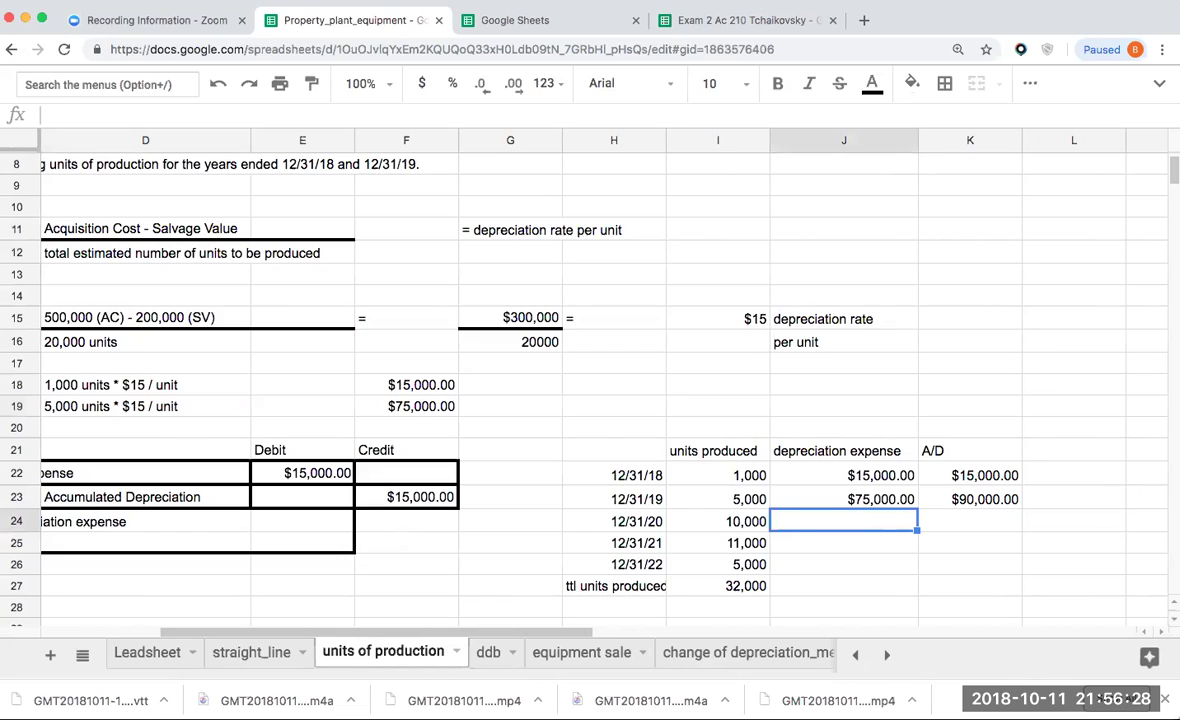
{"action": "type", "text": "+10000*15"}
{"action": "key", "text": "Return"}
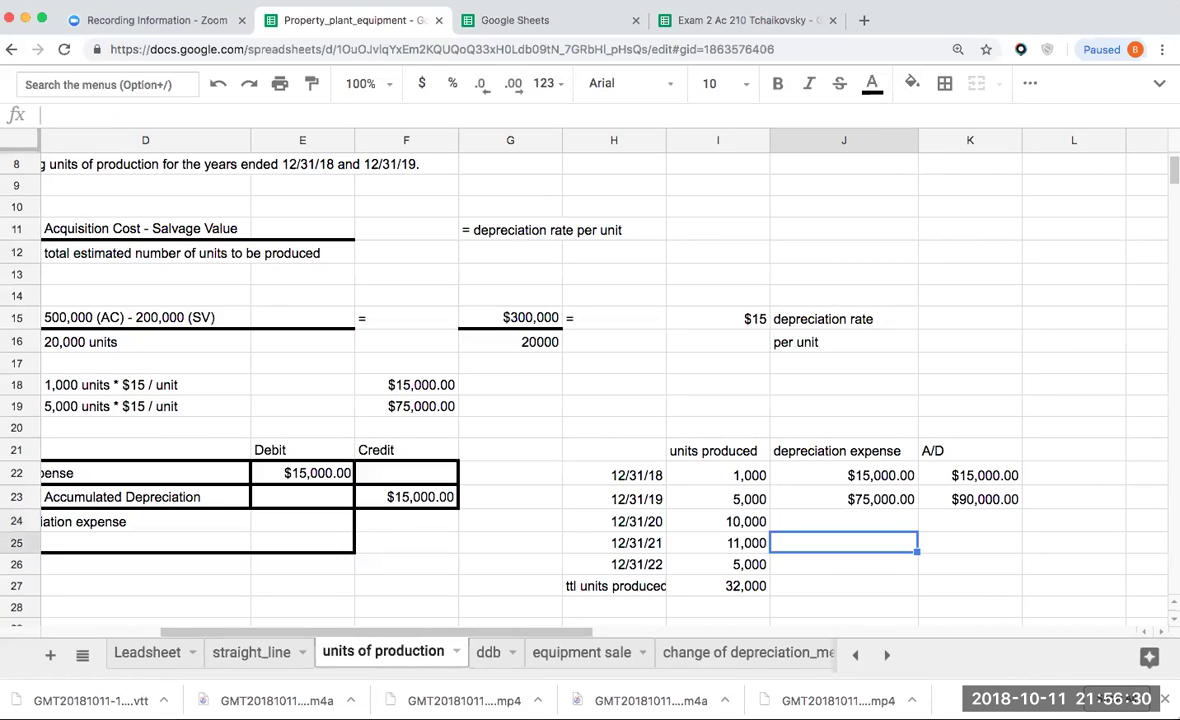
{"action": "key", "text": "Up"}
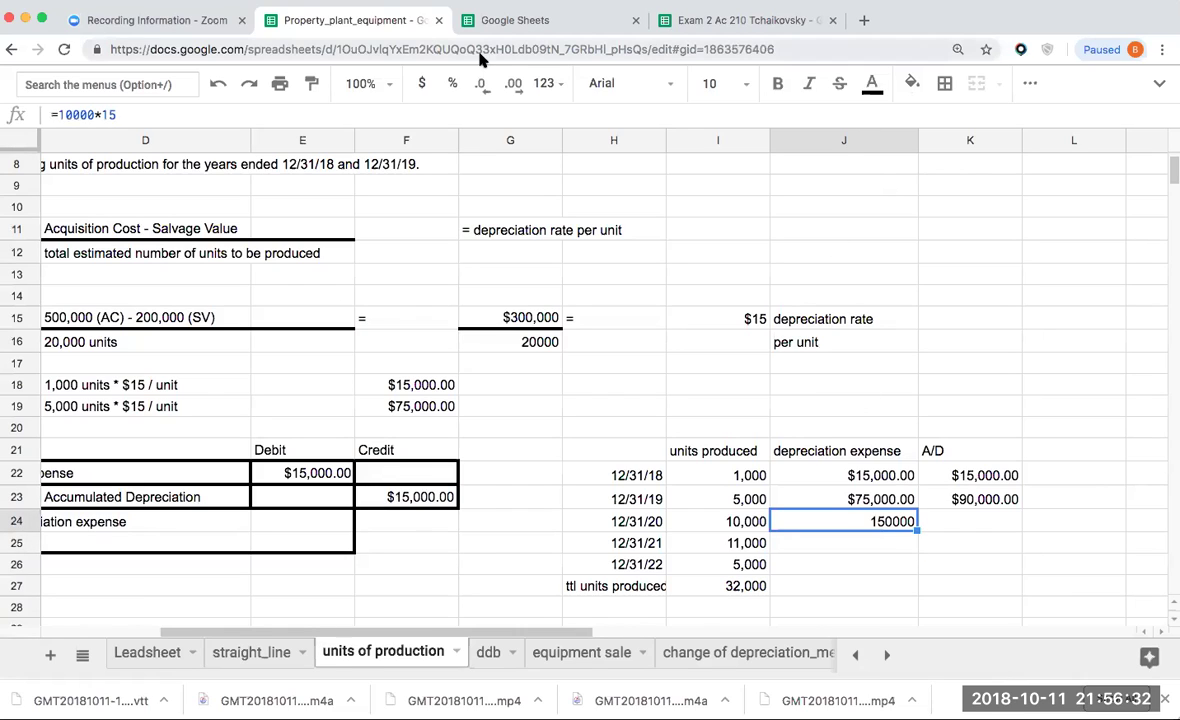
{"action": "left_click", "coordinate": [424, 87]}
{"action": "double_click", "coordinate": [484, 88]}
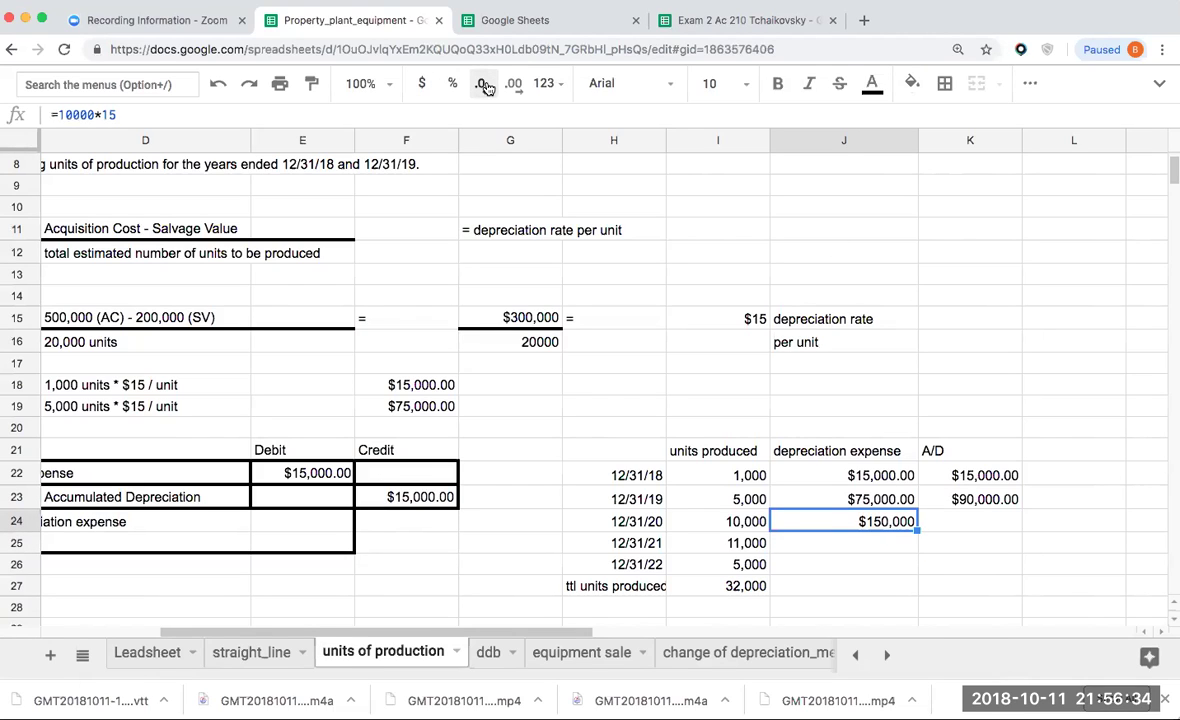
Set K24 to =J24+K23 for $240,000 accumulated depreciation
{"action": "key", "text": "Right"}
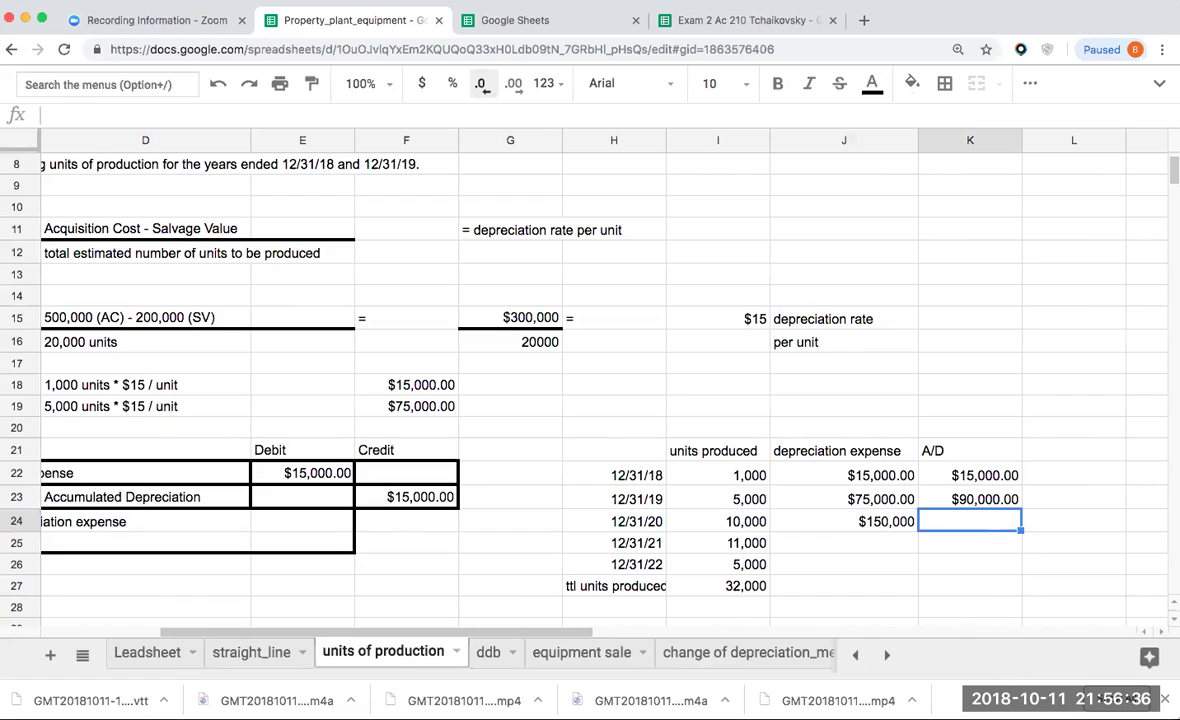
{"action": "type", "text": "+"}
{"action": "key", "text": "Left"}
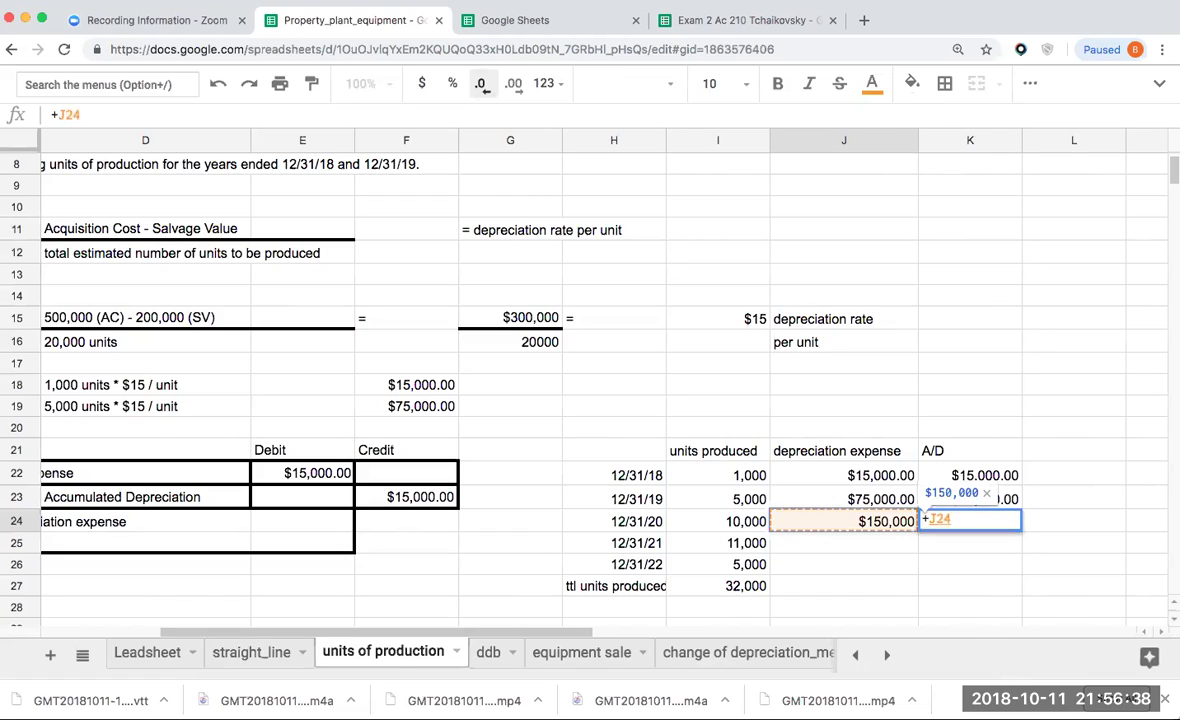
{"action": "type", "text": "+"}
{"action": "key", "text": "Up"}
{"action": "key", "text": "Return"}
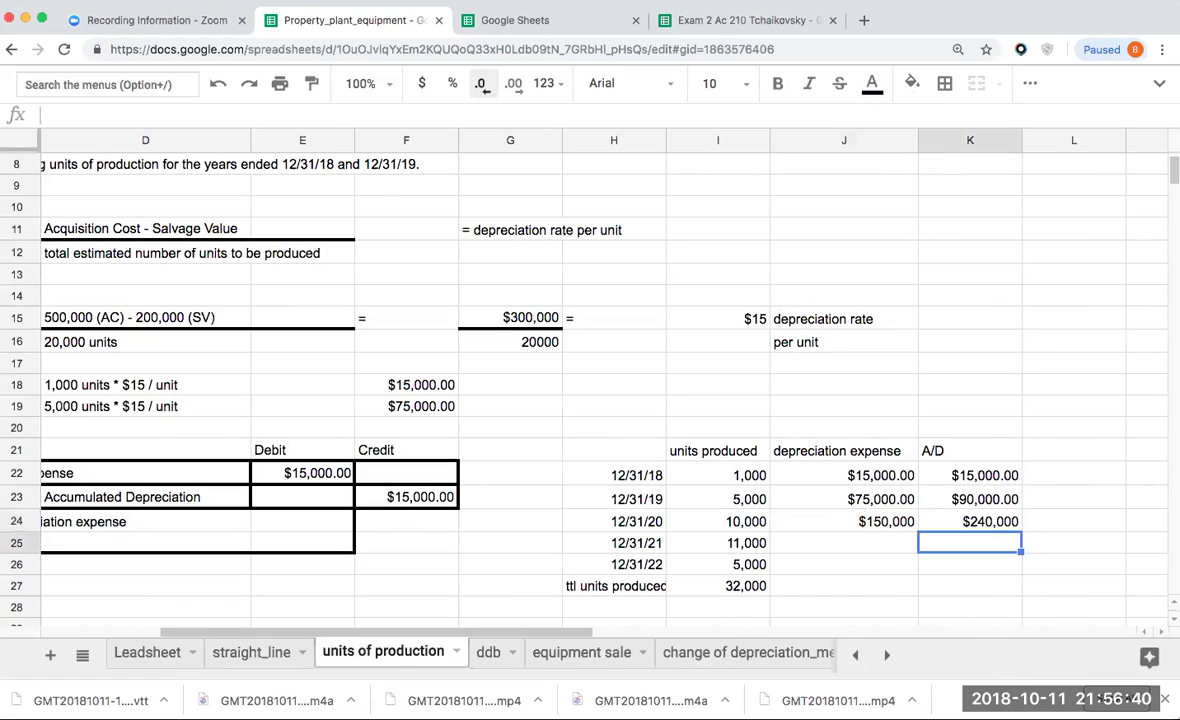
{"action": "key", "text": "Up"}
{"action": "key", "text": "Down"}
{"action": "key", "text": "Up"}
{"action": "key", "text": "Up"}
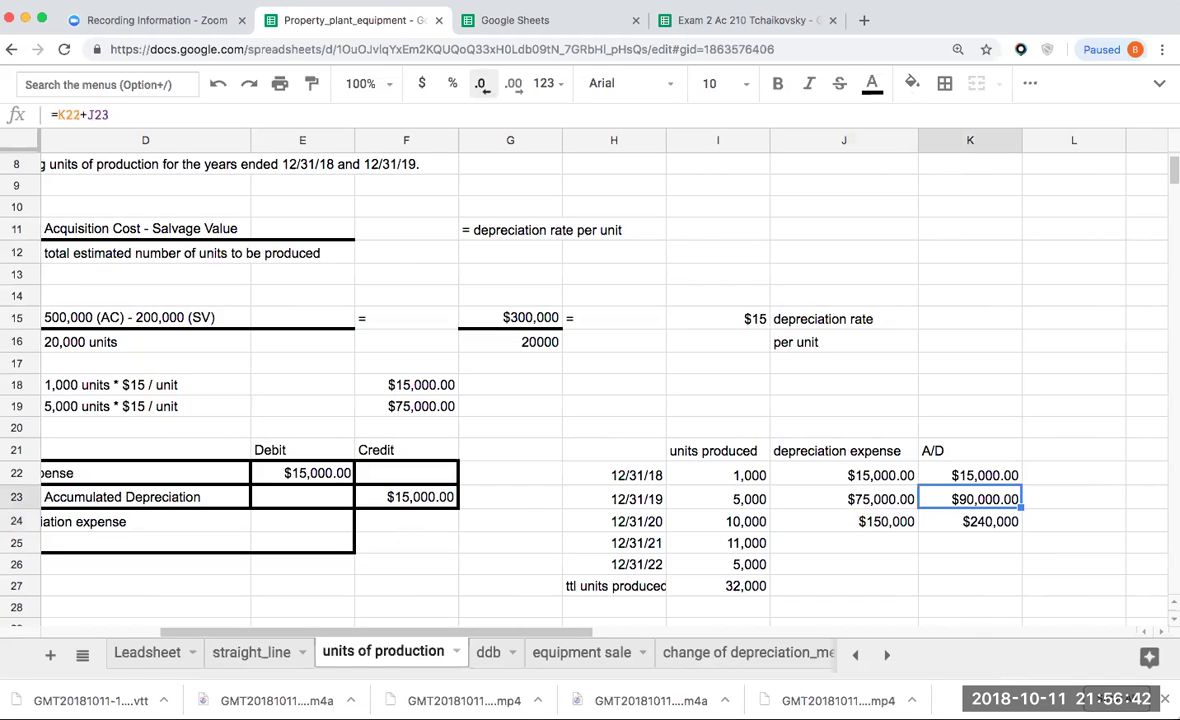
{"action": "key", "text": "Right"}
{"action": "key", "text": "Right"}
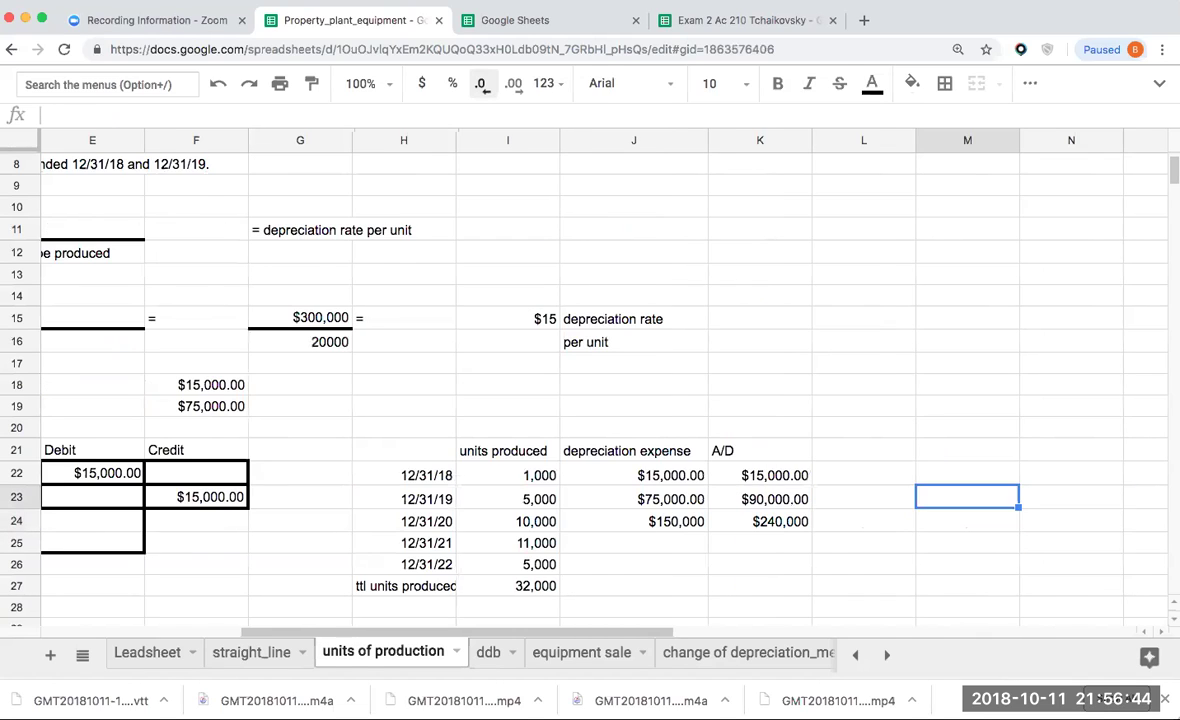
Enter the labels Equipment, '- A/D Equipment' and 'Equipment, net' in M21:M23
{"action": "key", "text": "Up"}
{"action": "key", "text": "Up"}
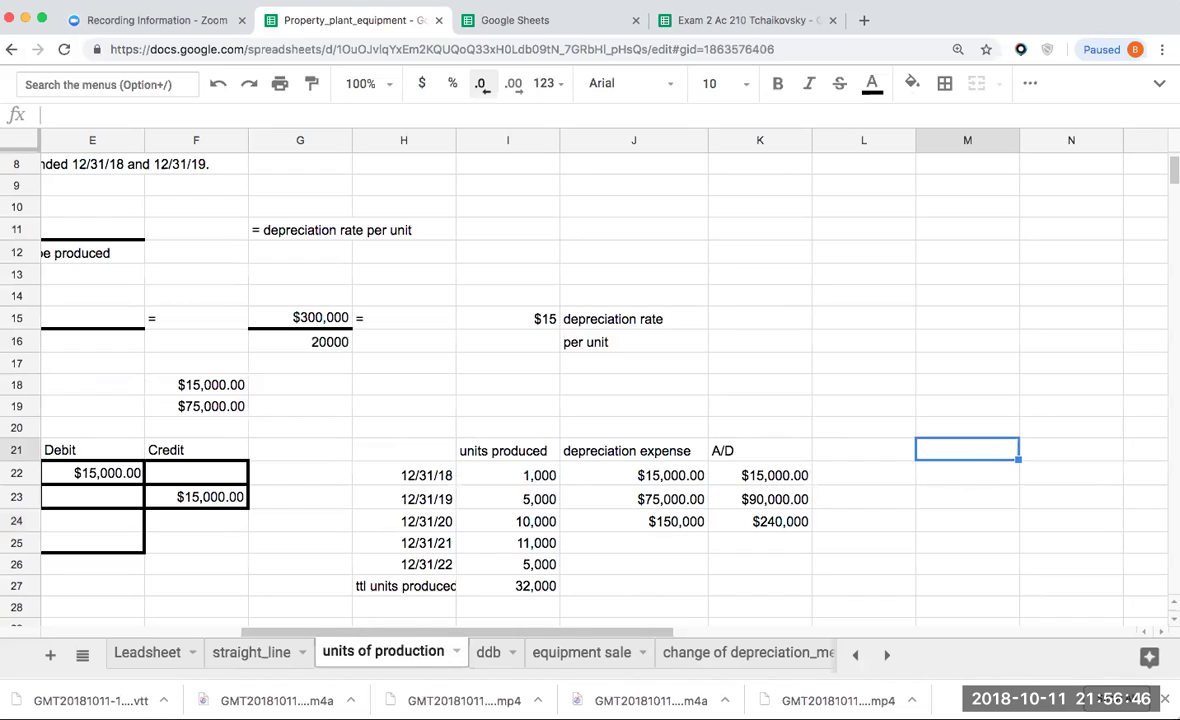
{"action": "type", "text": "Equipmen"}
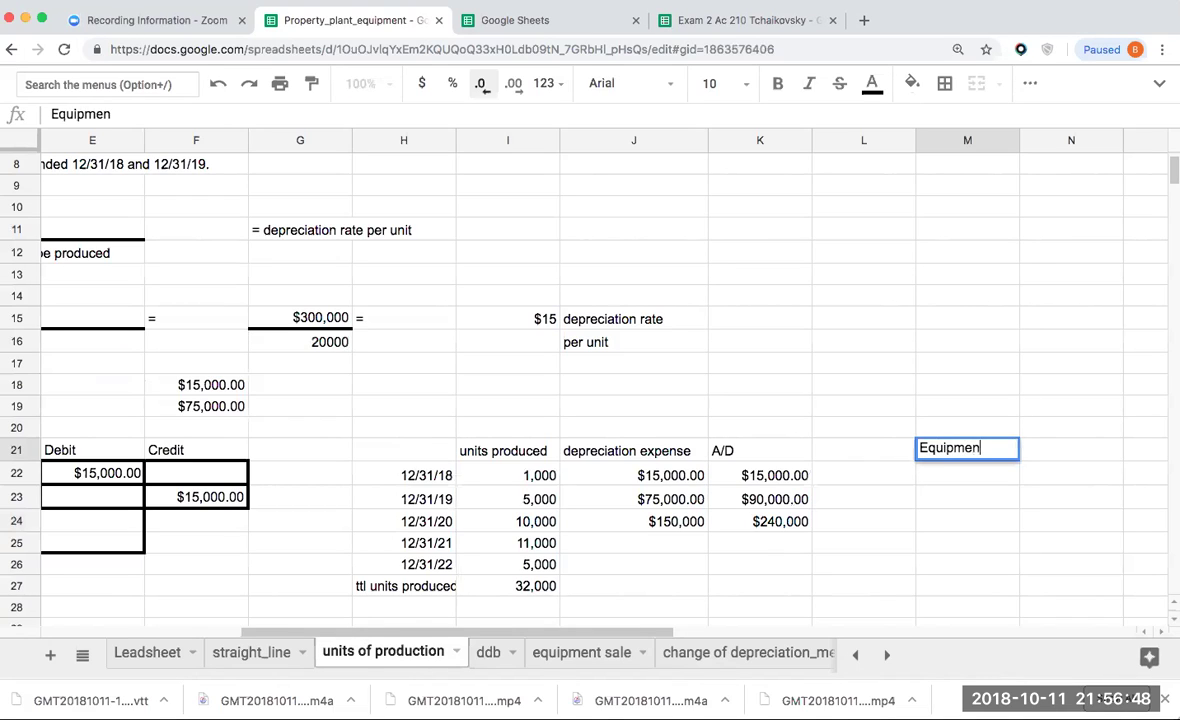
{"action": "type", "text": "t"}
{"action": "key", "text": "Return"}
{"action": "type", "text": "'-"}
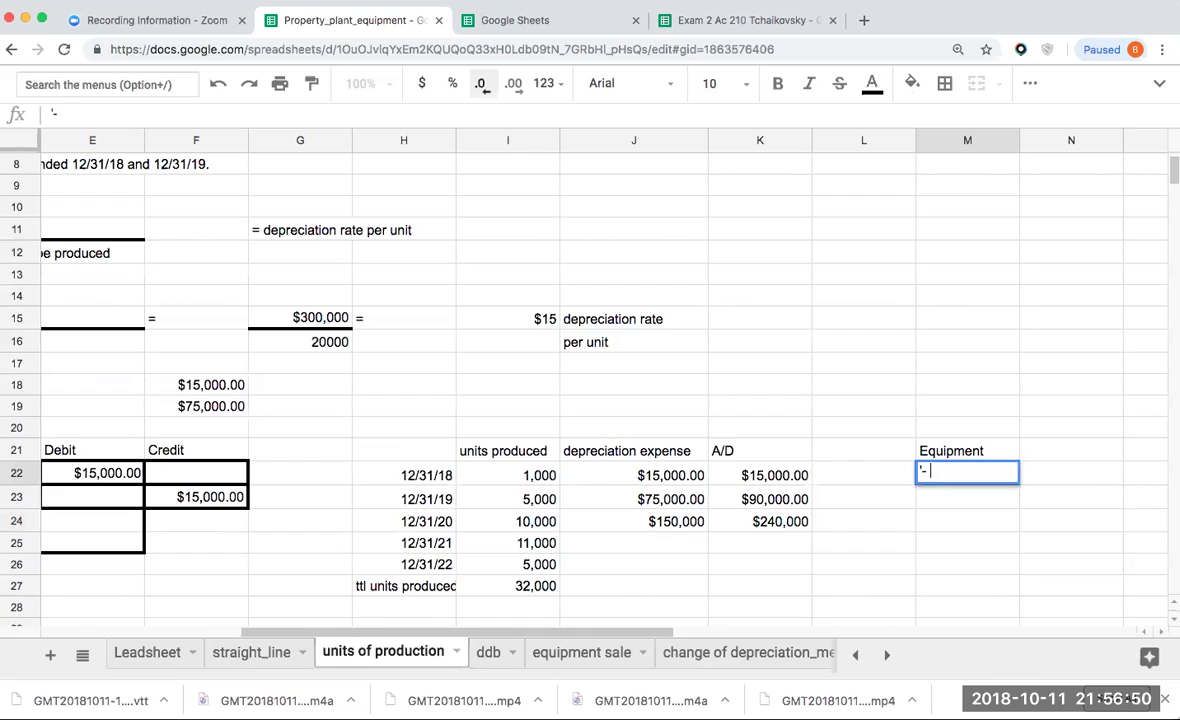
{"action": "type", "text": " A/D"}
{"action": "type", "text": " Equipmke"}
{"action": "key", "text": "BackSpace"}
{"action": "key", "text": "BackSpace"}
{"action": "type", "text": "e"}
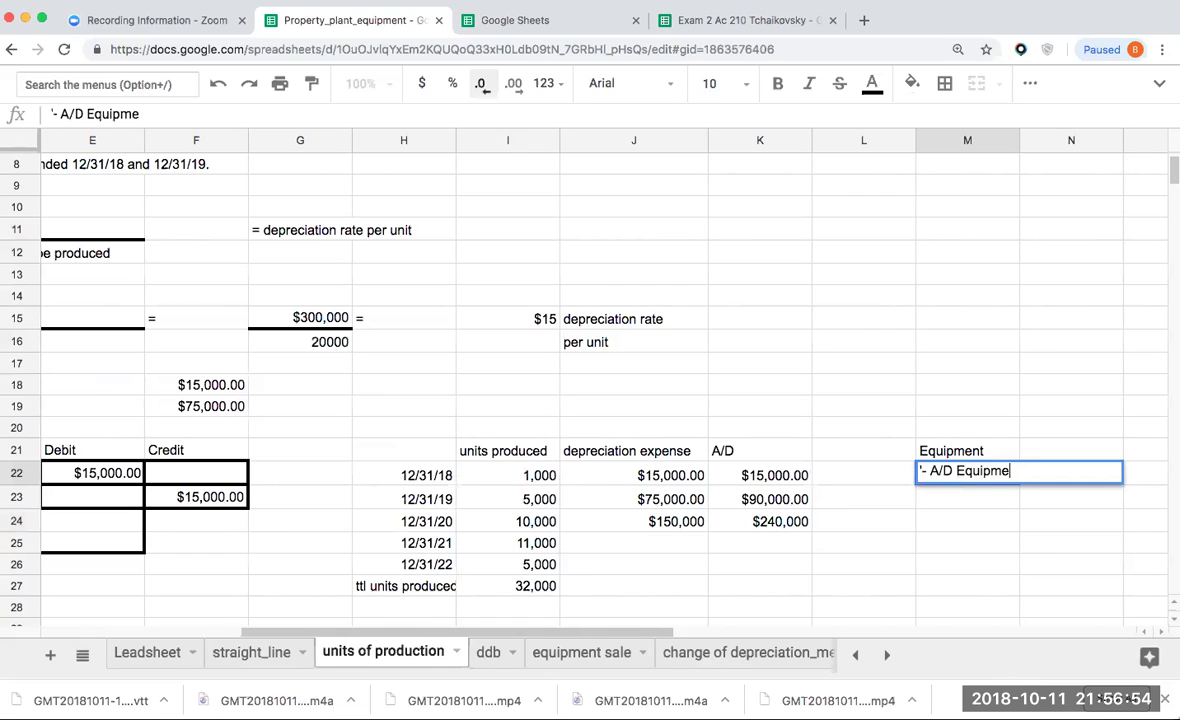
{"action": "type", "text": "nt"}
{"action": "key", "text": "Return"}
{"action": "type", "text": "Equipment, n"}
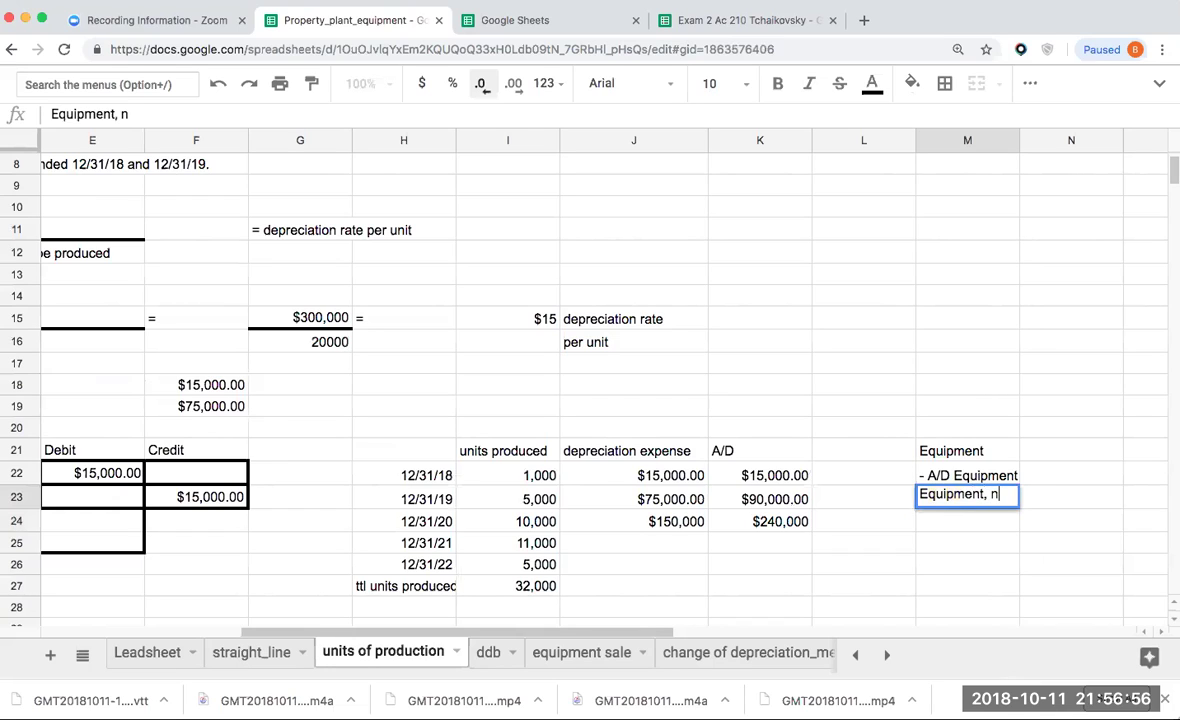
{"action": "type", "text": "et"}
{"action": "key", "text": "Return"}
Enter the 12/31/20 heading, 500000 equipment cost and =-K24 accumulated depreciation in column N
{"action": "key", "text": "Up"}
{"action": "key", "text": "Right"}
{"action": "key", "text": "Up"}
{"action": "key", "text": "Up"}
{"action": "key", "text": "Up"}
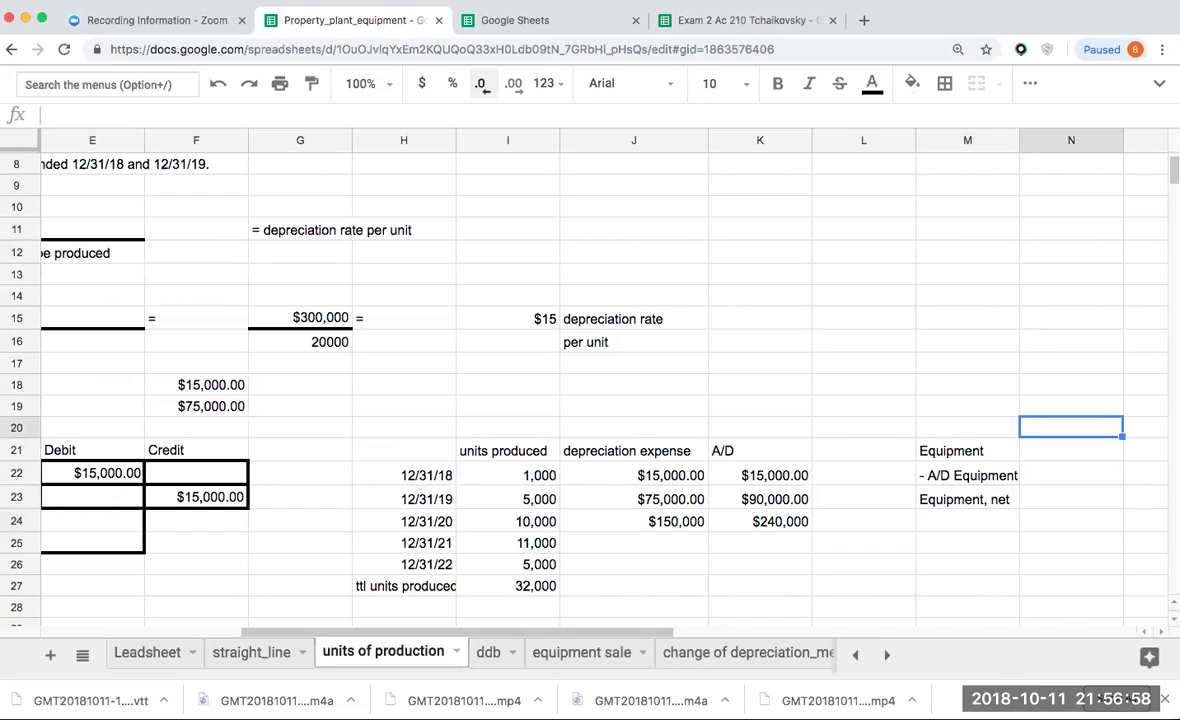
{"action": "type", "text": "12/31/20"}
{"action": "key", "text": "Return"}
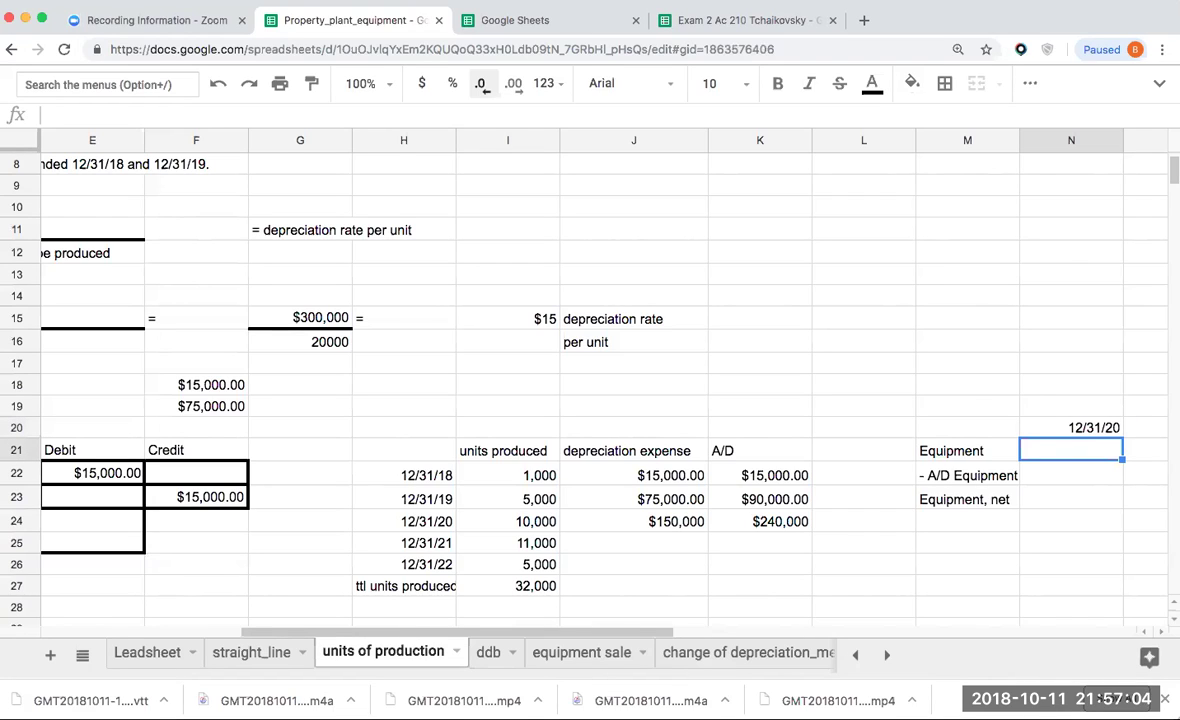
{"action": "type", "text": "500000"}
{"action": "key", "text": "Return"}
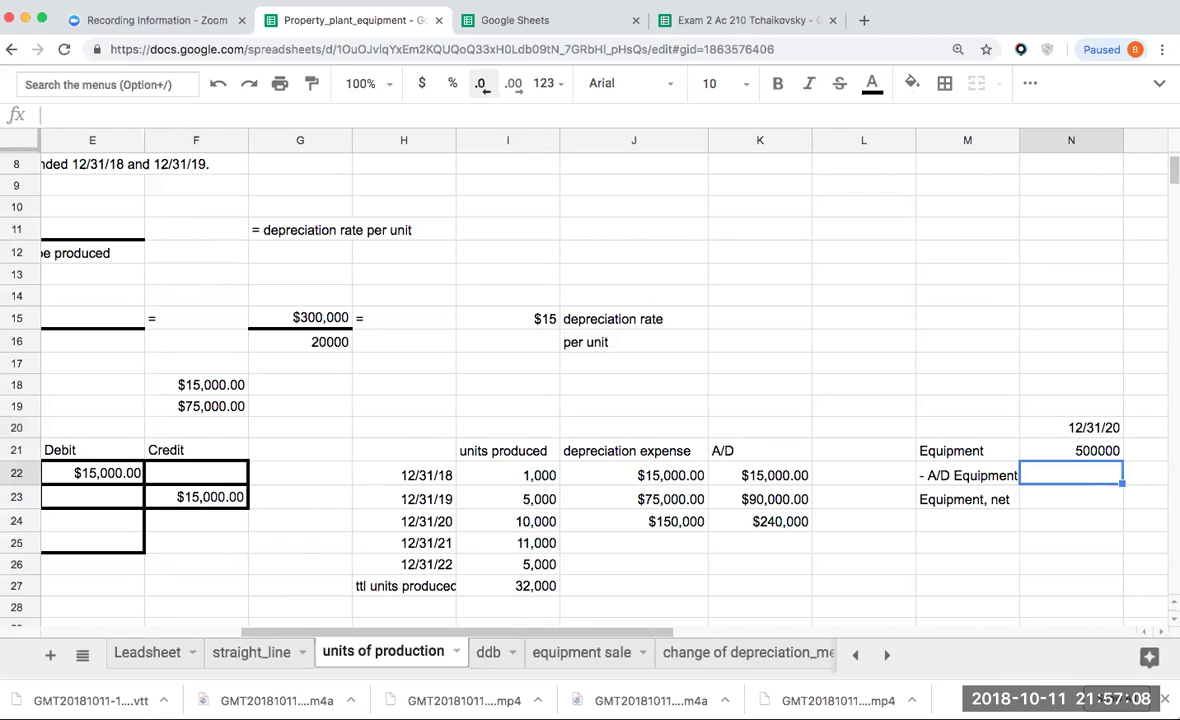
{"action": "type", "text": "="}
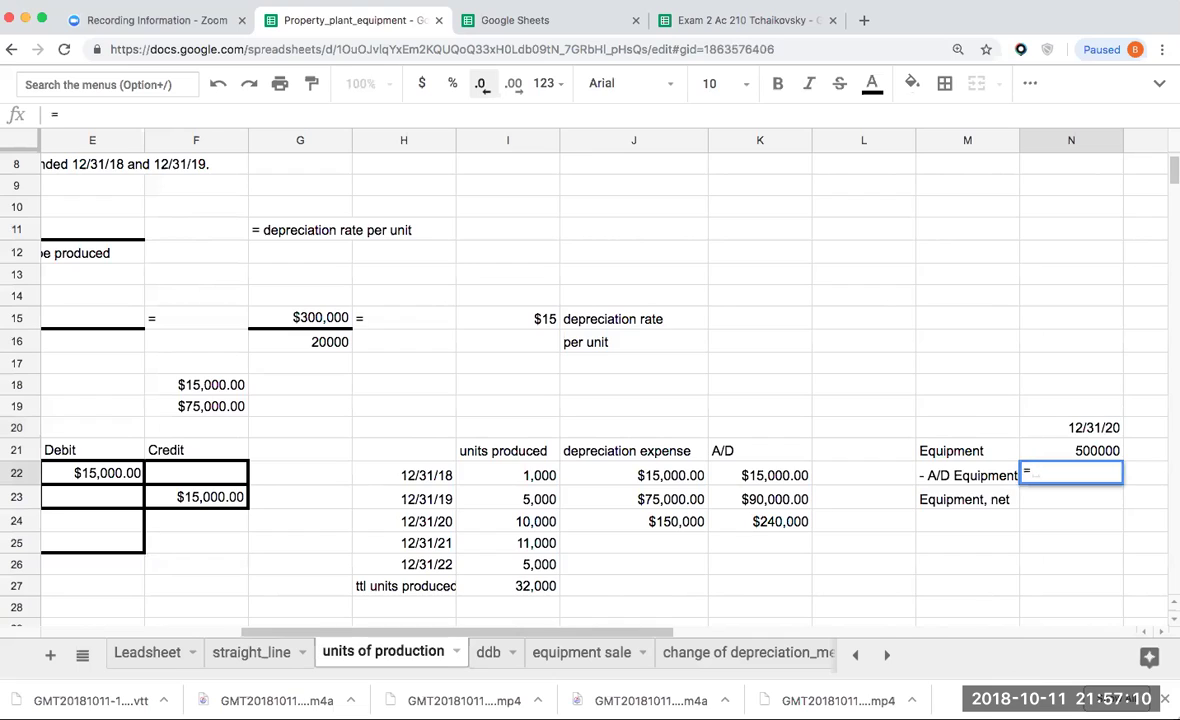
{"action": "type", "text": "-"}
{"action": "left_click", "coordinate": [756, 519]}
{"action": "key", "text": "Return"}
Add 'as of' above the date and format the $500,000 cost as currency without decimals
{"action": "key", "text": "Up"}
{"action": "key", "text": "Up"}
{"action": "key", "text": "Up"}
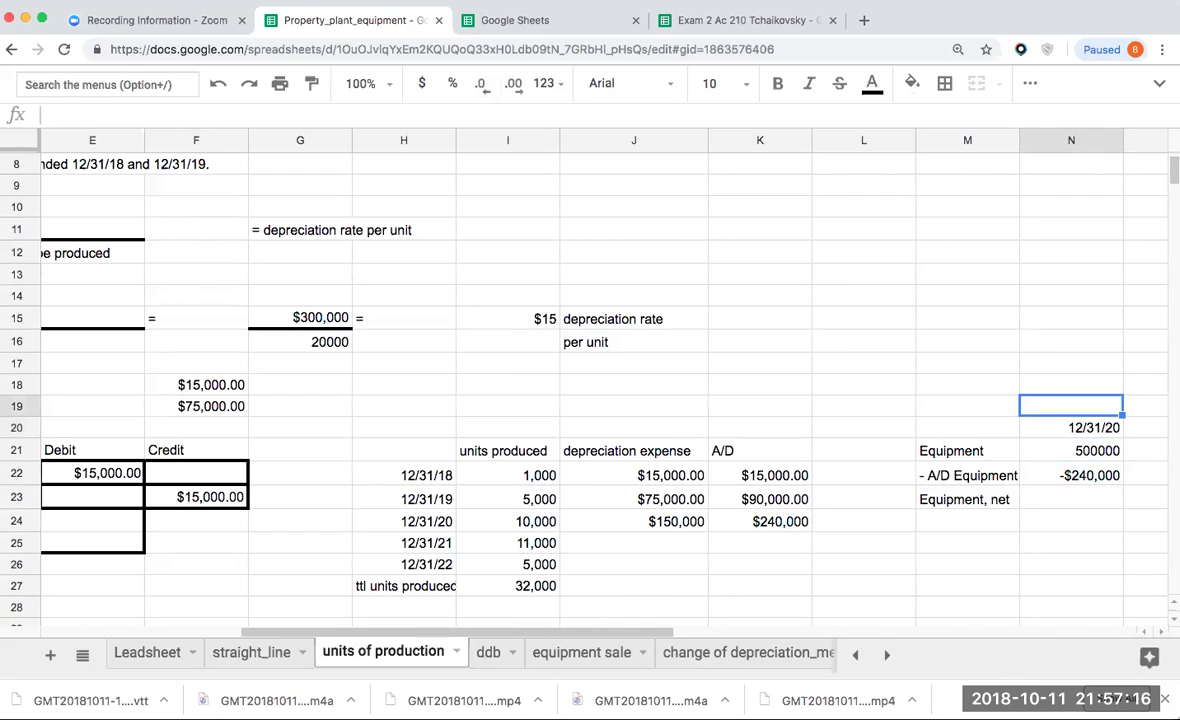
{"action": "type", "text": "as of"}
{"action": "key", "text": "Return"}
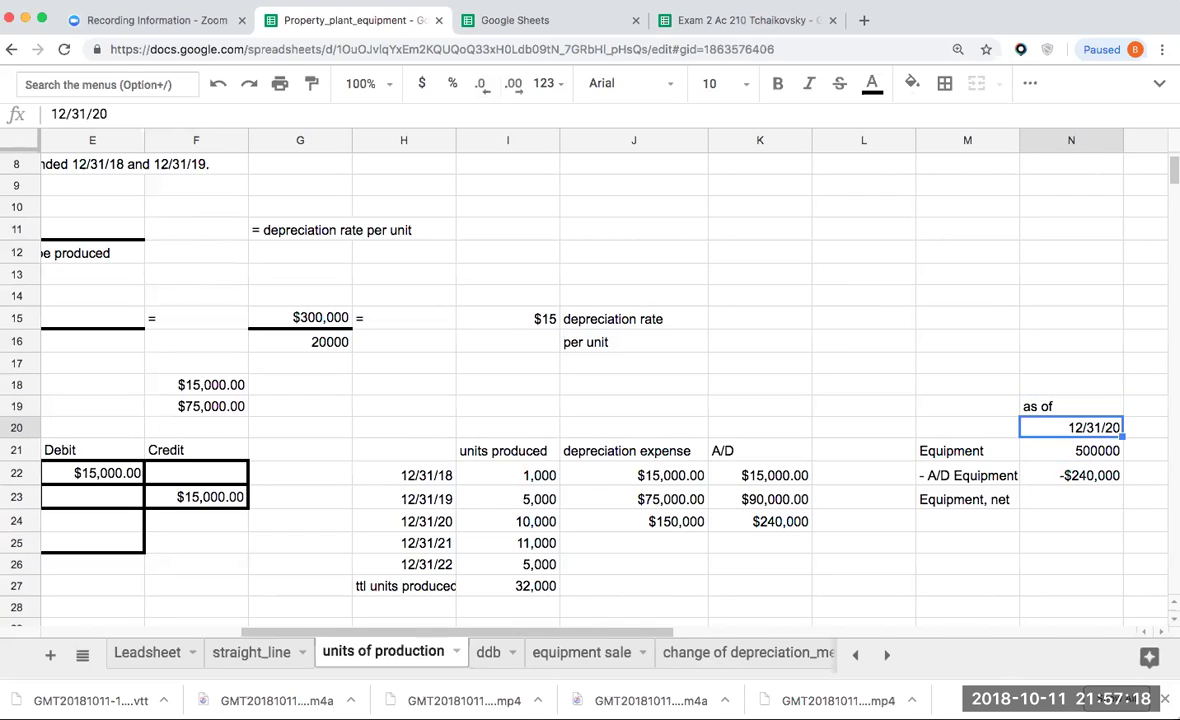
{"action": "key", "text": "Return"}
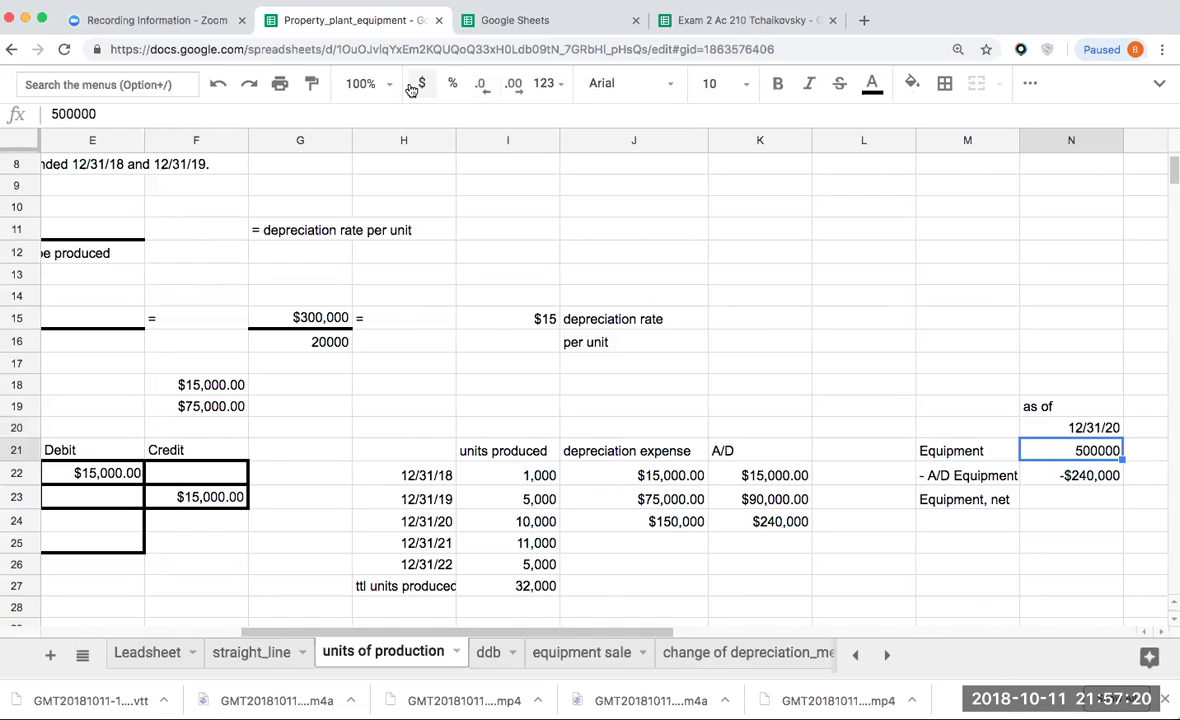
{"action": "left_click", "coordinate": [421, 83]}
{"action": "double_click", "coordinate": [480, 83]}
Compute Equipment, net as =N21+N22, giving $260,000
{"action": "left_click", "coordinate": [1040, 497]}
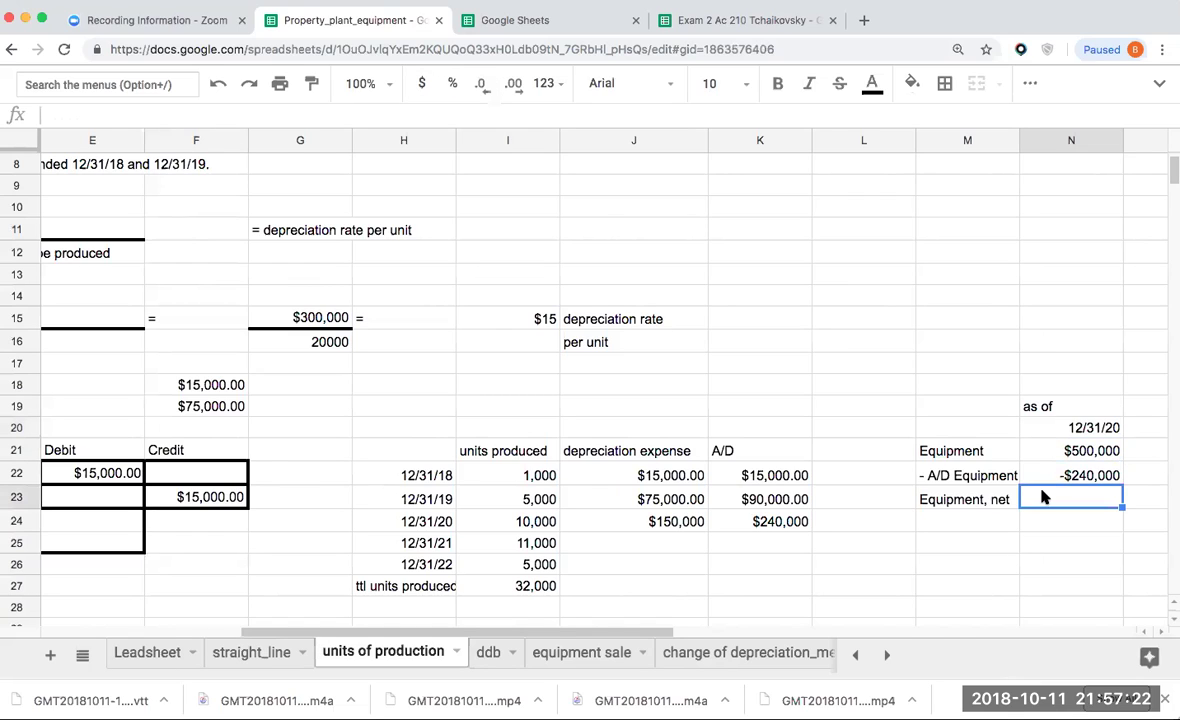
{"action": "type", "text": "="}
{"action": "key", "text": "Up"}
{"action": "key", "text": "Up"}
{"action": "type", "text": "+"}
{"action": "key", "text": "Up"}
{"action": "key", "text": "Return"}
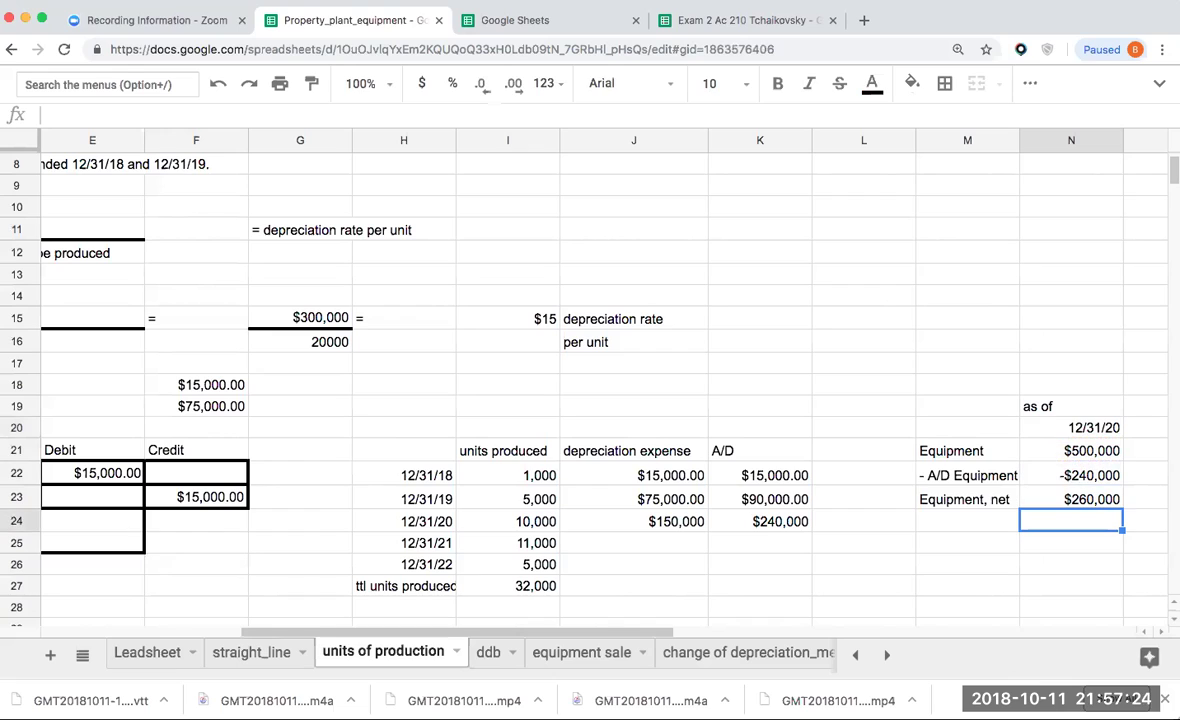
Apply a thick bottom border to the -$240,000 accumulated depreciation row
{"action": "left_click", "coordinate": [993, 475]}
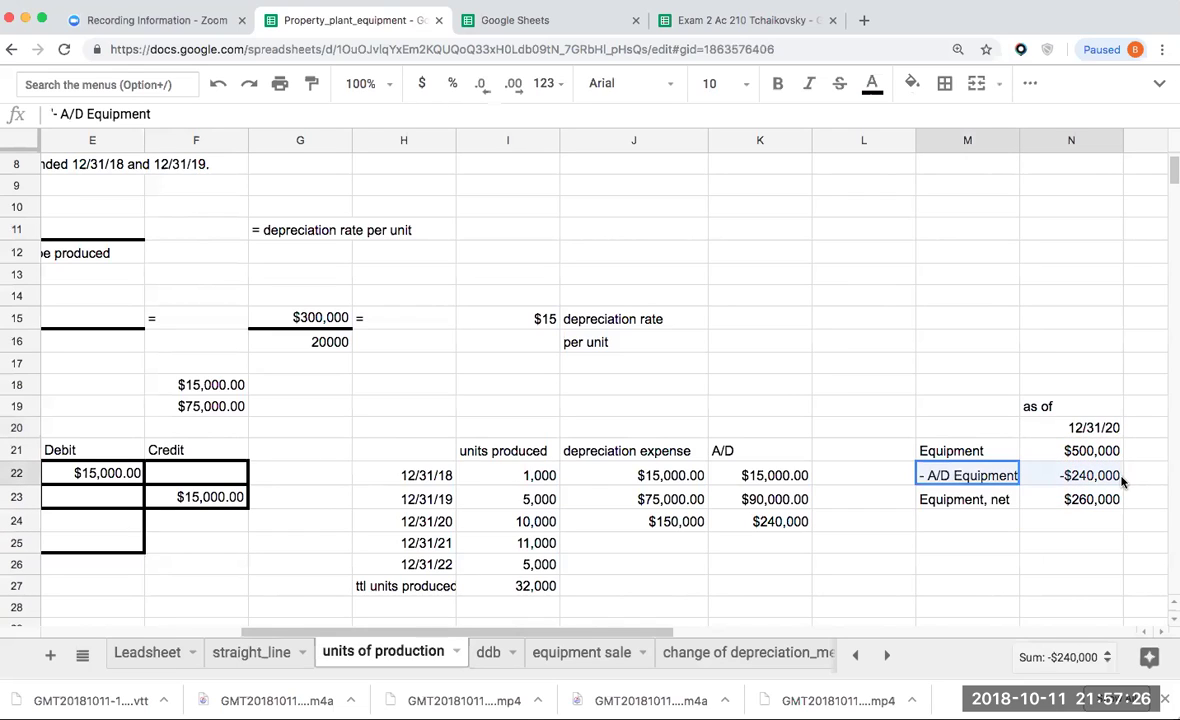
{"action": "left_click", "coordinate": [944, 83]}
{"action": "left_click", "coordinate": [1051, 159]}
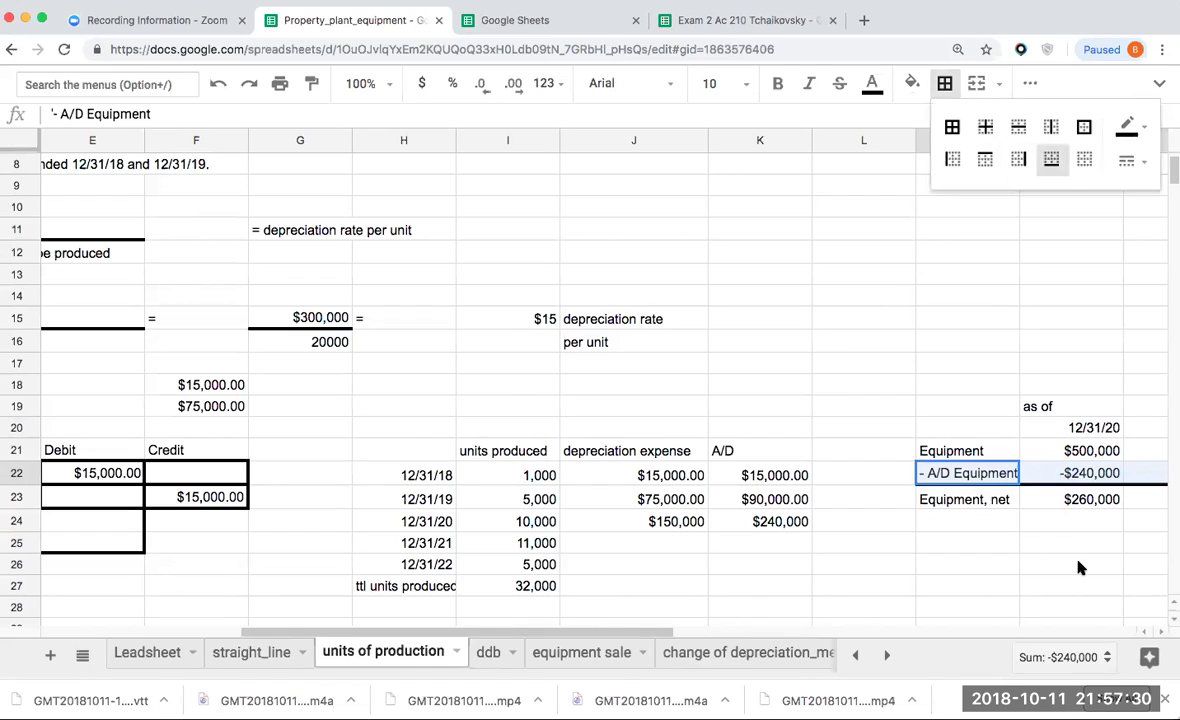
{"action": "left_click", "coordinate": [1078, 567]}
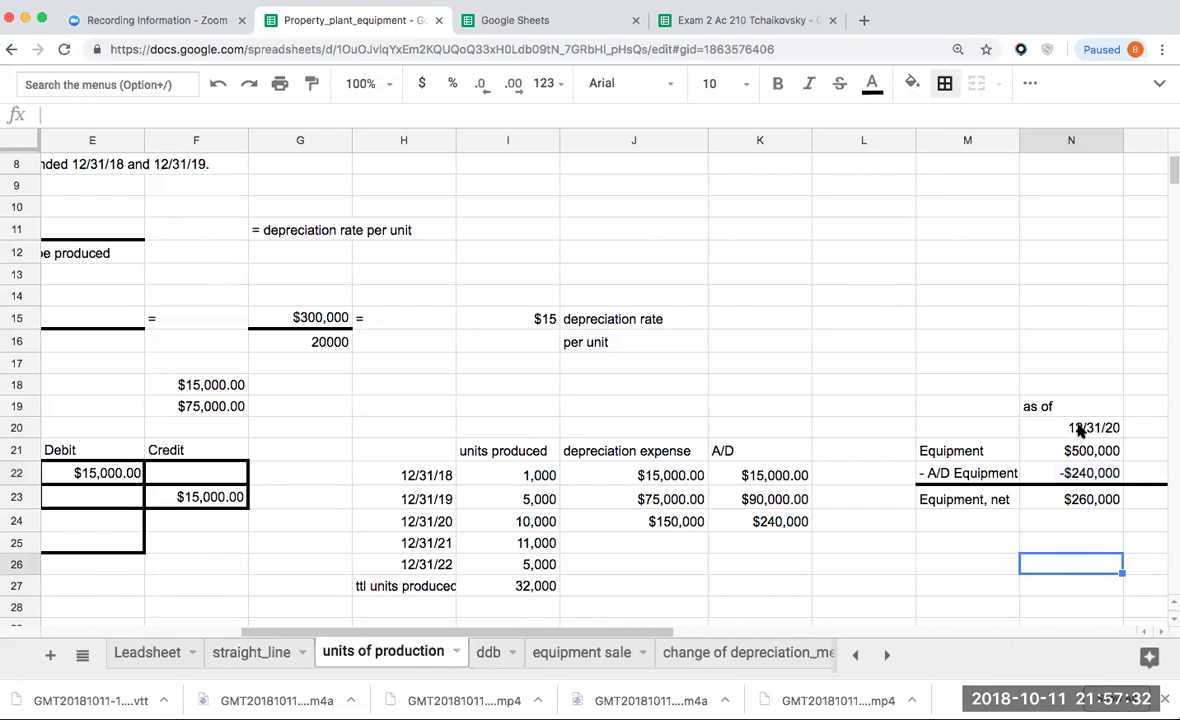
{"action": "left_click", "coordinate": [1048, 524]}
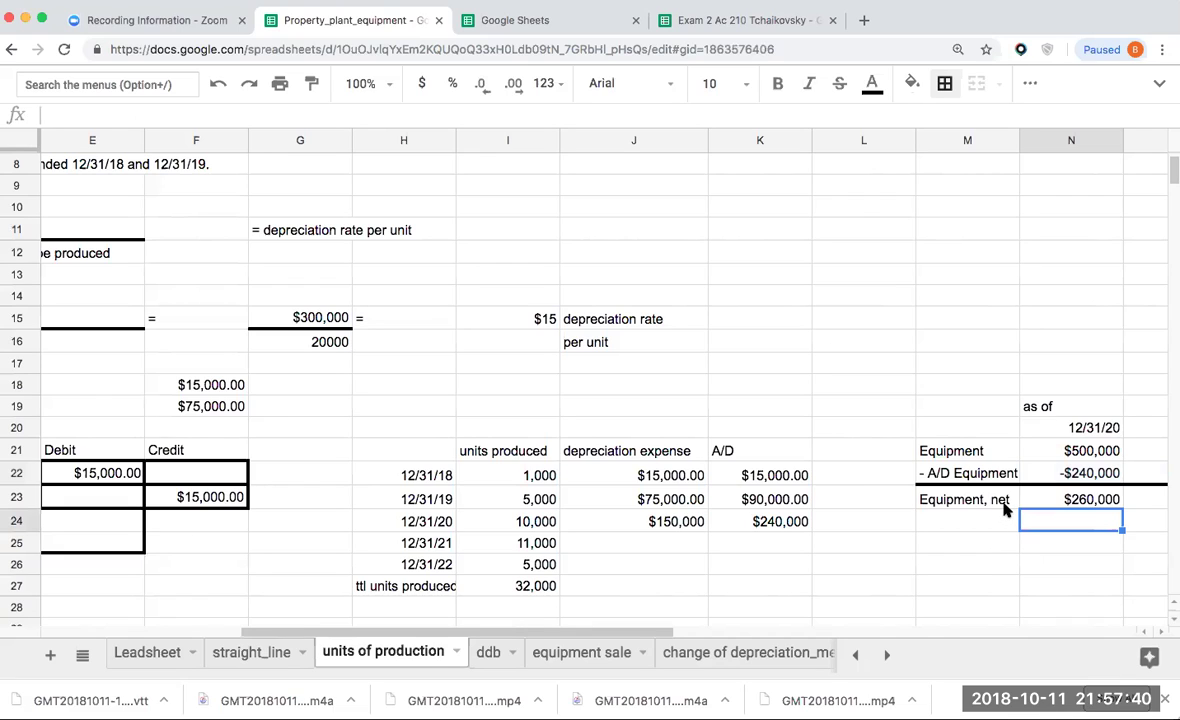
Add a 'salvage value' label with 200000 beside it, shown without decimals
{"action": "key", "text": "Down"}
{"action": "key", "text": "Left"}
{"action": "type", "text": "sal"}
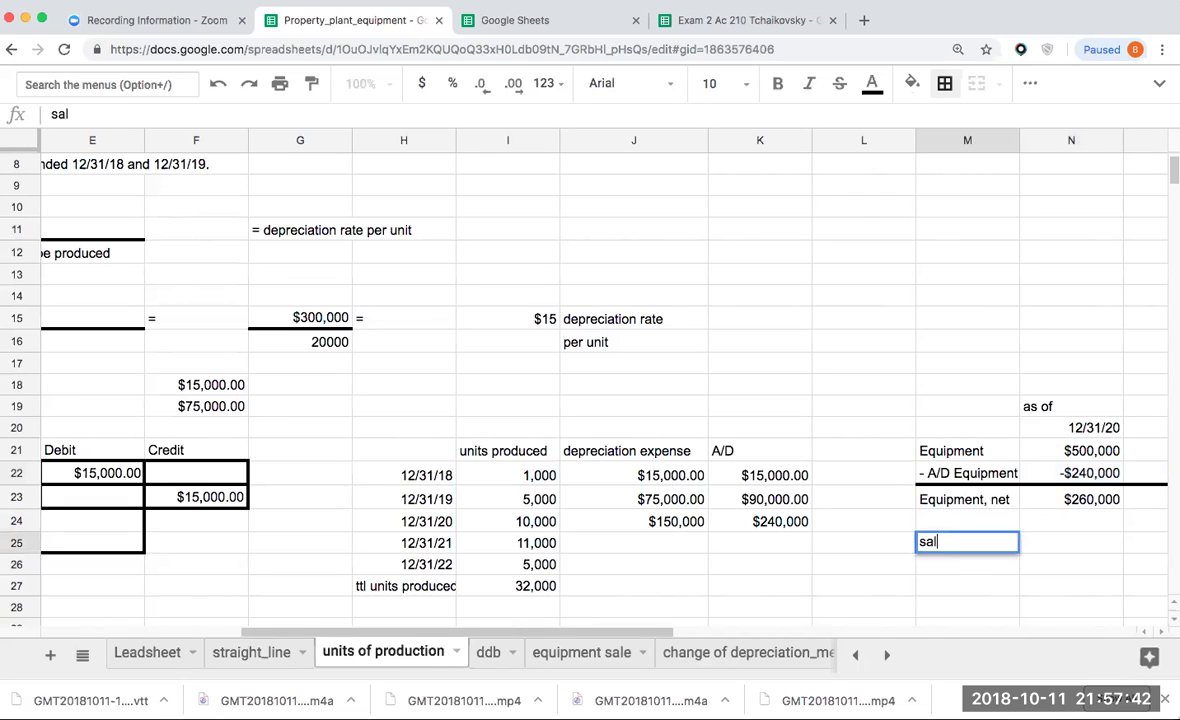
{"action": "type", "text": "vage value"}
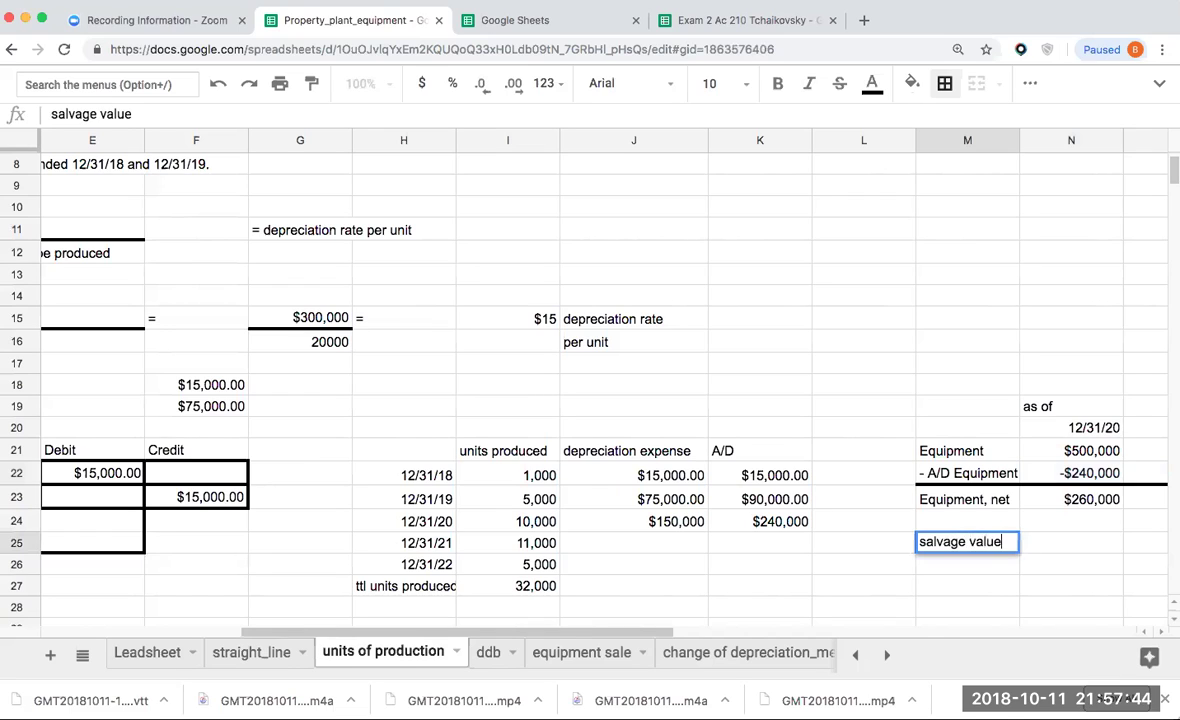
{"action": "key", "text": "Return"}
{"action": "key", "text": "Up"}
{"action": "key", "text": "Right"}
{"action": "type", "text": "20"}
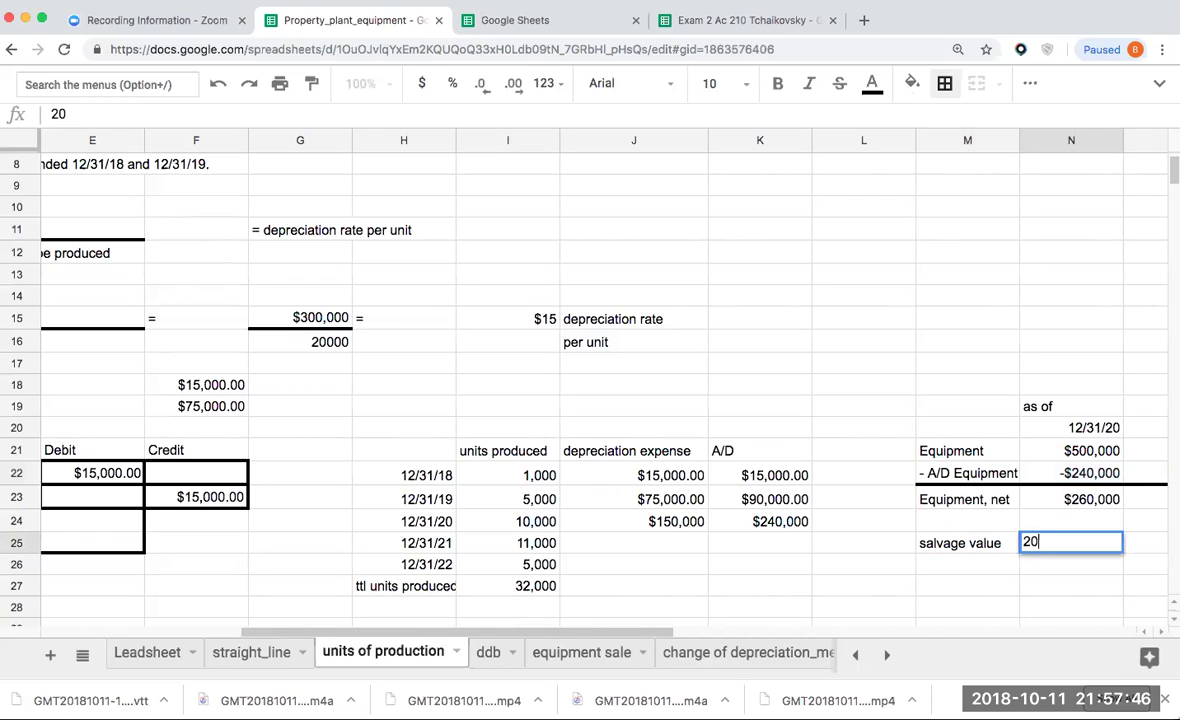
{"action": "type", "text": "00"}
{"action": "key", "text": "BackSpace"}
{"action": "type", "text": "0000"}
{"action": "key", "text": "Return"}
{"action": "key", "text": "Up"}
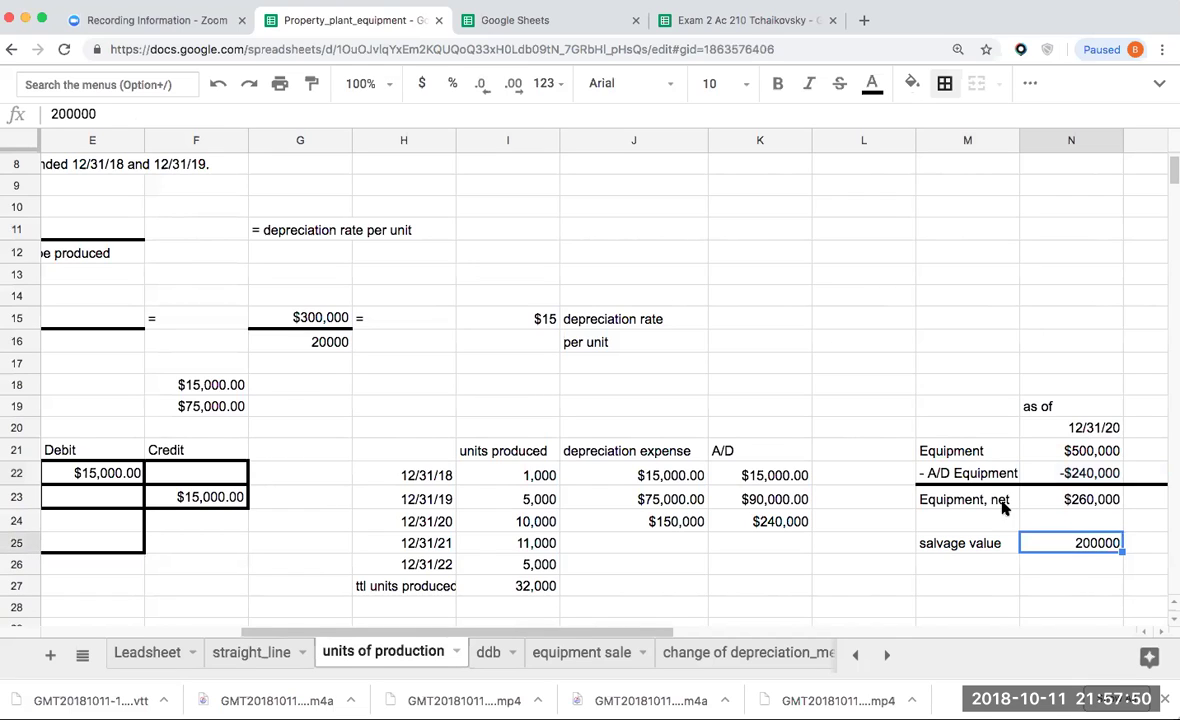
{"action": "double_click", "coordinate": [481, 84]}
Check the accumulated depreciation and net equipment formulas in N22 and N23
{"action": "left_click", "coordinate": [1083, 478]}
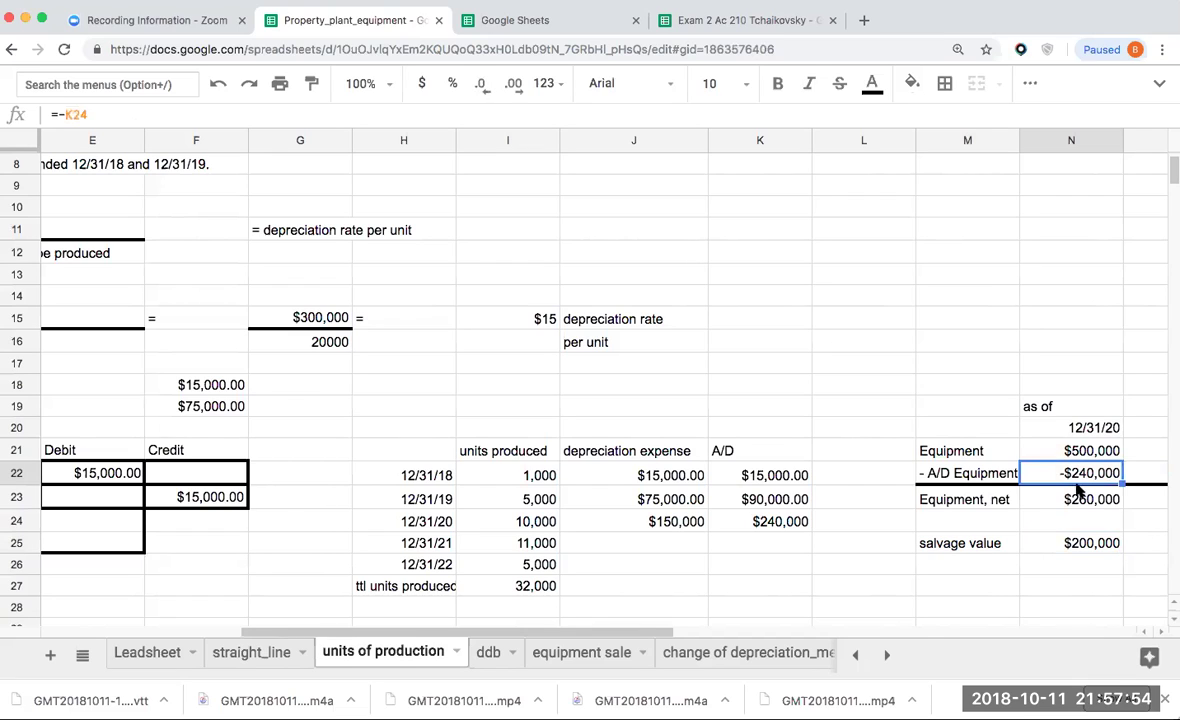
{"action": "left_click", "coordinate": [1081, 500]}
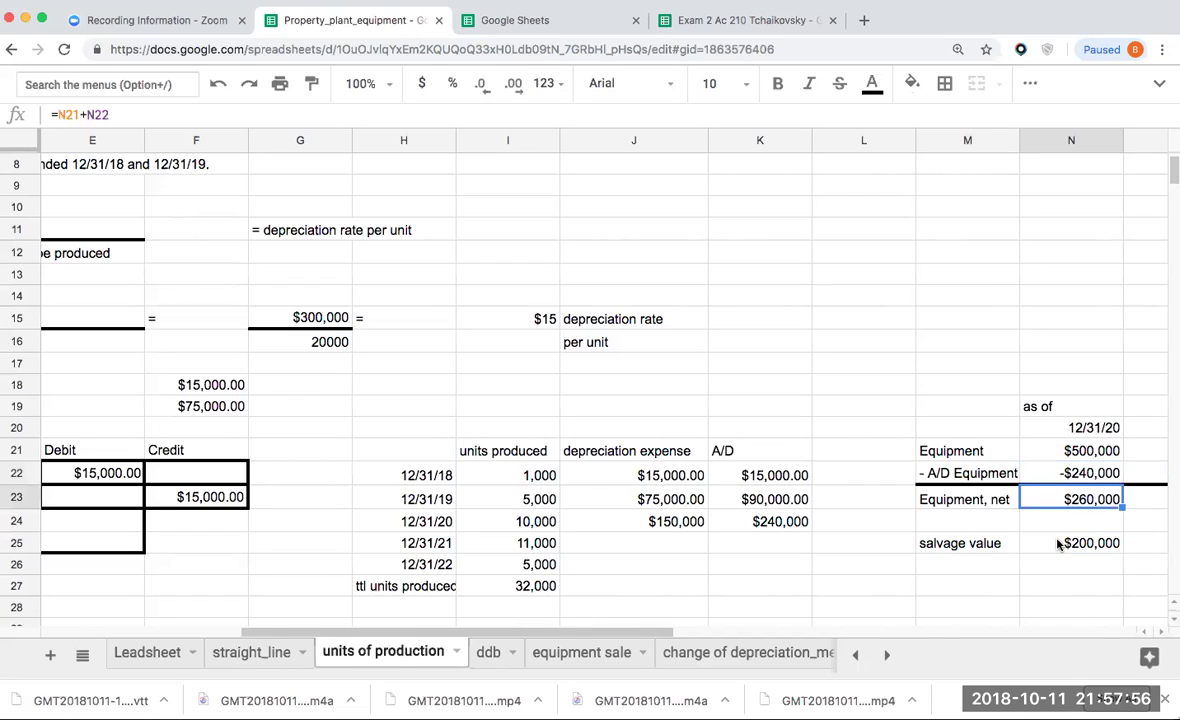
{"action": "left_click", "coordinate": [1058, 544]}
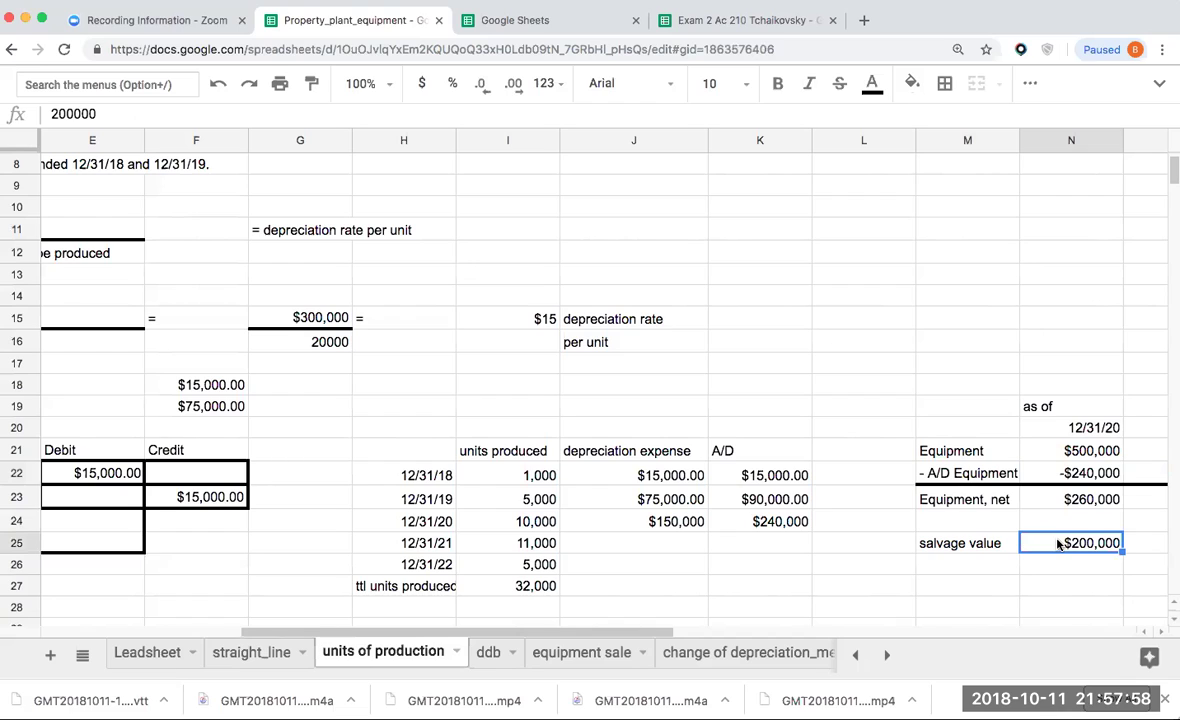
{"action": "left_click", "coordinate": [1110, 516]}
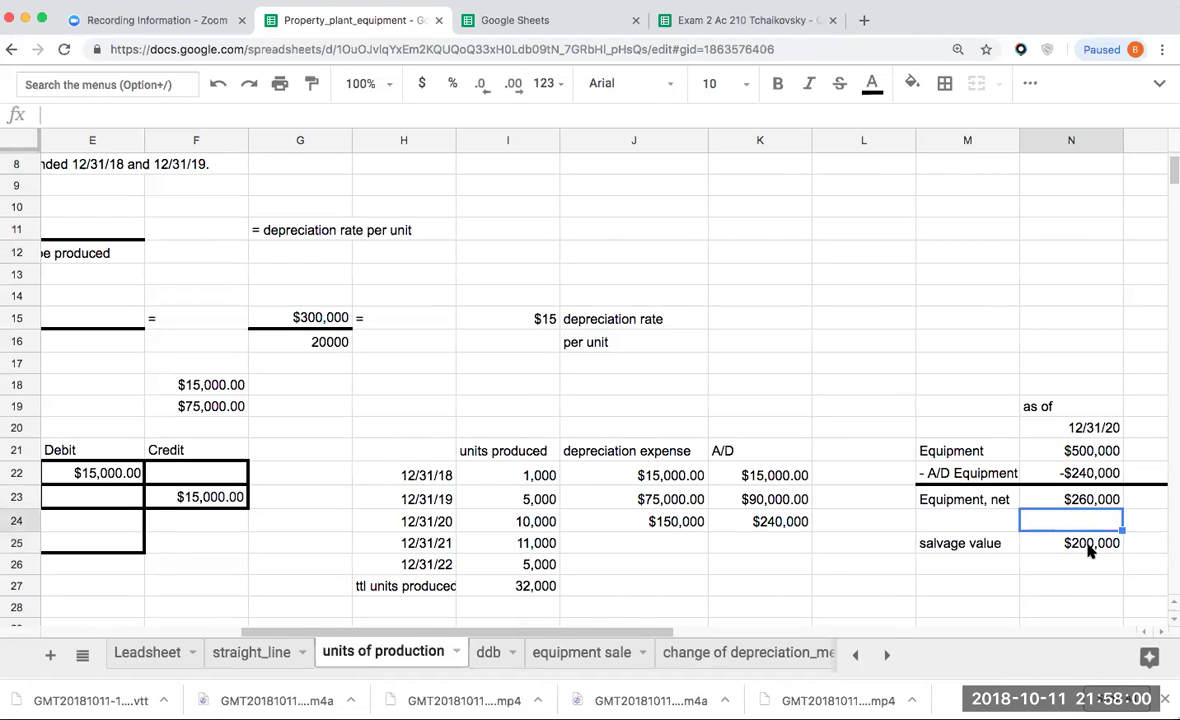
{"action": "left_click", "coordinate": [1089, 550]}
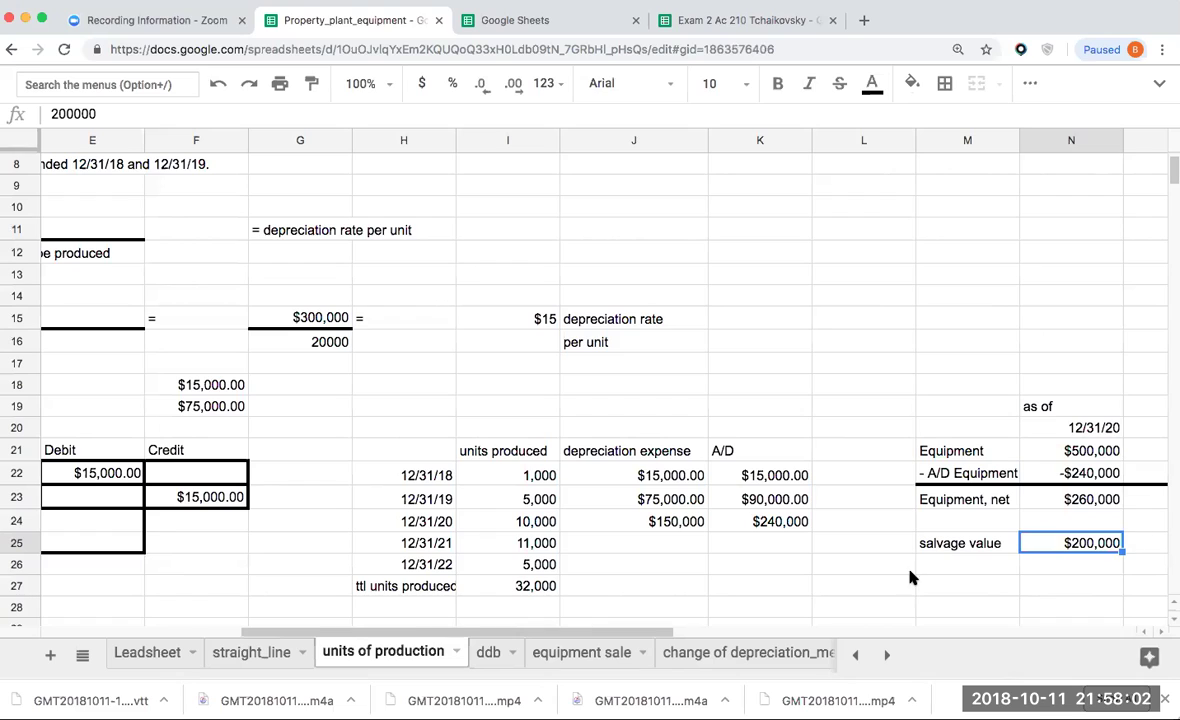
{"action": "left_click", "coordinate": [668, 551]}
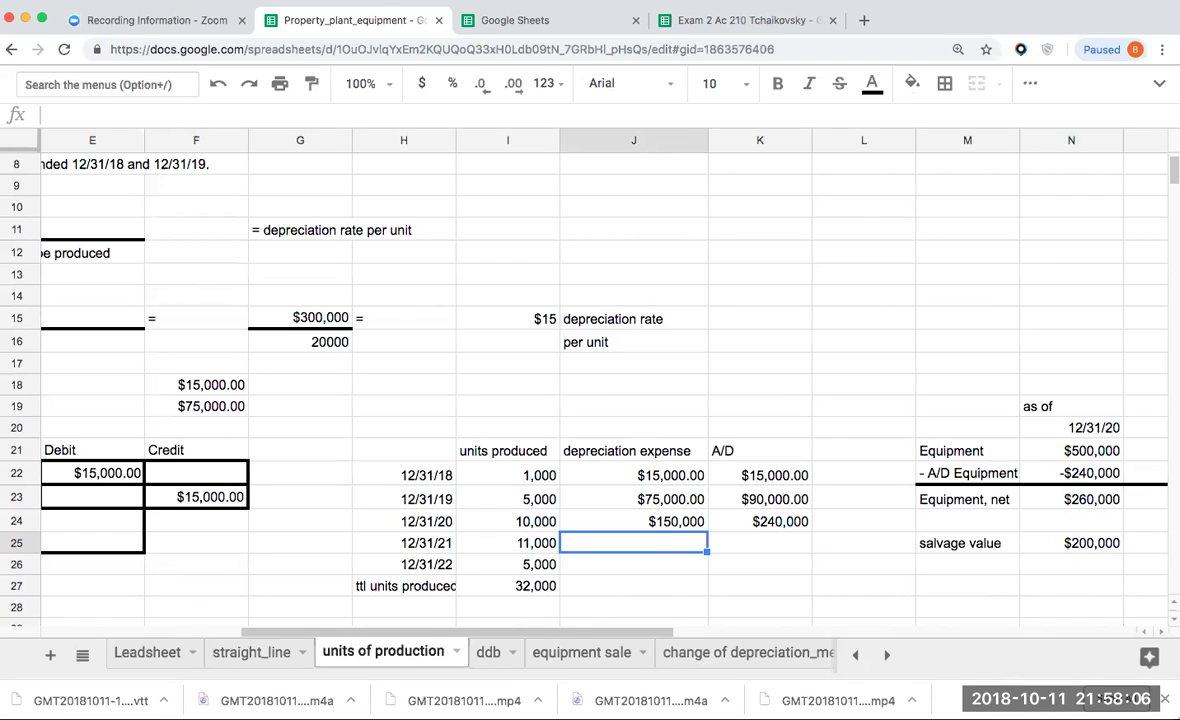
Add the note 10000*15=150000 beside the 2020 row
{"action": "key", "text": "Right"}
{"action": "key", "text": "Left"}
{"action": "key", "text": "Left"}
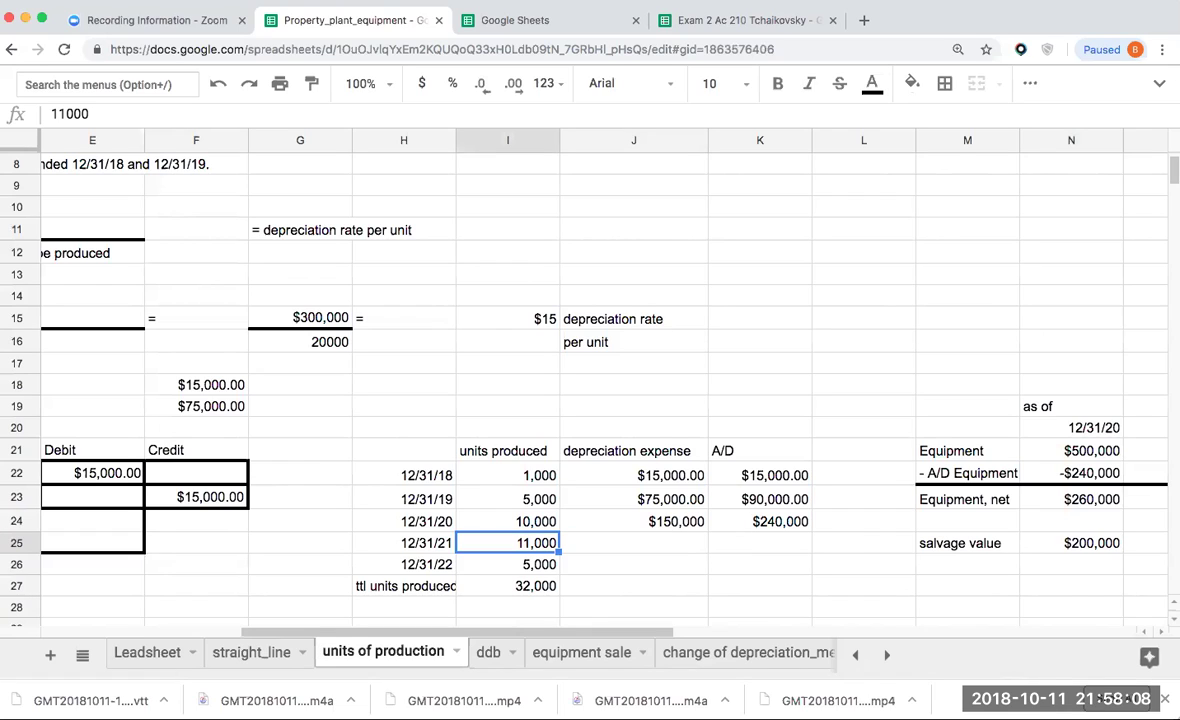
{"action": "key", "text": "Left"}
{"action": "key", "text": "Left"}
{"action": "key", "text": "Up"}
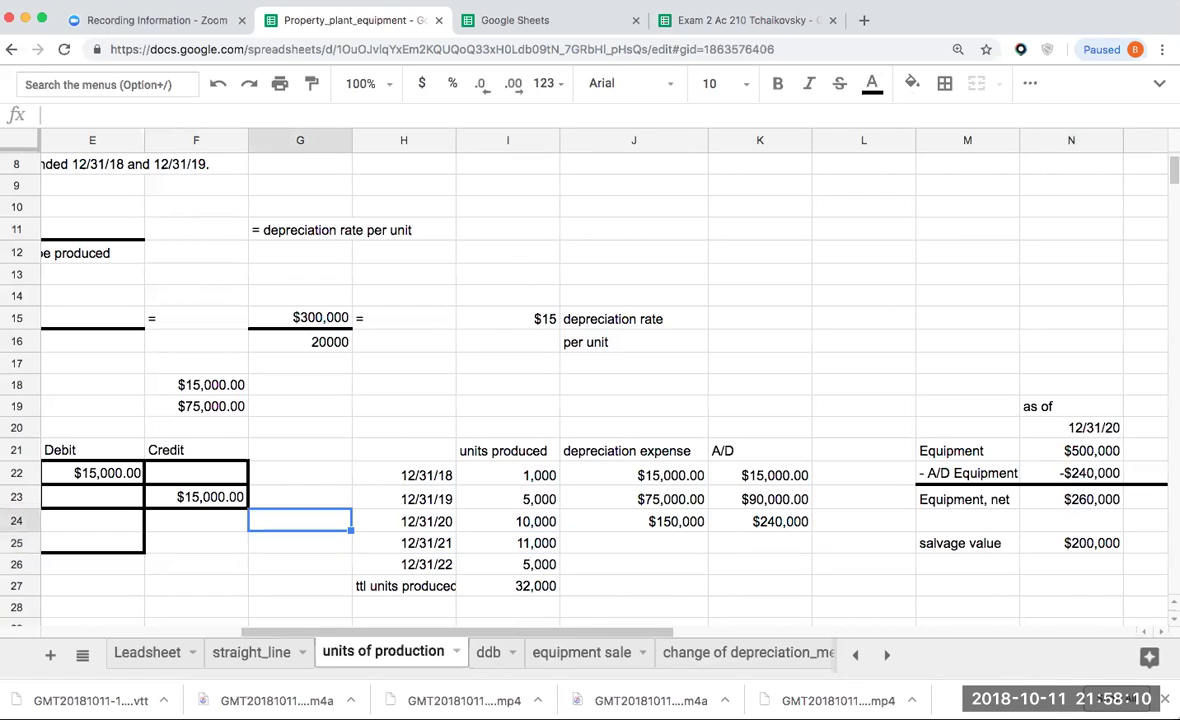
{"action": "type", "text": "1000"}
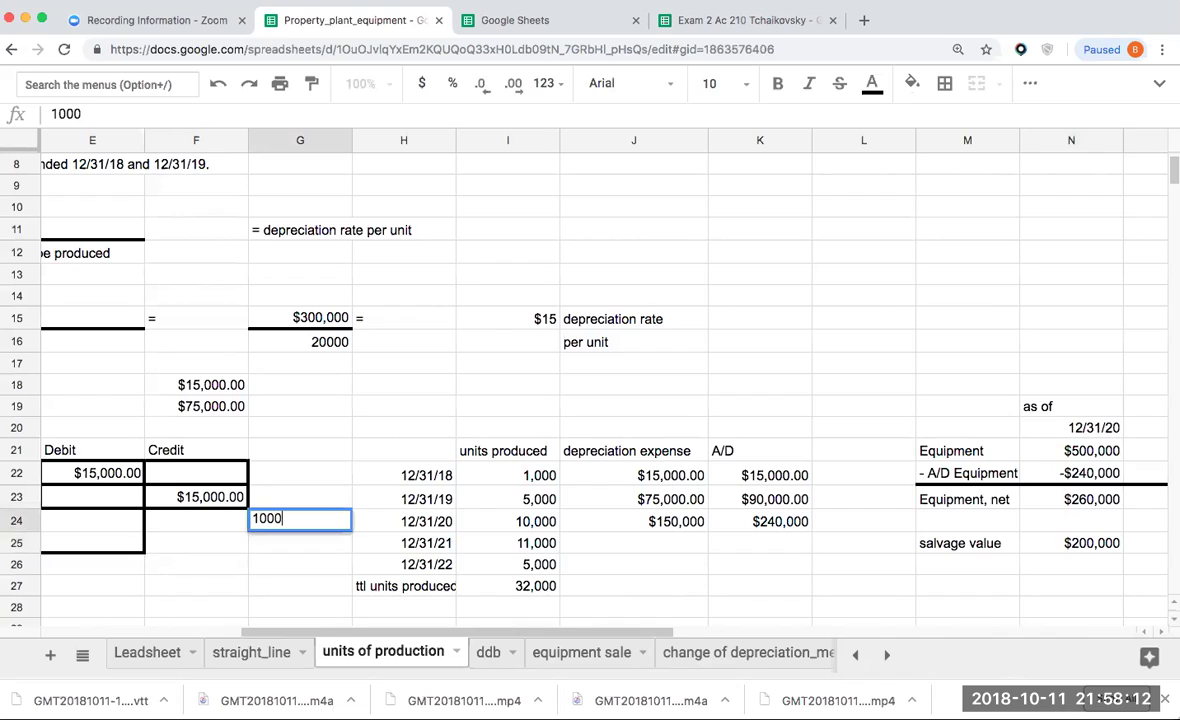
{"action": "type", "text": "0*15"}
{"action": "key", "text": "Up"}
{"action": "key", "text": "Down"}
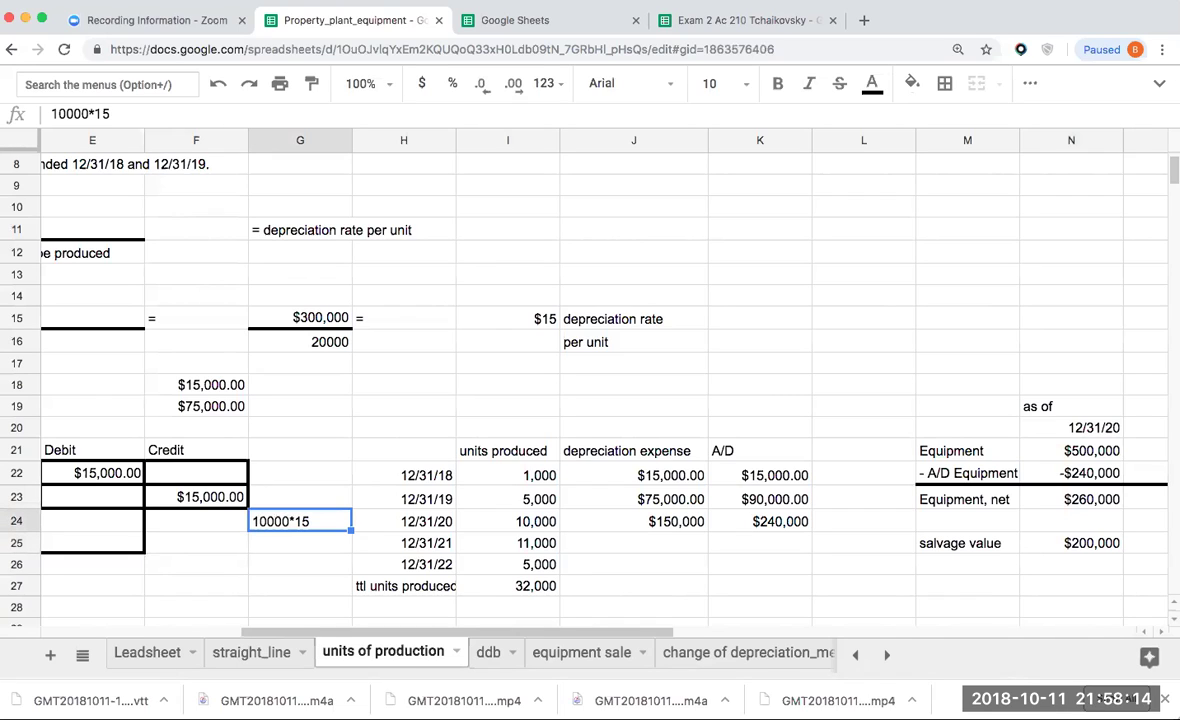
{"action": "type", "text": "10000*15"}
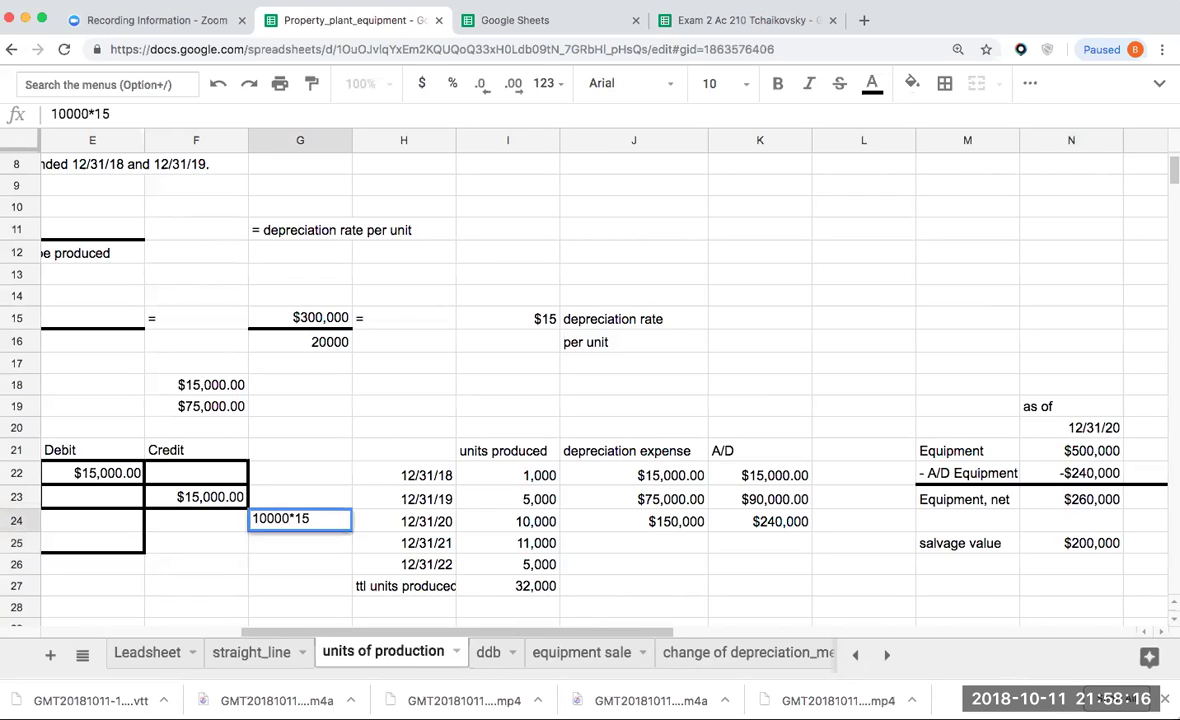
{"action": "type", "text": "=15000"}
{"action": "key", "text": "Return"}
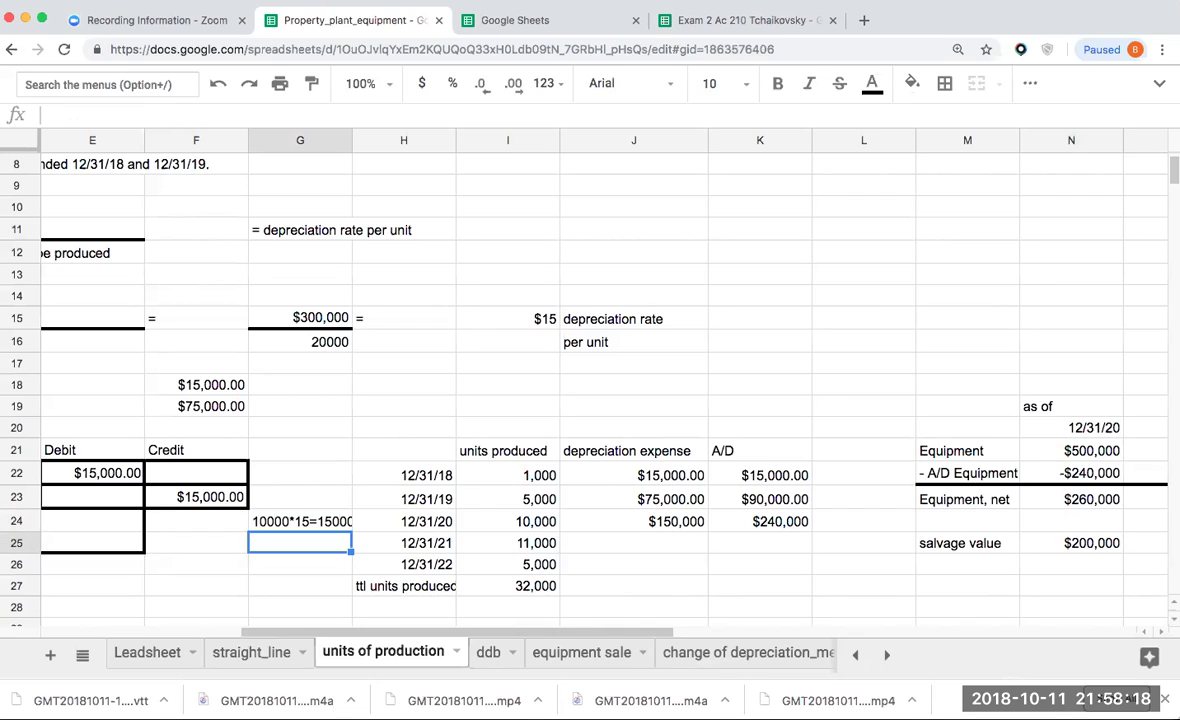
Widen column G and type the note 11000*15=165000 beside the 2021 row
{"action": "key", "text": "Up"}
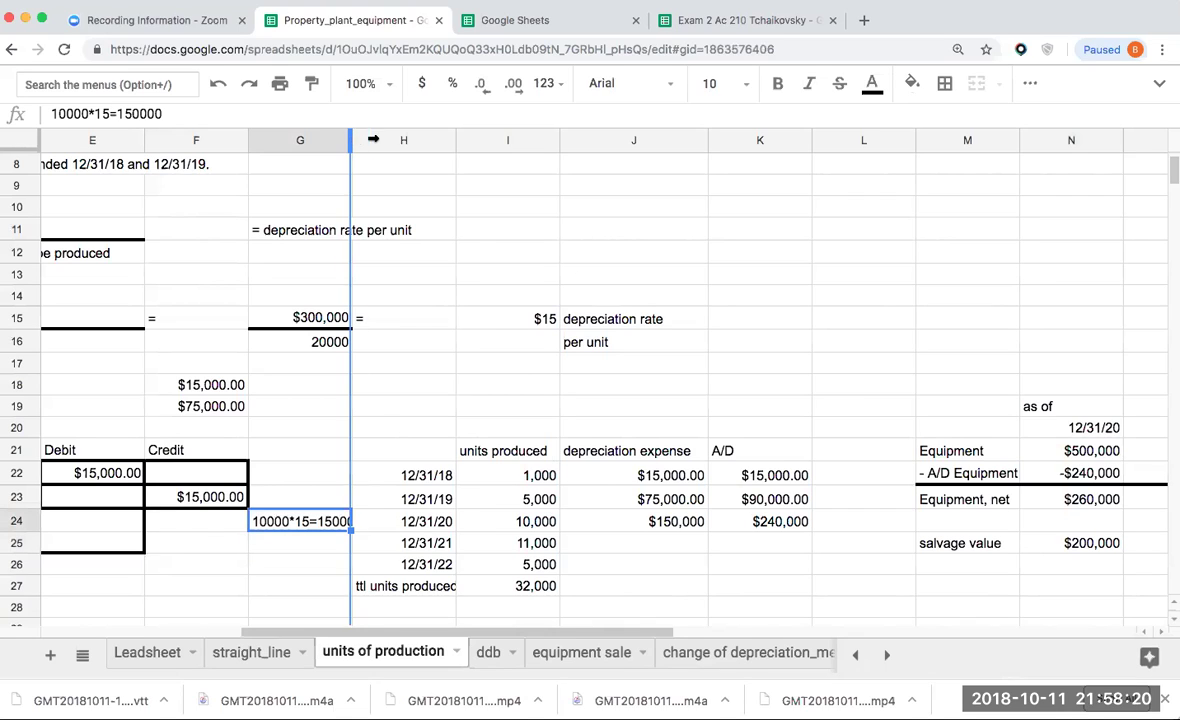
{"action": "left_click_drag", "start_coordinate": [352, 140], "coordinate": [384, 140]}
{"action": "left_click", "coordinate": [350, 552]}
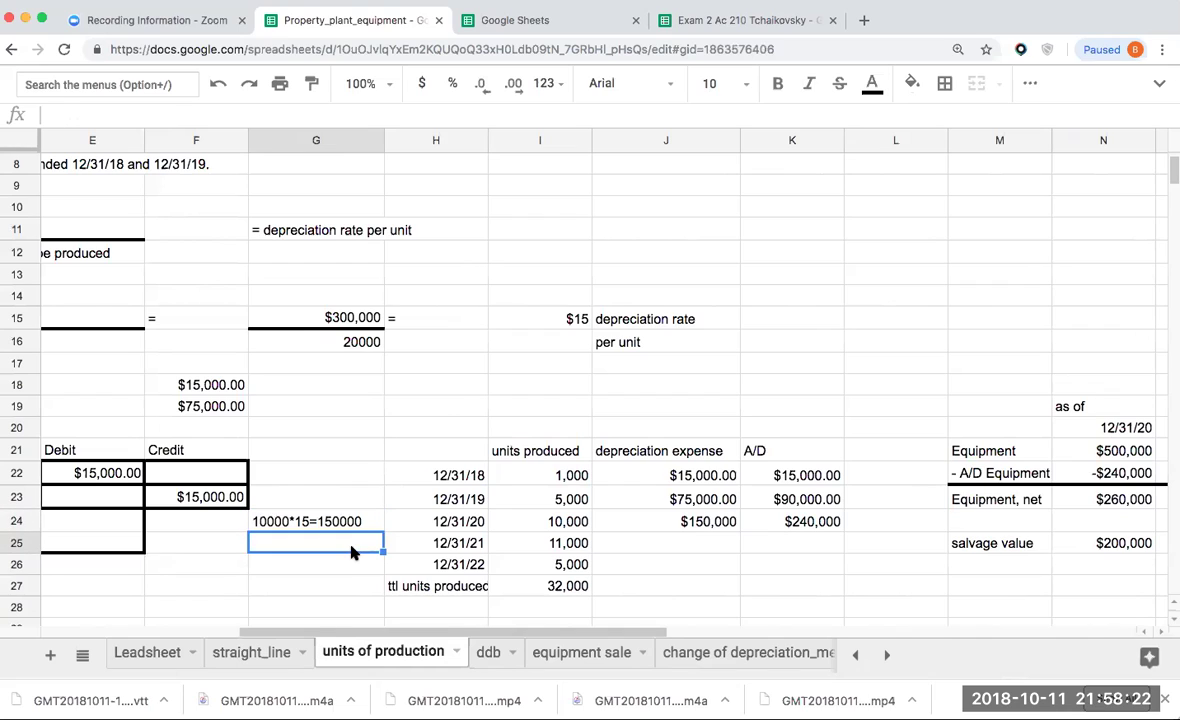
{"action": "type", "text": "11000*15"}
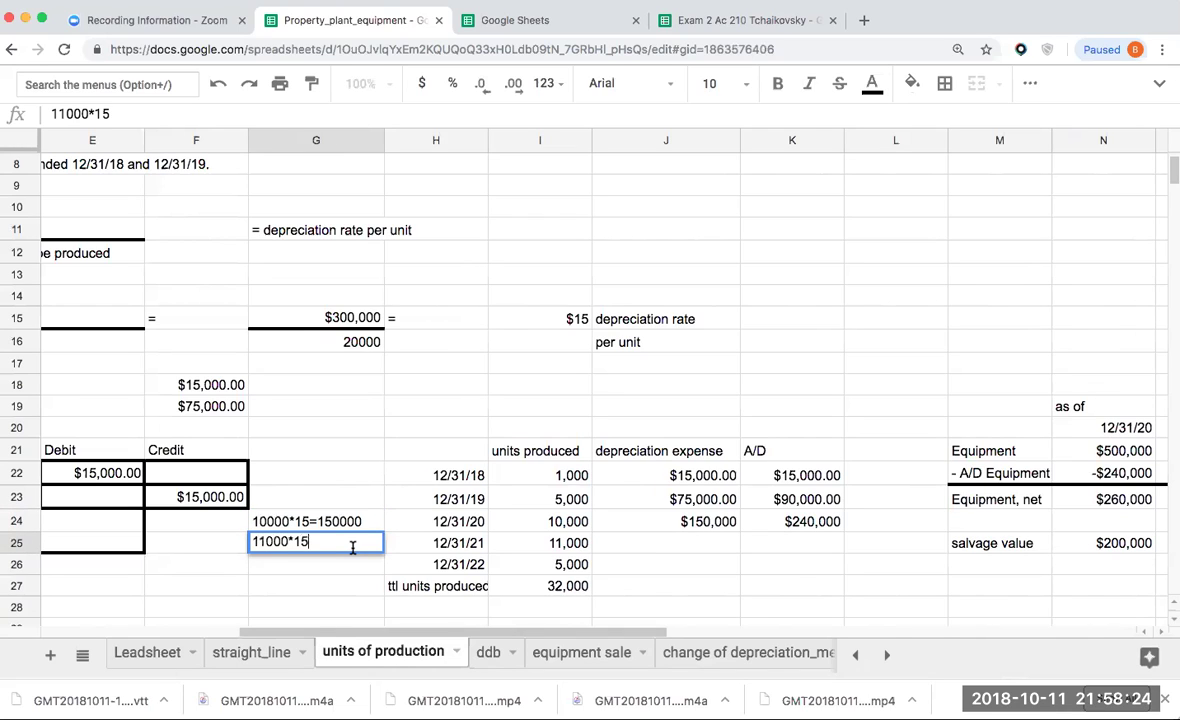
{"action": "type", "text": "="}
{"action": "type", "text": "165000"}
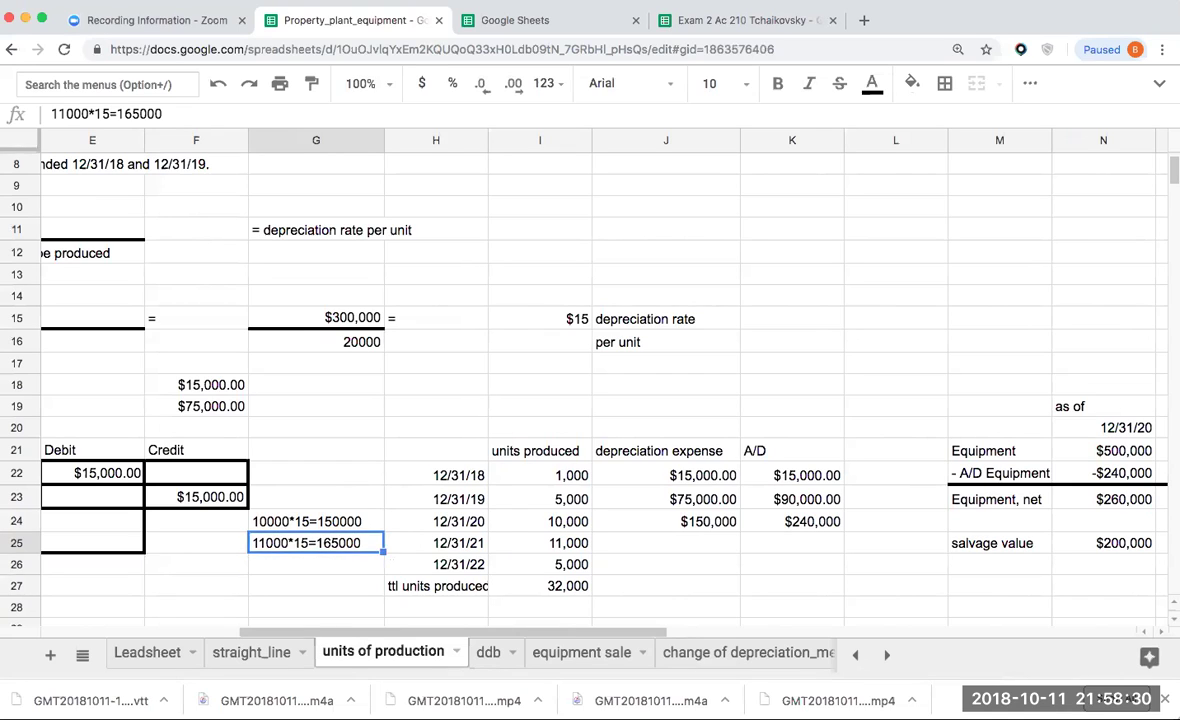
Enter 2021 depreciation expense +I25*15 in J25 as whole-dollar currency ($165,000)
{"action": "key", "text": "Tab"}
{"action": "key", "text": "Tab"}
{"action": "key", "text": "Tab"}
{"action": "type", "text": "+I25*"}
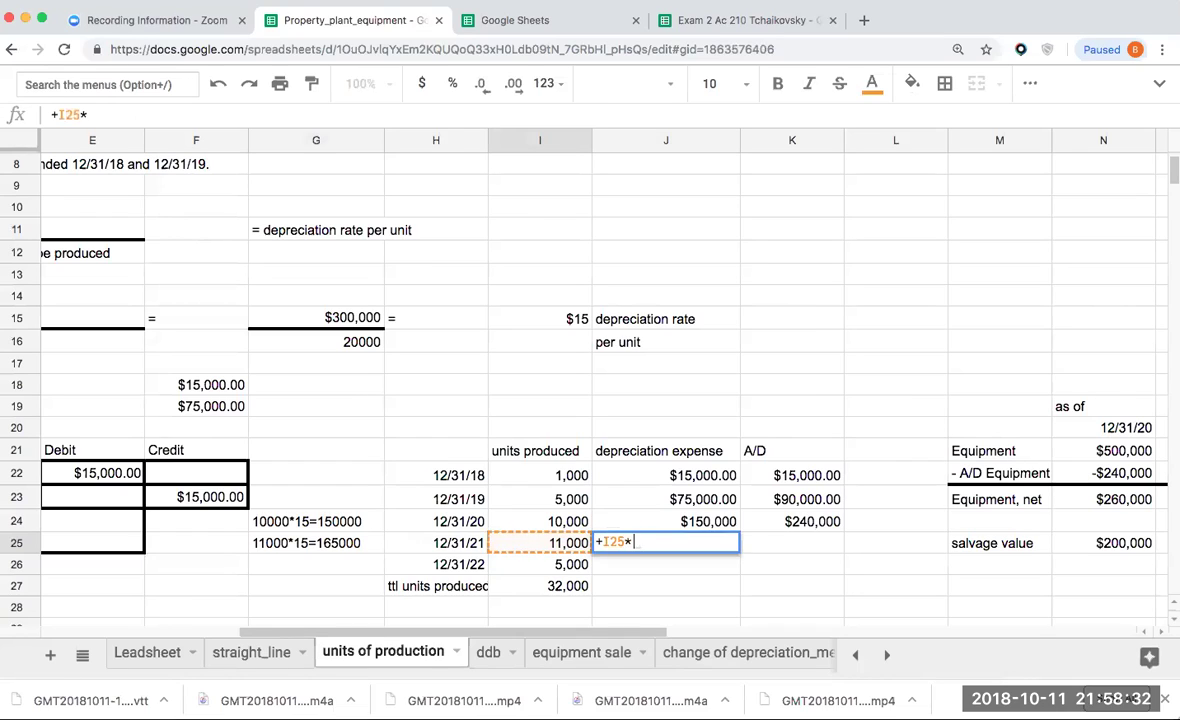
{"action": "type", "text": "15"}
{"action": "key", "text": "Return"}
{"action": "key", "text": "Up"}
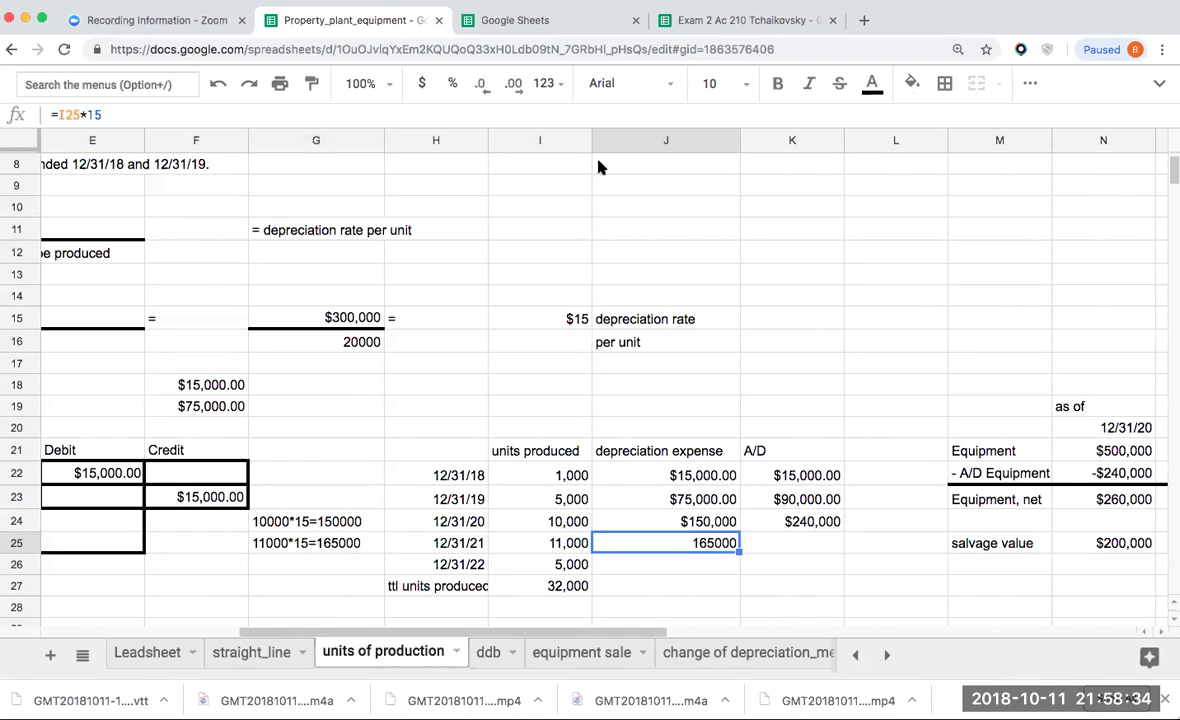
{"action": "left_click", "coordinate": [421, 83]}
{"action": "left_click", "coordinate": [481, 85]}
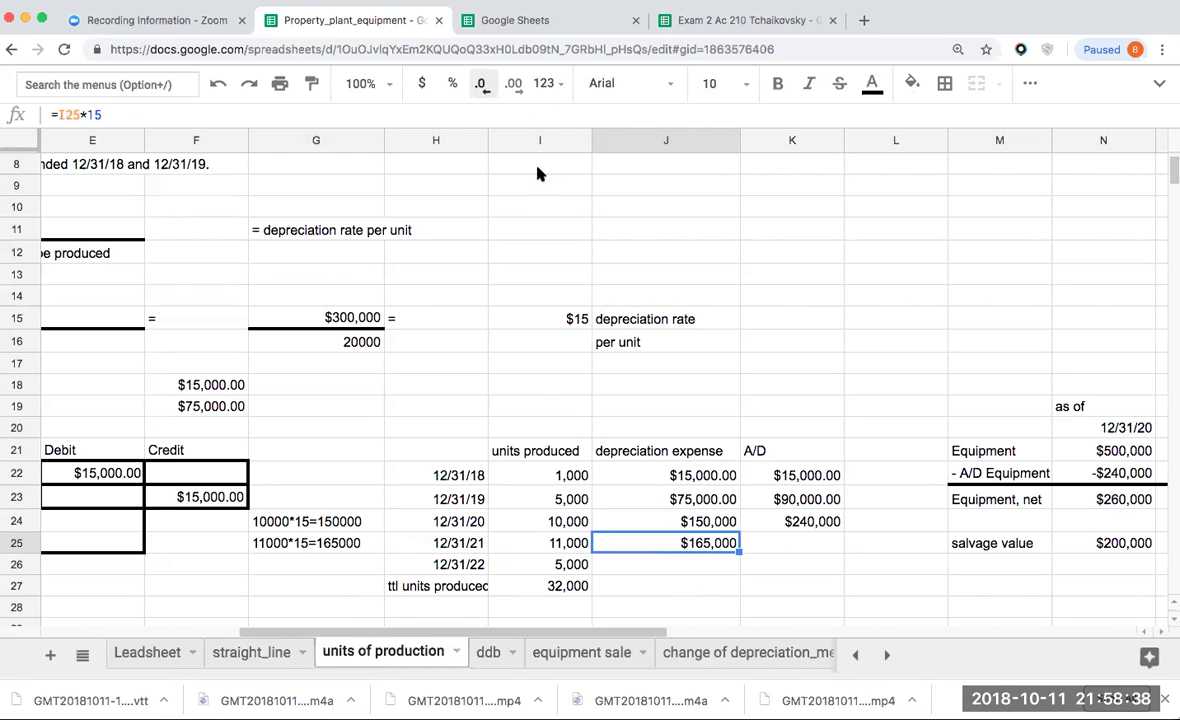
Enter 2021 accumulated depreciation +J25+K24 in K25, giving $405,000
{"action": "left_click", "coordinate": [786, 540]}
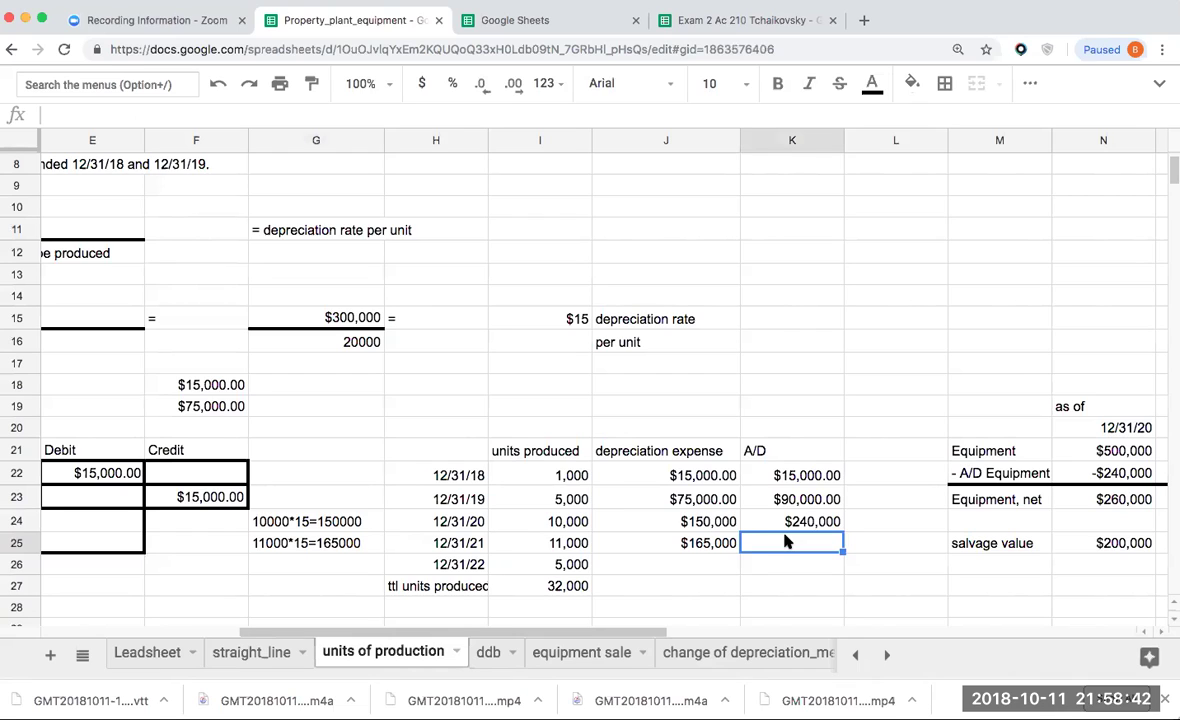
{"action": "type", "text": "+J25+K24"}
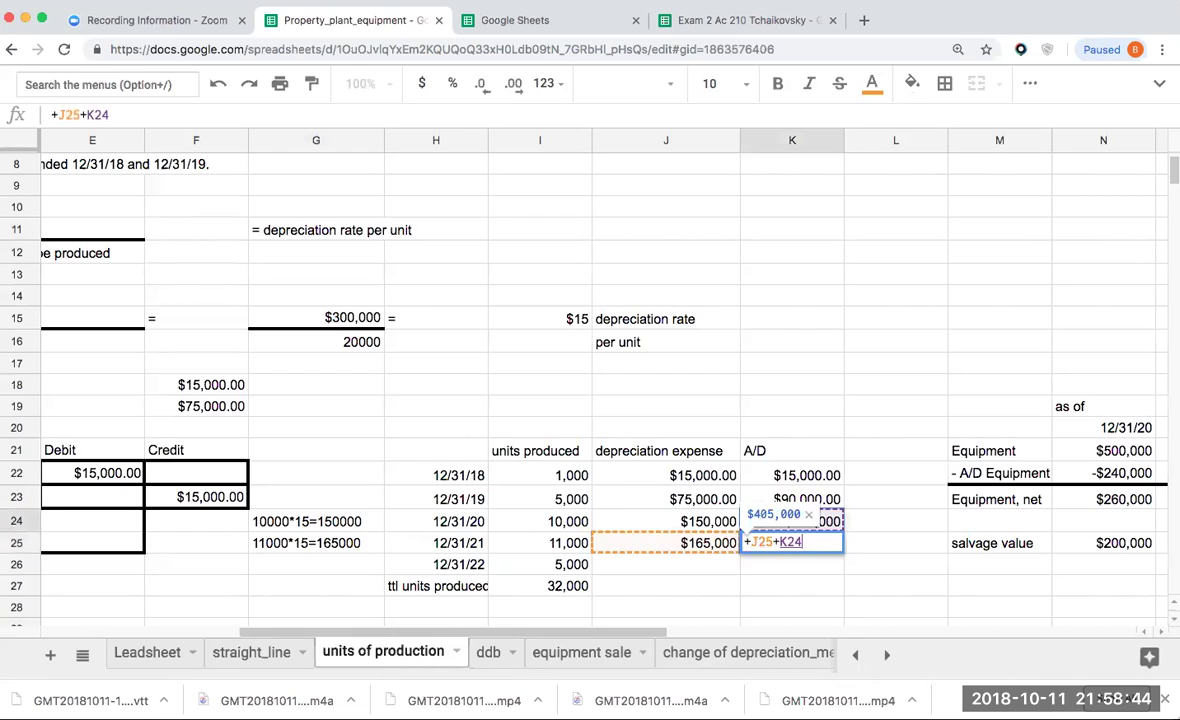
{"action": "key", "text": "Return"}
{"action": "key", "text": "Right"}
{"action": "key", "text": "Right"}
{"action": "key", "text": "Right"}
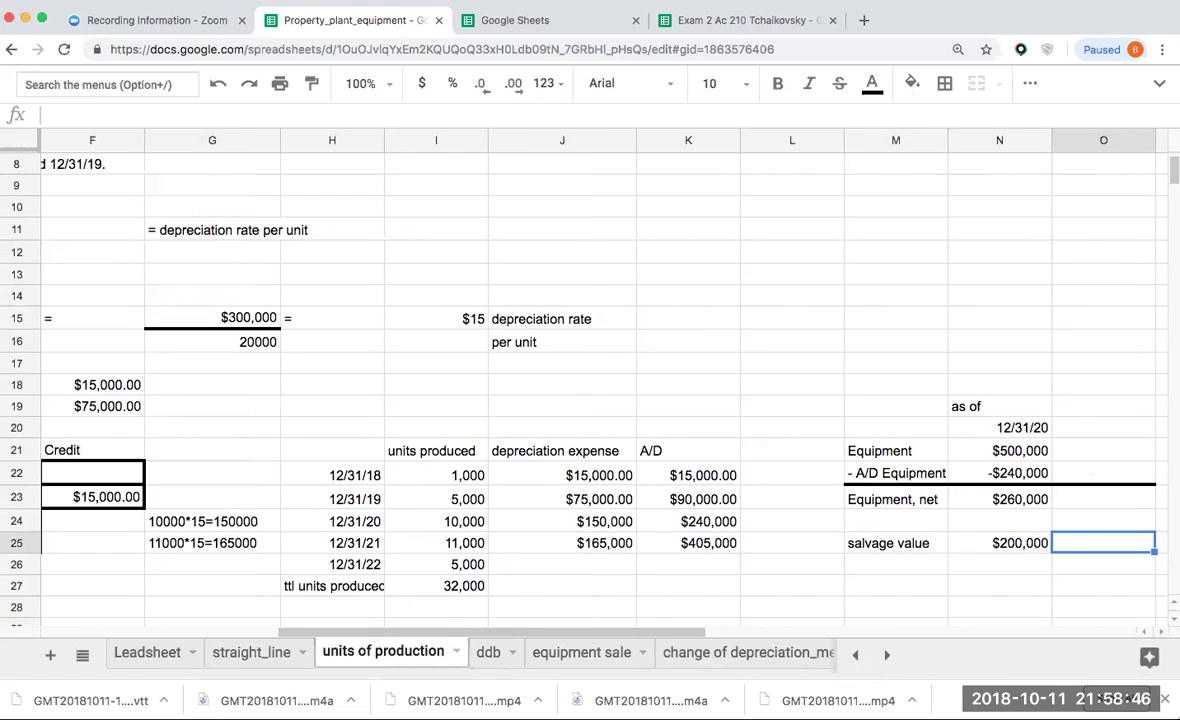
{"action": "key", "text": "Up"}
{"action": "key", "text": "Up"}
{"action": "key", "text": "Up"}
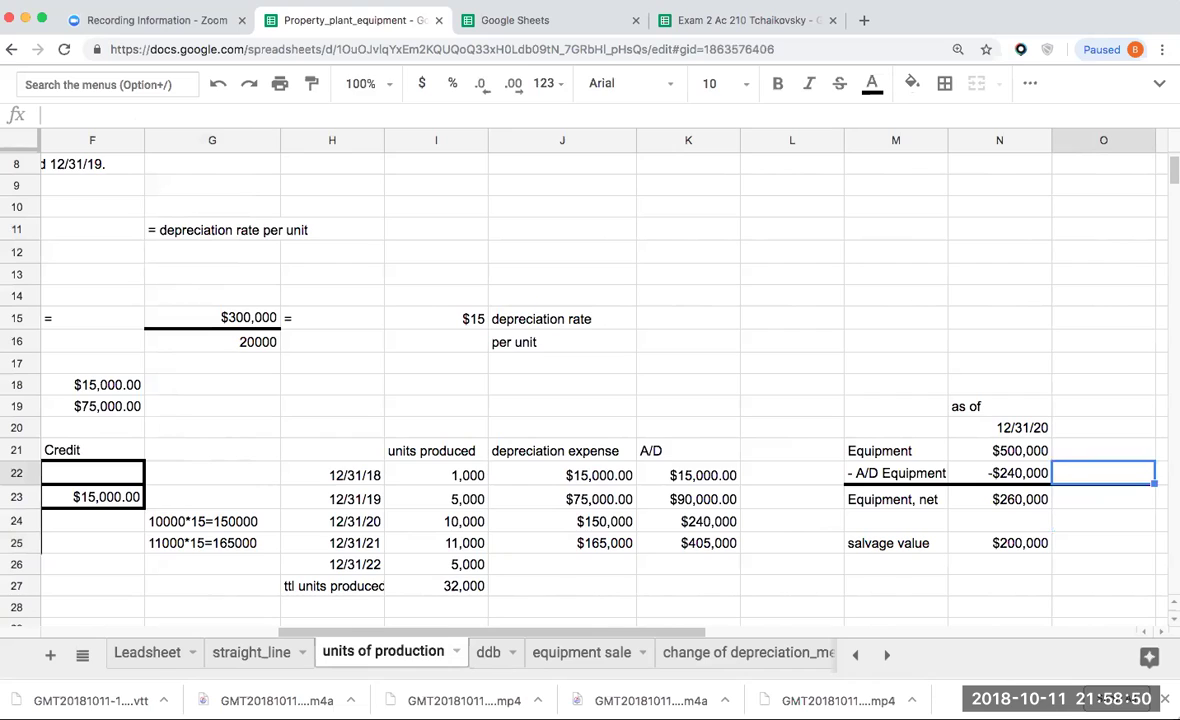
Enter -$405,000 accumulated depreciation and carry the $500,000 equipment cost into column O
{"action": "type", "text": "=-"}
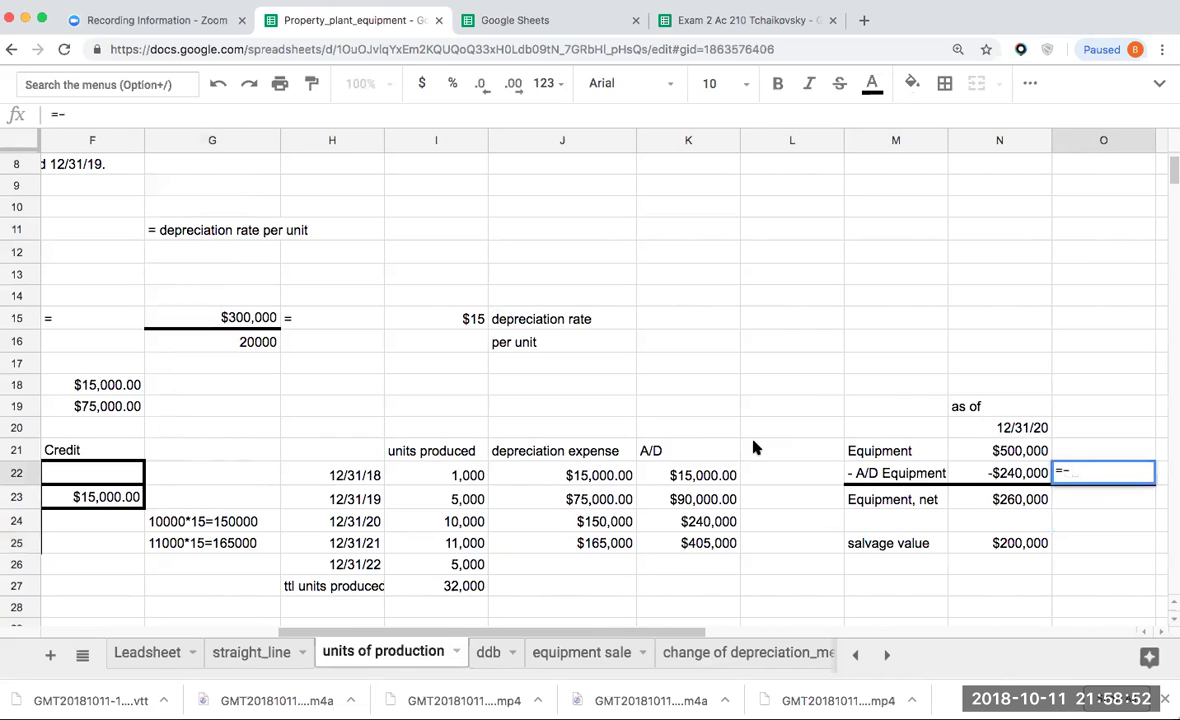
{"action": "left_click", "coordinate": [700, 541]}
{"action": "key", "text": "Return"}
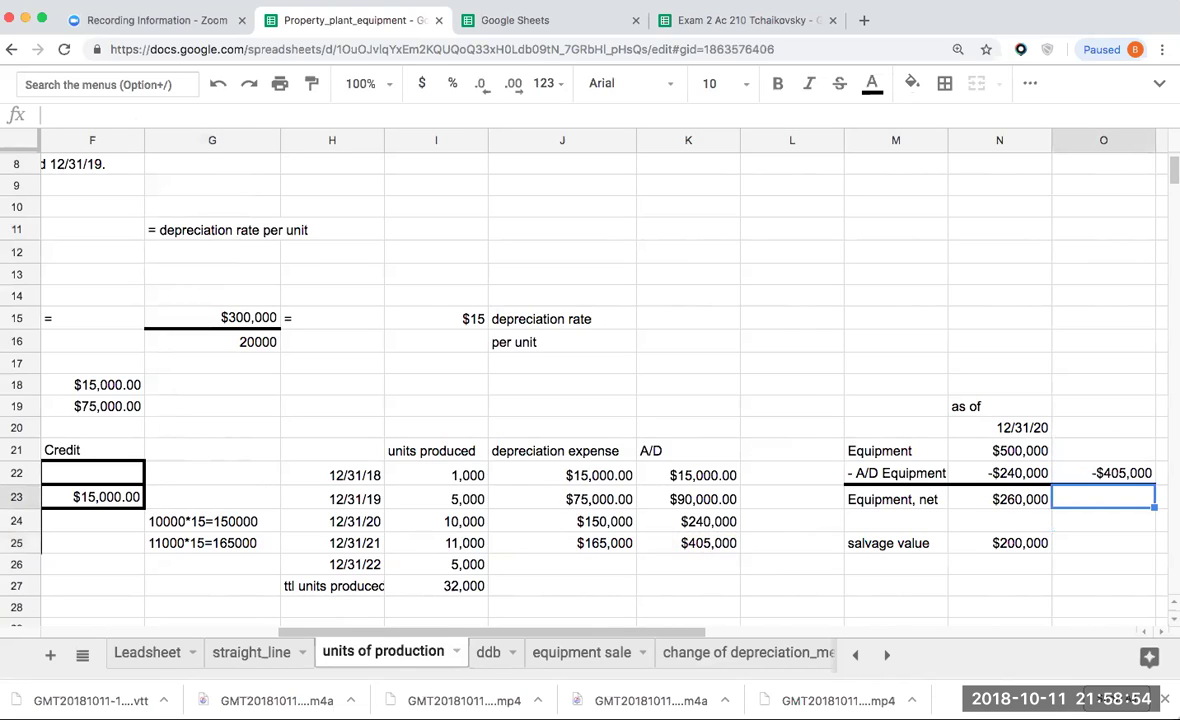
{"action": "key", "text": "Up"}
{"action": "key", "text": "Up"}
{"action": "type", "text": "="}
{"action": "key", "text": "Left"}
{"action": "key", "text": "Return"}
Add the 12/31/21 date and 'as of' headings above the new column
{"action": "key", "text": "Up"}
{"action": "key", "text": "Up"}
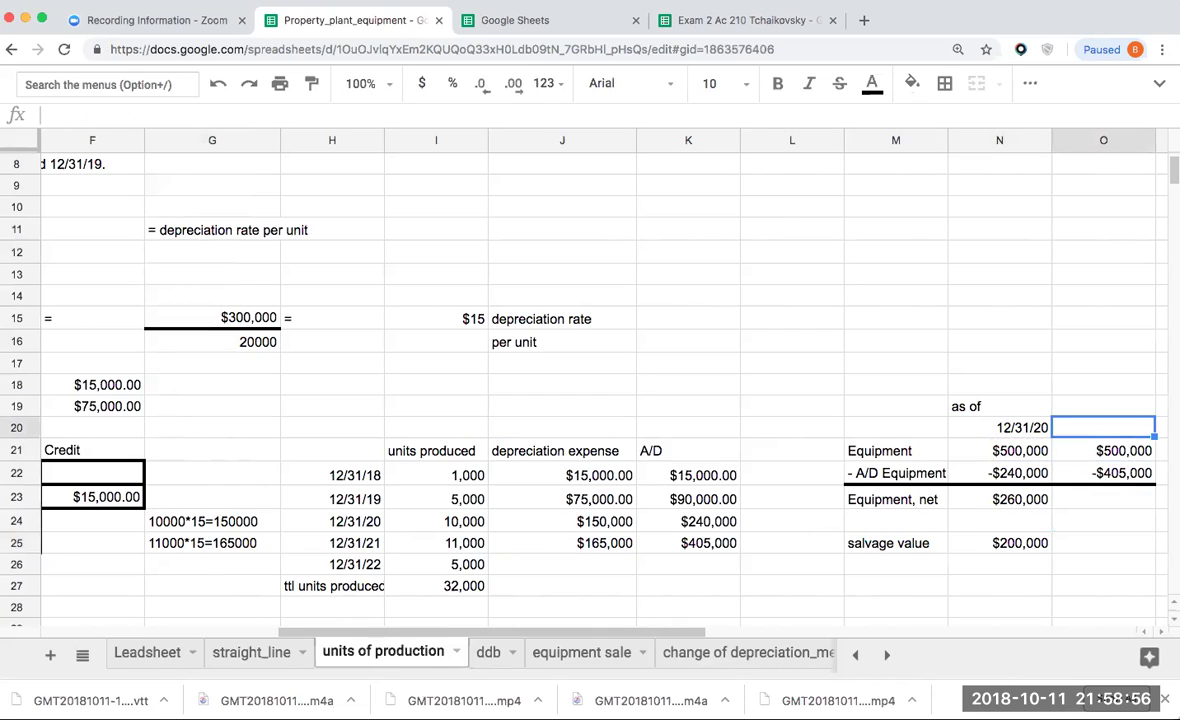
{"action": "type", "text": "12/31/"}
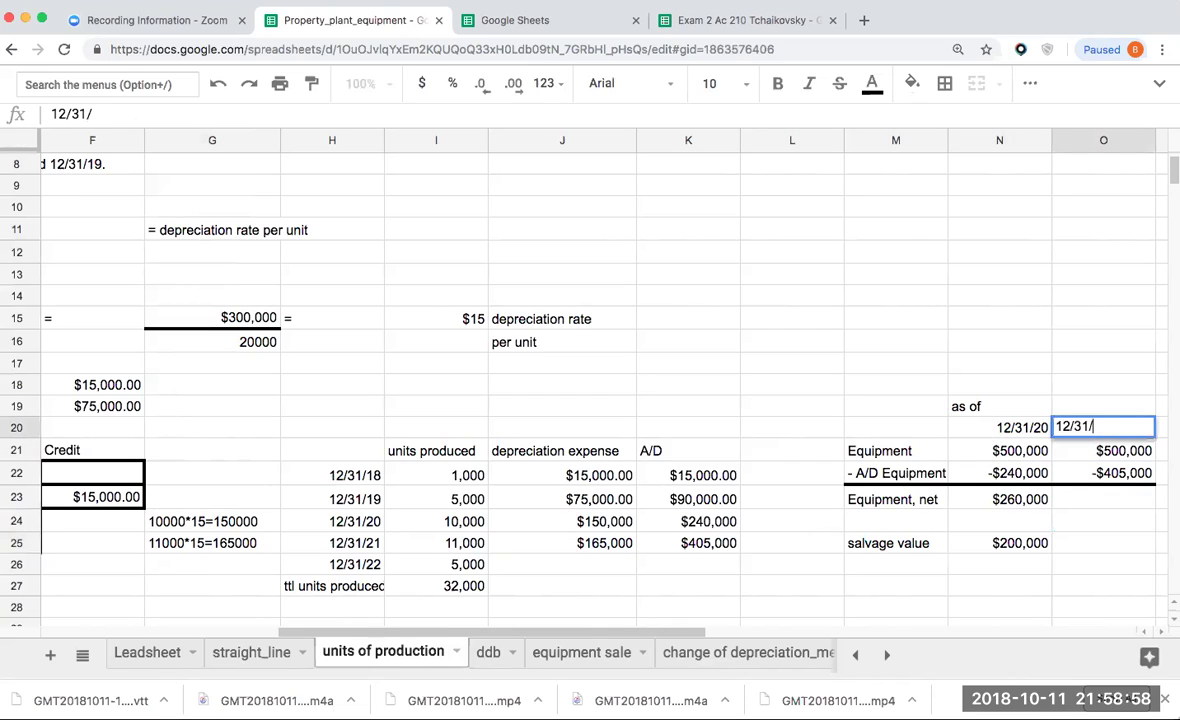
{"action": "type", "text": "11"}
{"action": "key", "text": "Return"}
{"action": "key", "text": "Up"}
{"action": "key", "text": "Up"}
{"action": "type", "text": "as of"}
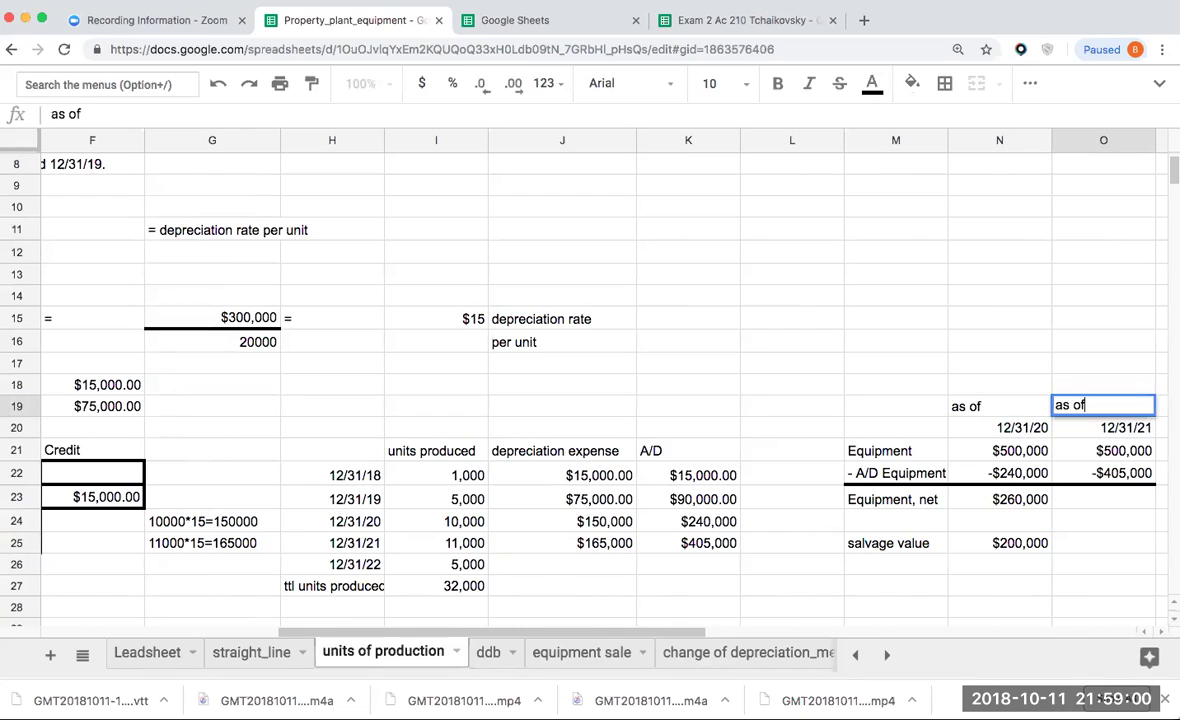
{"action": "key", "text": "Return"}
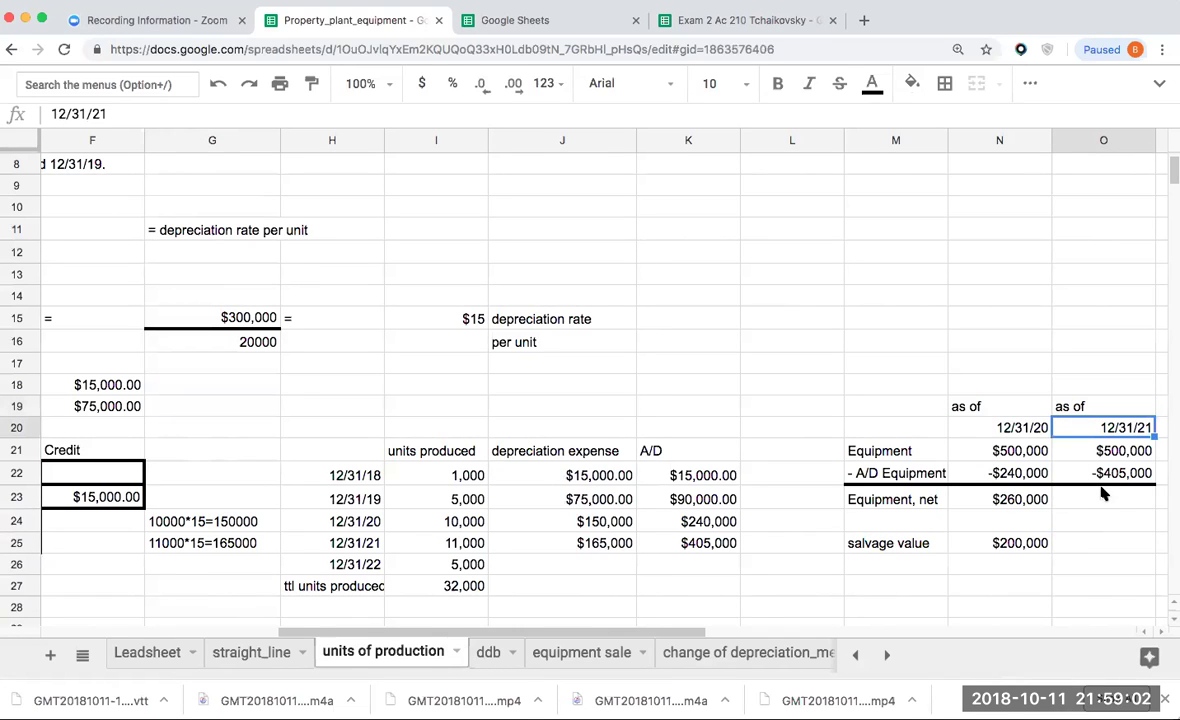
Compute Equipment, net =O21+O22 ($95,000) and set salvage value =N25
{"action": "key", "text": "Down"}
{"action": "key", "text": "Down"}
{"action": "key", "text": "Down"}
{"action": "type", "text": "=O21+O22"}
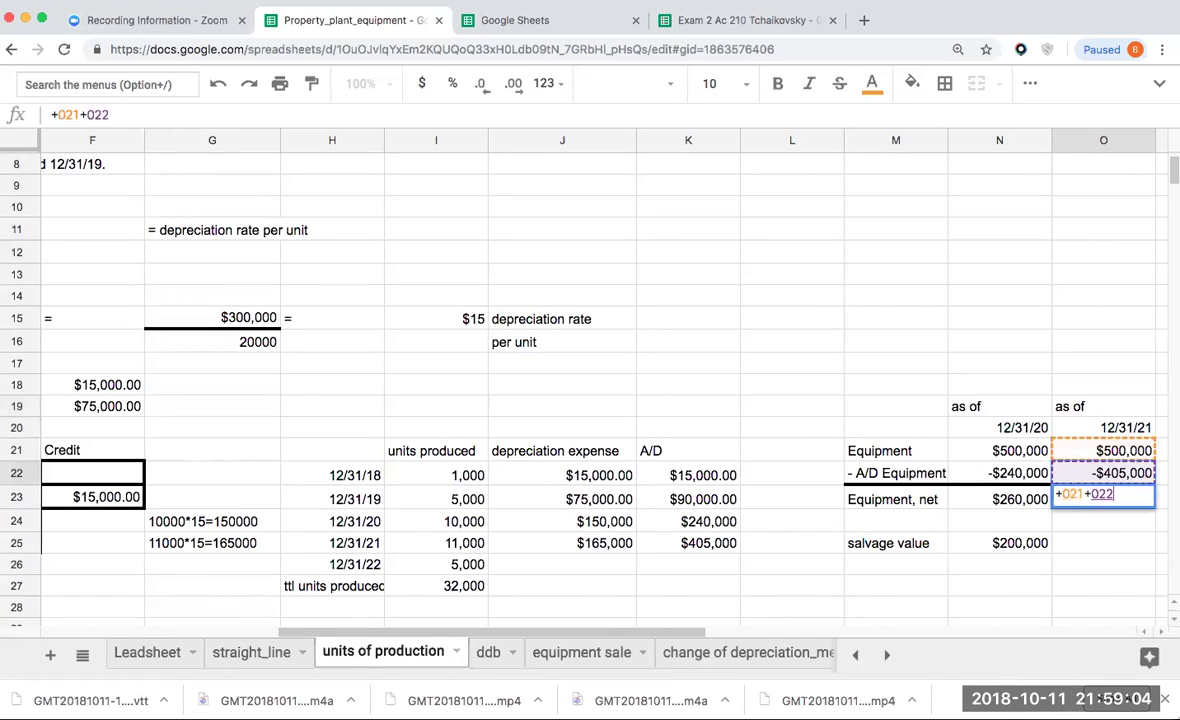
{"action": "key", "text": "Return"}
{"action": "key", "text": "Up"}
{"action": "key", "text": "Left"}
{"action": "key", "text": "Right"}
{"action": "key", "text": "Down"}
{"action": "key", "text": "Down"}
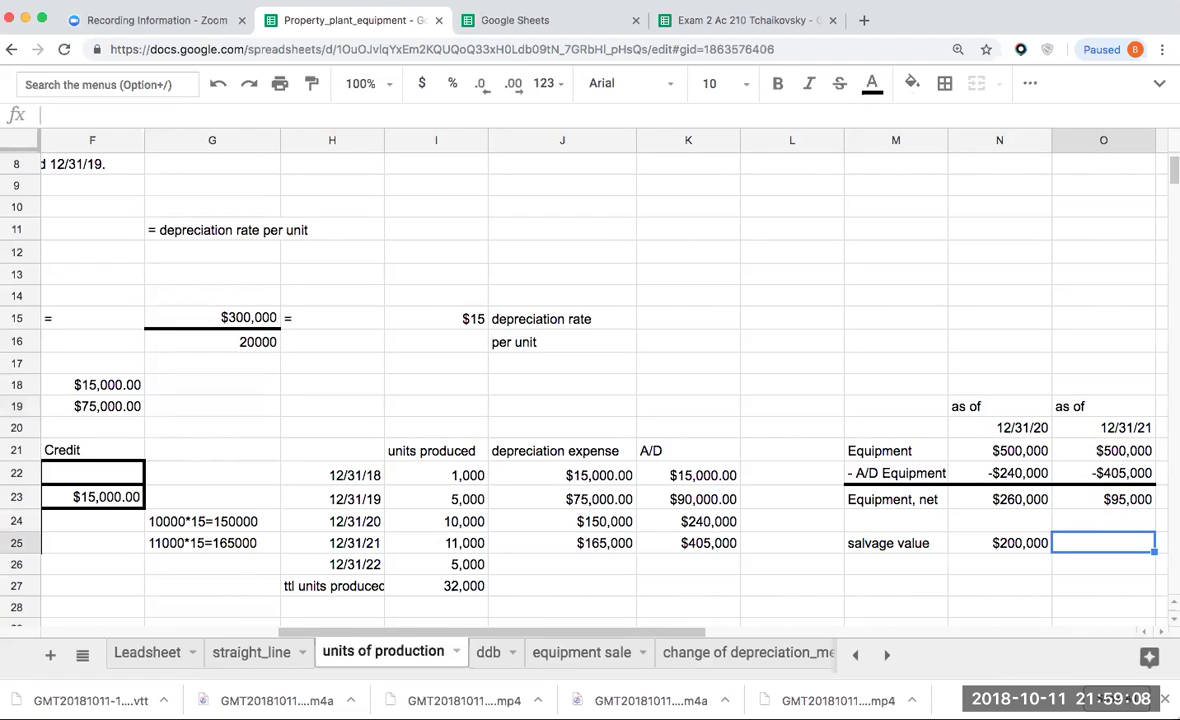
{"action": "type", "text": "=N25"}
{"action": "key", "text": "Return"}
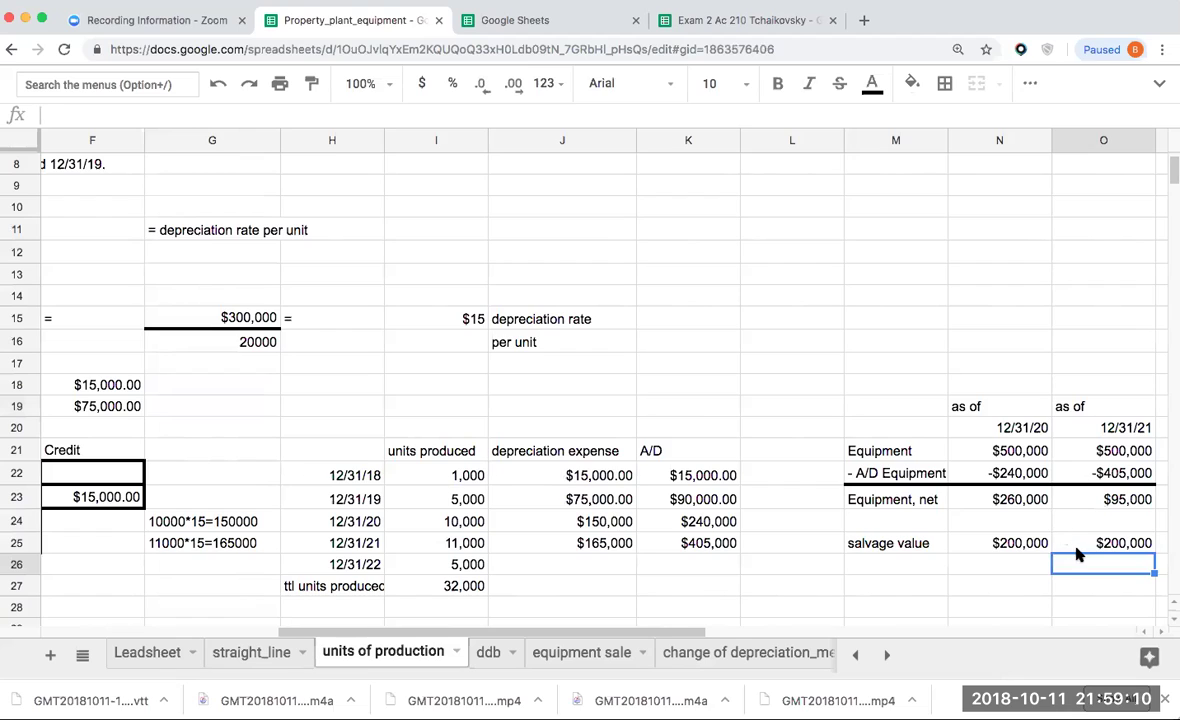
Review the 12/31/20 salvage value and the 20,000 units estimate
{"action": "left_click", "coordinate": [1035, 545]}
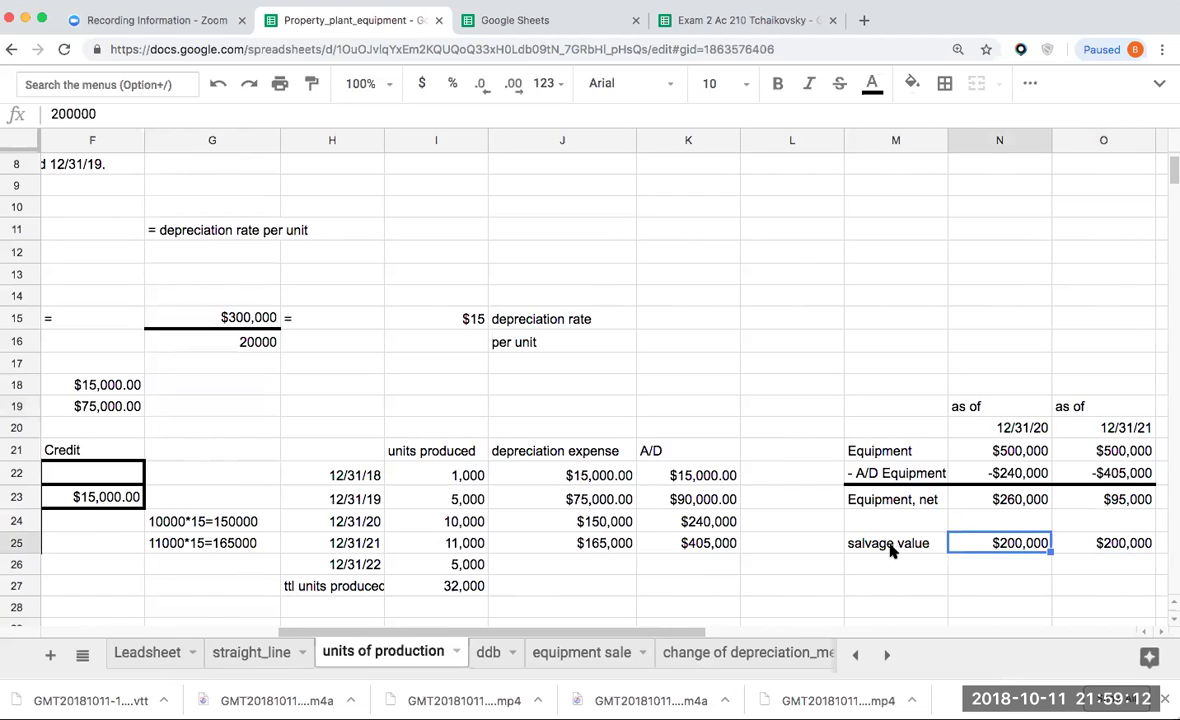
{"action": "left_click", "coordinate": [585, 565]}
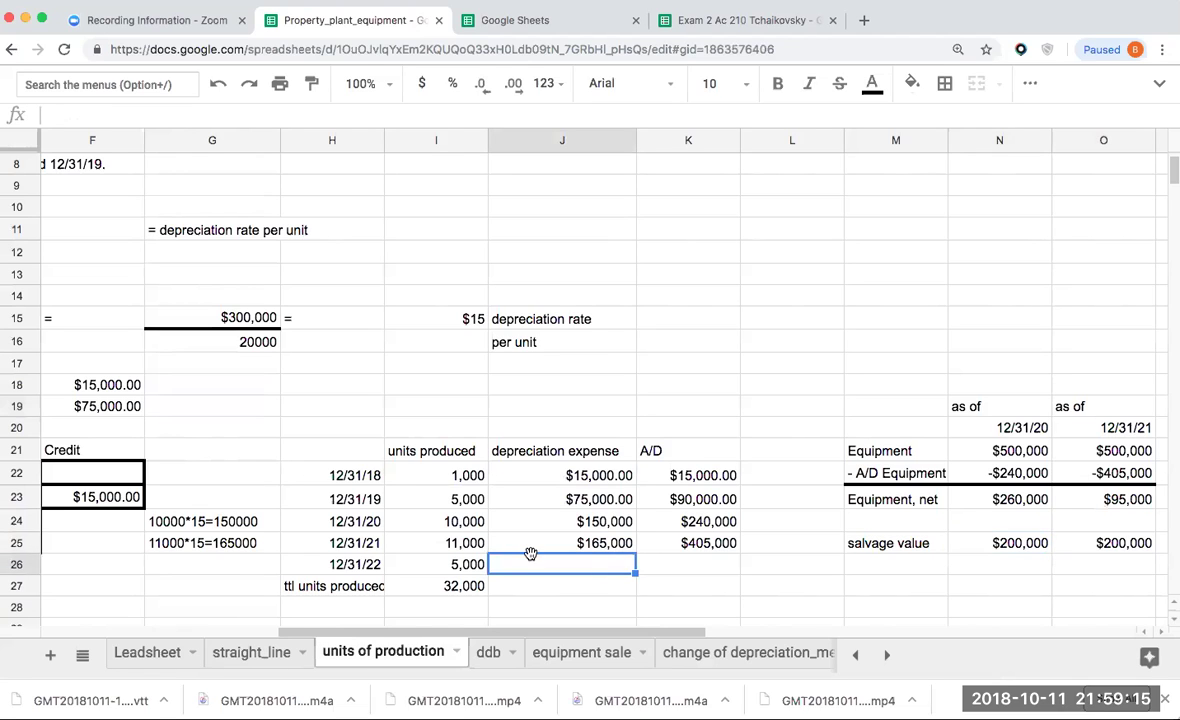
{"action": "left_click", "coordinate": [379, 429]}
{"action": "key", "text": "Left"}
{"action": "key", "text": "Left"}
{"action": "key", "text": "Left"}
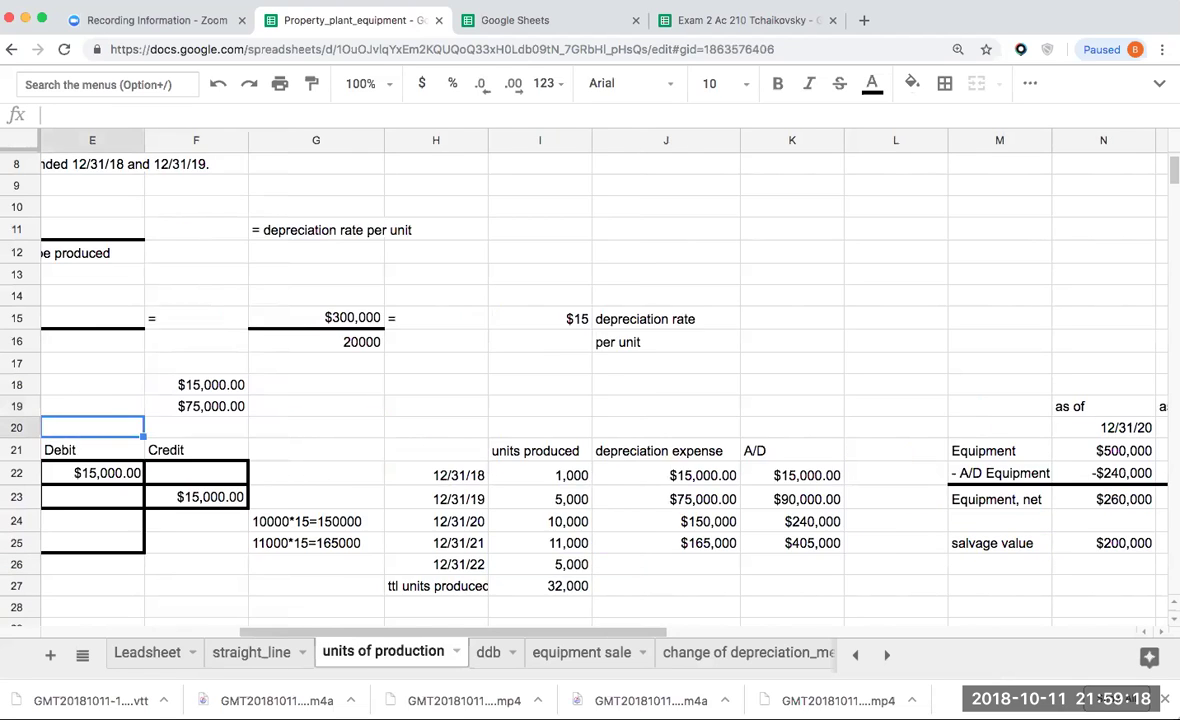
{"action": "key", "text": "Left"}
{"action": "key", "text": "Left"}
{"action": "key", "text": "Right"}
{"action": "key", "text": "Right"}
{"action": "key", "text": "Right"}
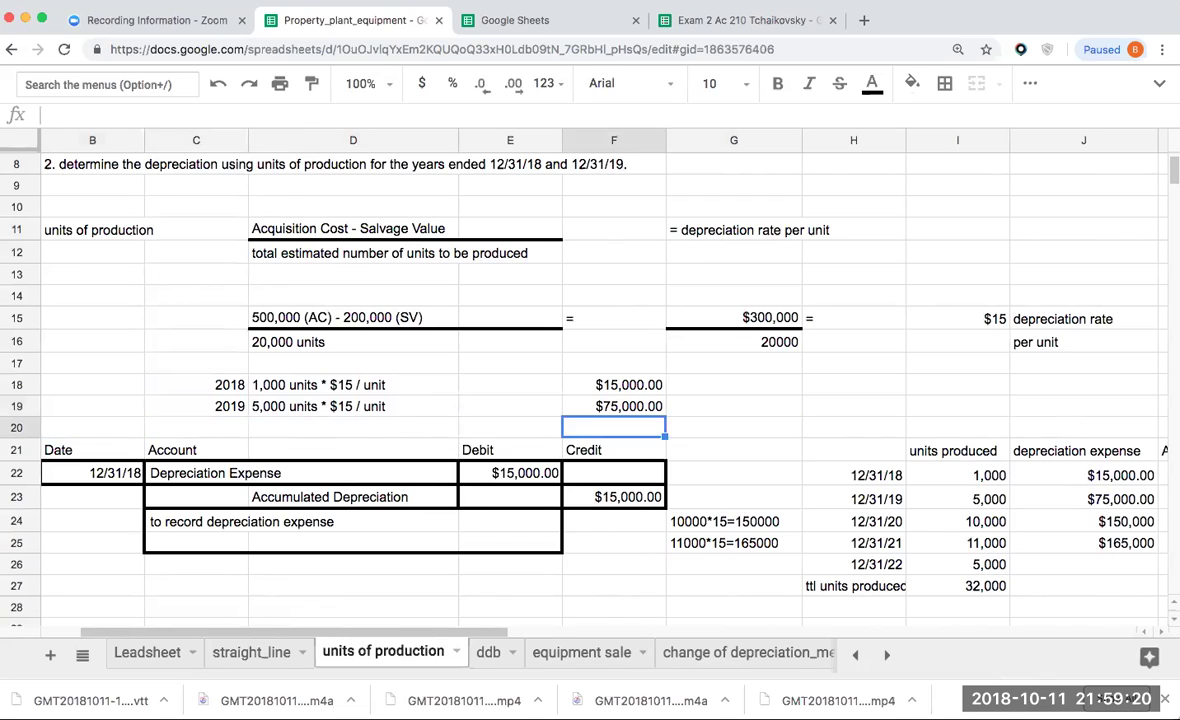
{"action": "key", "text": "Left"}
{"action": "key", "text": "Left"}
{"action": "key", "text": "Left"}
{"action": "key", "text": "Up"}
{"action": "key", "text": "Up"}
{"action": "key", "text": "Up"}
{"action": "key", "text": "Right"}
{"action": "key", "text": "Up"}
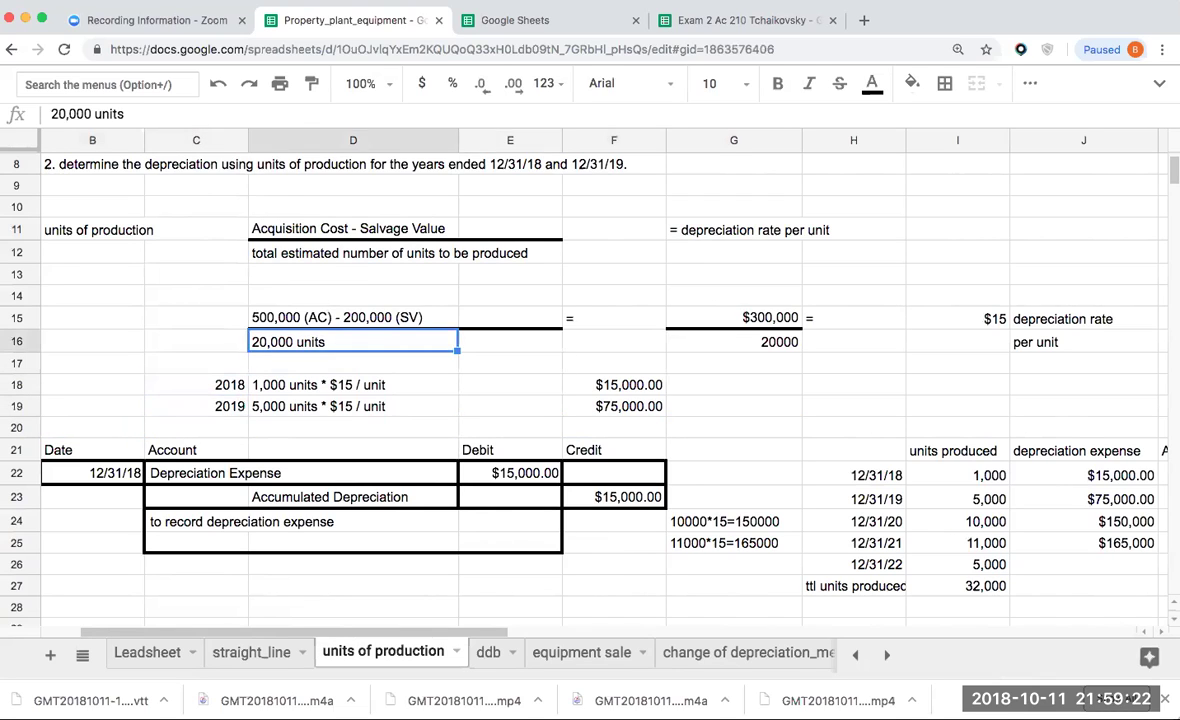
{"action": "key", "text": "Right"}
{"action": "key", "text": "Right"}
{"action": "key", "text": "Right"}
{"action": "key", "text": "Right"}
{"action": "key", "text": "Right"}
{"action": "key", "text": "Right"}
{"action": "key", "text": "Right"}
{"action": "key", "text": "Right"}
{"action": "key", "text": "Right"}
{"action": "key", "text": "Down"}
{"action": "key", "text": "Down"}
{"action": "key", "text": "Down"}
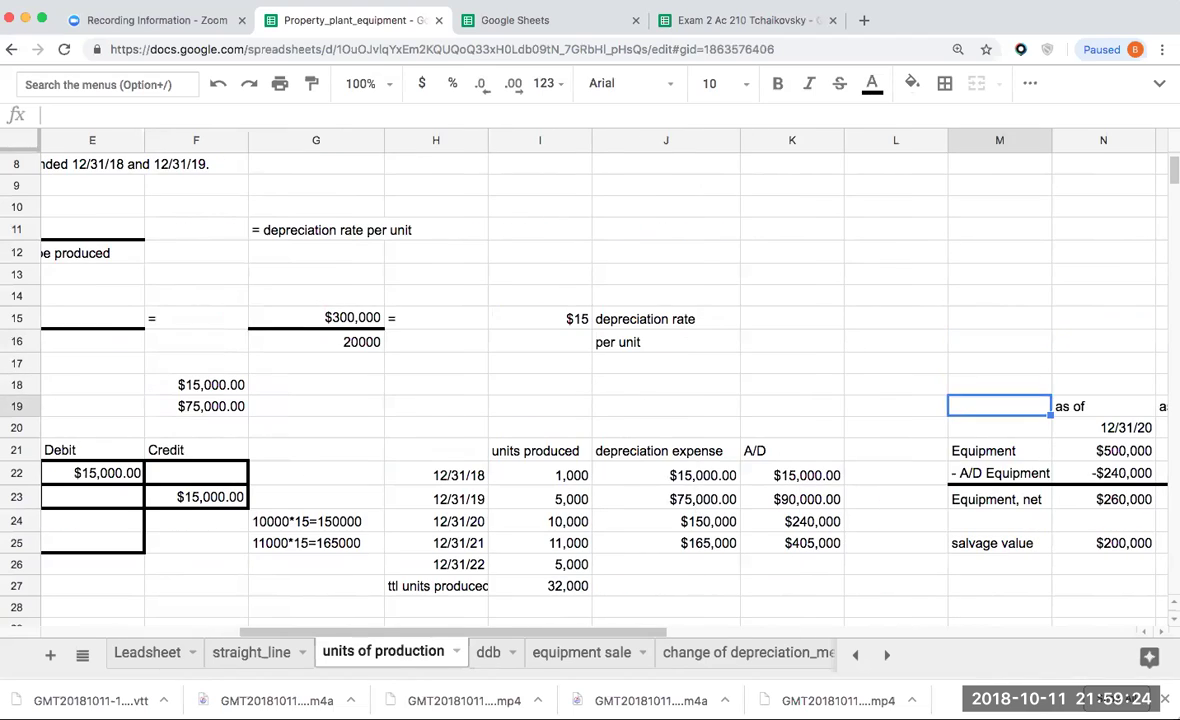
{"action": "key", "text": "Down"}
{"action": "key", "text": "Down"}
{"action": "key", "text": "Down"}
{"action": "key", "text": "Left"}
{"action": "key", "text": "Left"}
{"action": "key", "text": "Left"}
{"action": "key", "text": "Down"}
{"action": "key", "text": "Down"}
{"action": "key", "text": "Left"}
{"action": "key", "text": "Left"}
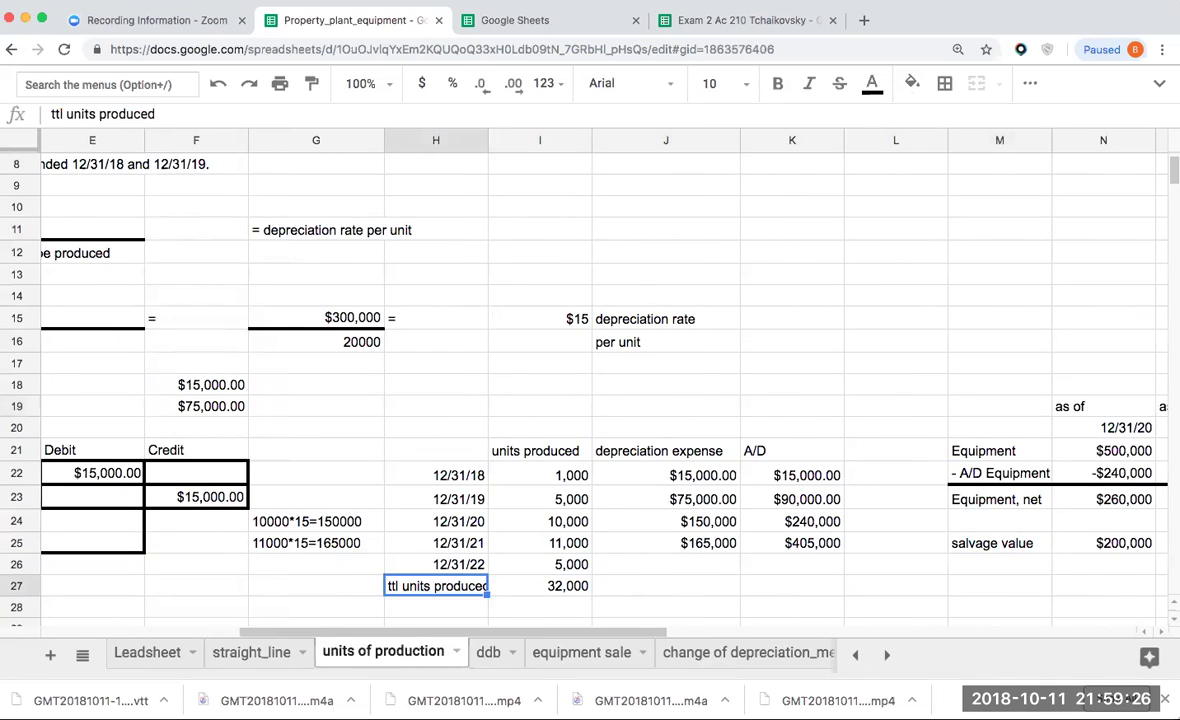
{"action": "key", "text": "Down"}
{"action": "key", "text": "Down"}
{"action": "key", "text": "Down"}
{"action": "key", "text": "Down"}
{"action": "key", "text": "Right"}
{"action": "key", "text": "Up"}
{"action": "key", "text": "Up"}
Total 2018–2021 units produced in I29 as +I22+I23+I24+I25, giving 27,000
{"action": "type", "text": "+"}
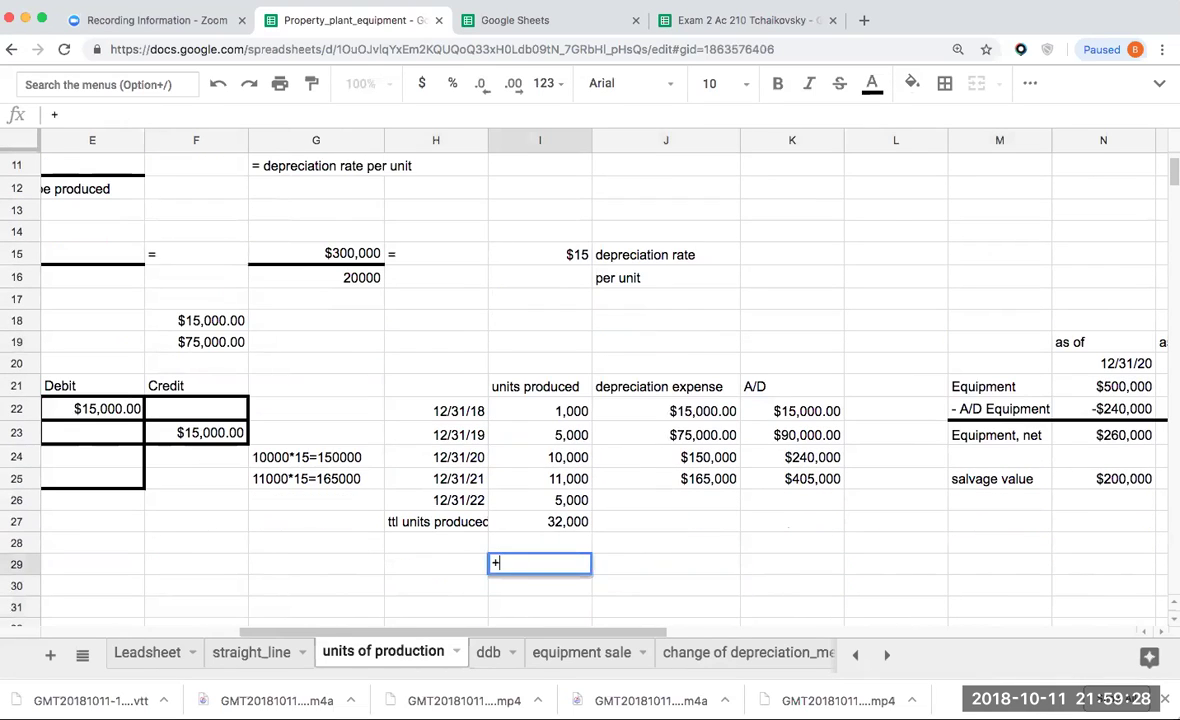
{"action": "key", "text": "Up"}
{"action": "key", "text": "Up"}
{"action": "key", "text": "Up"}
{"action": "key", "text": "Up"}
{"action": "key", "text": "Up"}
{"action": "key", "text": "Up"}
{"action": "type", "text": "+"}
{"action": "key", "text": "Up"}
{"action": "key", "text": "Up"}
{"action": "key", "text": "Up"}
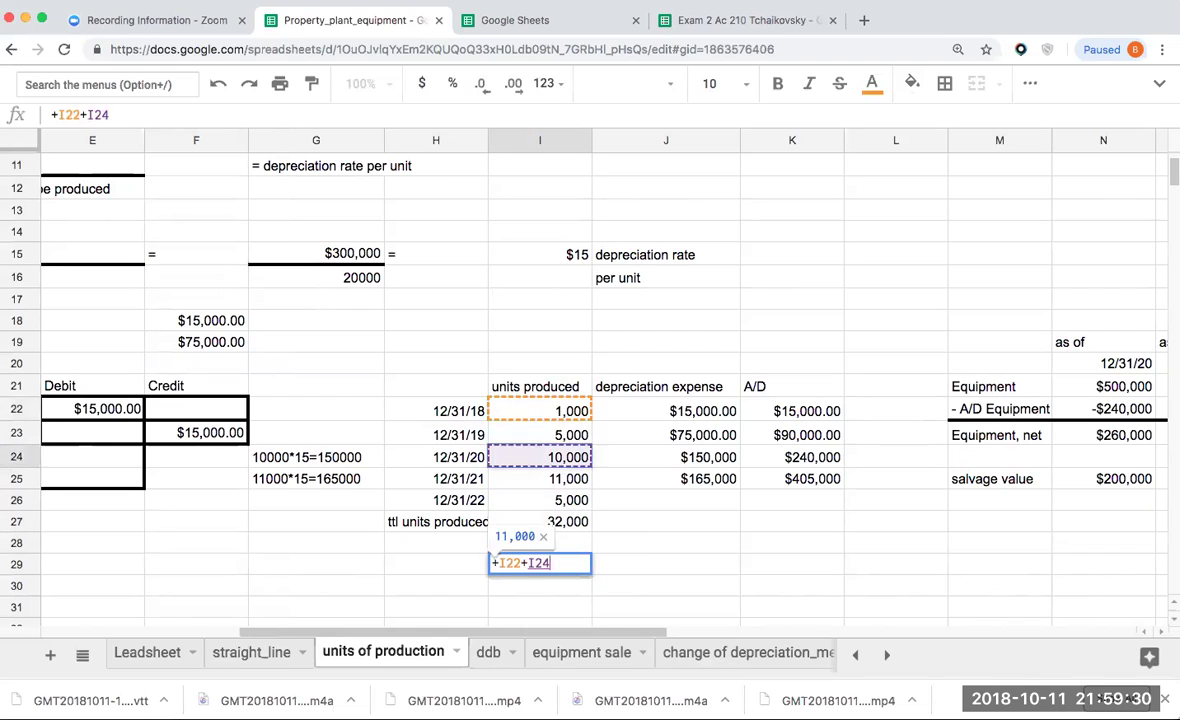
{"action": "key", "text": "Up"}
{"action": "type", "text": "+"}
{"action": "key", "text": "Up"}
{"action": "key", "text": "Up"}
{"action": "key", "text": "Up"}
{"action": "key", "text": "Up"}
{"action": "type", "text": "+"}
{"action": "key", "text": "Up"}
{"action": "key", "text": "Up"}
{"action": "key", "text": "Up"}
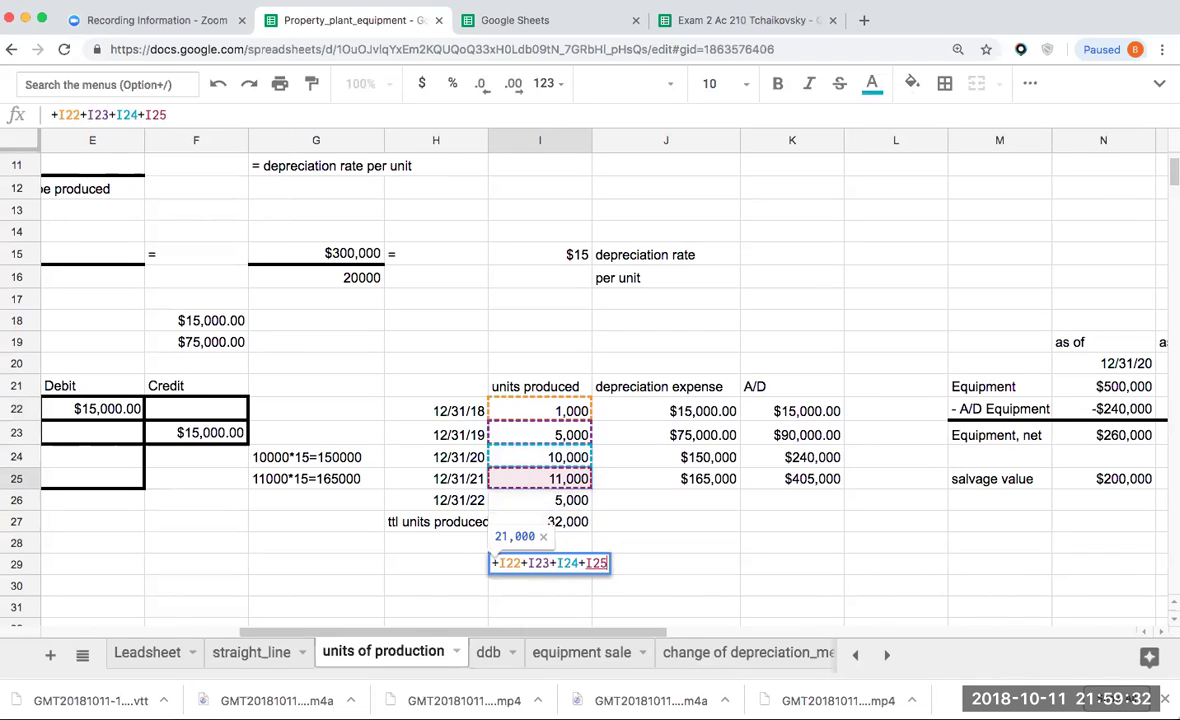
{"action": "key", "text": "Return"}
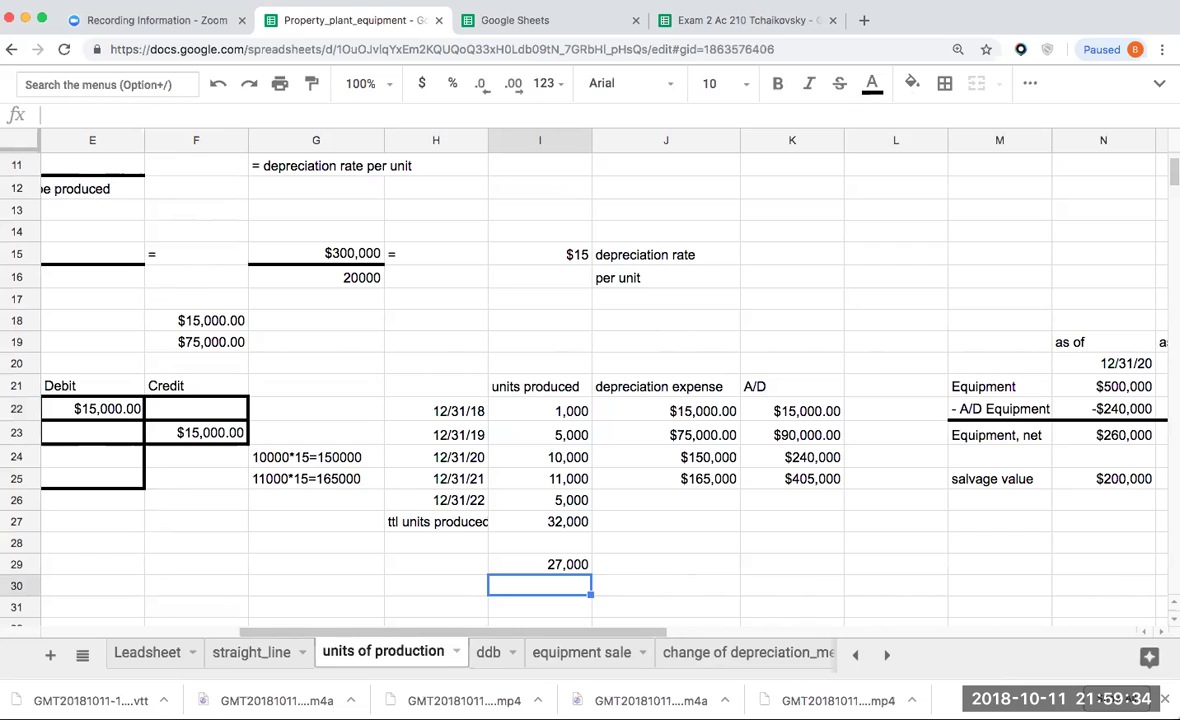
Label the total 'units produced' and add an 'est units' row of 20000
{"action": "key", "text": "Up"}
{"action": "key", "text": "Left"}
{"action": "type", "text": "u"}
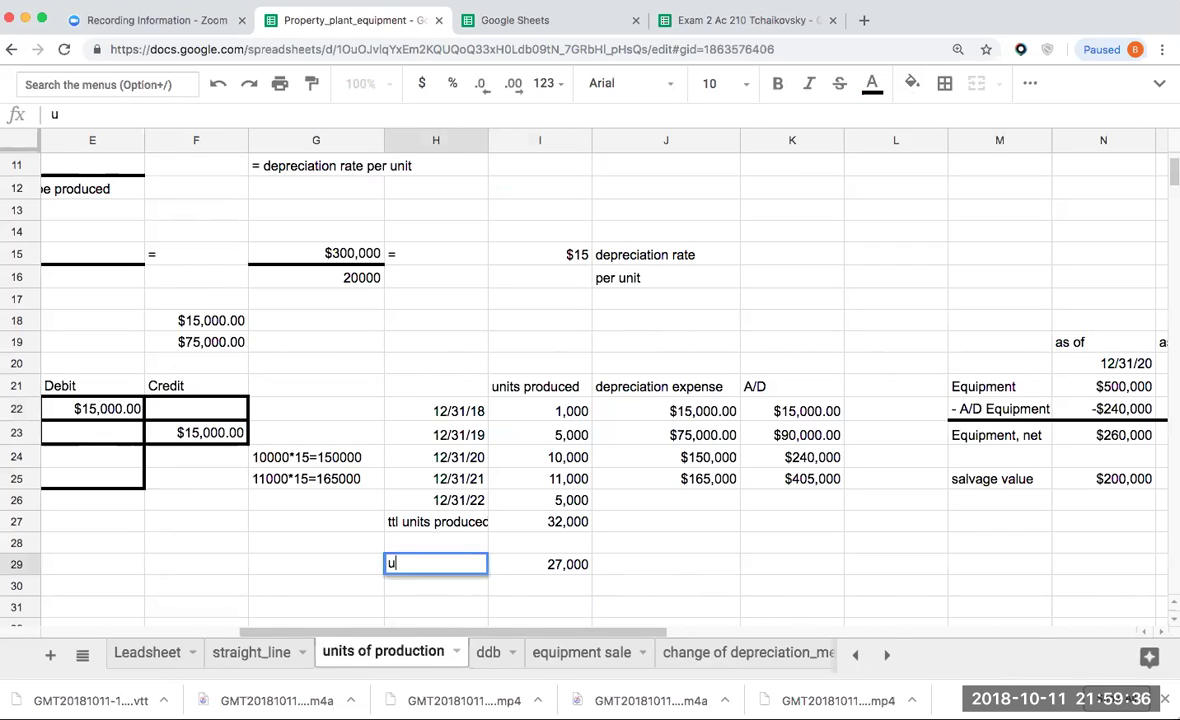
{"action": "type", "text": "nits produced"}
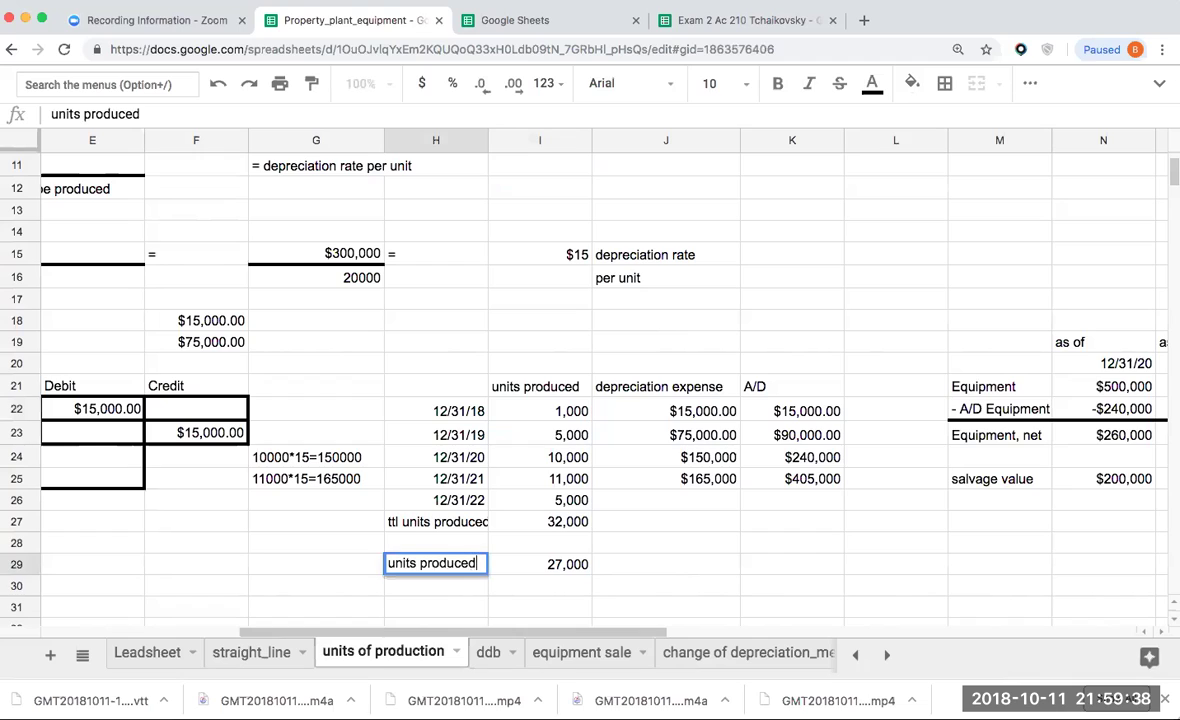
{"action": "key", "text": "Return"}
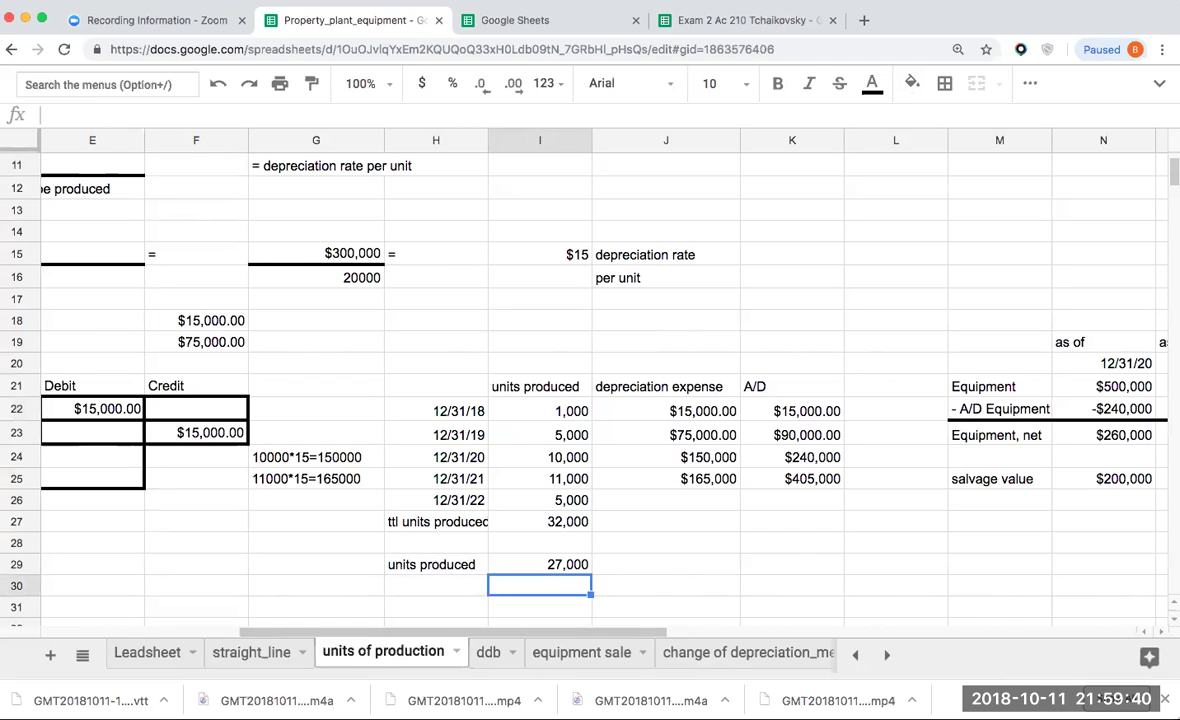
{"action": "type", "text": "est"}
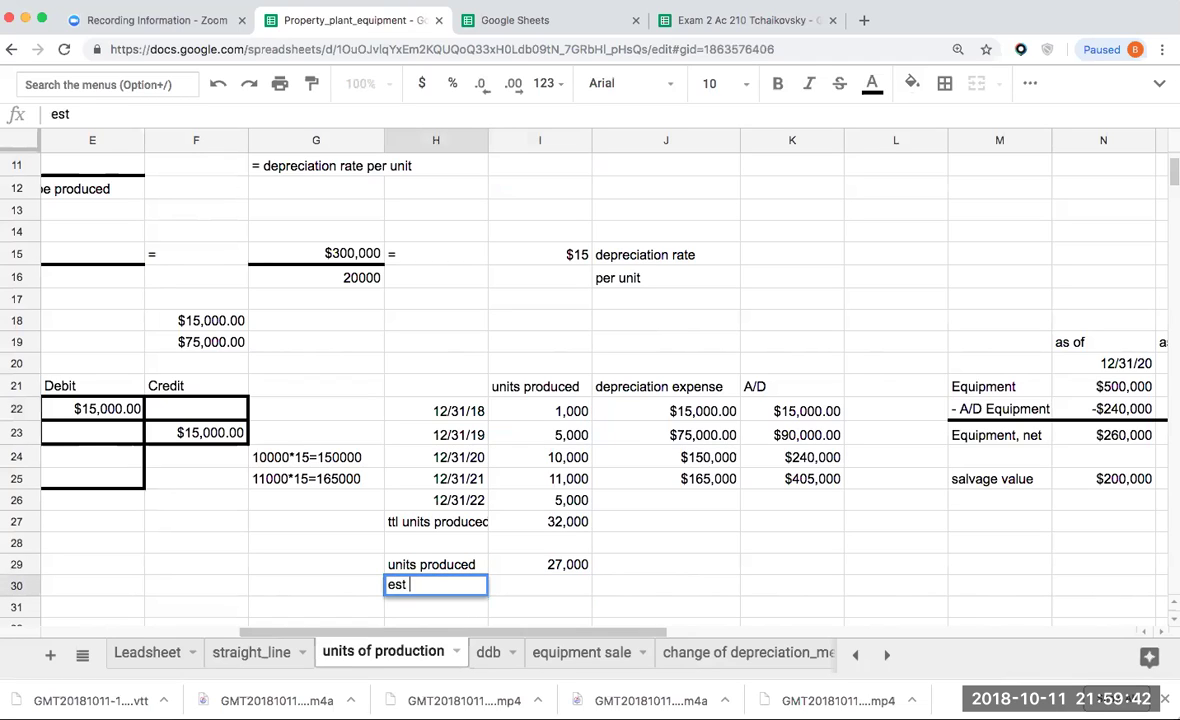
{"action": "type", "text": " units"}
{"action": "key", "text": "Tab"}
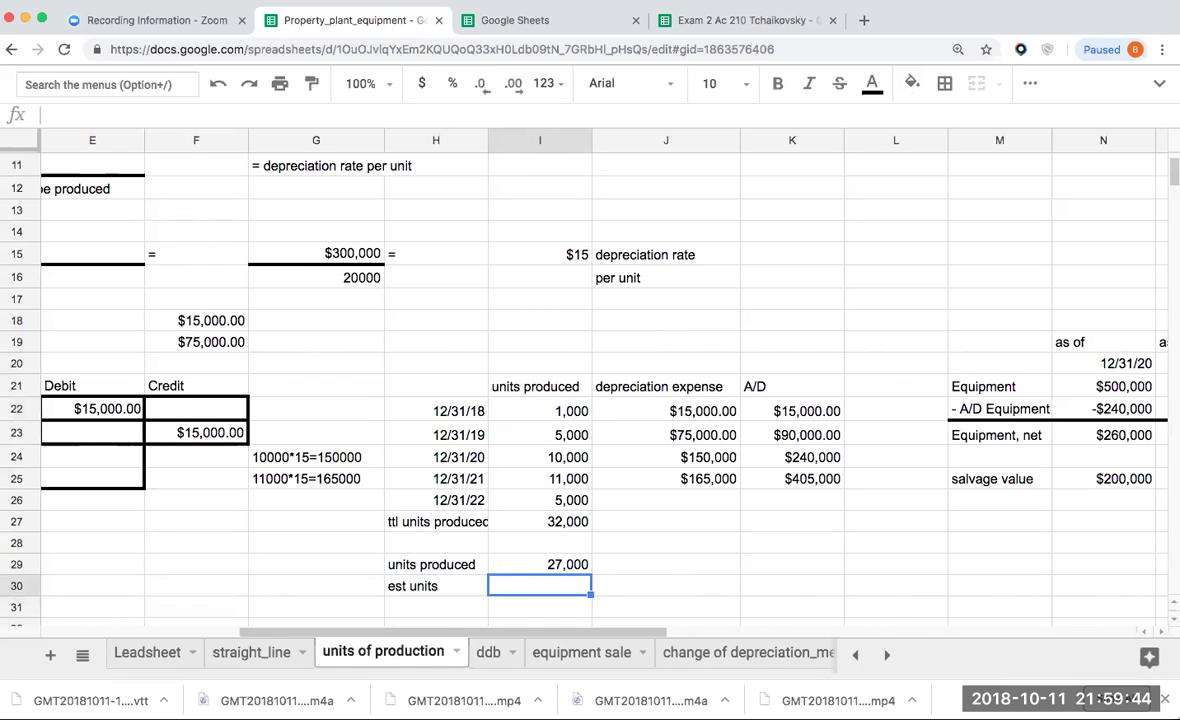
{"action": "type", "text": "20000"}
{"action": "key", "text": "Return"}
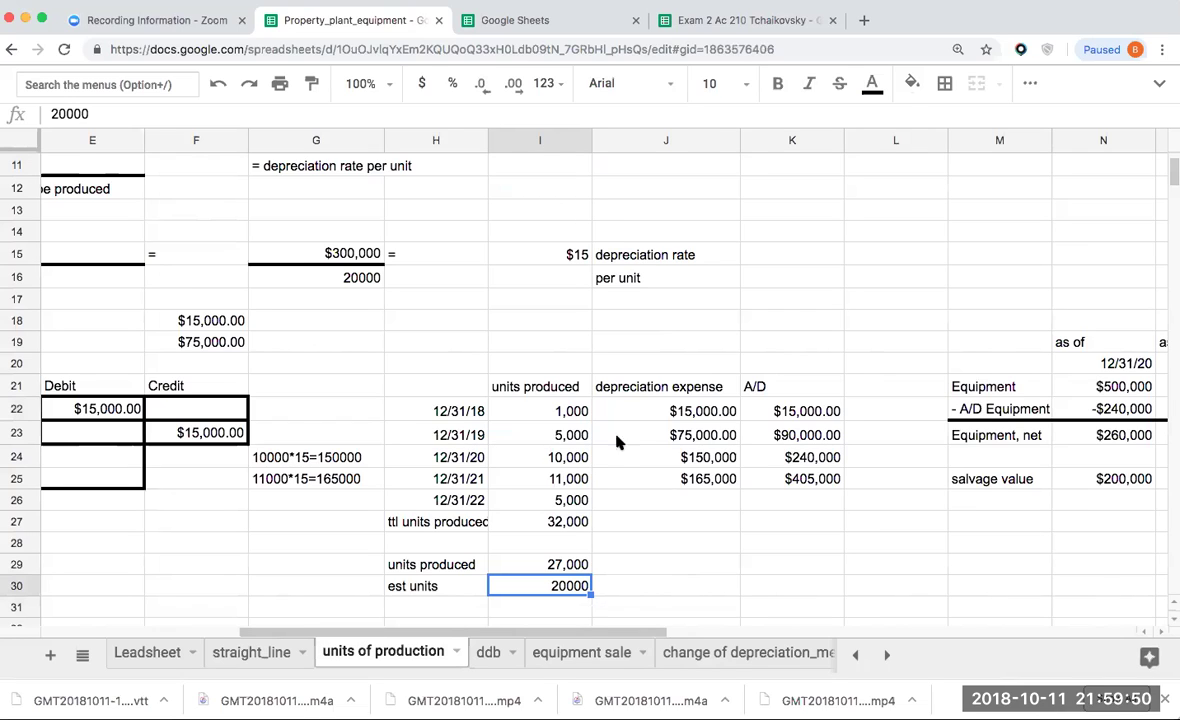
Insert a column left of depreciation expense and head it 'units taken depr. on' in J21
{"action": "right_click", "coordinate": [652, 140]}
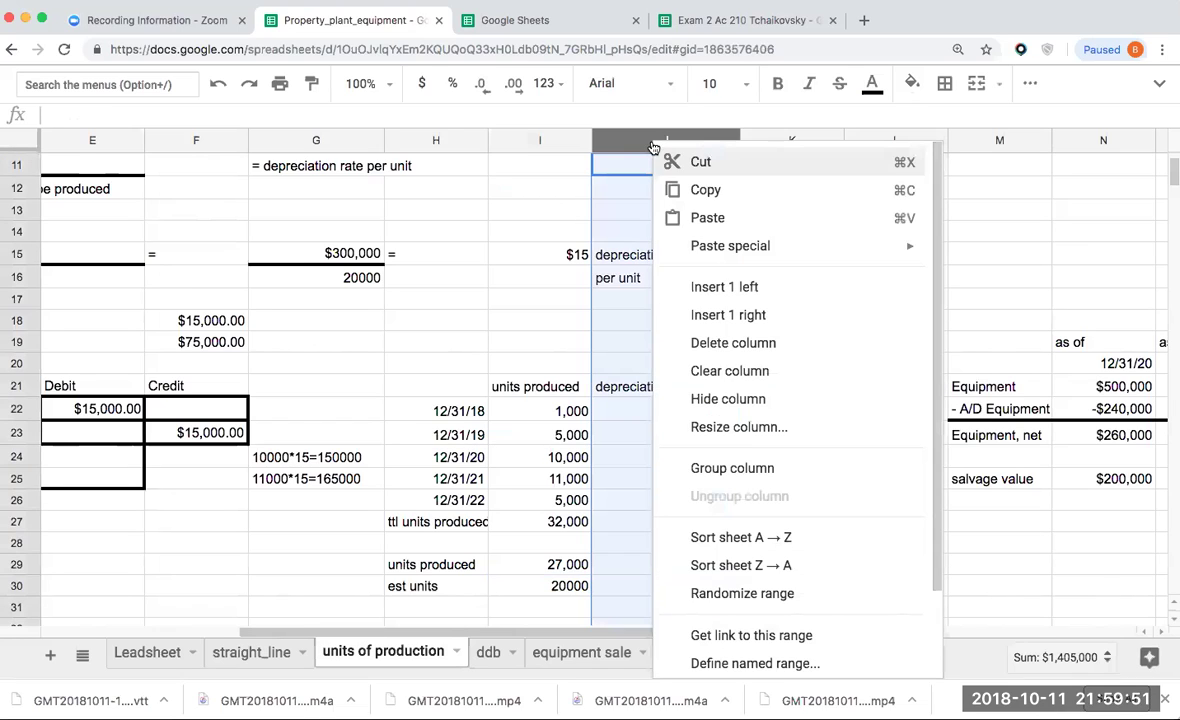
{"action": "left_click", "coordinate": [726, 287]}
{"action": "left_click", "coordinate": [503, 433]}
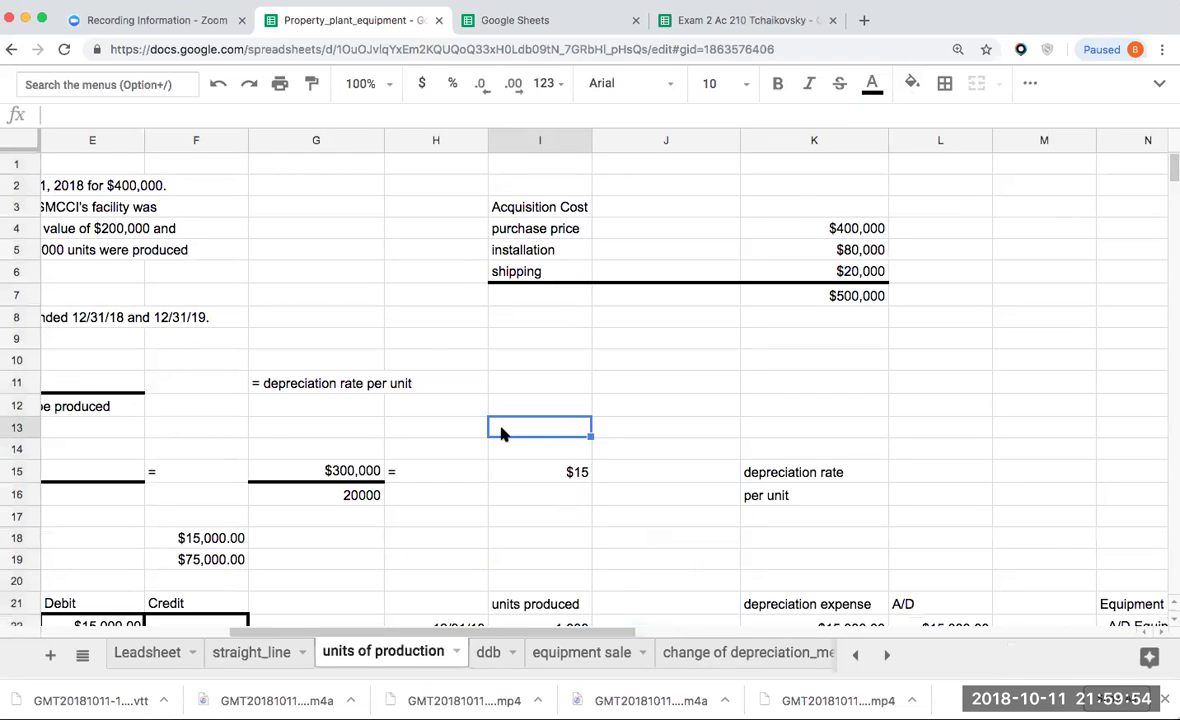
{"action": "scroll", "coordinate": [503, 433], "scroll_direction": "down", "scroll_amount": 3}
{"action": "scroll", "coordinate": [503, 428], "scroll_direction": "down", "scroll_amount": 2}
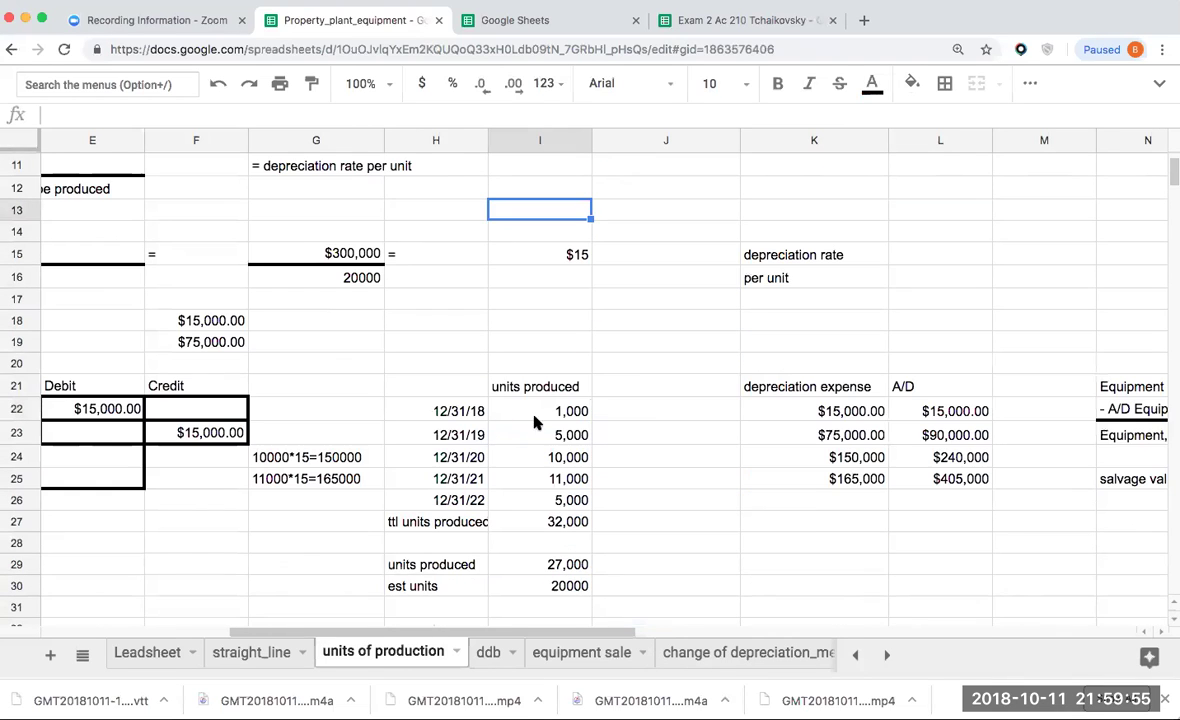
{"action": "left_click", "coordinate": [631, 368]}
{"action": "key", "text": "Down"}
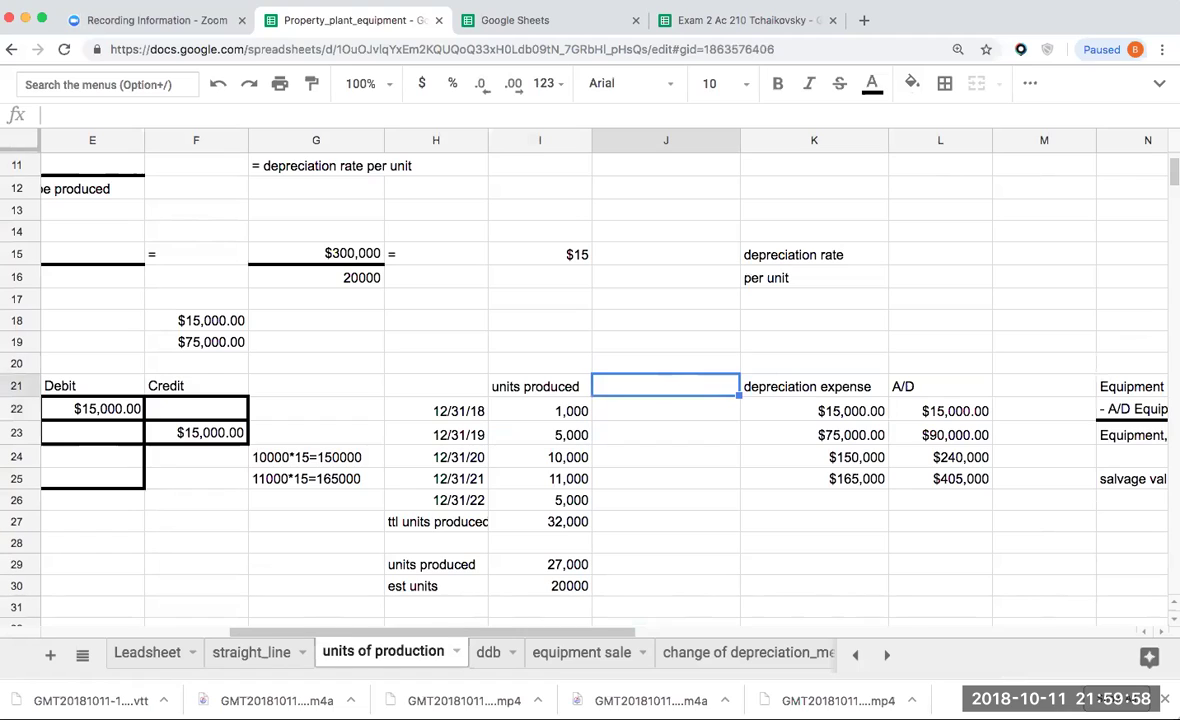
{"action": "type", "text": "units ta"}
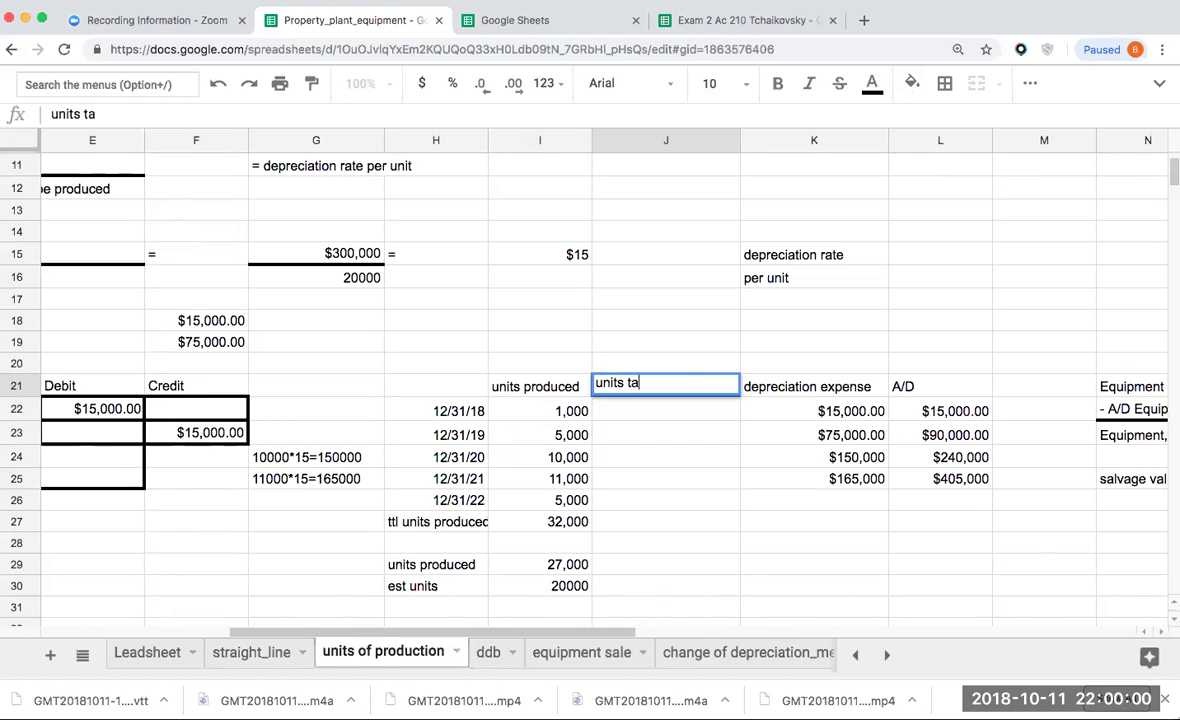
{"action": "type", "text": "ken depr. o"}
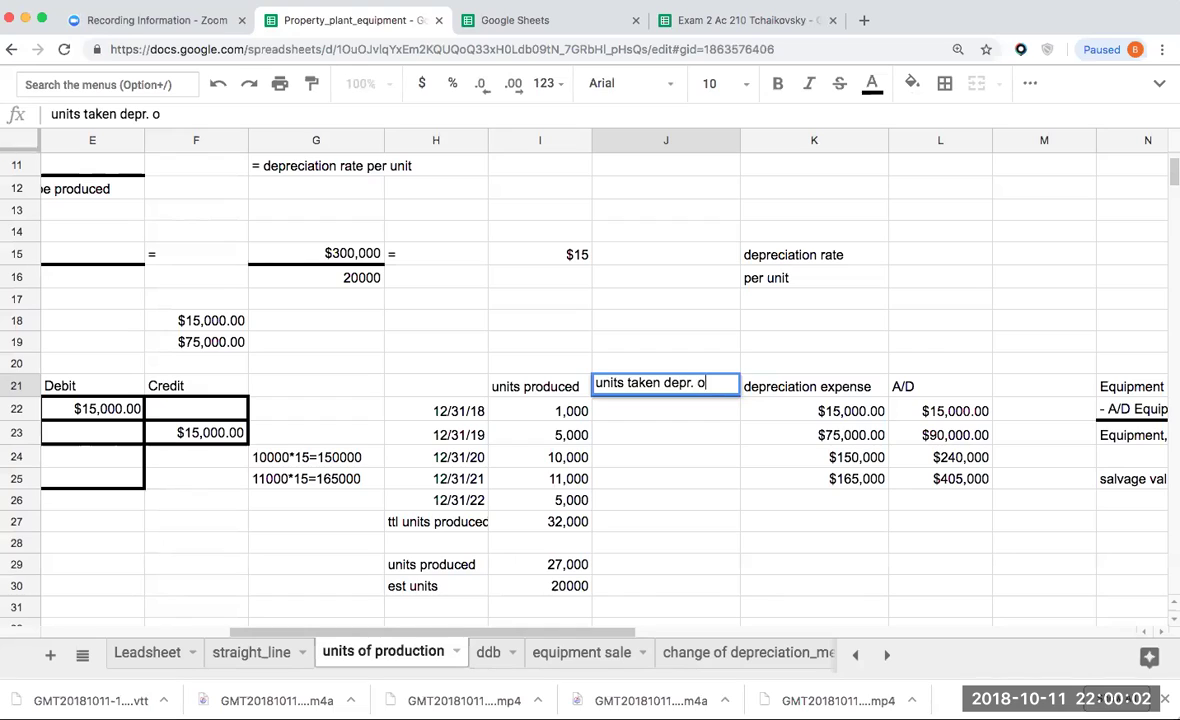
{"action": "type", "text": "n"}
{"action": "key", "text": "Return"}
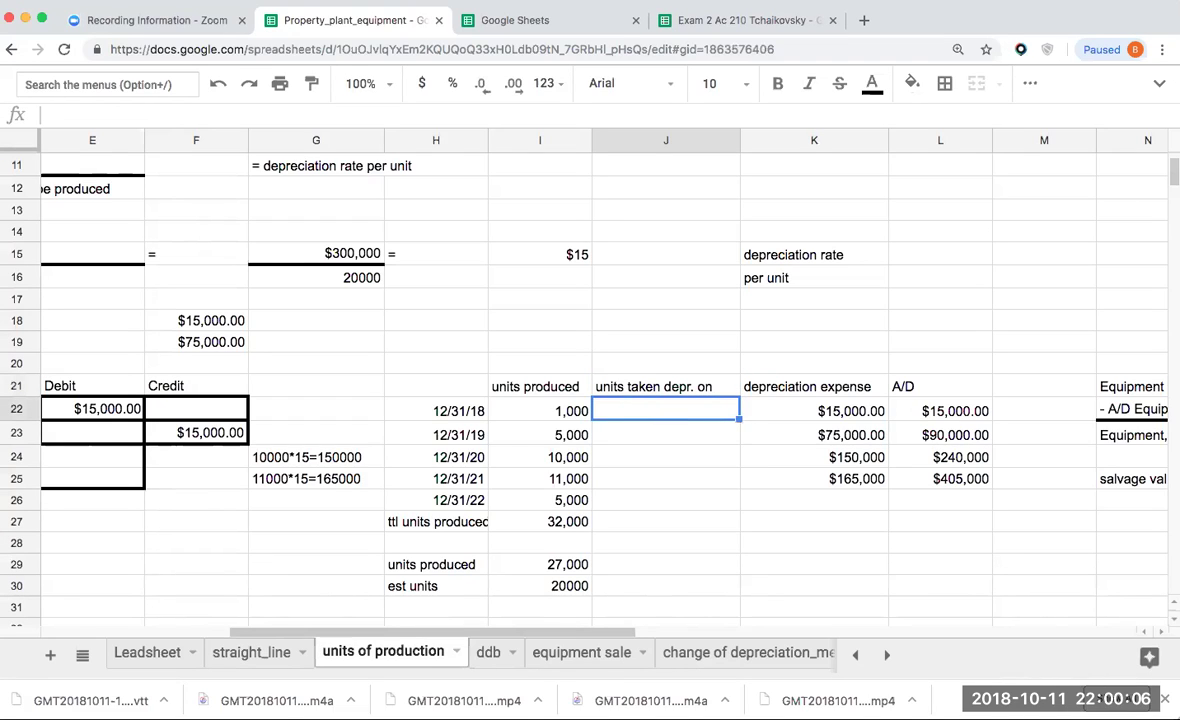
Fill J22:J24 with =I22, =I23, =I24 and format J24 as a whole number
{"action": "type", "text": "=I22"}
{"action": "key", "text": "Return"}
{"action": "type", "text": "=I23"}
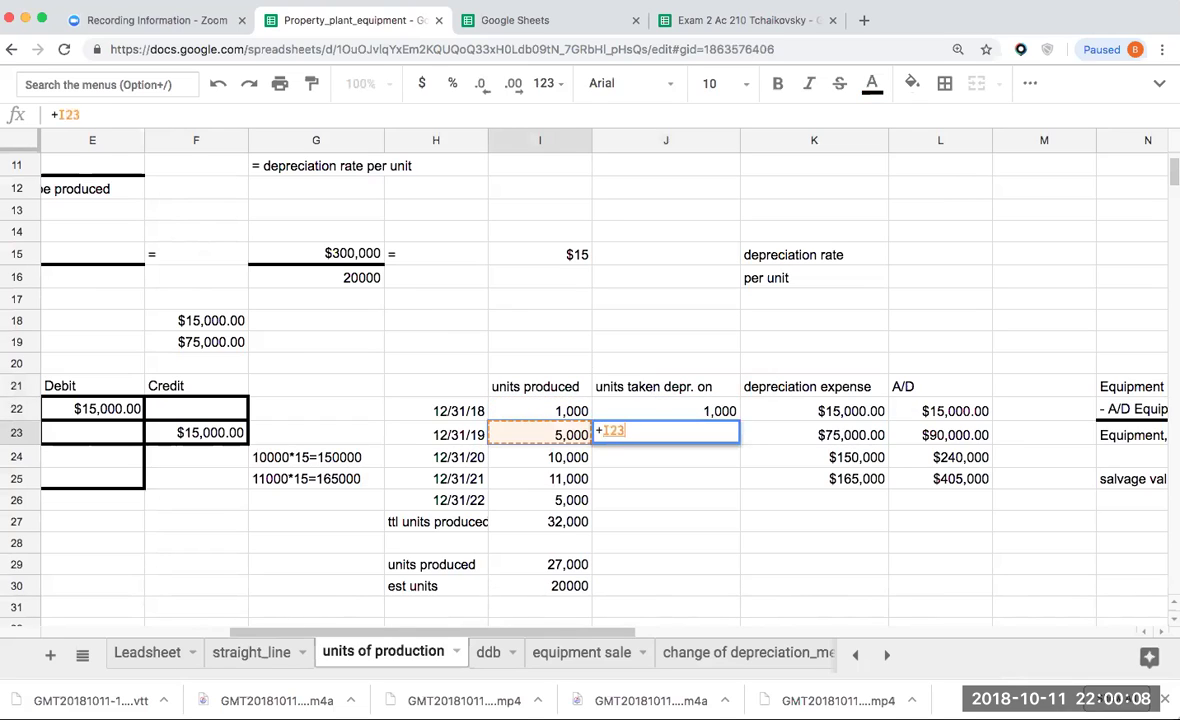
{"action": "key", "text": "Return"}
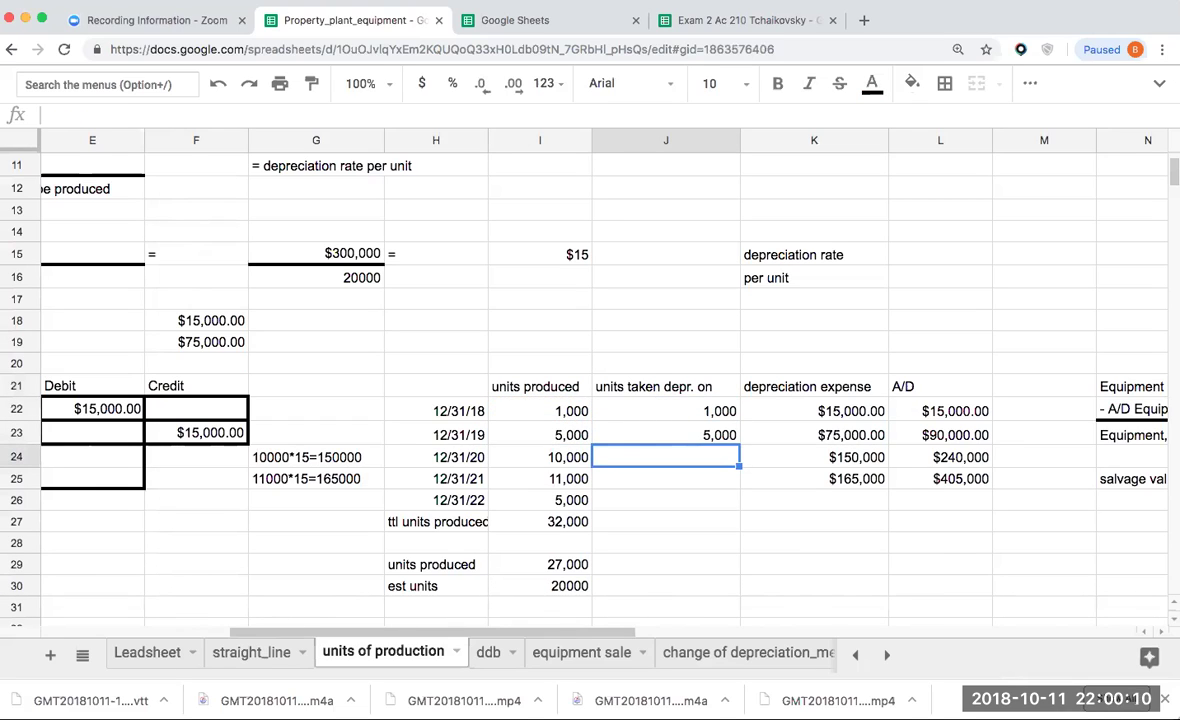
{"action": "type", "text": "=I24"}
{"action": "key", "text": "Return"}
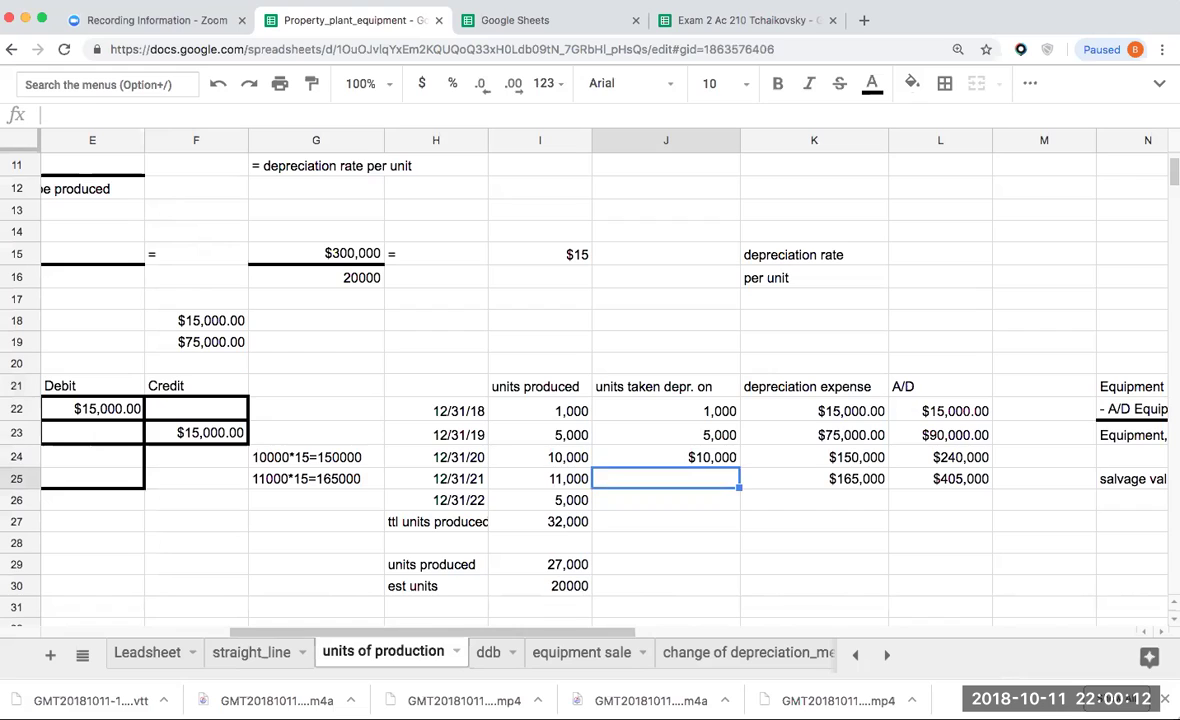
{"action": "key", "text": "Up"}
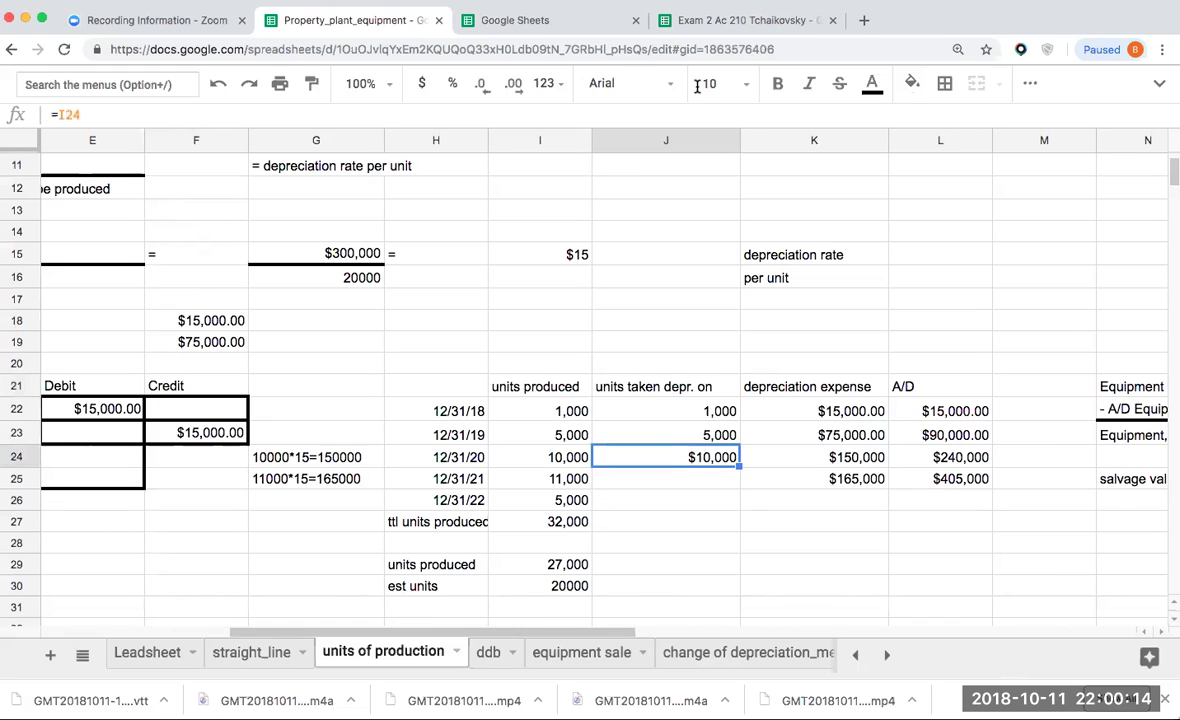
{"action": "left_click", "coordinate": [556, 93]}
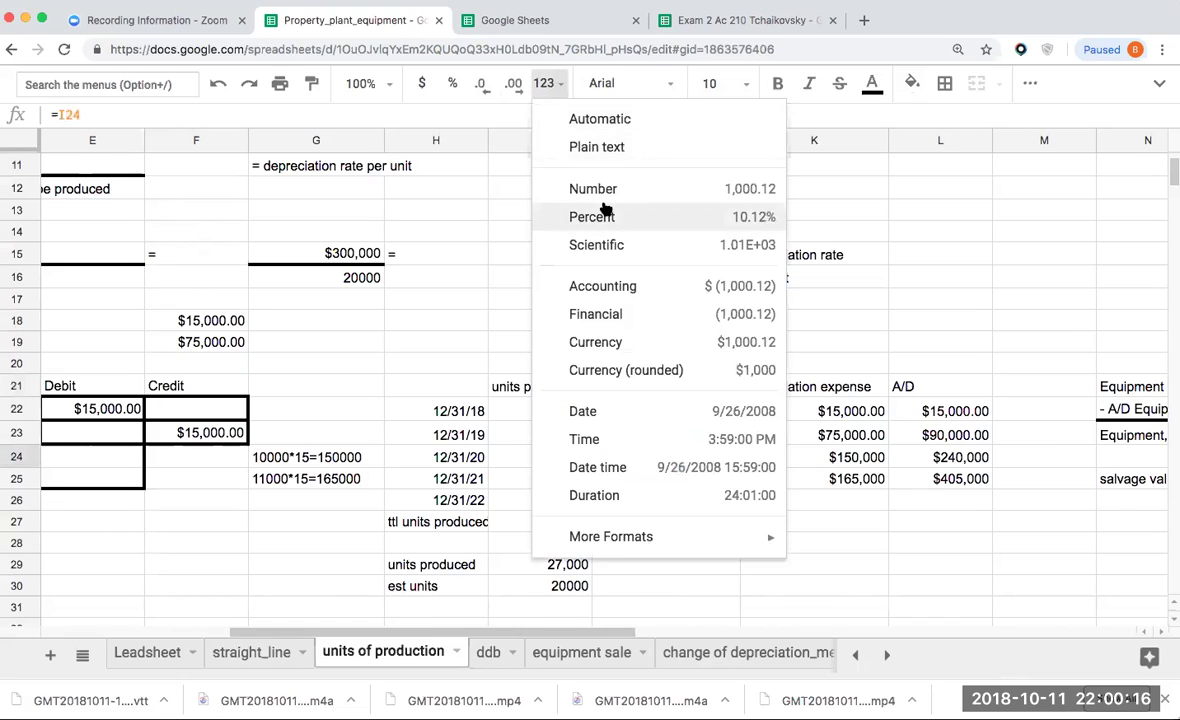
{"action": "left_click", "coordinate": [603, 187]}
{"action": "double_click", "coordinate": [481, 87]}
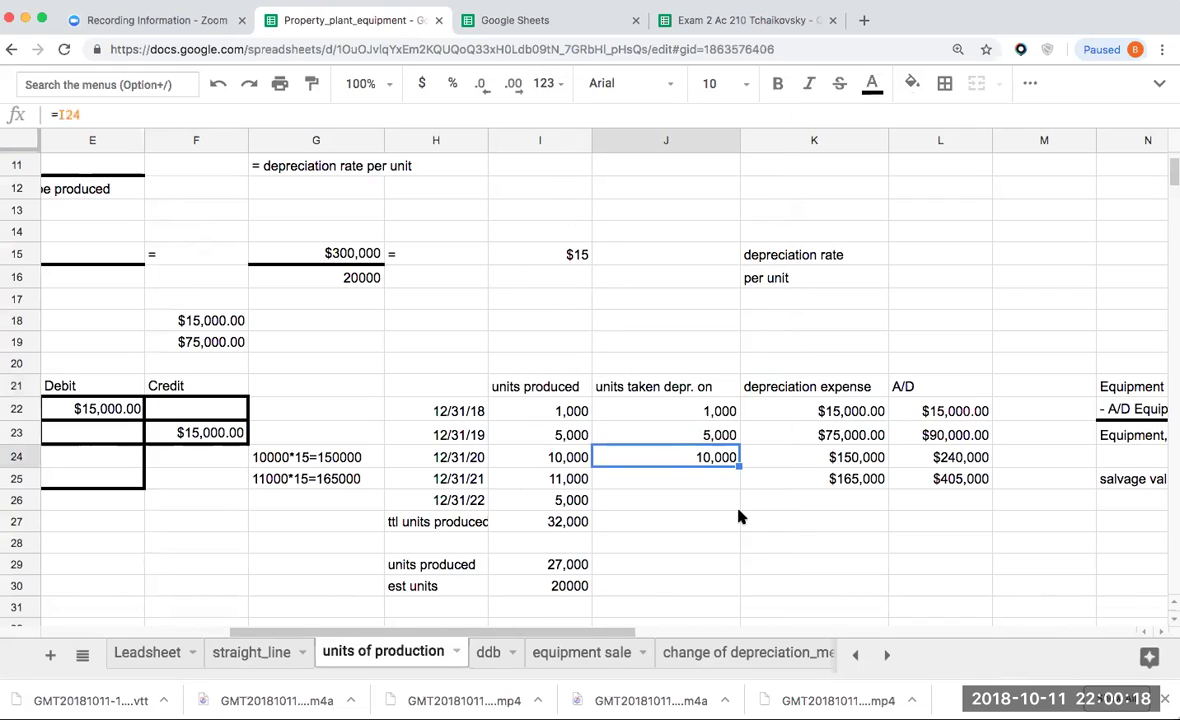
Build a first total of the units-taken column in J27
{"action": "left_click", "coordinate": [690, 482]}
{"action": "key", "text": "Down"}
{"action": "key", "text": "Down"}
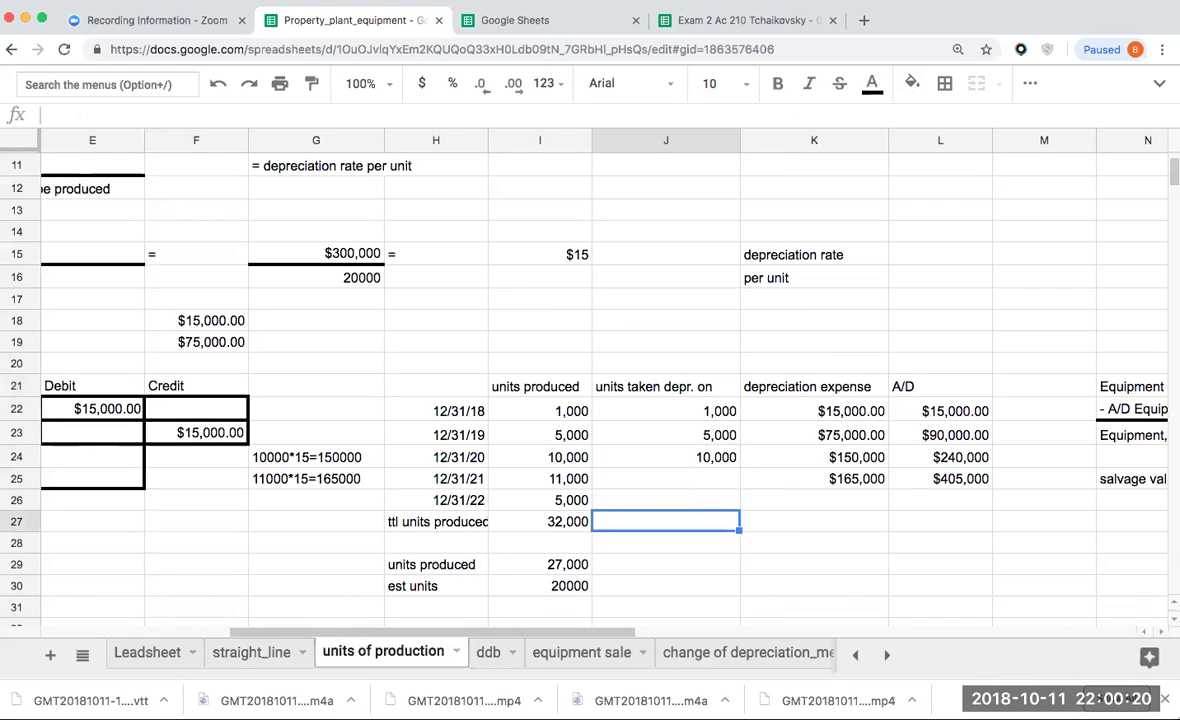
{"action": "key", "text": "Left"}
{"action": "key", "text": "Down"}
{"action": "key", "text": "Down"}
{"action": "key", "text": "Down"}
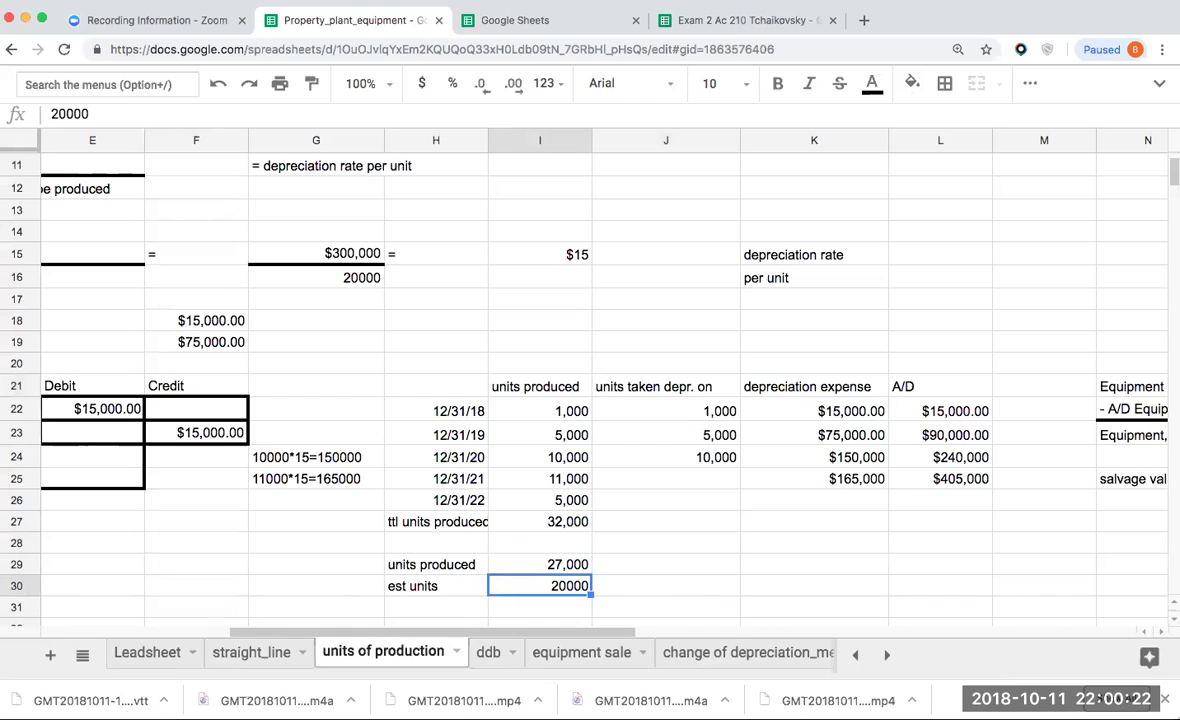
{"action": "key", "text": "Right"}
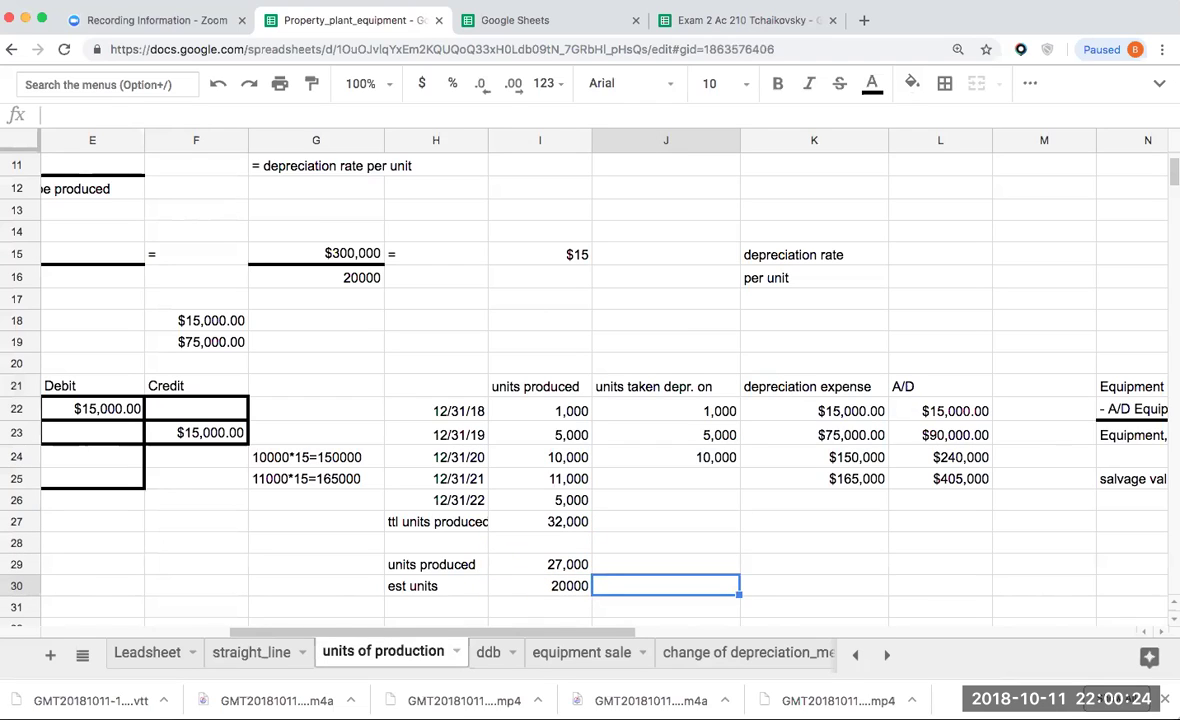
{"action": "key", "text": "Up"}
{"action": "key", "text": "Up"}
{"action": "key", "text": "Up"}
{"action": "key", "text": "Up"}
{"action": "key", "text": "Up"}
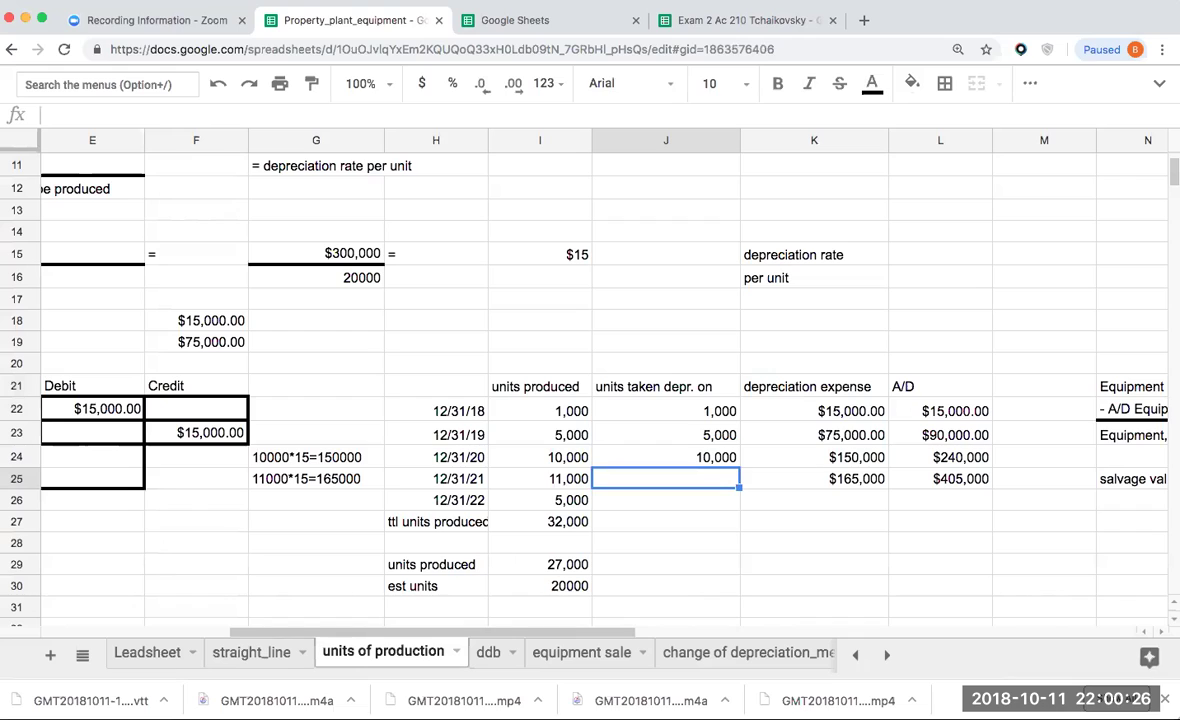
{"action": "key", "text": "Up"}
{"action": "key", "text": "Up"}
{"action": "key", "text": "Up"}
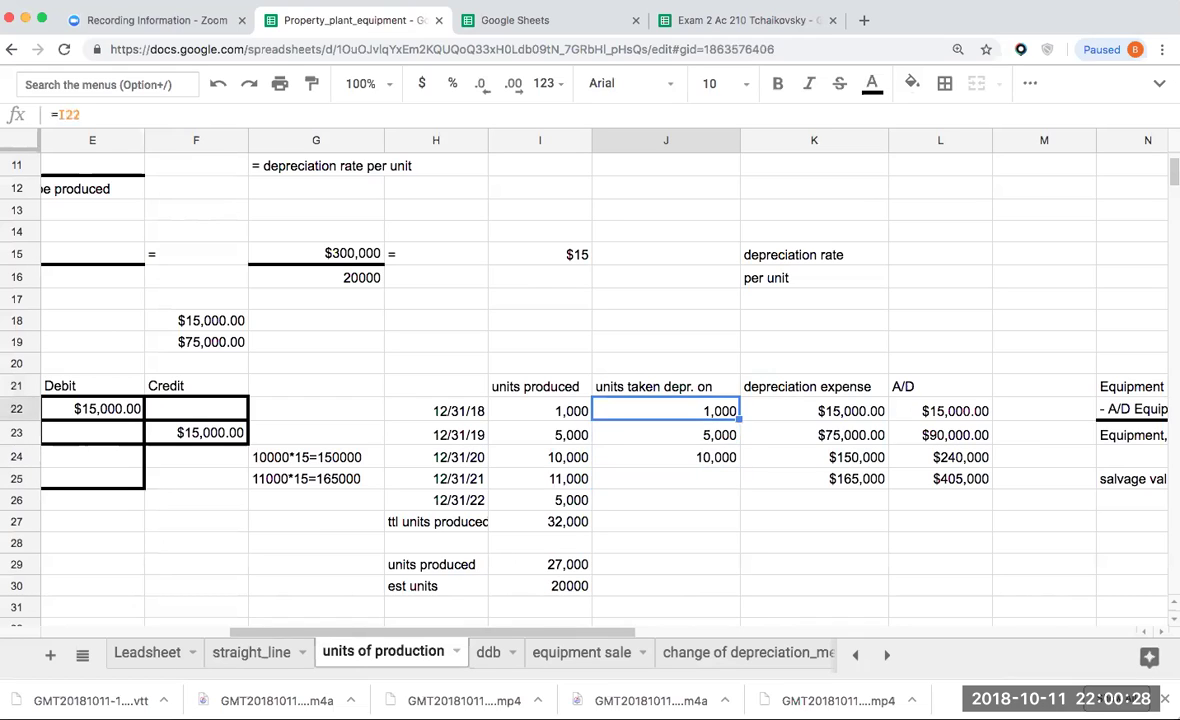
{"action": "key", "text": "Down"}
{"action": "key", "text": "Down"}
{"action": "key", "text": "Down"}
{"action": "key", "text": "Down"}
{"action": "key", "text": "Down"}
{"action": "type", "text": "+"}
{"action": "key", "text": "Up"}
{"action": "key", "text": "Up"}
{"action": "key", "text": "Up"}
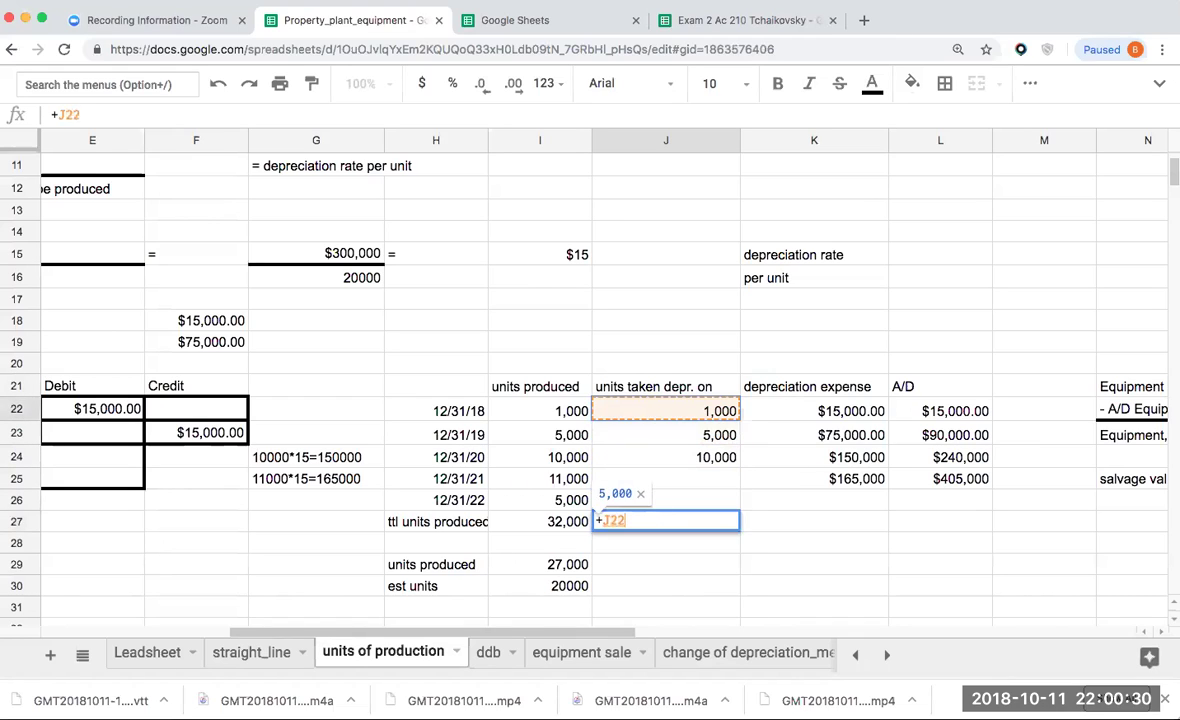
{"action": "type", "text": "+"}
{"action": "key", "text": "Up"}
{"action": "key", "text": "Up"}
{"action": "key", "text": "Up"}
{"action": "key", "text": "Up"}
{"action": "type", "text": "+"}
{"action": "key", "text": "Up"}
{"action": "key", "text": "Up"}
{"action": "key", "text": "Up"}
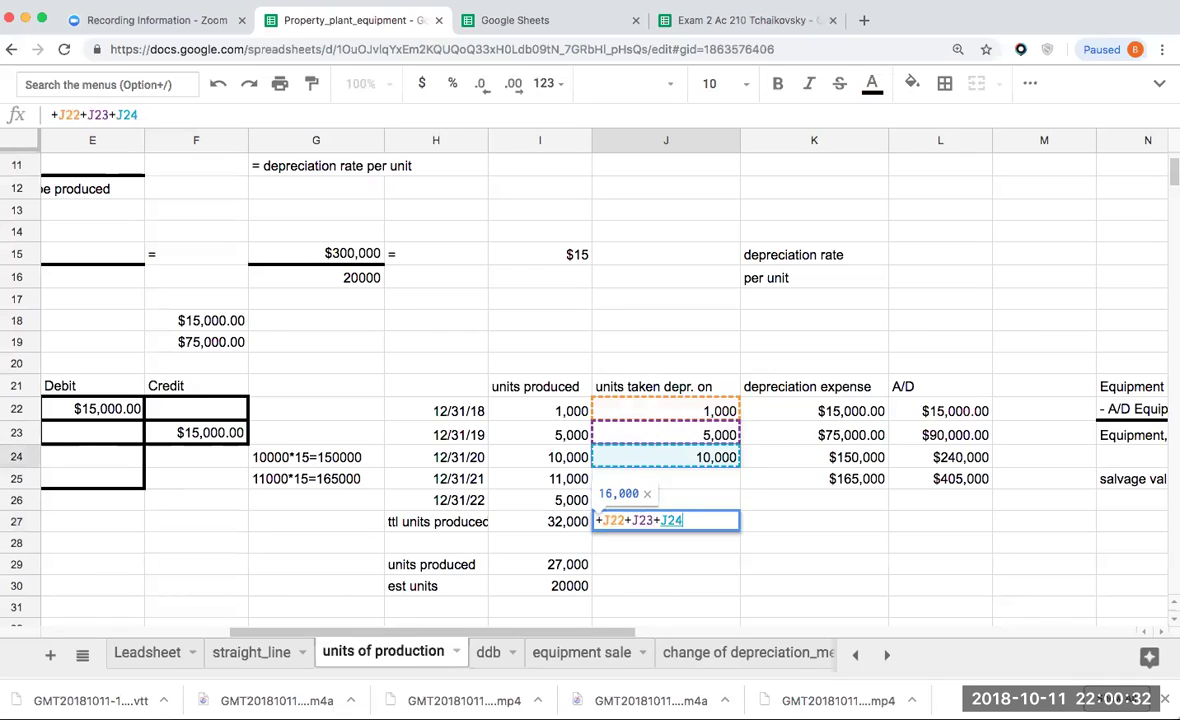
{"action": "key", "text": "Return"}
{"action": "key", "text": "Up"}
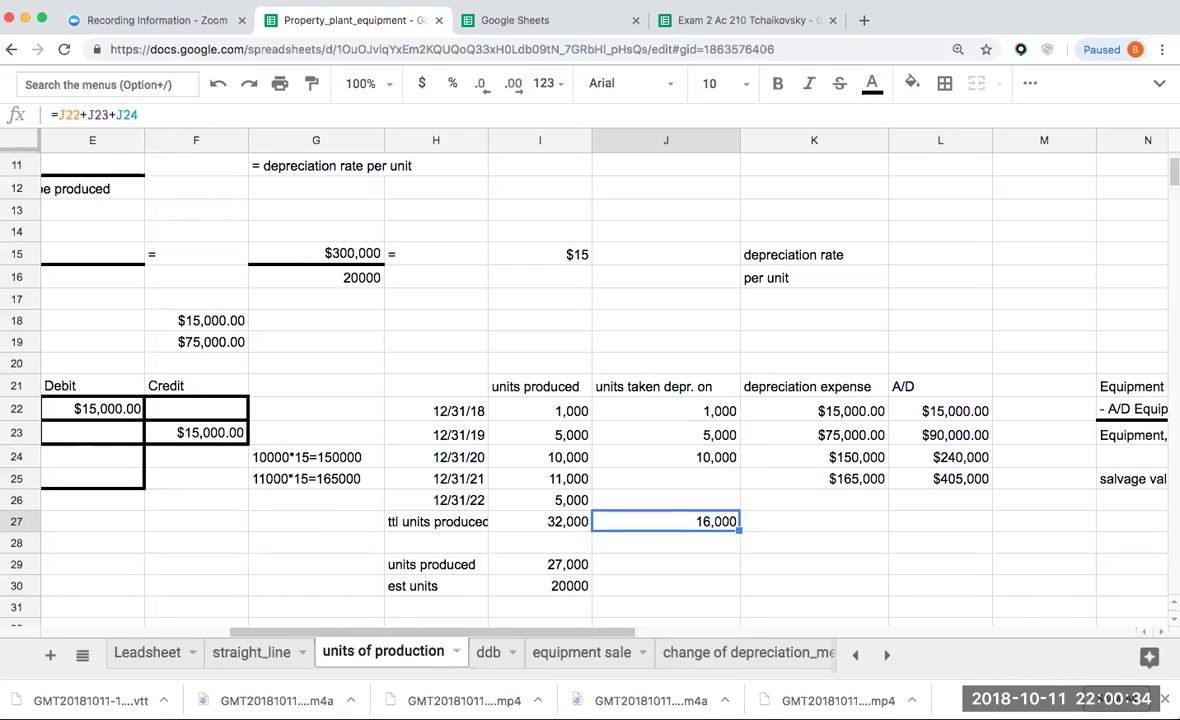
Enter 4000 in J25 and rebuild J27 as =J22+J23+J24+J25, totalling 20,000
{"action": "key", "text": "Up"}
{"action": "key", "text": "Up"}
{"action": "key", "text": "Down"}
{"action": "key", "text": "Down"}
{"action": "key", "text": "Up"}
{"action": "key", "text": "Up"}
{"action": "type", "text": "4000"}
{"action": "key", "text": "Return"}
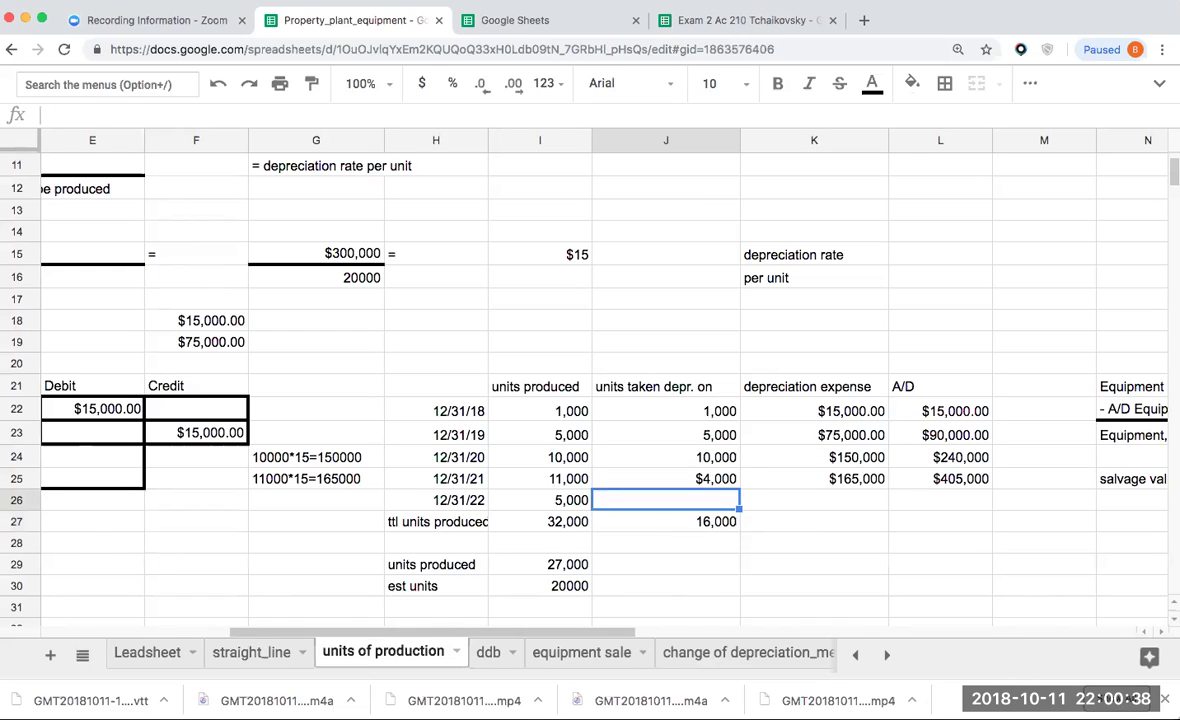
{"action": "key", "text": "Down"}
{"action": "type", "text": "+"}
{"action": "key", "text": "Up"}
{"action": "key", "text": "Up"}
{"action": "key", "text": "Up"}
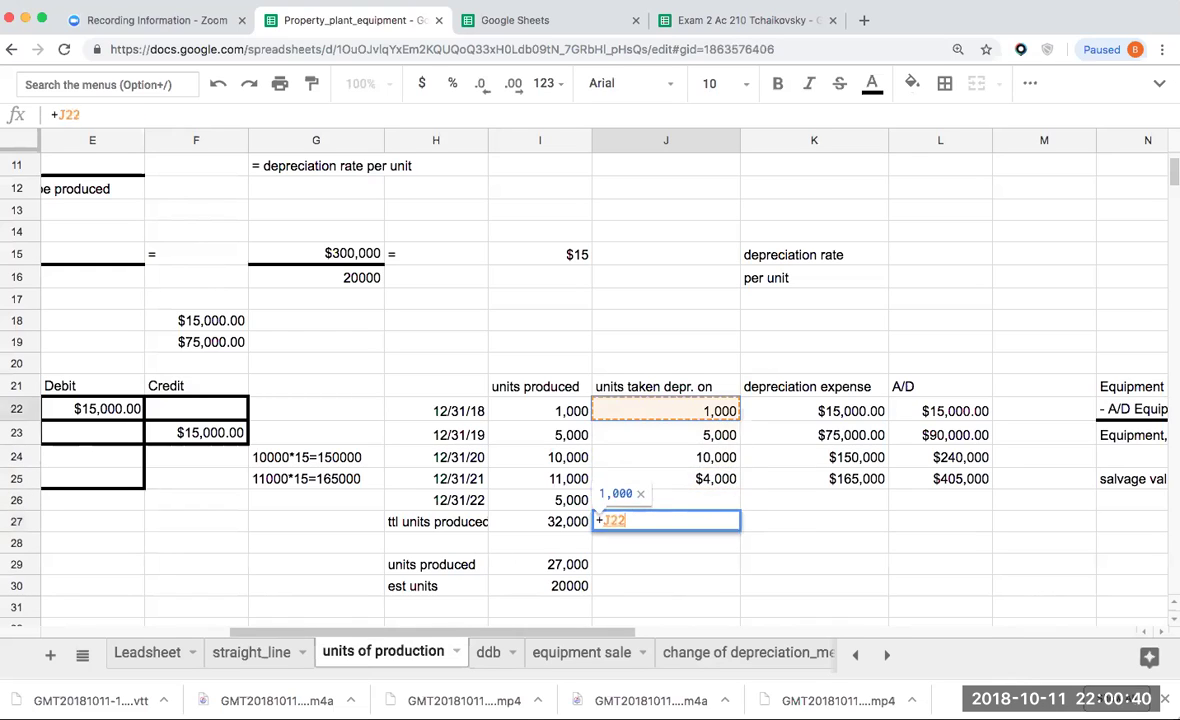
{"action": "type", "text": "+"}
{"action": "key", "text": "Up"}
{"action": "key", "text": "Up"}
{"action": "key", "text": "Up"}
{"action": "key", "text": "Up"}
{"action": "type", "text": "+"}
{"action": "key", "text": "Up"}
{"action": "key", "text": "Up"}
{"action": "key", "text": "Up"}
{"action": "type", "text": "+"}
{"action": "key", "text": "Up"}
{"action": "key", "text": "Up"}
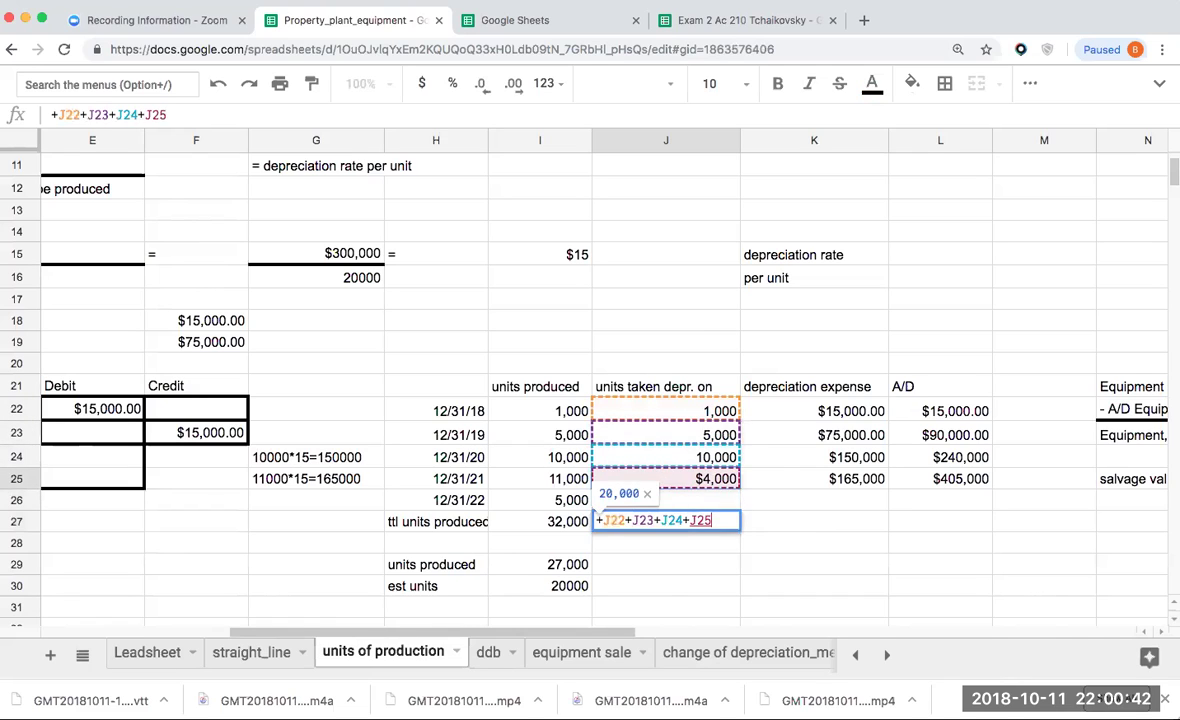
{"action": "key", "text": "Return"}
{"action": "key", "text": "Up"}
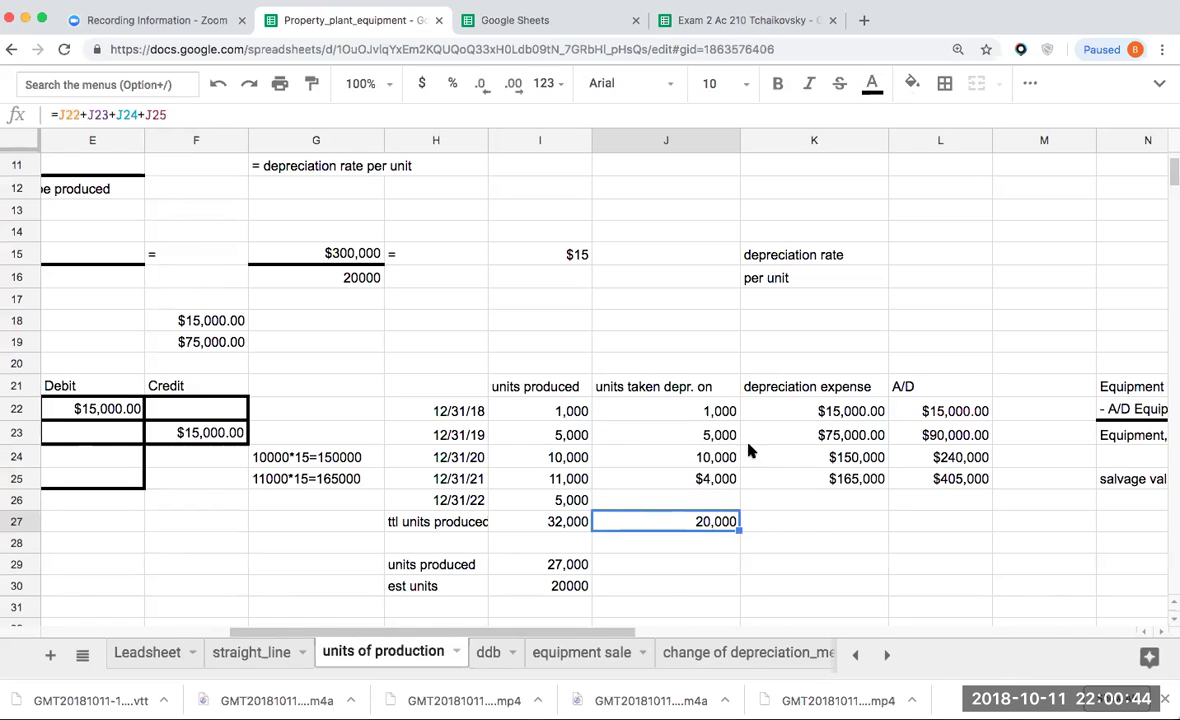
Format J25 as a whole number and strike through the old 11000*15=165000 note
{"action": "left_click", "coordinate": [706, 482]}
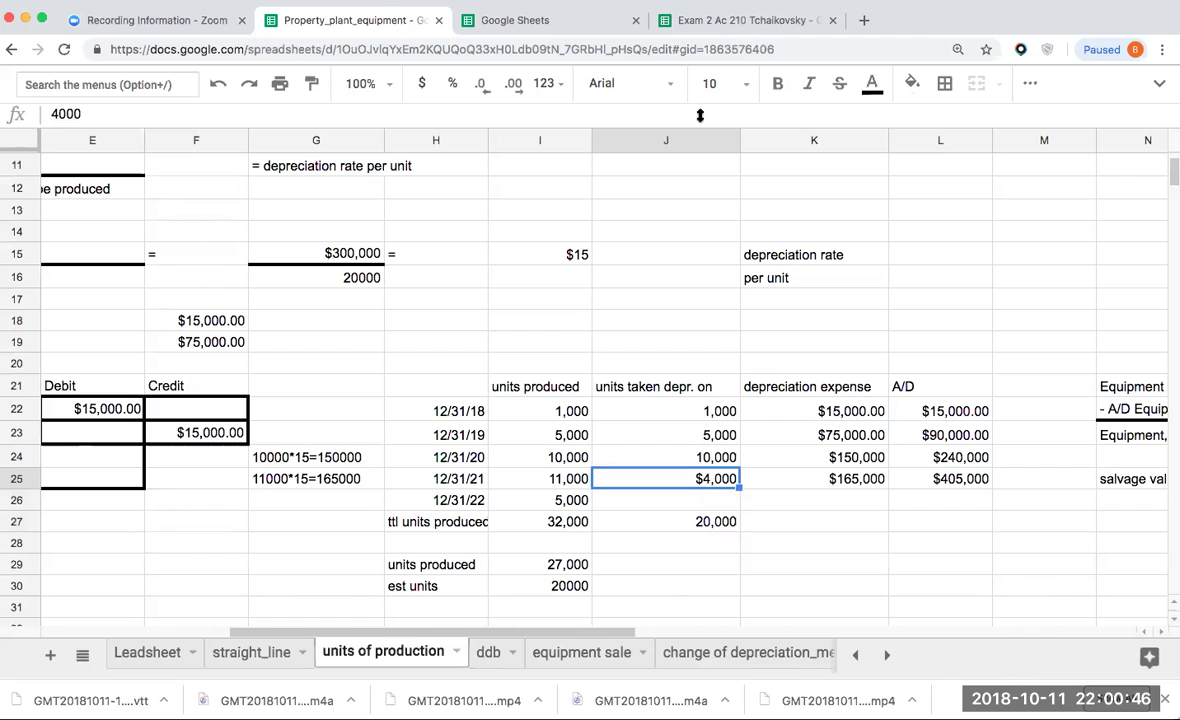
{"action": "left_click", "coordinate": [548, 84]}
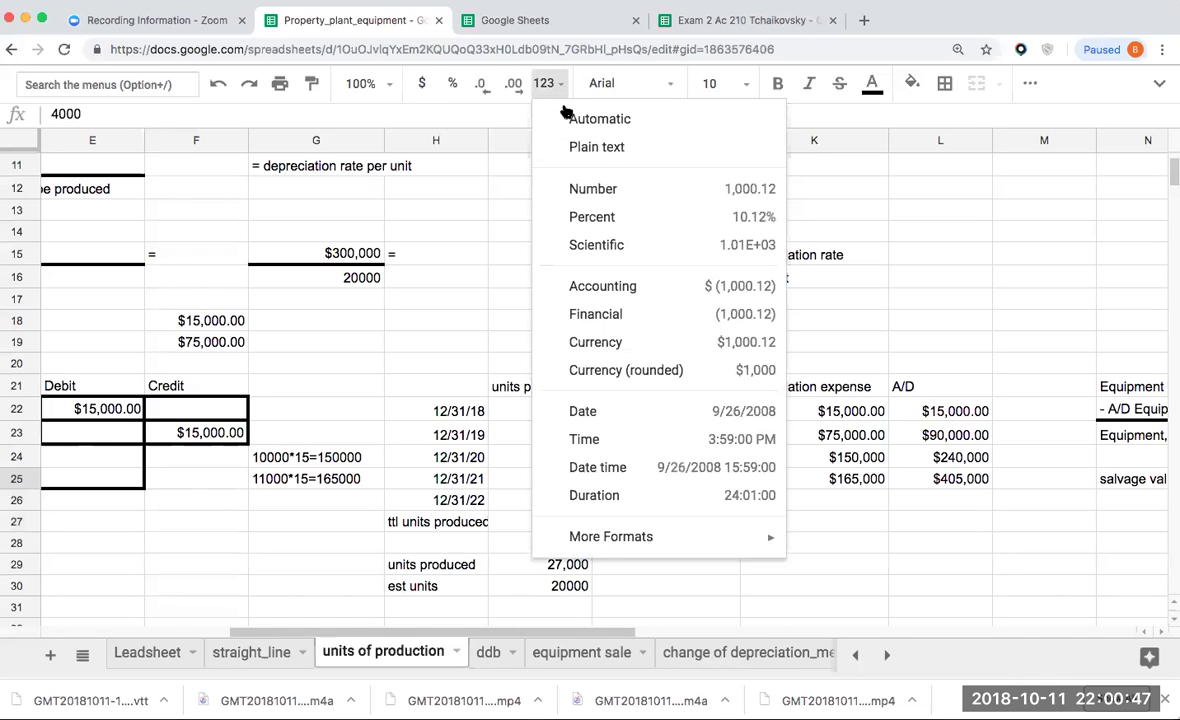
{"action": "left_click", "coordinate": [593, 188]}
{"action": "left_click", "coordinate": [481, 83]}
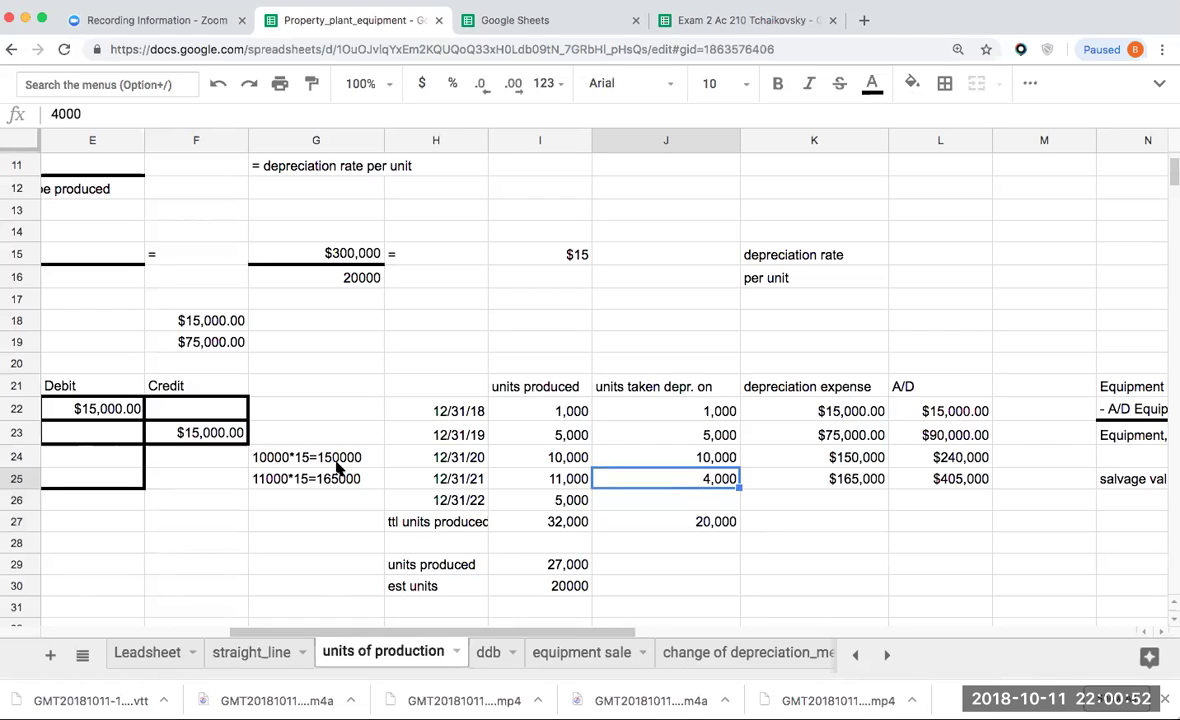
{"action": "left_click", "coordinate": [295, 478]}
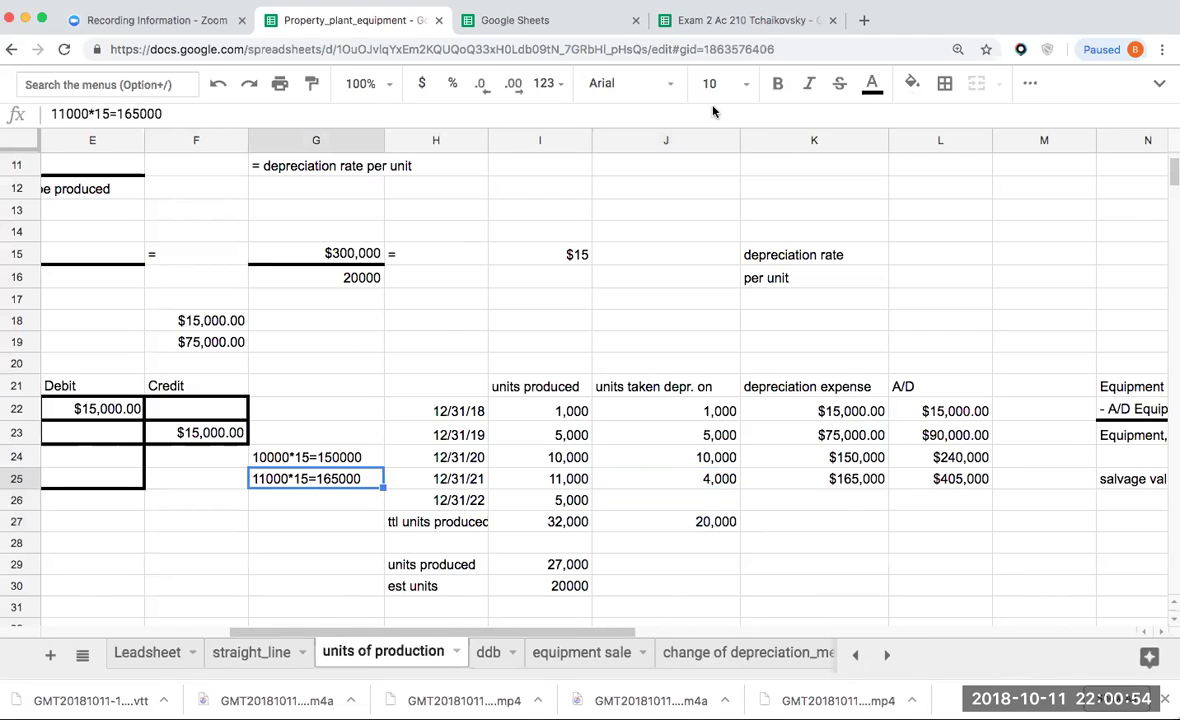
{"action": "left_click", "coordinate": [836, 84]}
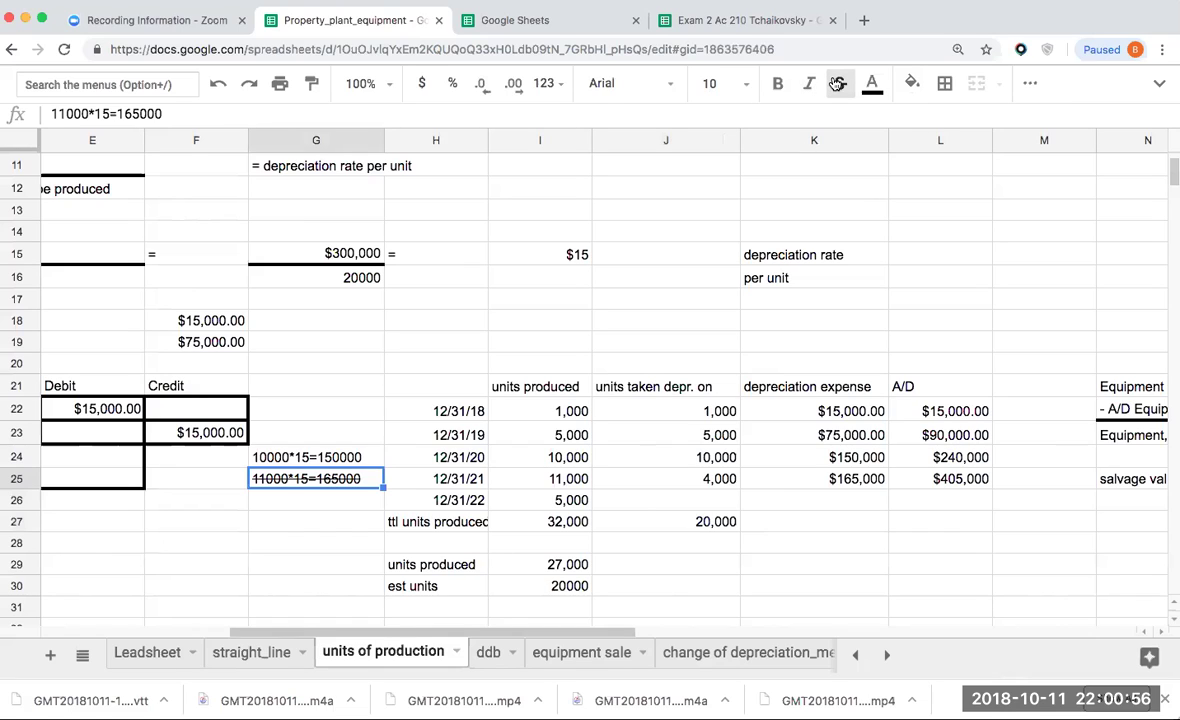
Add the note 4000*15=60000 in G26
{"action": "left_click", "coordinate": [282, 508]}
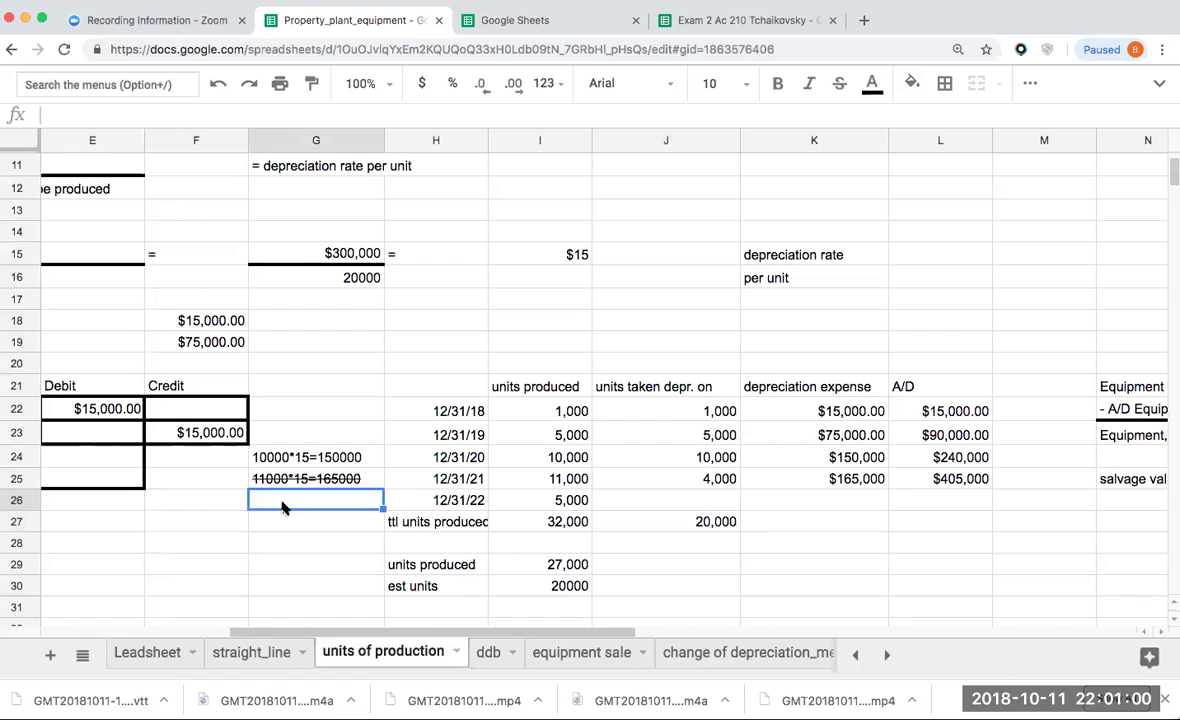
{"action": "type", "text": "4000*1"}
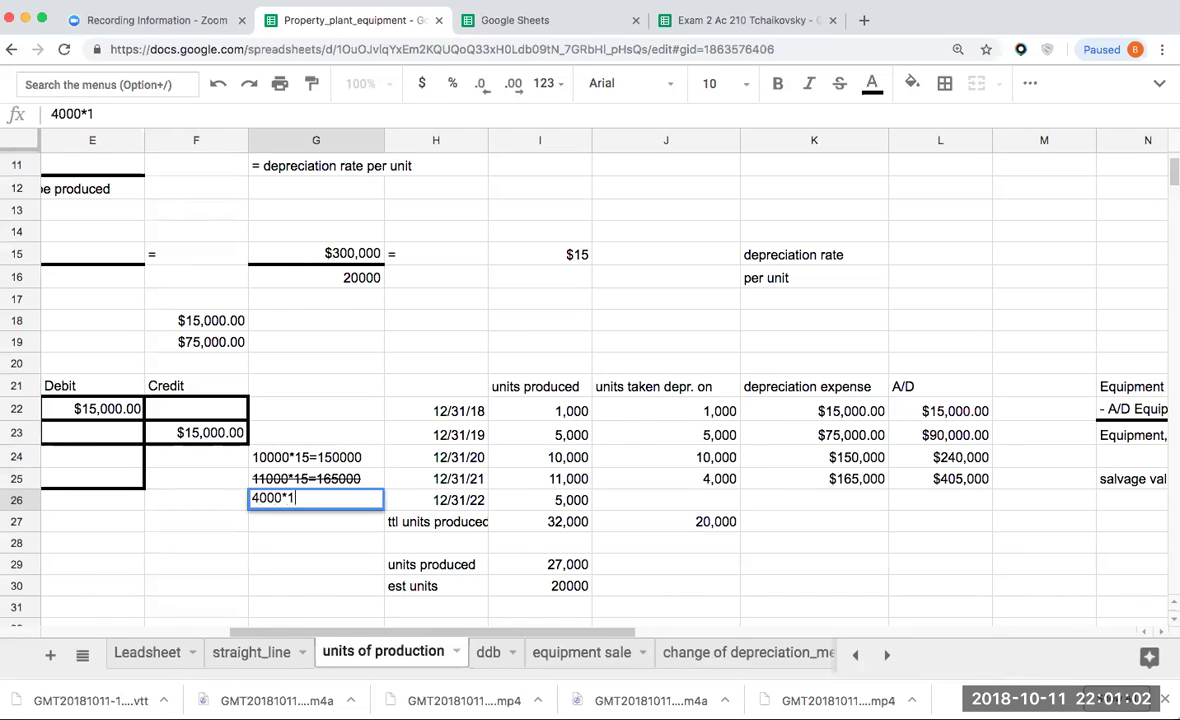
{"action": "type", "text": "5="}
{"action": "type", "text": "60000"}
{"action": "key", "text": "Return"}
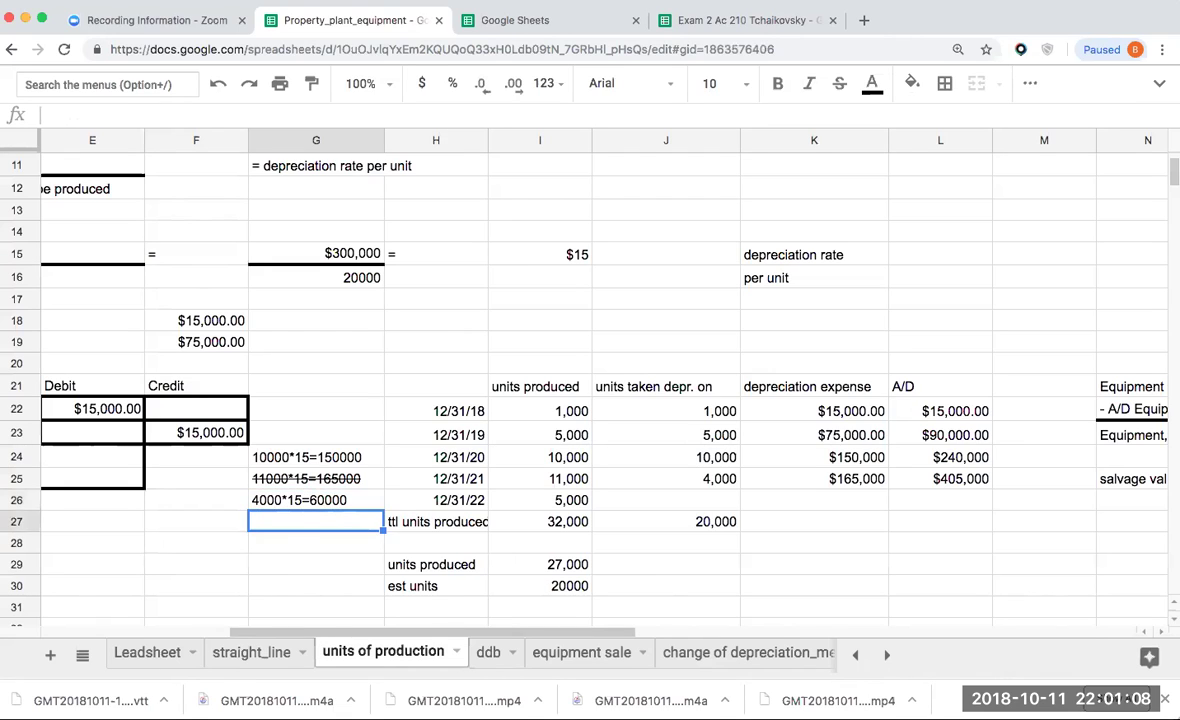
Change the 2021 depreciation expense in K25 to 60,000, making accumulated depreciation $300,000
{"action": "key", "text": "Up"}
{"action": "key", "text": "Right"}
{"action": "key", "text": "Right"}
{"action": "key", "text": "Right"}
{"action": "key", "text": "Right"}
{"action": "key", "text": "Up"}
{"action": "key", "text": "Left"}
{"action": "key", "text": "Left"}
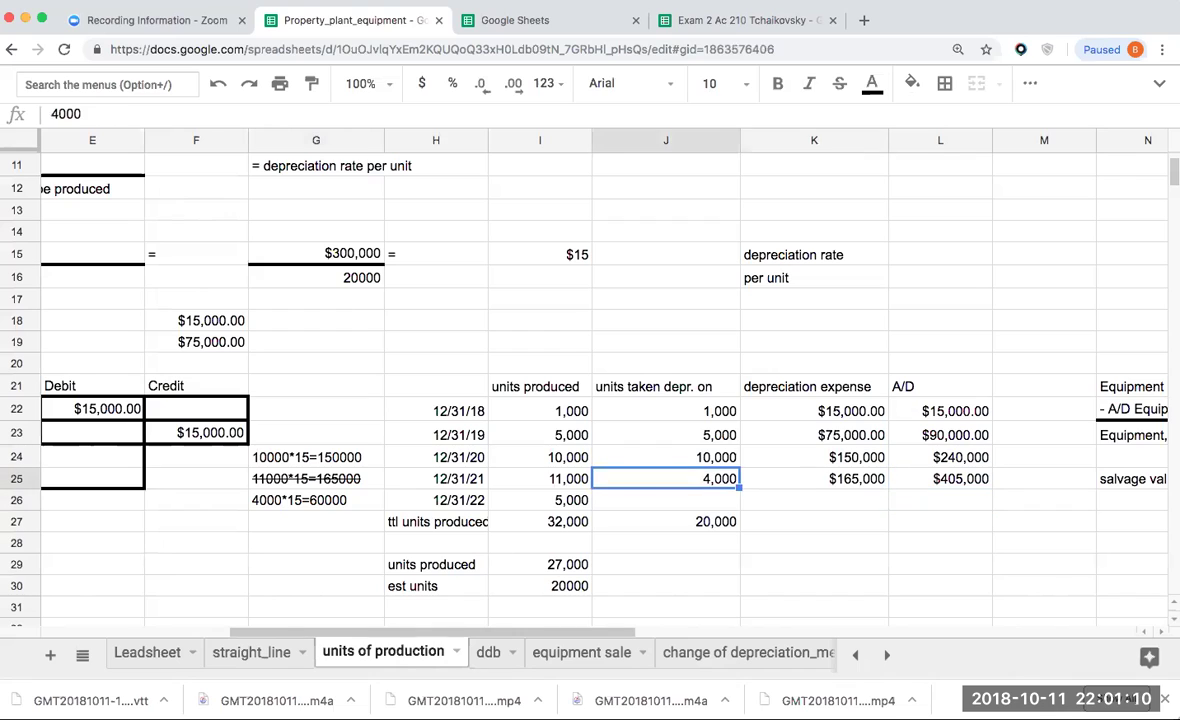
{"action": "key", "text": "Right"}
{"action": "key", "text": "Left"}
{"action": "key", "text": "Left"}
{"action": "key", "text": "Right"}
{"action": "key", "text": "Right"}
{"action": "key", "text": "Right"}
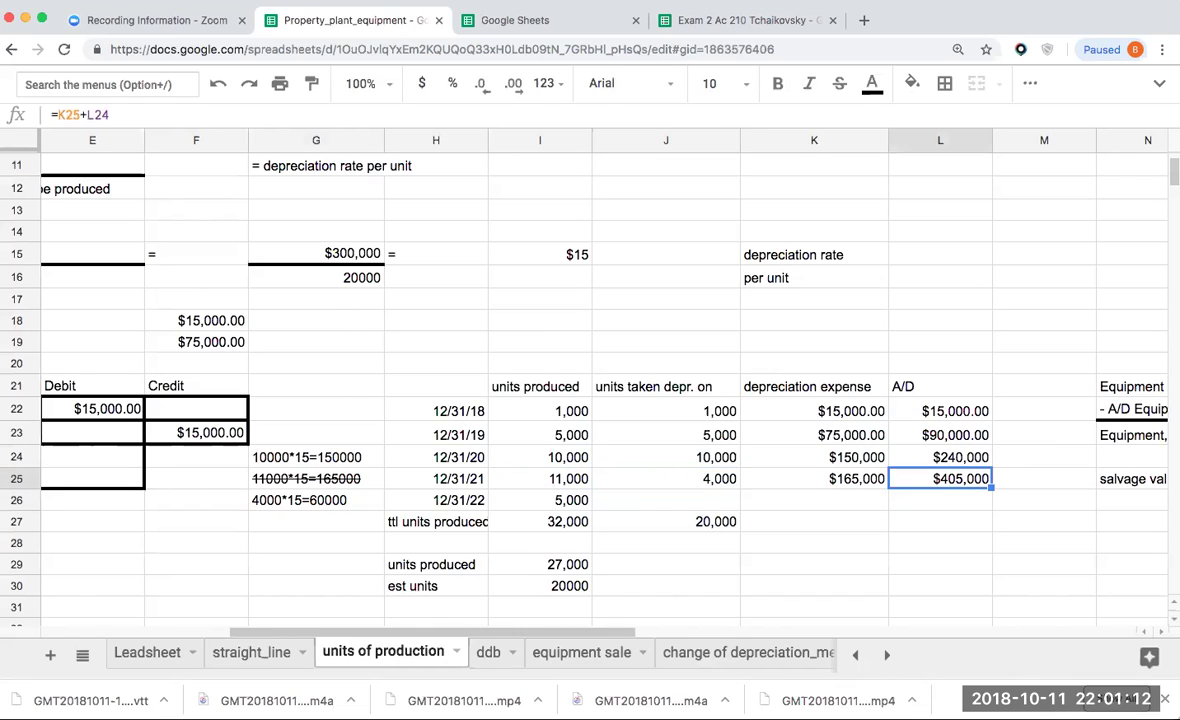
{"action": "key", "text": "Down"}
{"action": "key", "text": "Left"}
{"action": "key", "text": "Up"}
{"action": "type", "text": "60,000"}
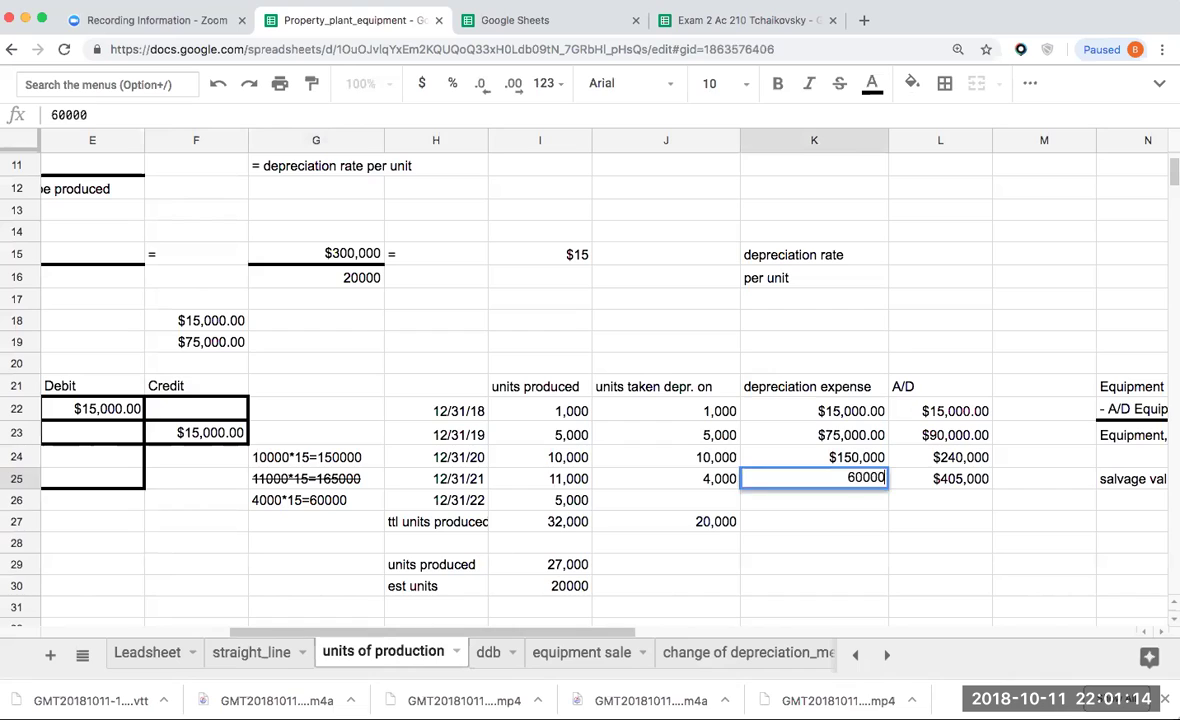
{"action": "key", "text": "Return"}
{"action": "key", "text": "Up"}
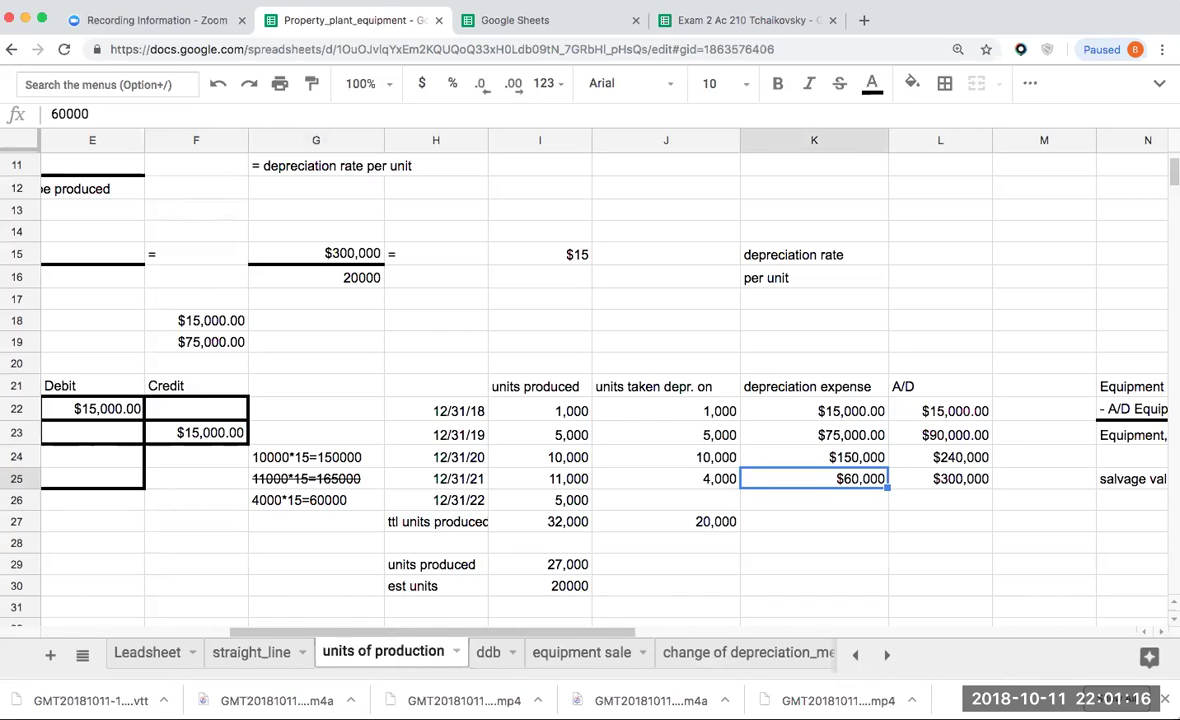
{"action": "left_click", "coordinate": [320, 481]}
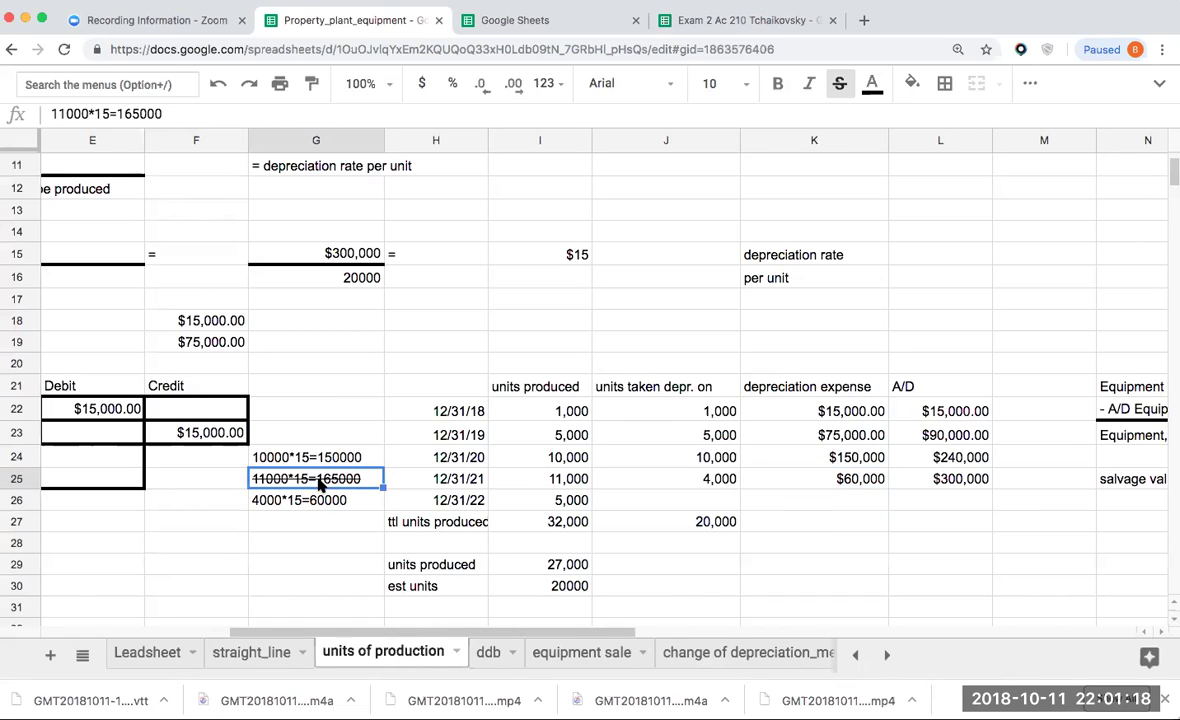
Enter 'cannot do-over', 'yes- to not' and 'exceed salvage value' in F25:F27
{"action": "left_click", "coordinate": [238, 481]}
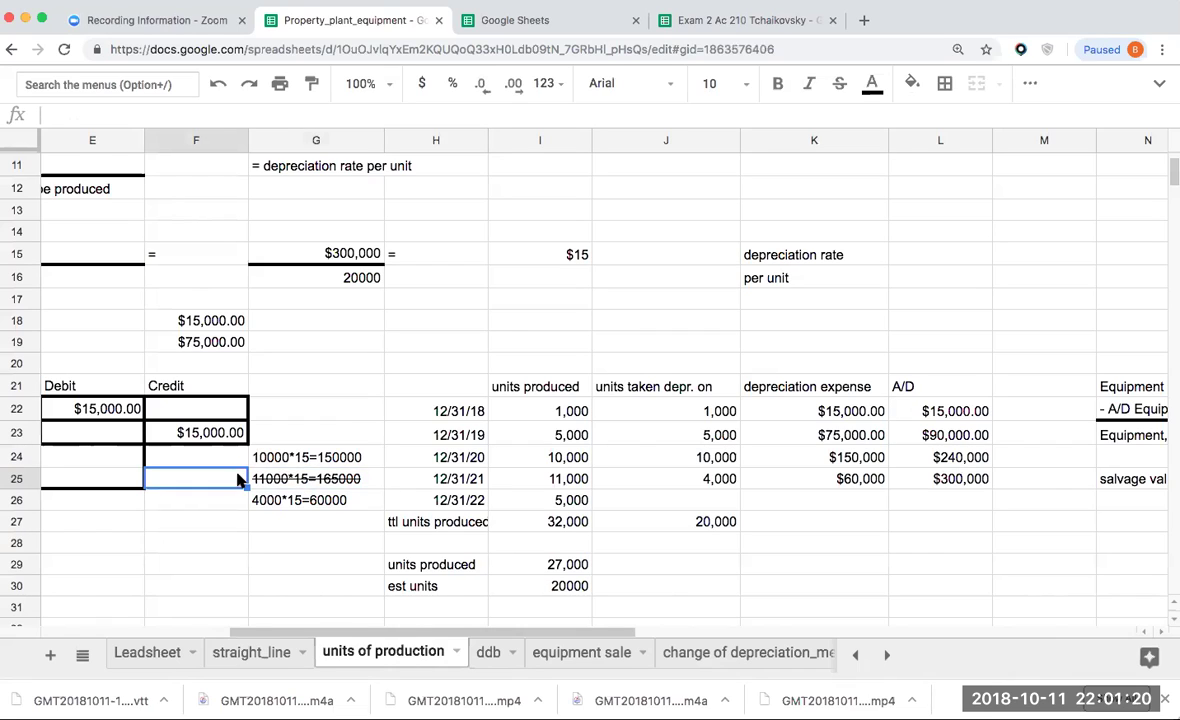
{"action": "type", "text": "cannot do-"}
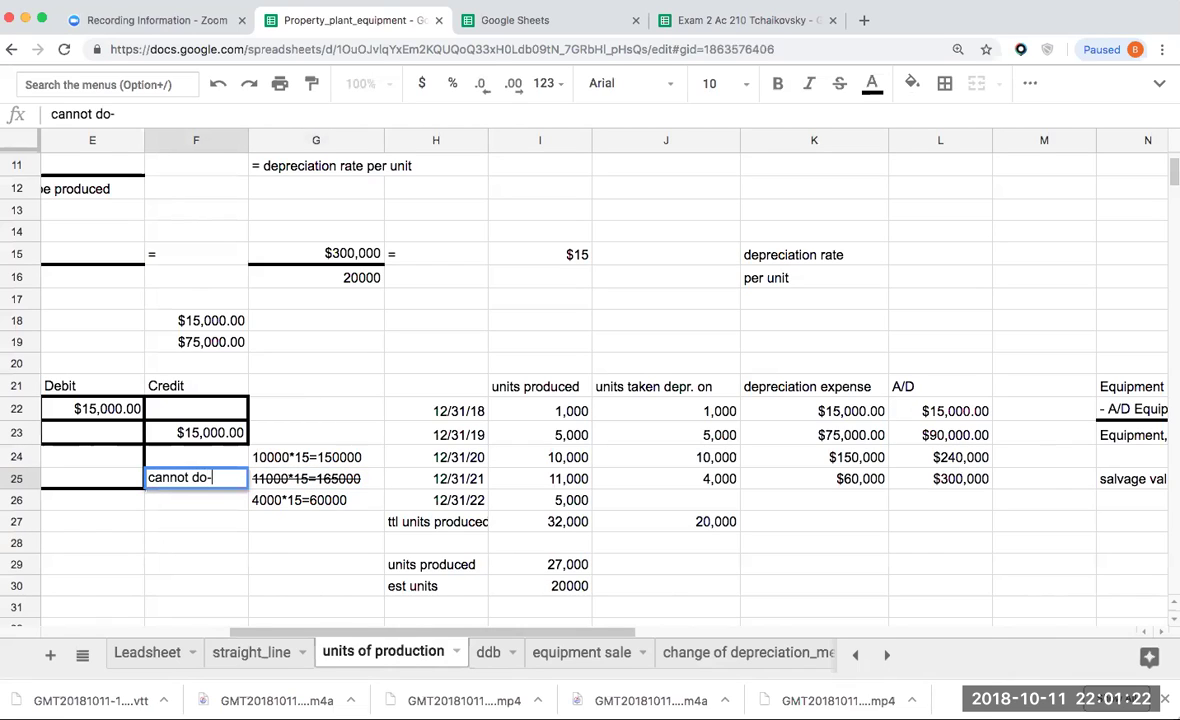
{"action": "type", "text": "over"}
{"action": "key", "text": "Return"}
{"action": "type", "text": "ye"}
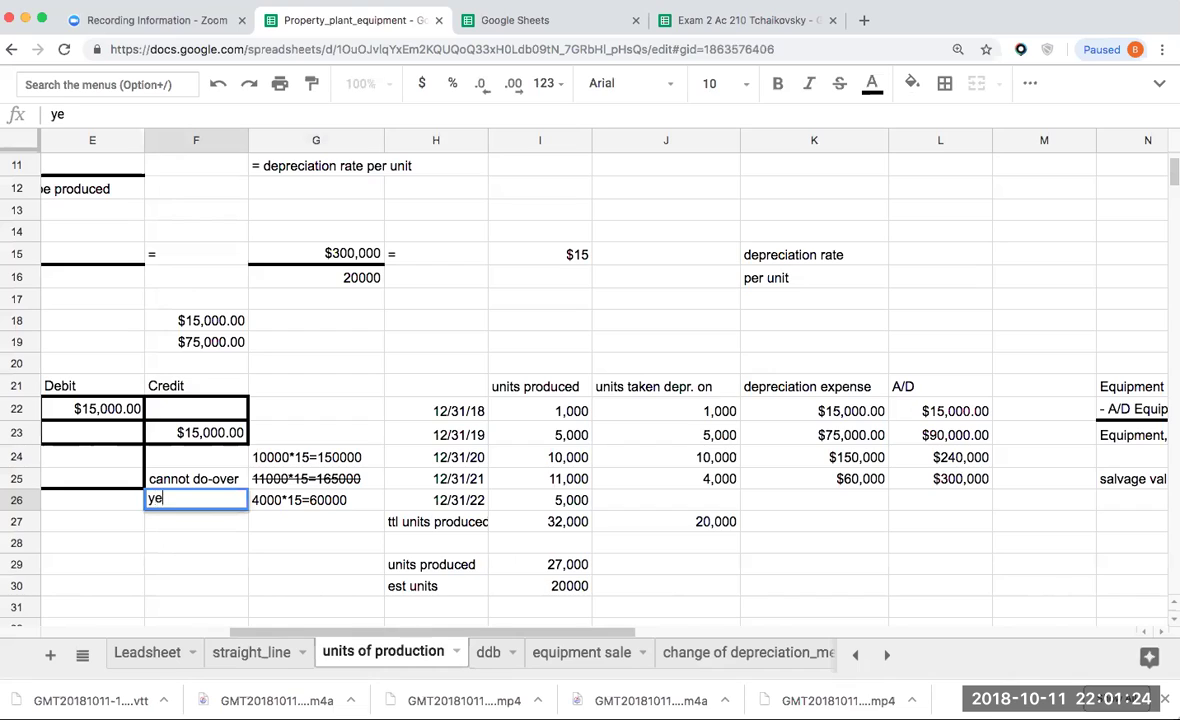
{"action": "type", "text": "s- to "}
{"action": "type", "text": "not"}
{"action": "key", "text": "Return"}
{"action": "type", "text": "exce"}
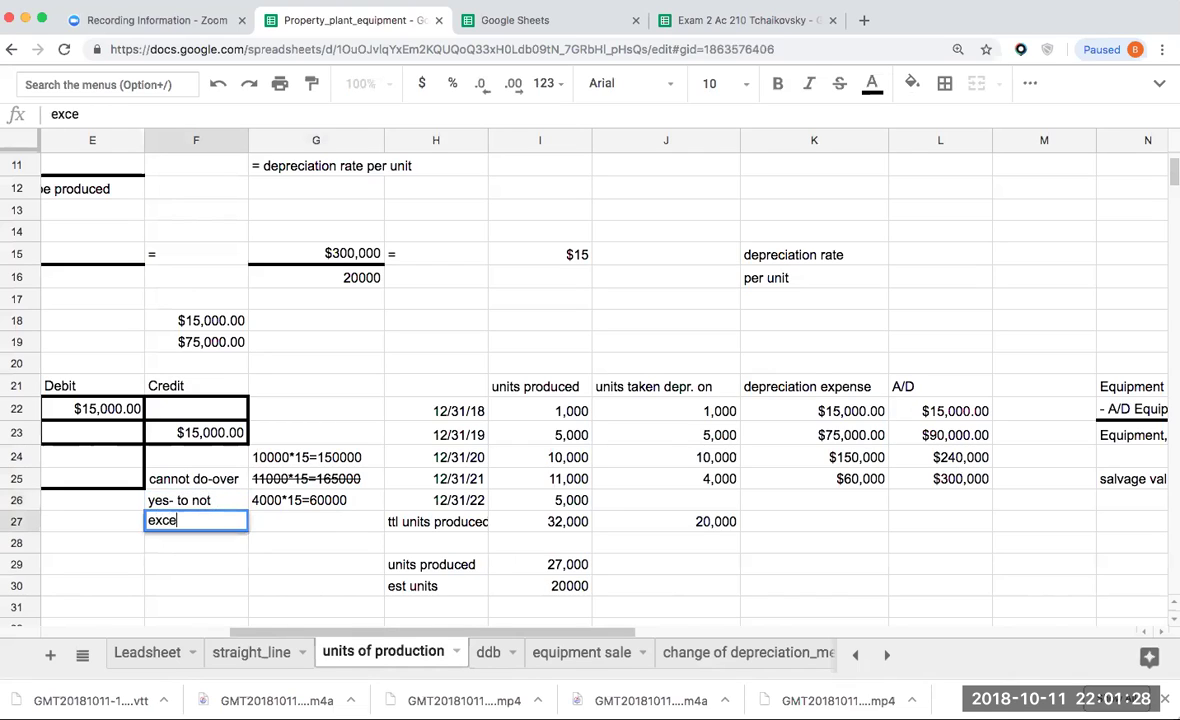
{"action": "type", "text": "ed salva"}
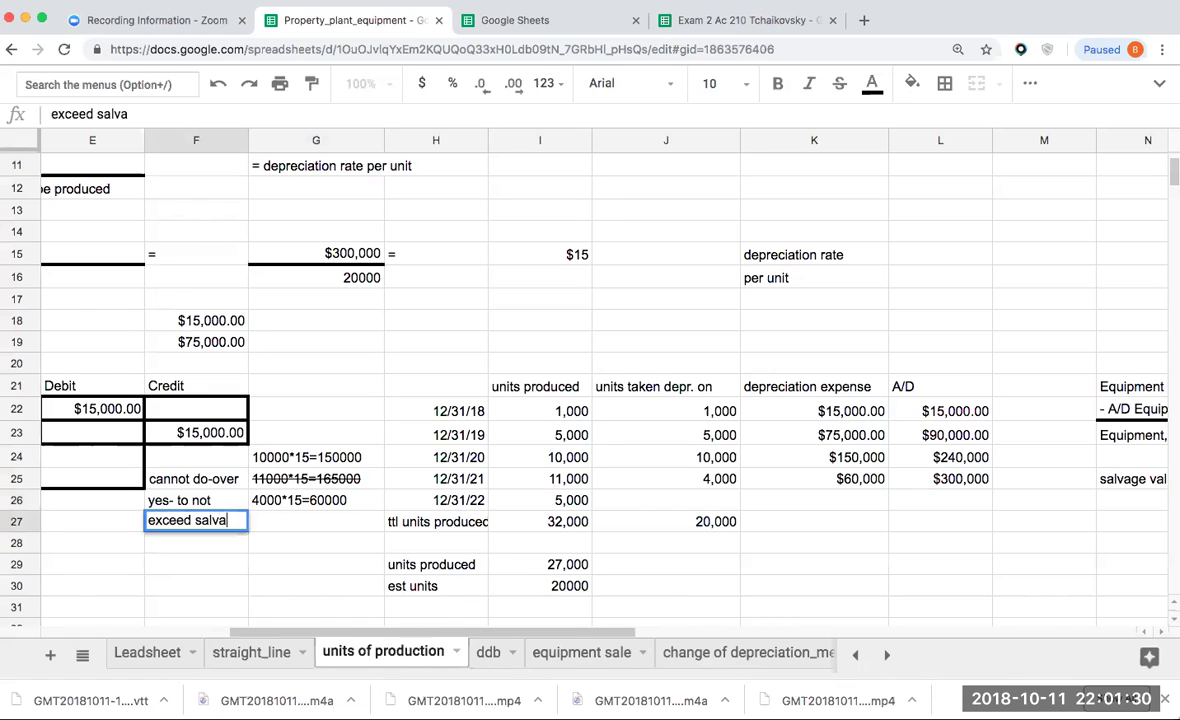
{"action": "type", "text": "ge value"}
{"action": "key", "text": "Return"}
{"action": "key", "text": "Up"}
{"action": "key", "text": "Up"}
{"action": "key", "text": "Up"}
{"action": "key", "text": "Right"}
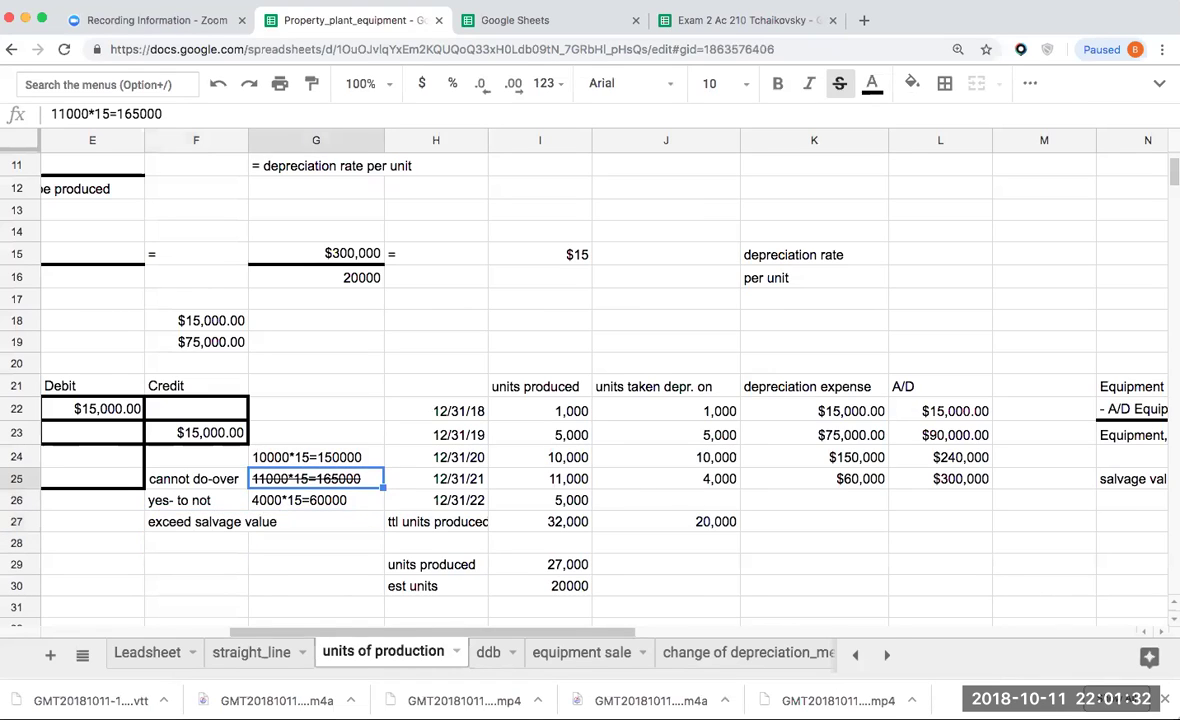
{"action": "key", "text": "Right"}
{"action": "key", "text": "Right"}
{"action": "key", "text": "Right"}
{"action": "key", "text": "Right"}
{"action": "key", "text": "Right"}
{"action": "key", "text": "Right"}
{"action": "key", "text": "Right"}
{"action": "key", "text": "Right"}
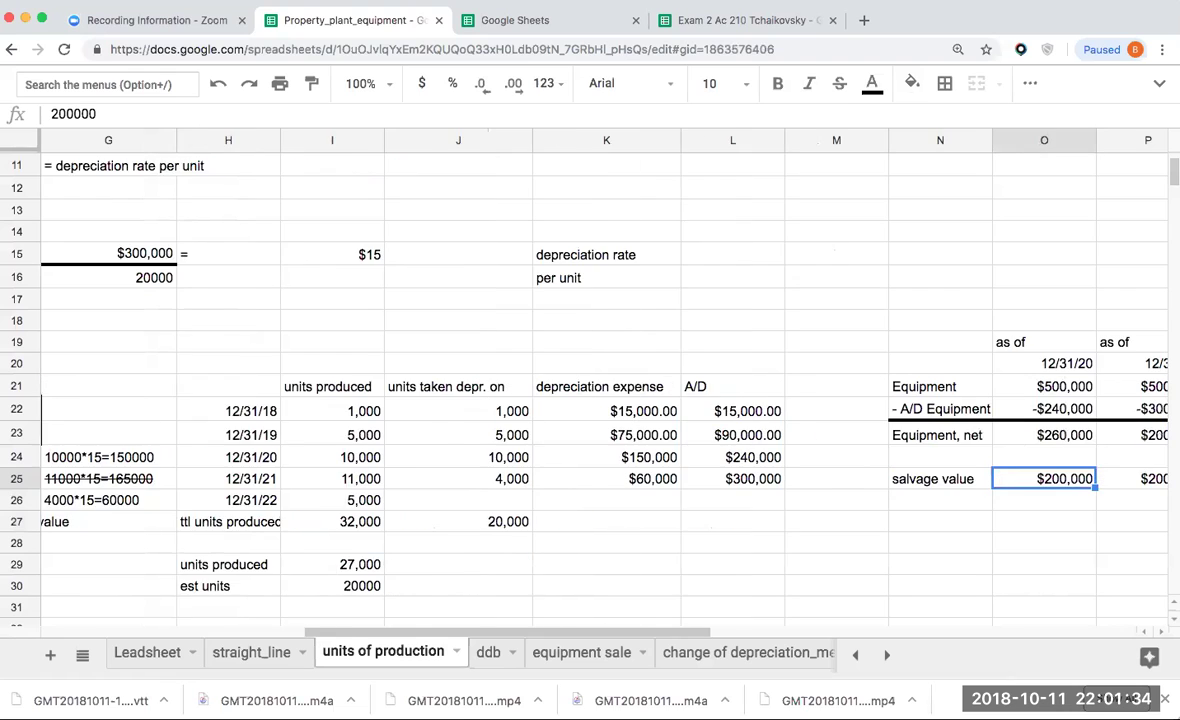
{"action": "key", "text": "Right"}
{"action": "key", "text": "Up"}
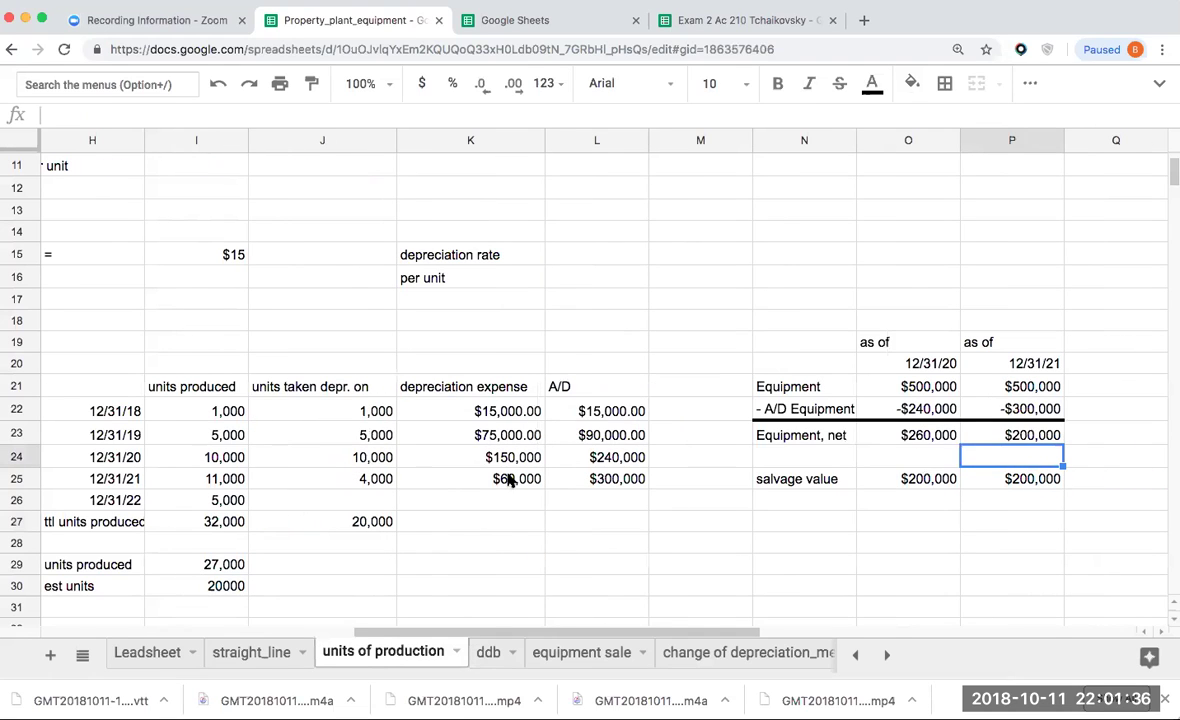
{"action": "left_click", "coordinate": [420, 478]}
{"action": "left_click", "coordinate": [377, 479]}
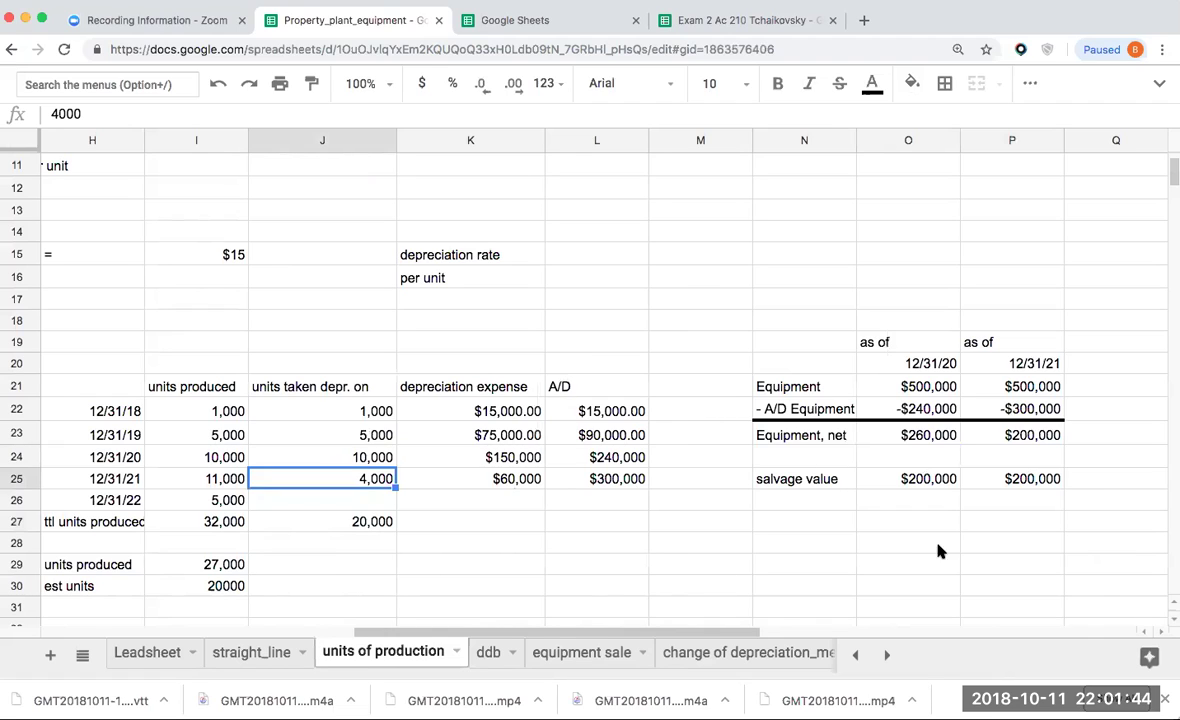
{"action": "left_click", "coordinate": [1013, 361]}
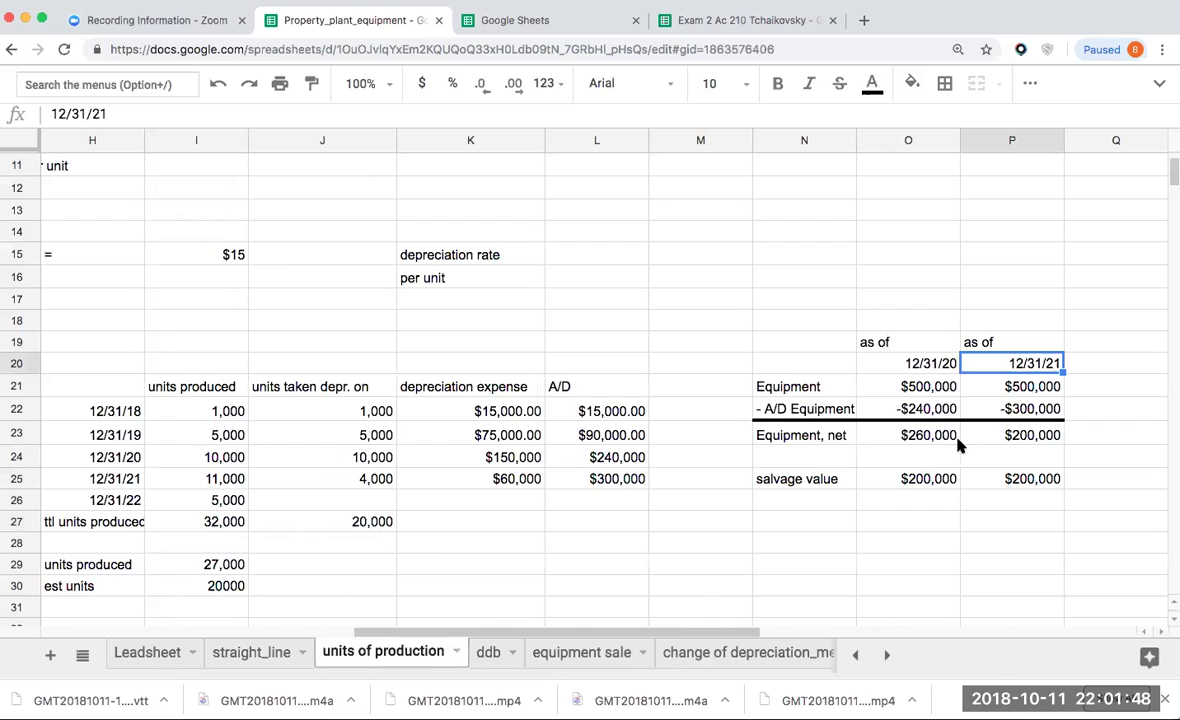
{"action": "left_click", "coordinate": [1017, 478]}
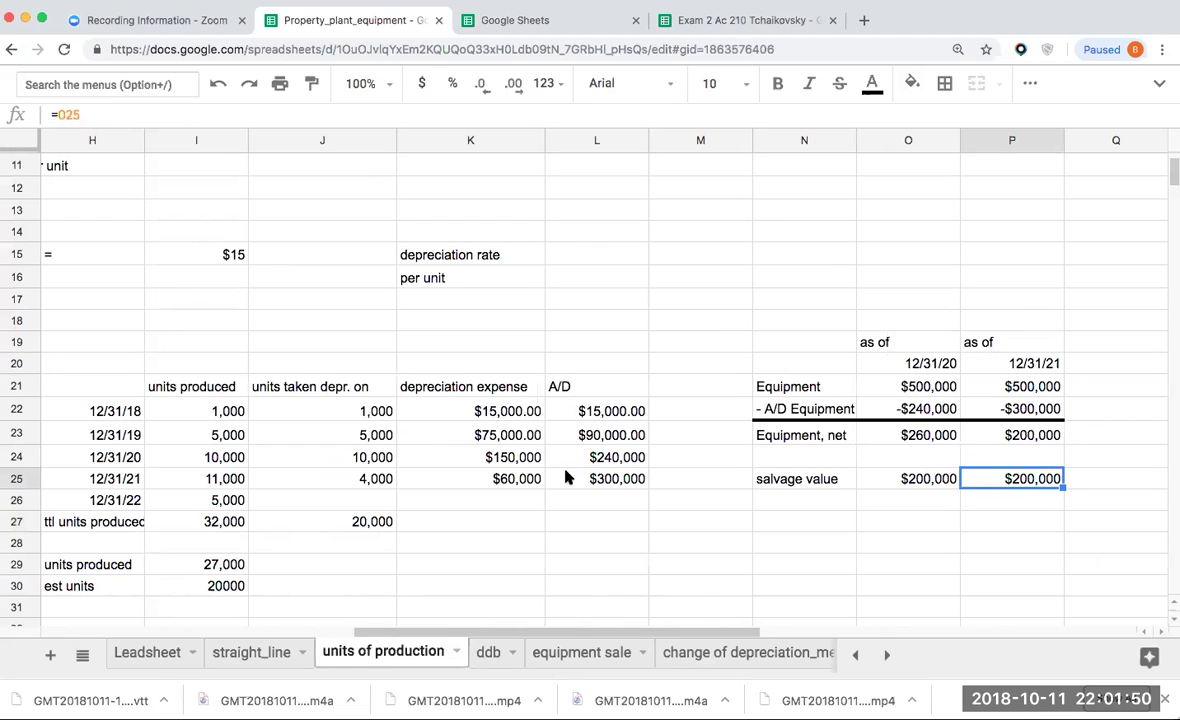
{"action": "left_click", "coordinate": [973, 441]}
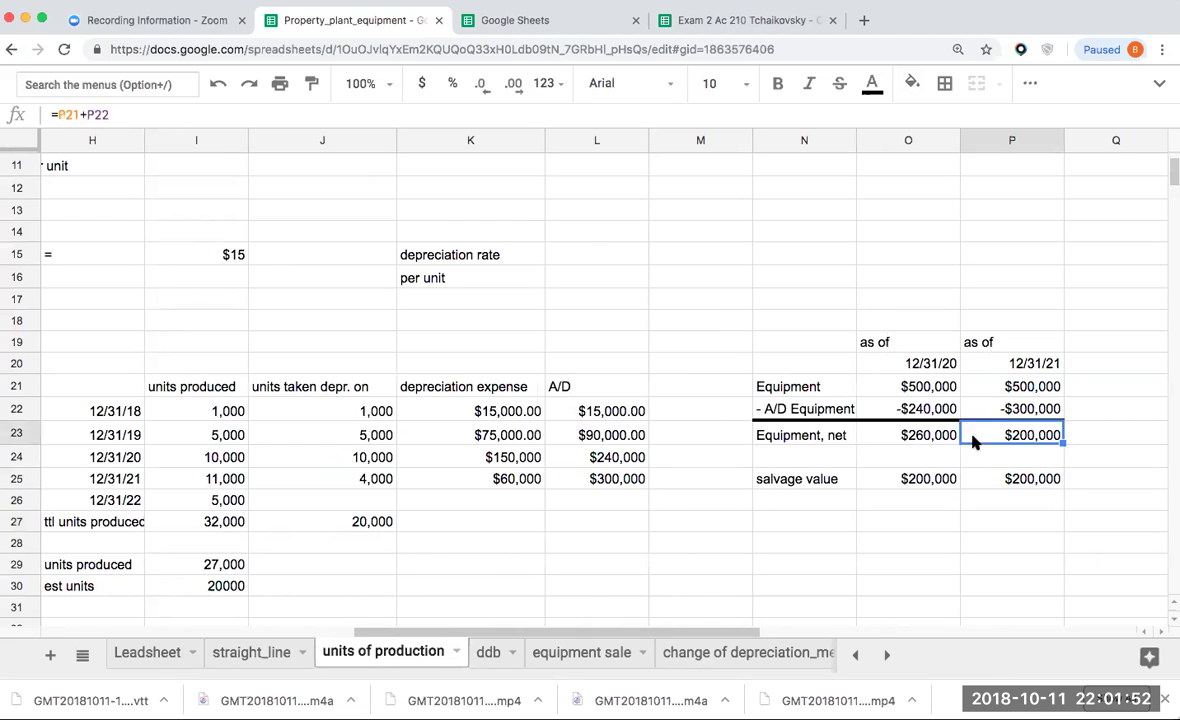
{"action": "left_click", "coordinate": [345, 500]}
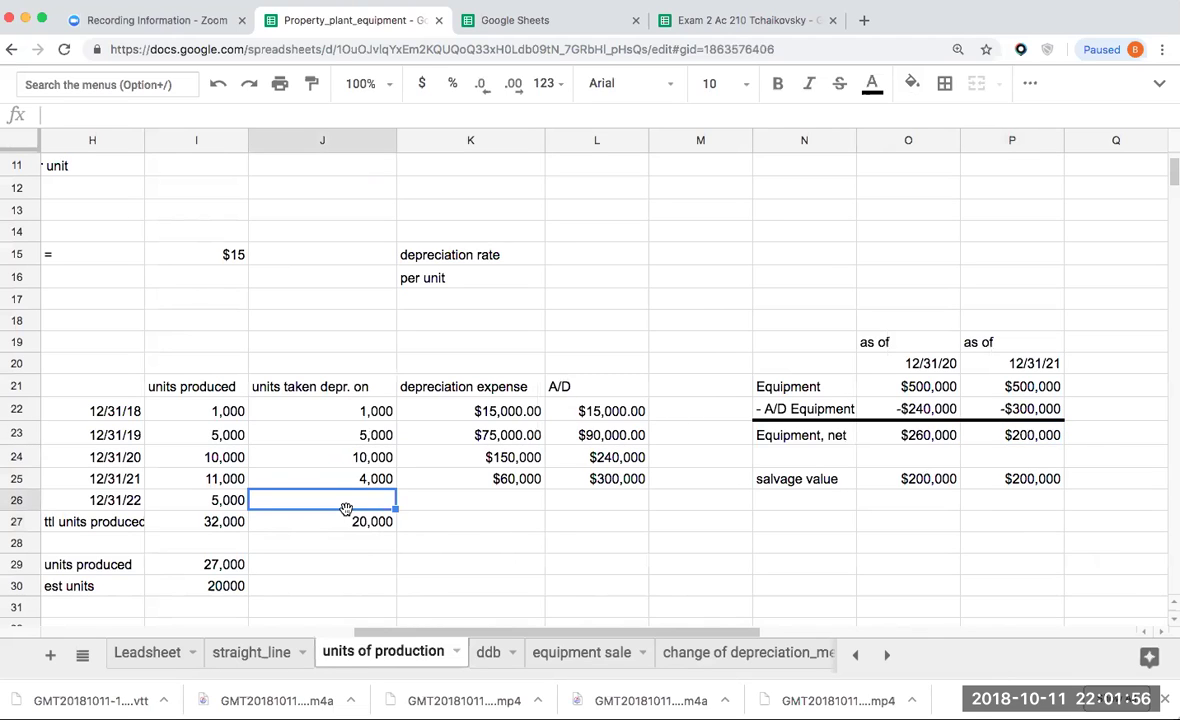
Enter 0 in J26 for 2022 units taken and confirm the column still totals 20,000
{"action": "type", "text": "0"}
{"action": "key", "text": "Return"}
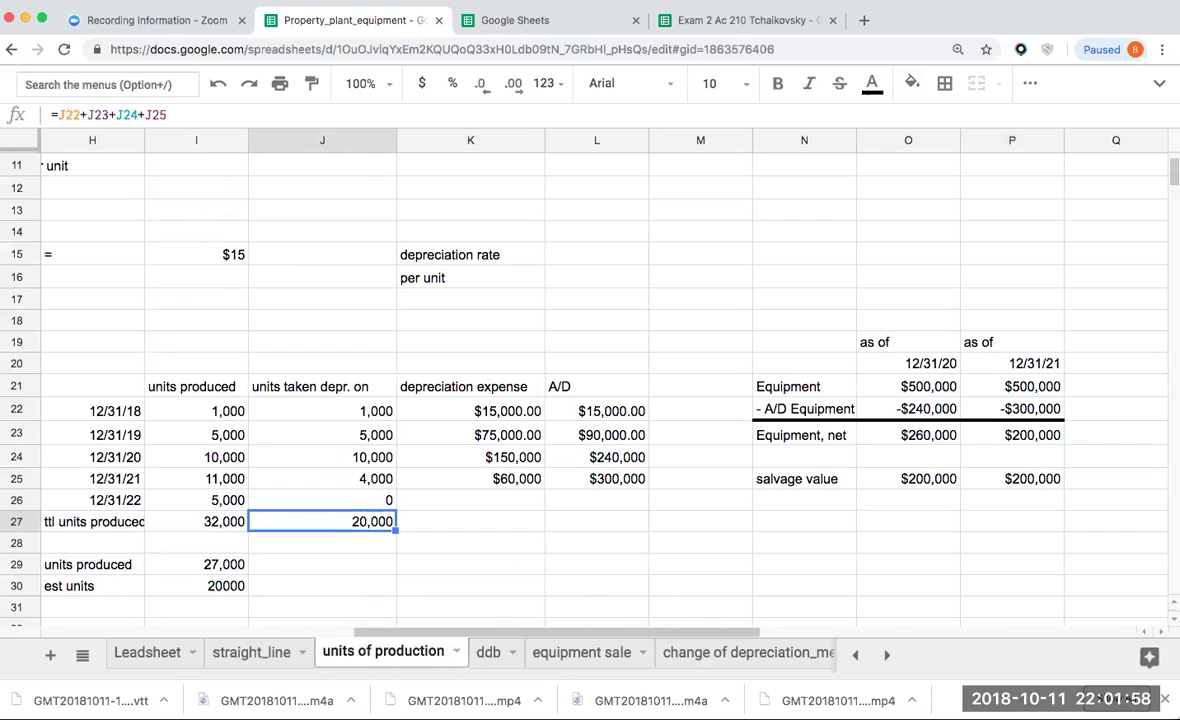
{"action": "key", "text": "Up"}
{"action": "key", "text": "Left"}
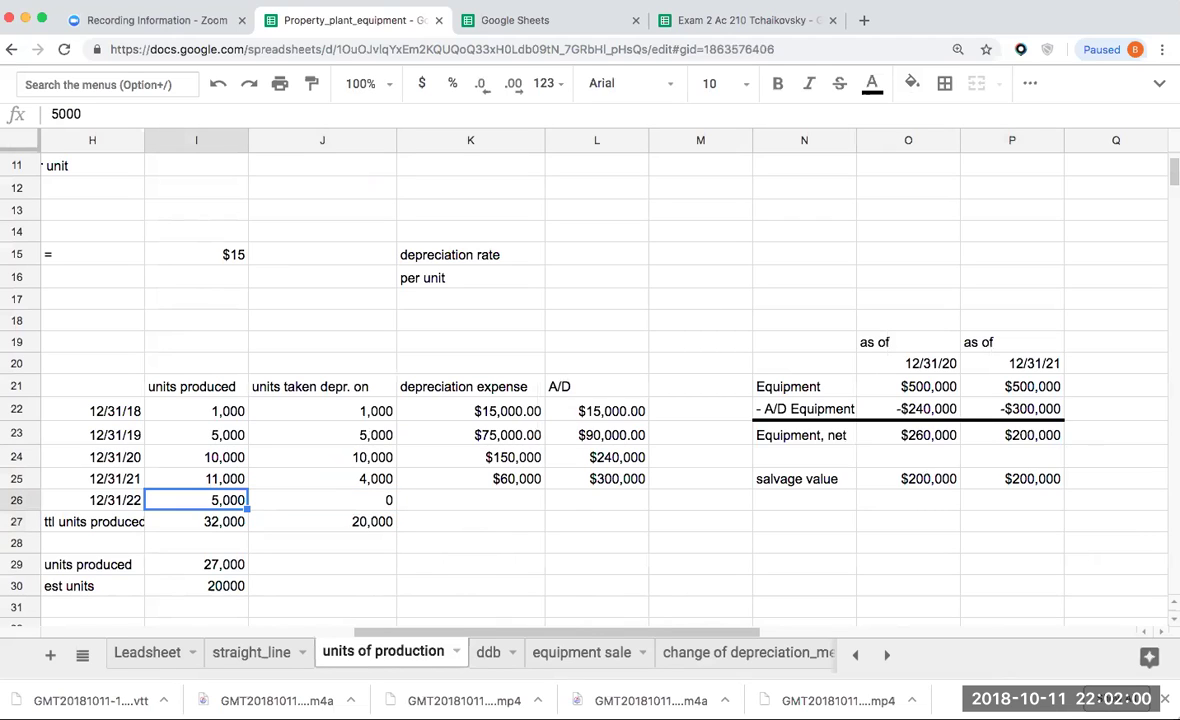
{"action": "key", "text": "Right"}
{"action": "key", "text": "Up"}
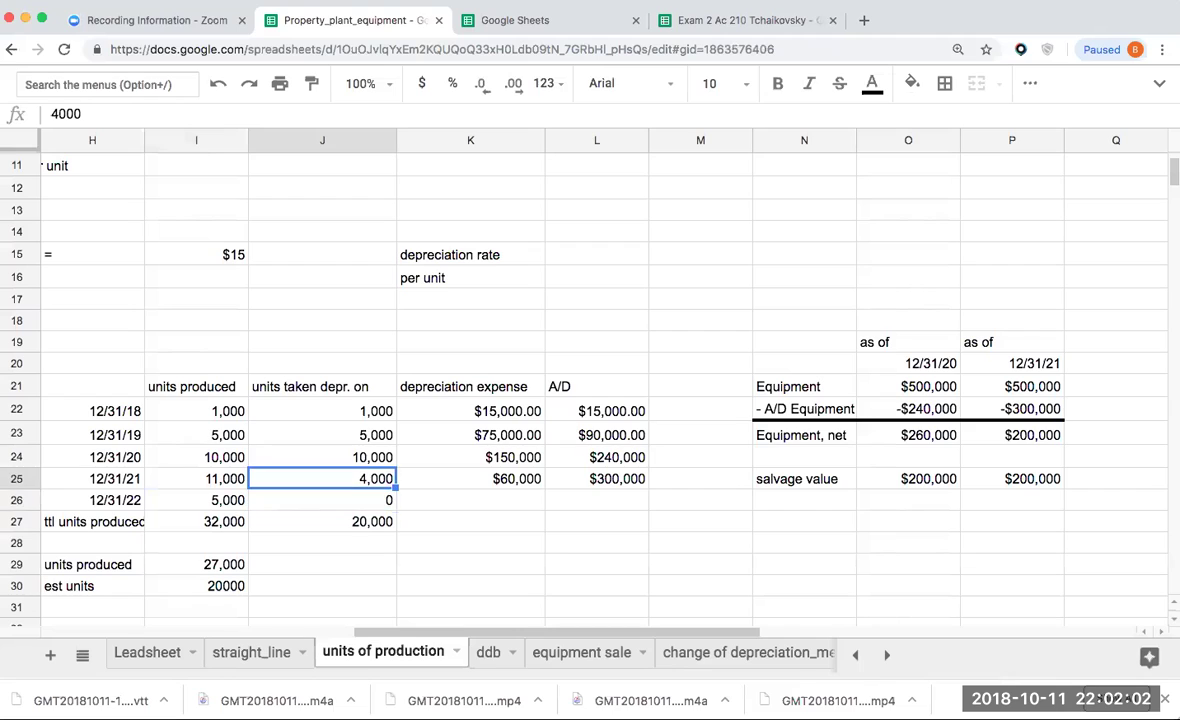
{"action": "key", "text": "Down"}
{"action": "key", "text": "Down"}
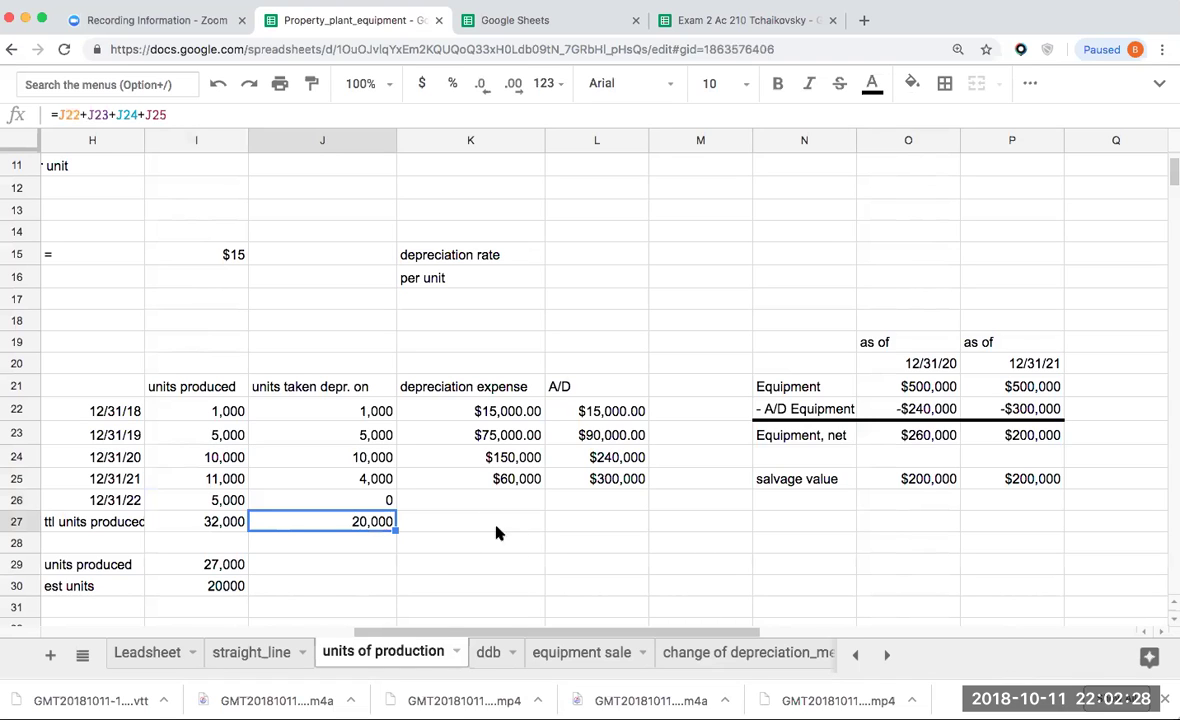
{"action": "key", "text": "Left"}
{"action": "key", "text": "Left"}
{"action": "key", "text": "Left"}
{"action": "key", "text": "Left"}
{"action": "key", "text": "Left"}
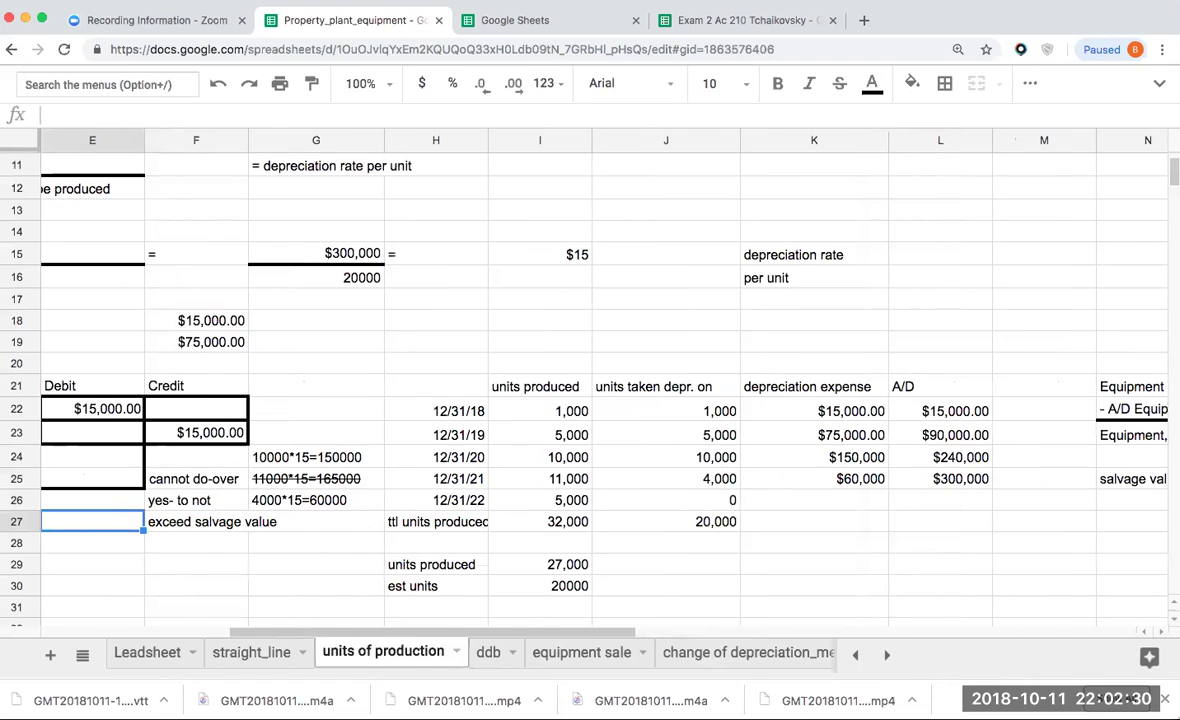
{"action": "key", "text": "Left"}
{"action": "key", "text": "Left"}
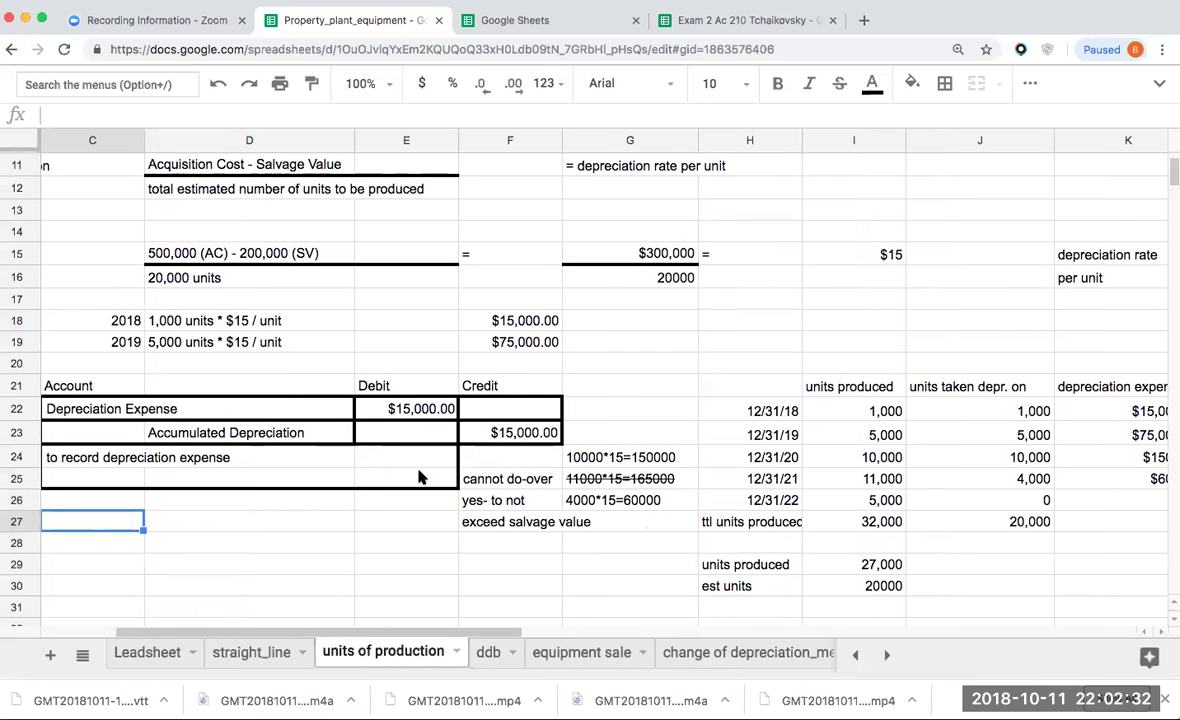
{"action": "scroll", "coordinate": [253, 526], "scroll_direction": "down", "scroll_amount": 1}
{"action": "scroll", "coordinate": [254, 524], "scroll_direction": "up", "scroll_amount": 2}
{"action": "scroll", "coordinate": [262, 512], "scroll_direction": "up", "scroll_amount": 3}
{"action": "left_click", "coordinate": [268, 500]}
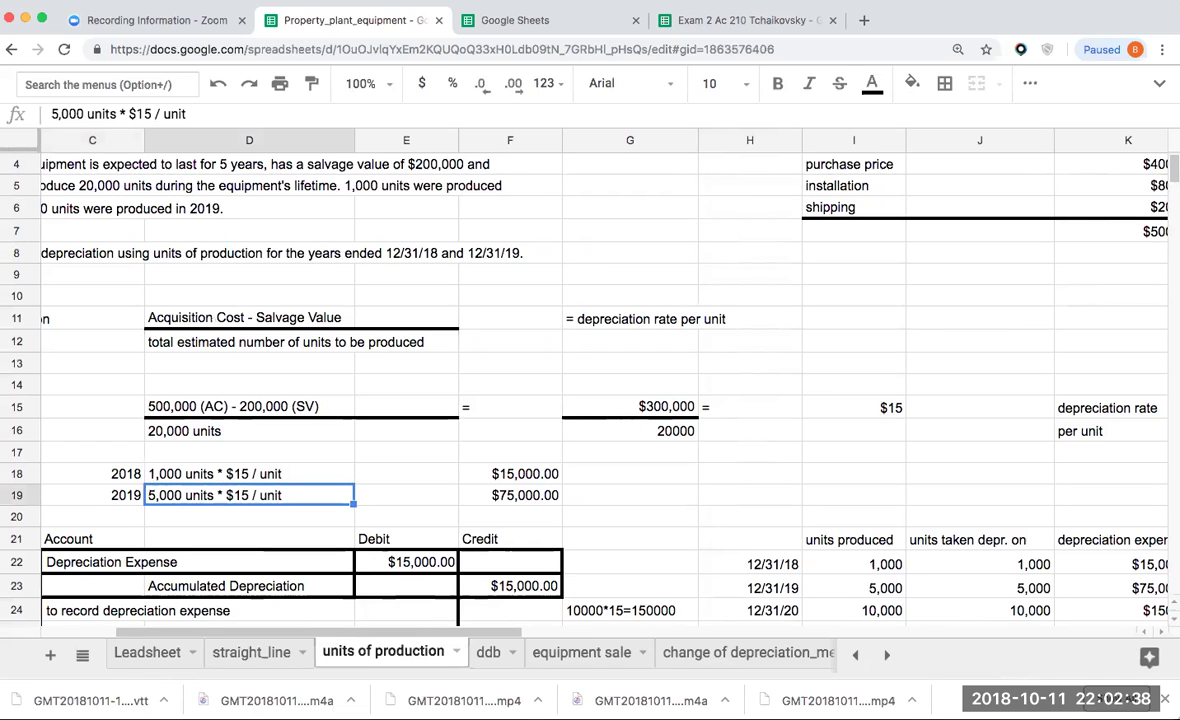
{"action": "key", "text": "Right"}
{"action": "key", "text": "Right"}
{"action": "key", "text": "Right"}
{"action": "key", "text": "Right"}
{"action": "key", "text": "Right"}
{"action": "key", "text": "Right"}
{"action": "key", "text": "Right"}
{"action": "key", "text": "Right"}
{"action": "key", "text": "Right"}
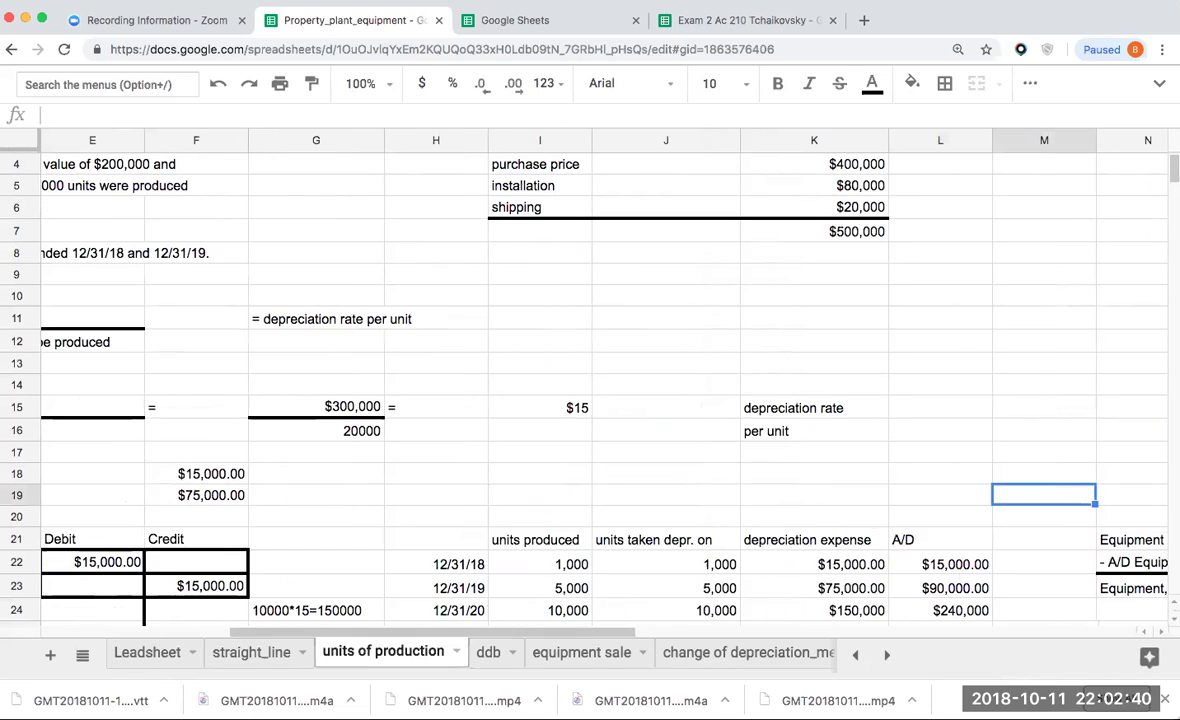
{"action": "scroll", "coordinate": [590, 380], "scroll_direction": "down", "scroll_amount": 2}
{"action": "scroll", "coordinate": [590, 380], "scroll_direction": "down", "scroll_amount": 1}
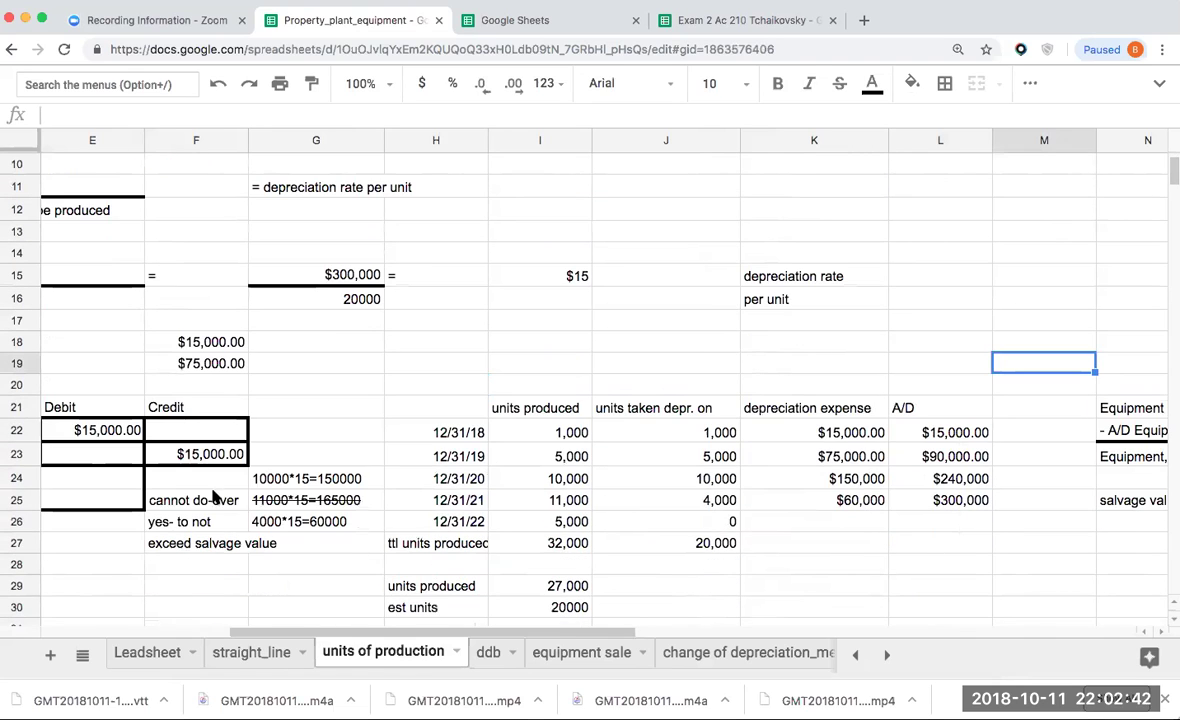
{"action": "left_click", "coordinate": [545, 543]}
{"action": "left_click", "coordinate": [668, 545]}
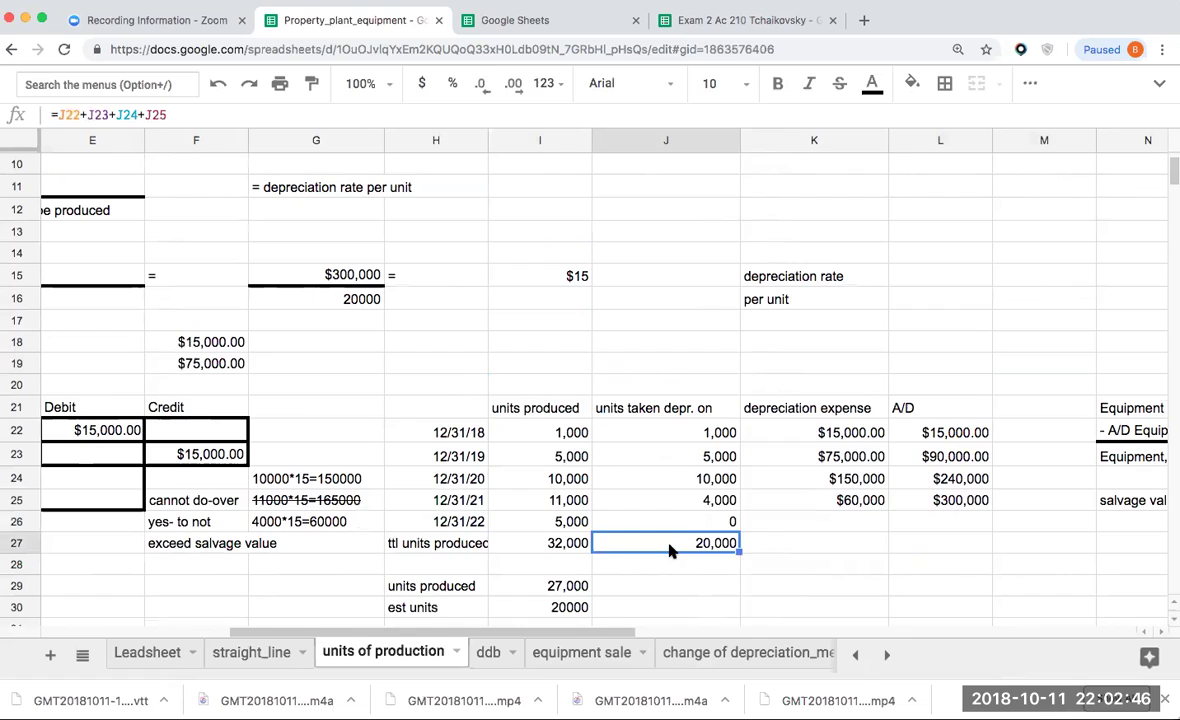
{"action": "left_click", "coordinate": [569, 551]}
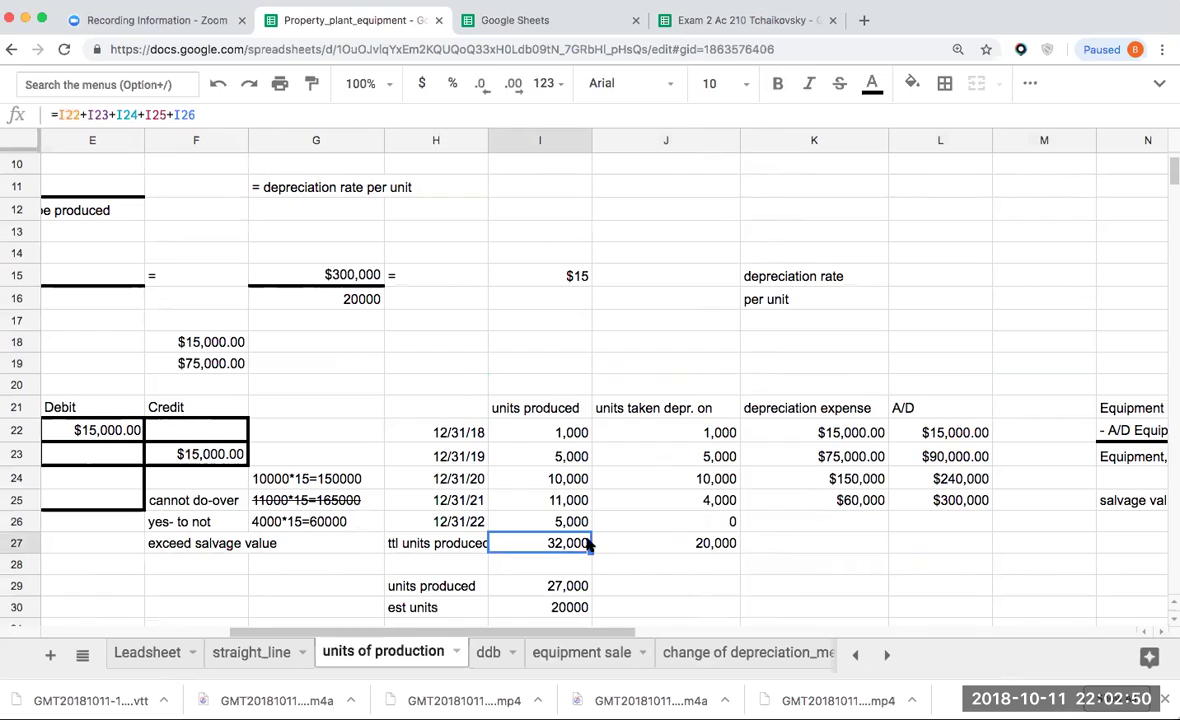
{"action": "left_click", "coordinate": [718, 502]}
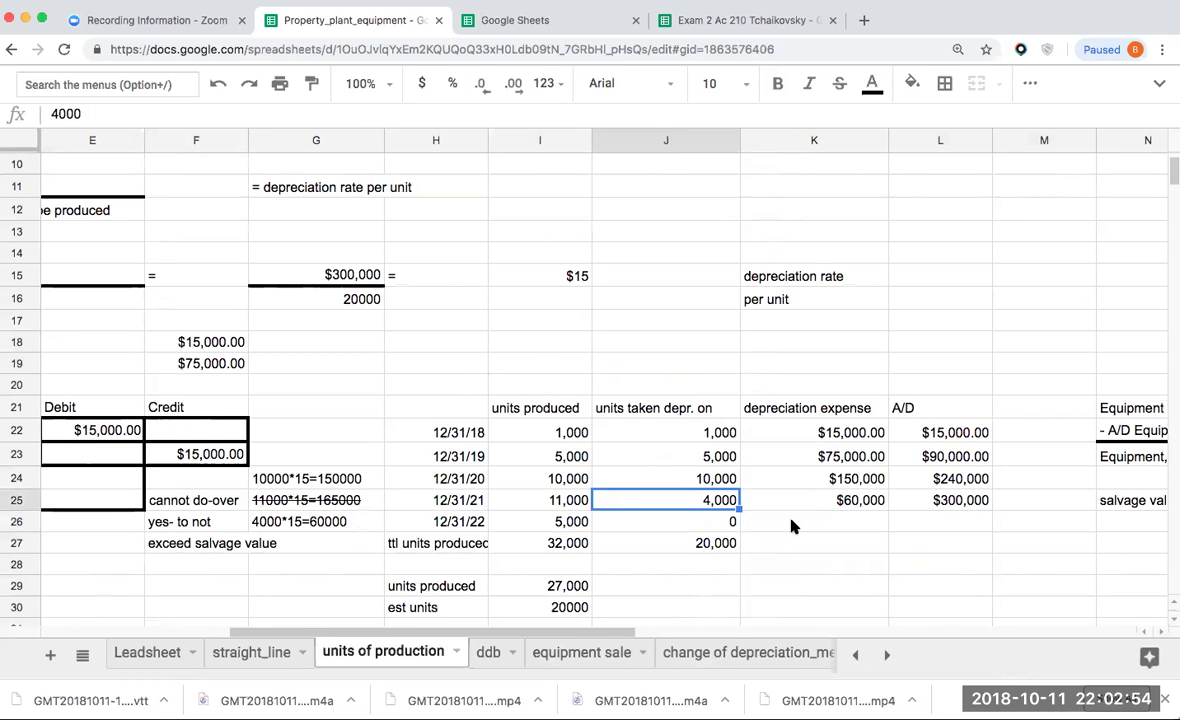
{"action": "left_click", "coordinate": [731, 544]}
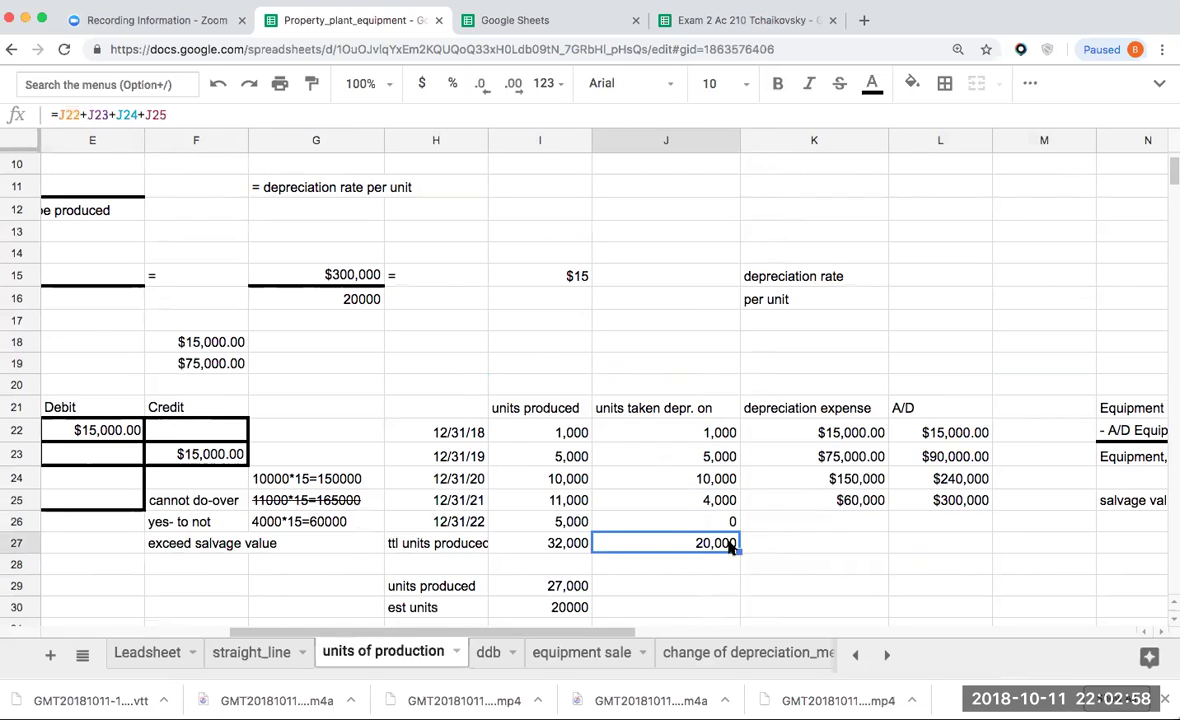
{"action": "key", "text": "Right"}
{"action": "key", "text": "Right"}
{"action": "key", "text": "Right"}
{"action": "key", "text": "Right"}
{"action": "key", "text": "Right"}
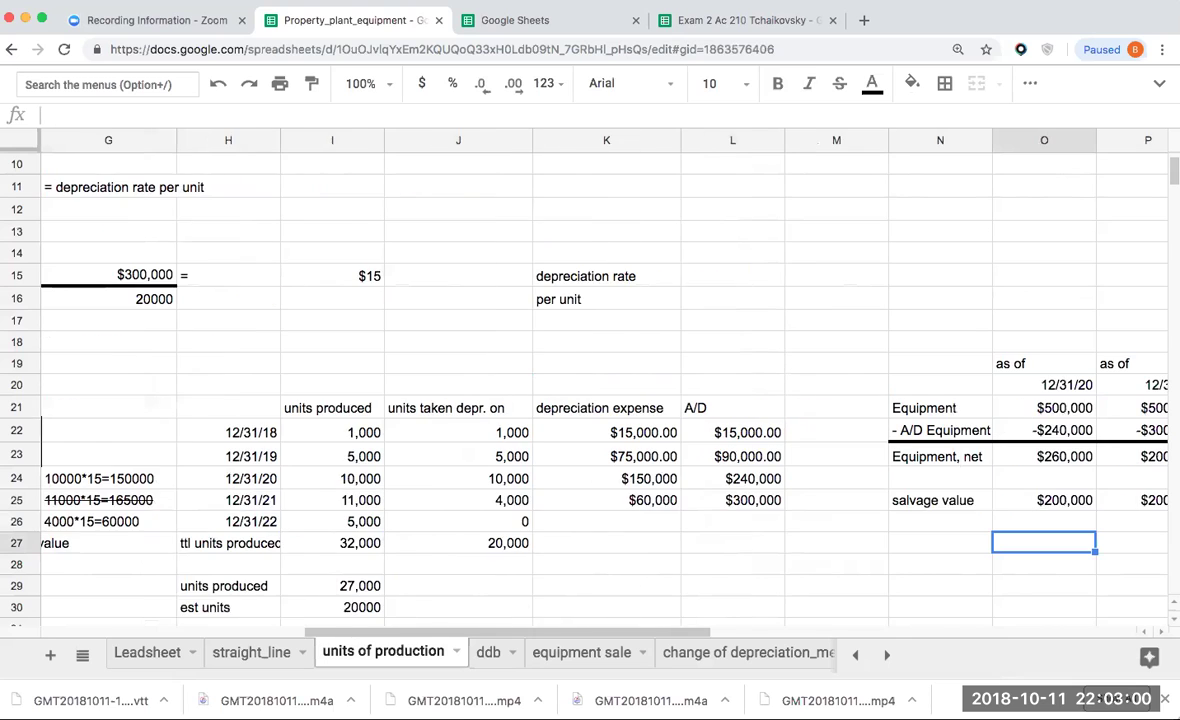
{"action": "key", "text": "Right"}
{"action": "key", "text": "Up"}
{"action": "key", "text": "Up"}
{"action": "key", "text": "Up"}
{"action": "key", "text": "Up"}
{"action": "key", "text": "Down"}
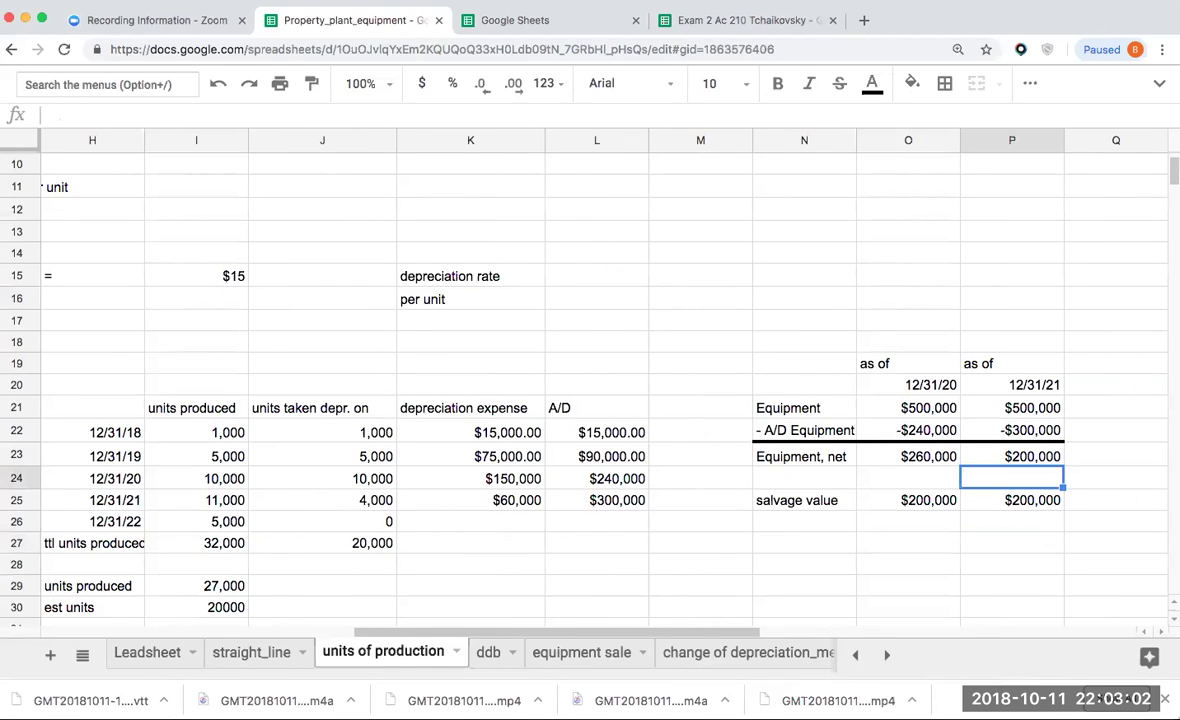